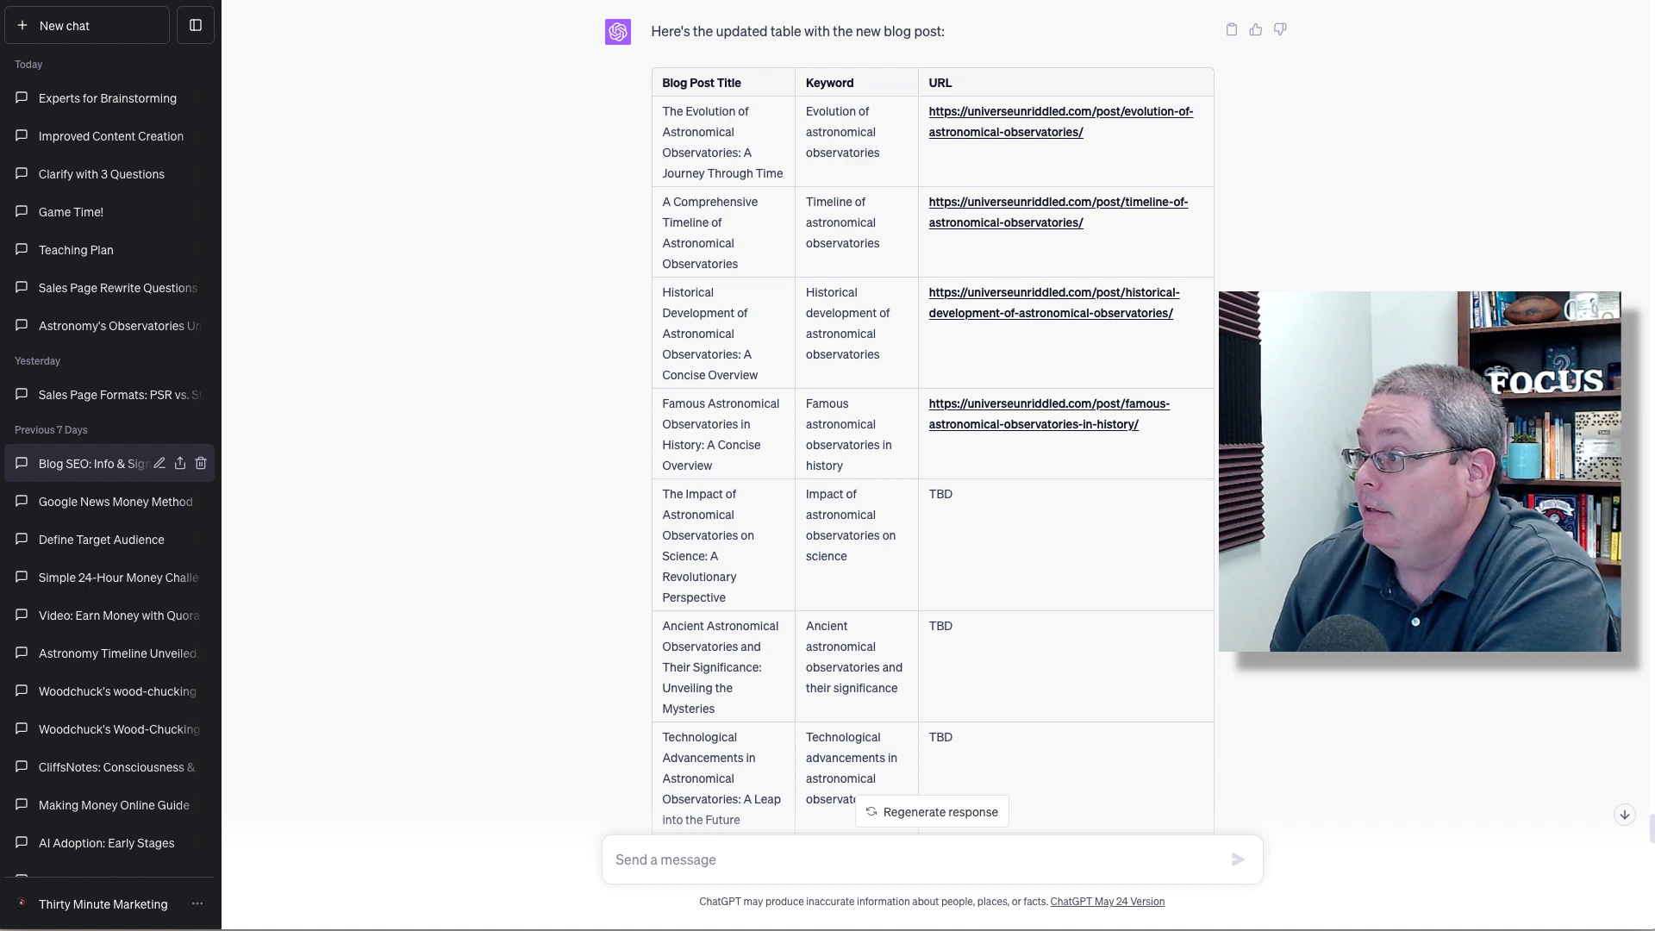
Step: Review the published posts list and the chat's blog post tables to find the next keyword without a URL
key(ctrl+Tab)
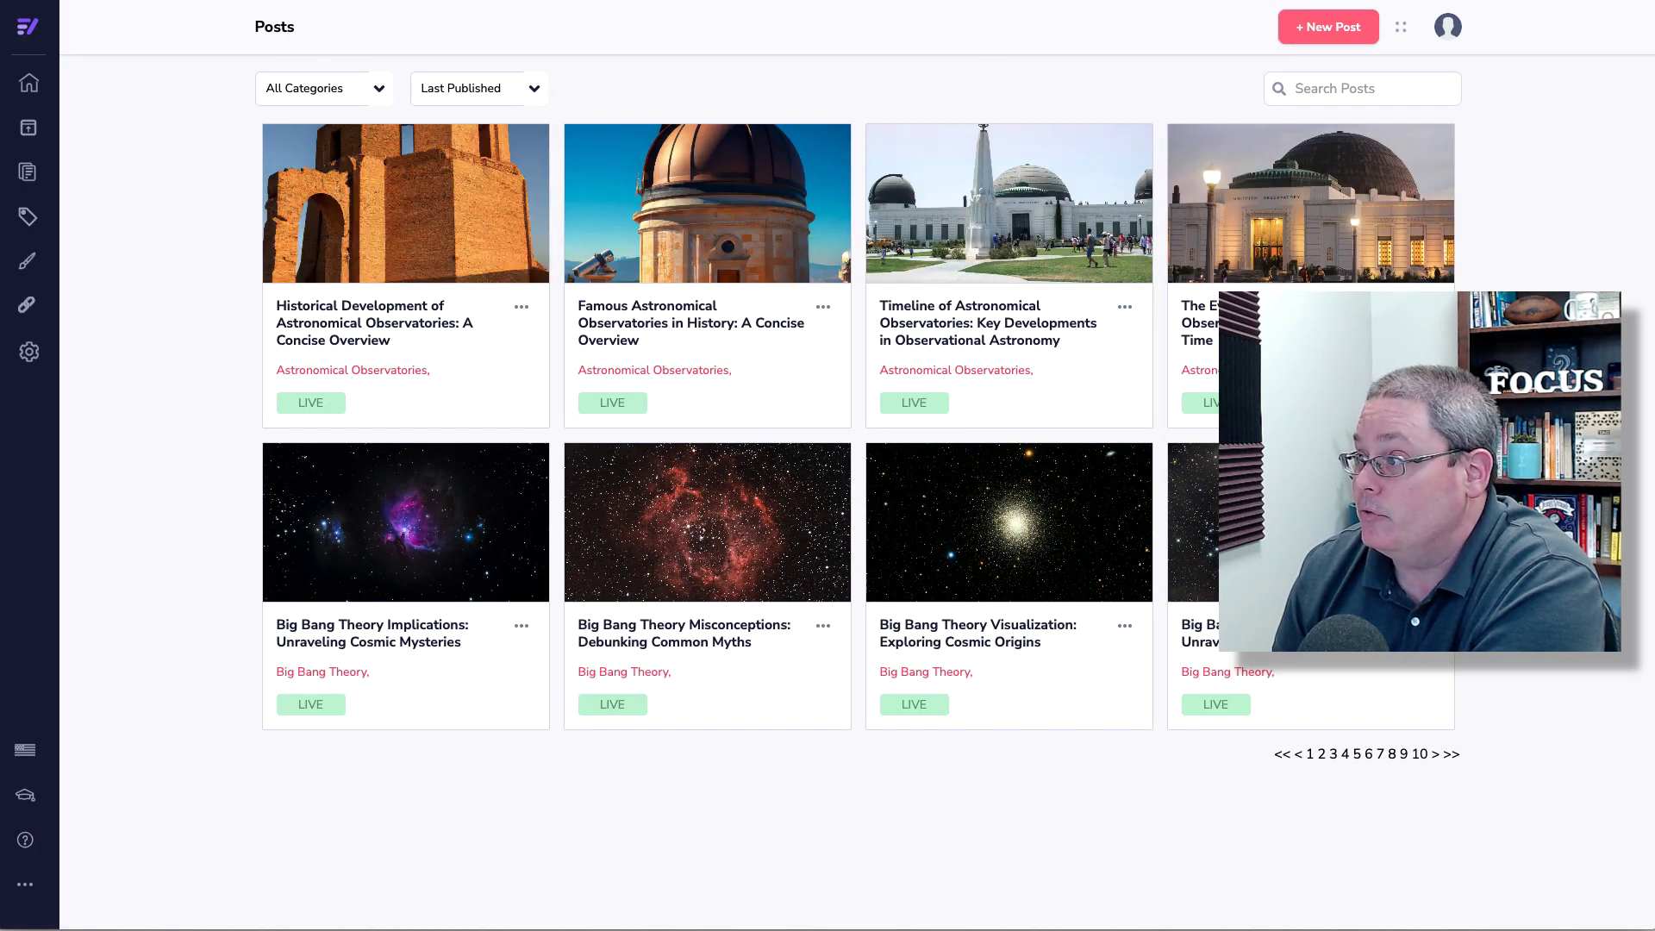
key(ctrl+Tab)
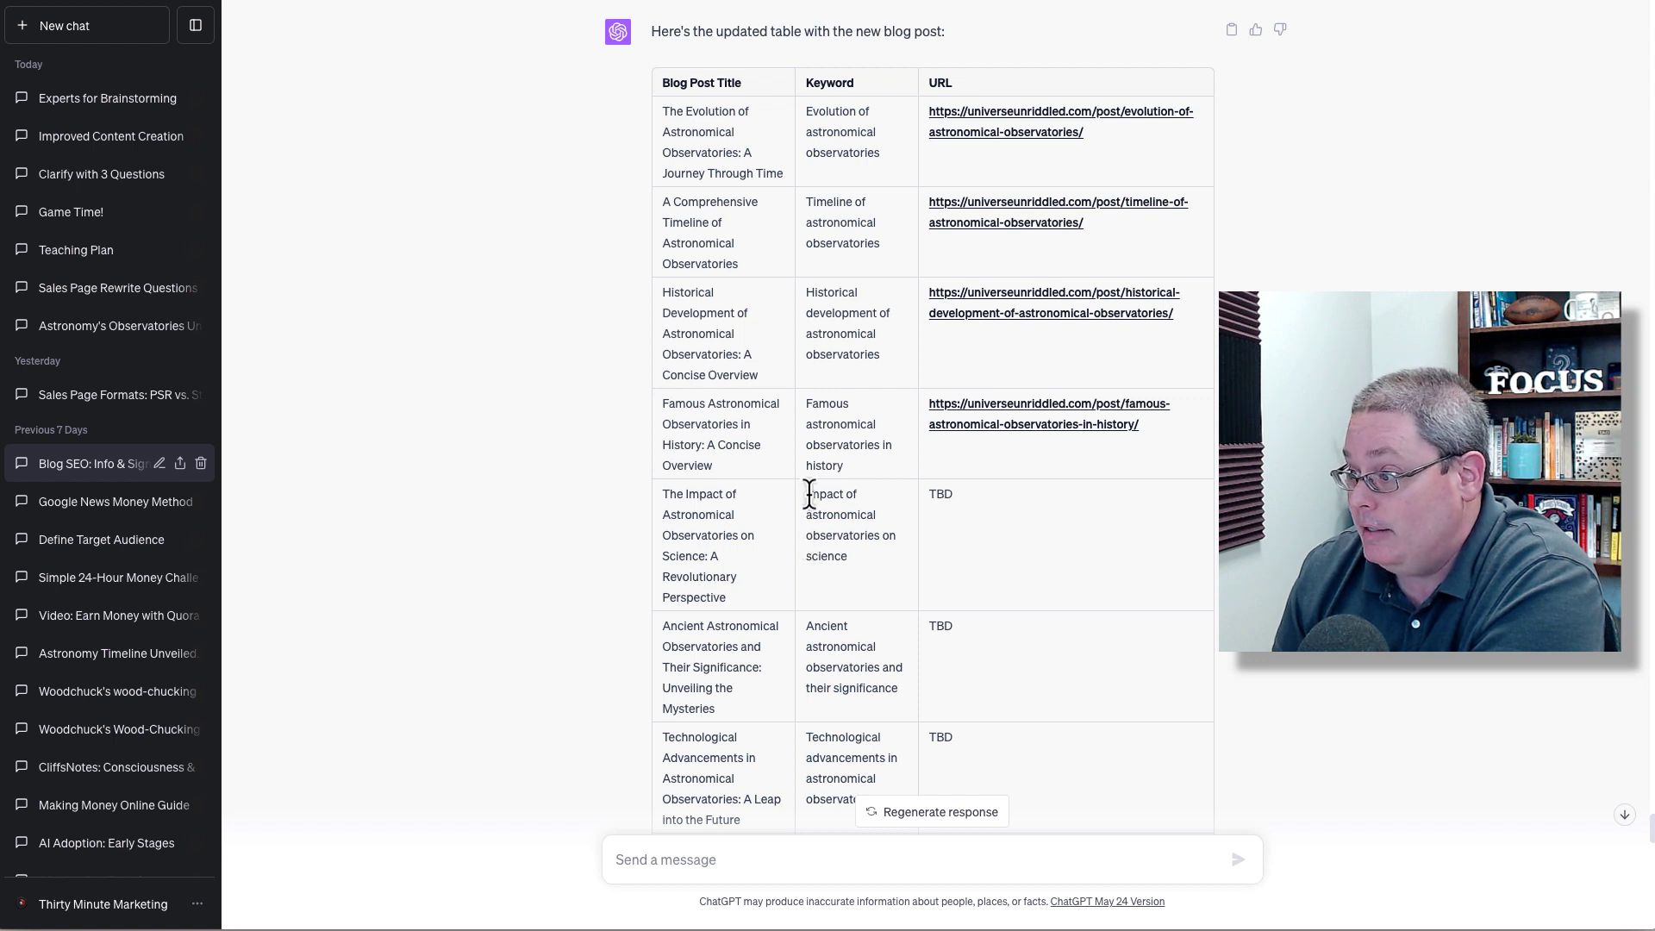
drag(810, 494, 874, 559)
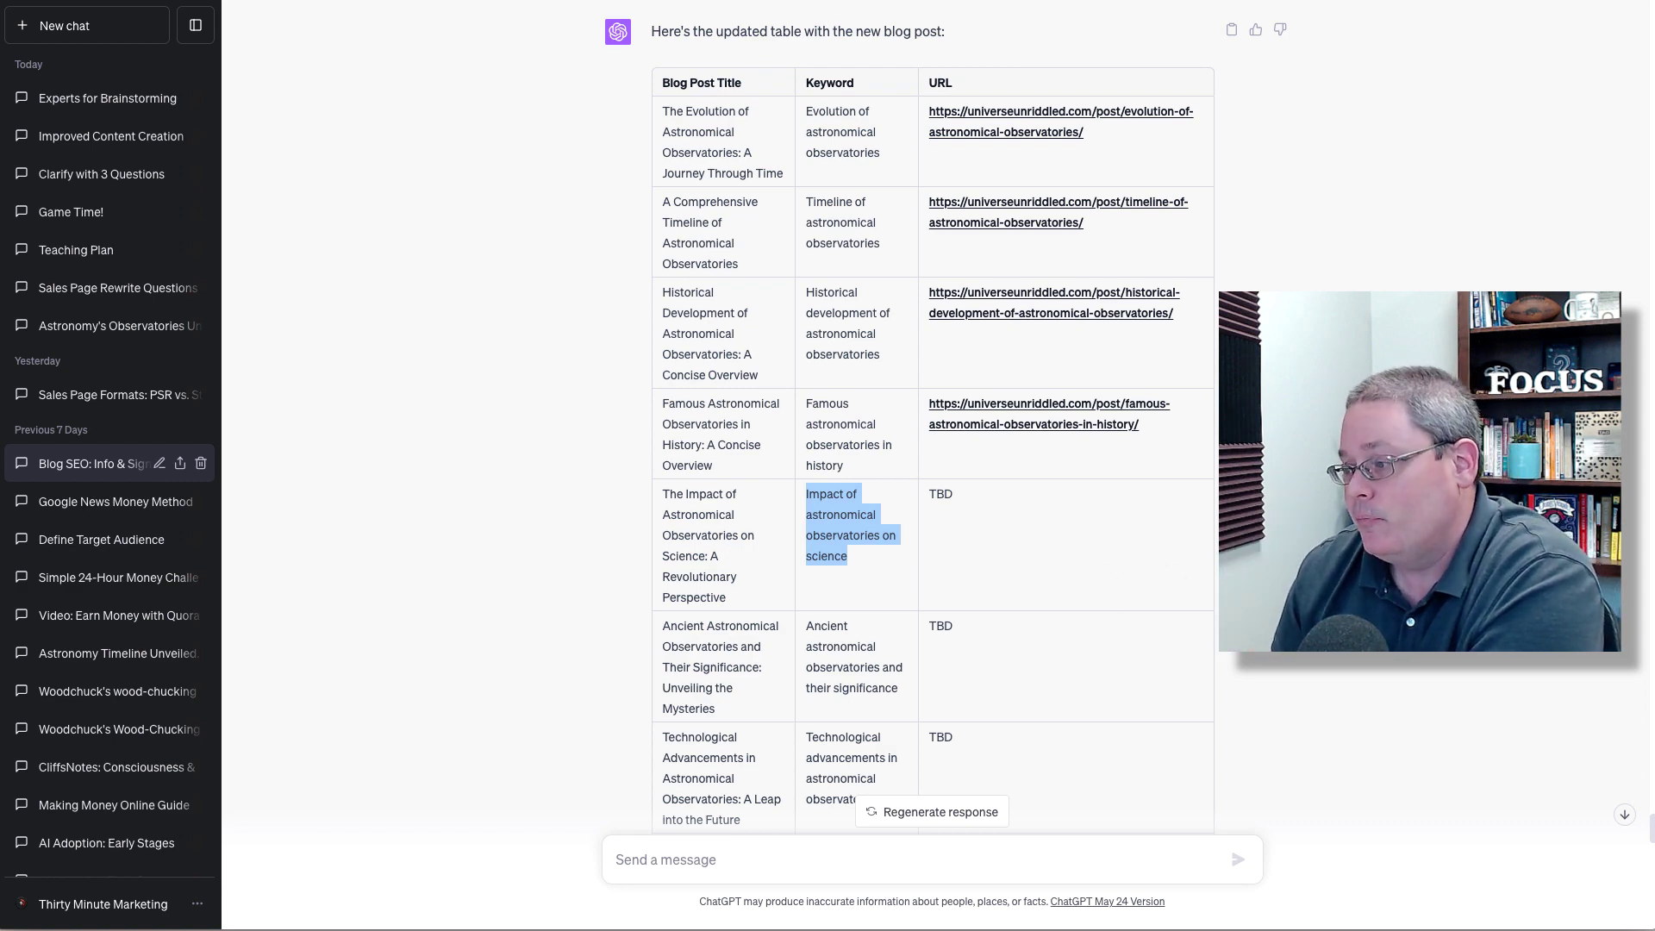
click(874, 558)
scroll(874, 558, up, 15)
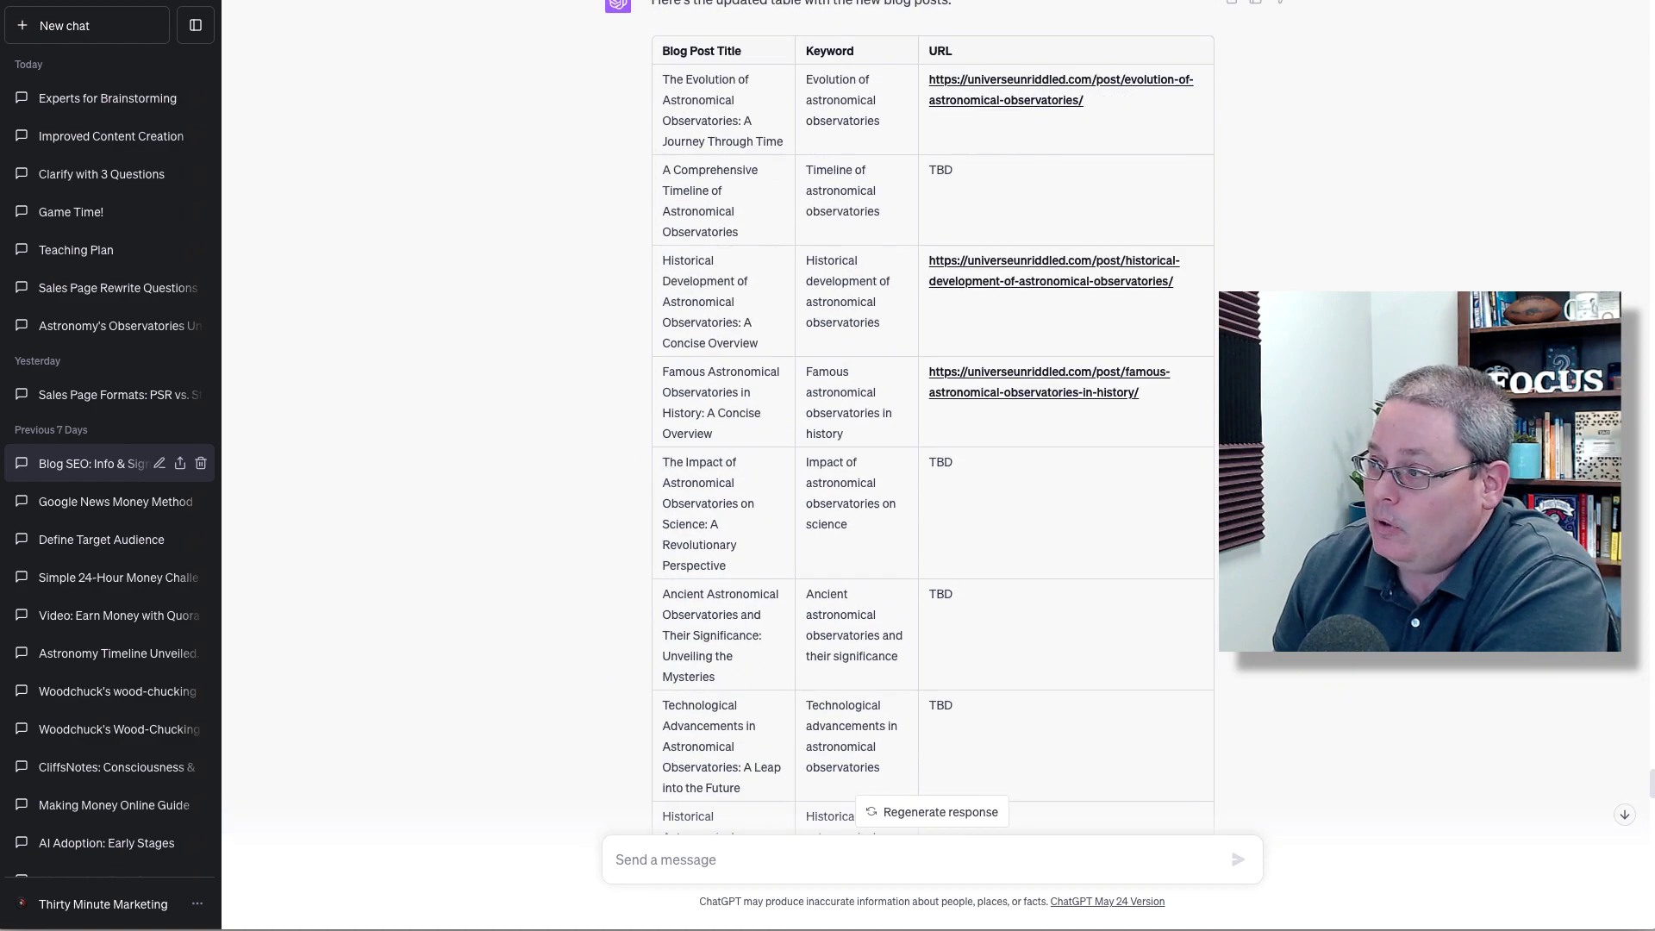
scroll(874, 558, up, 15)
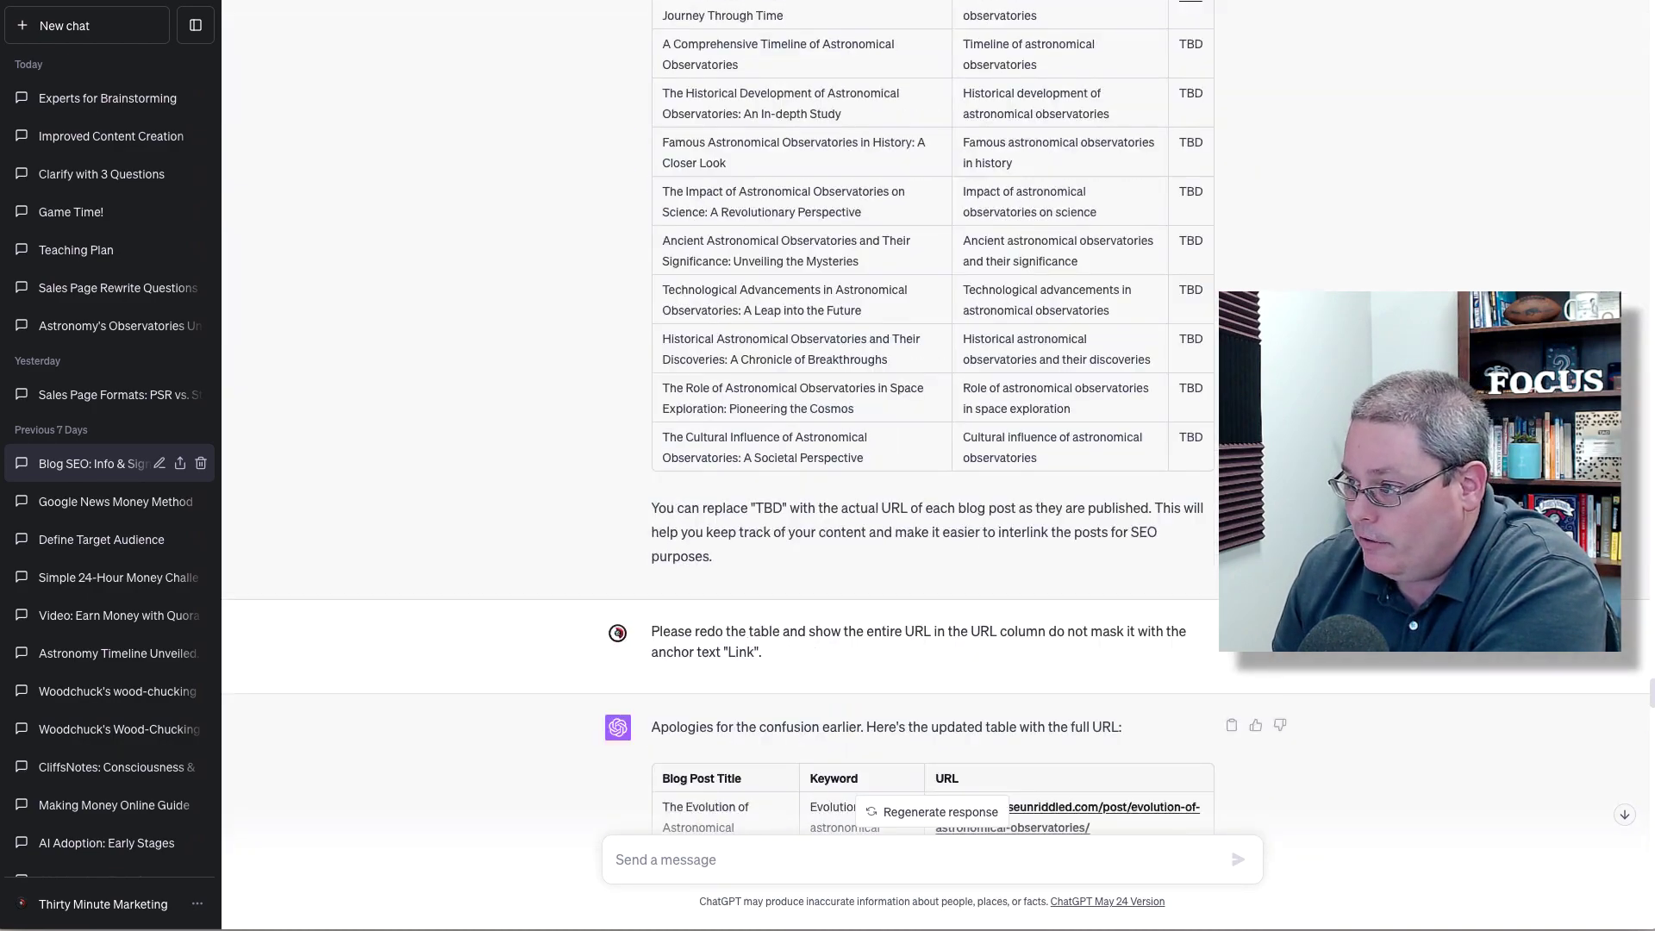
scroll(874, 558, up, 2)
scroll(874, 559, down, 20)
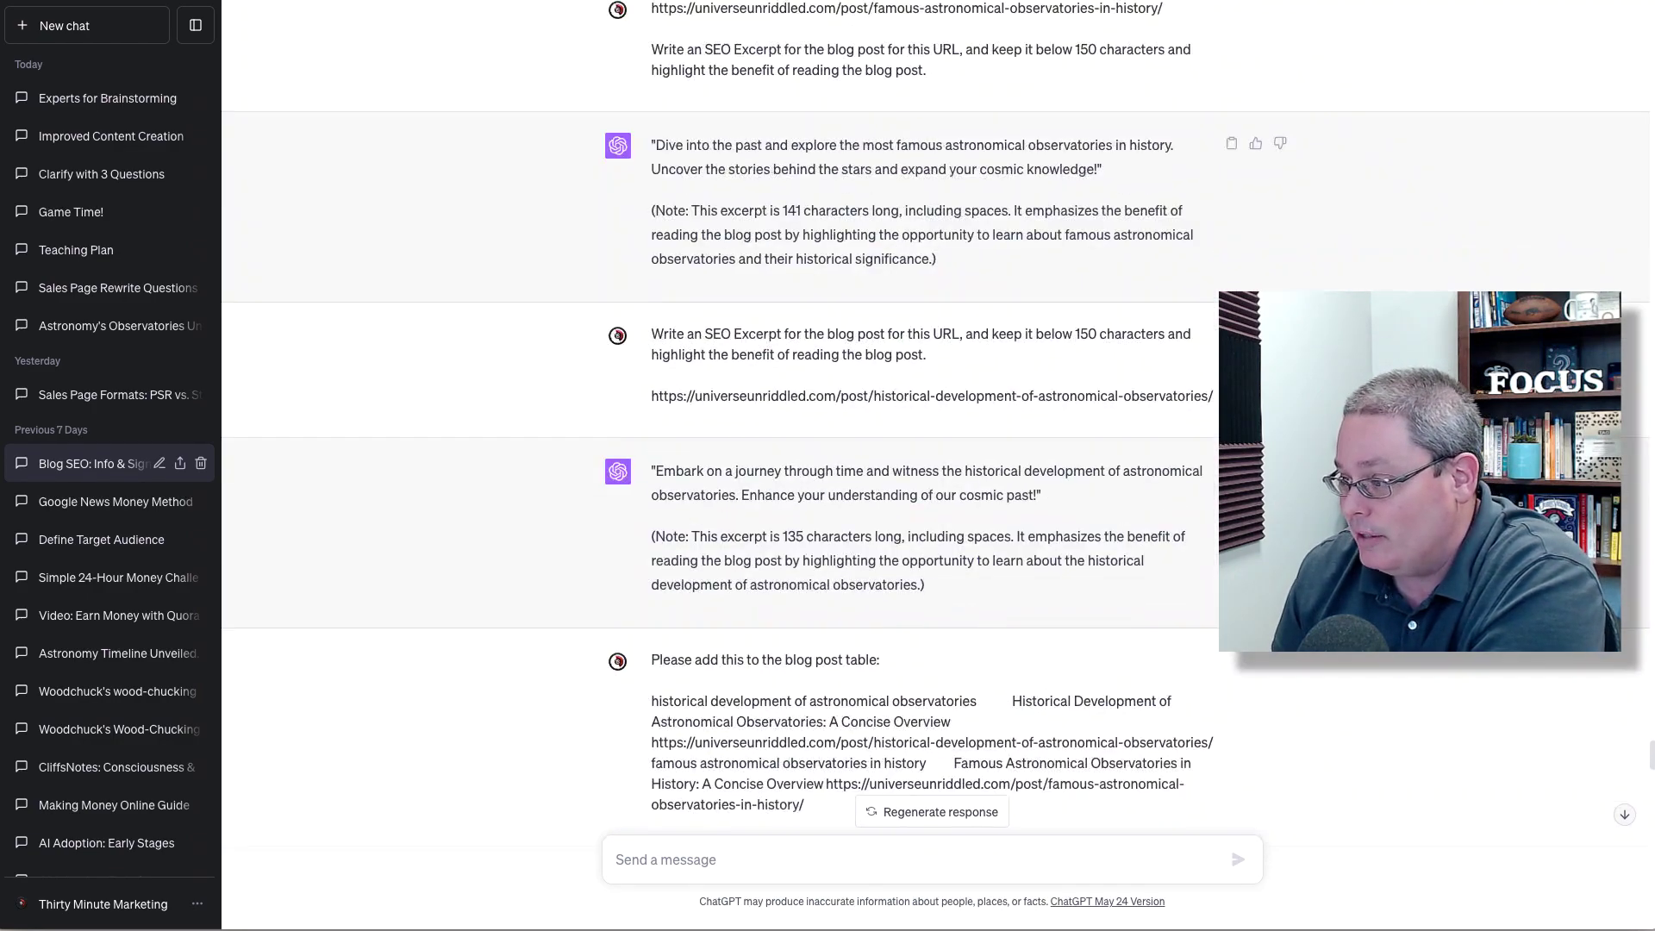
scroll(874, 559, down, 15)
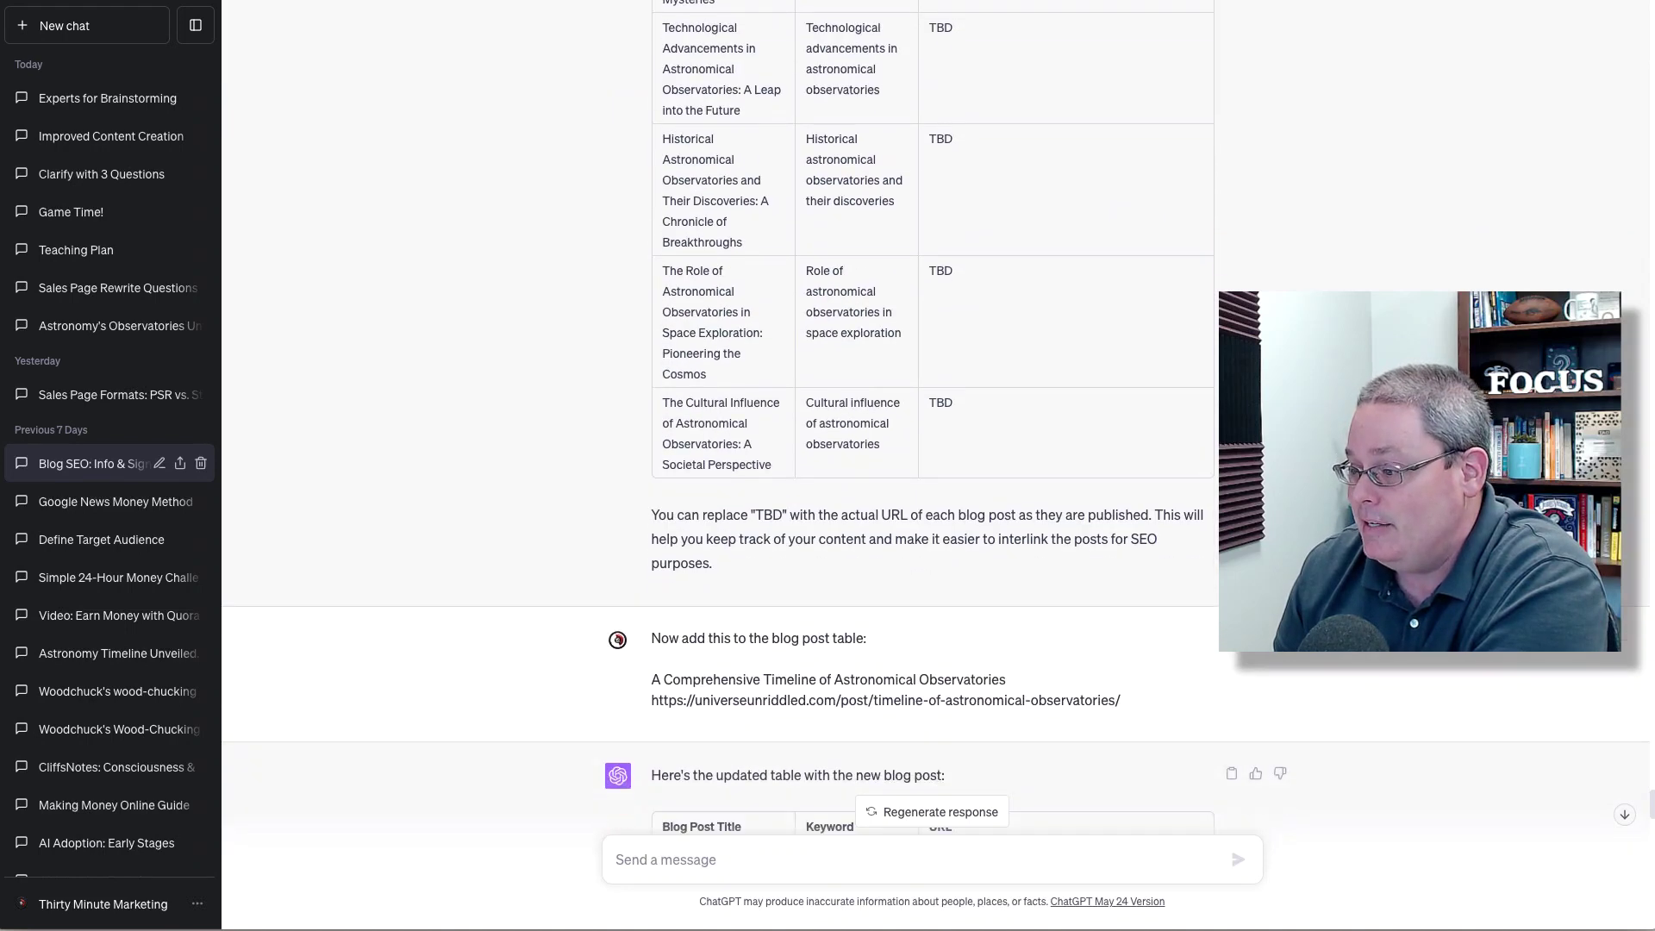
scroll(874, 558, down, 10)
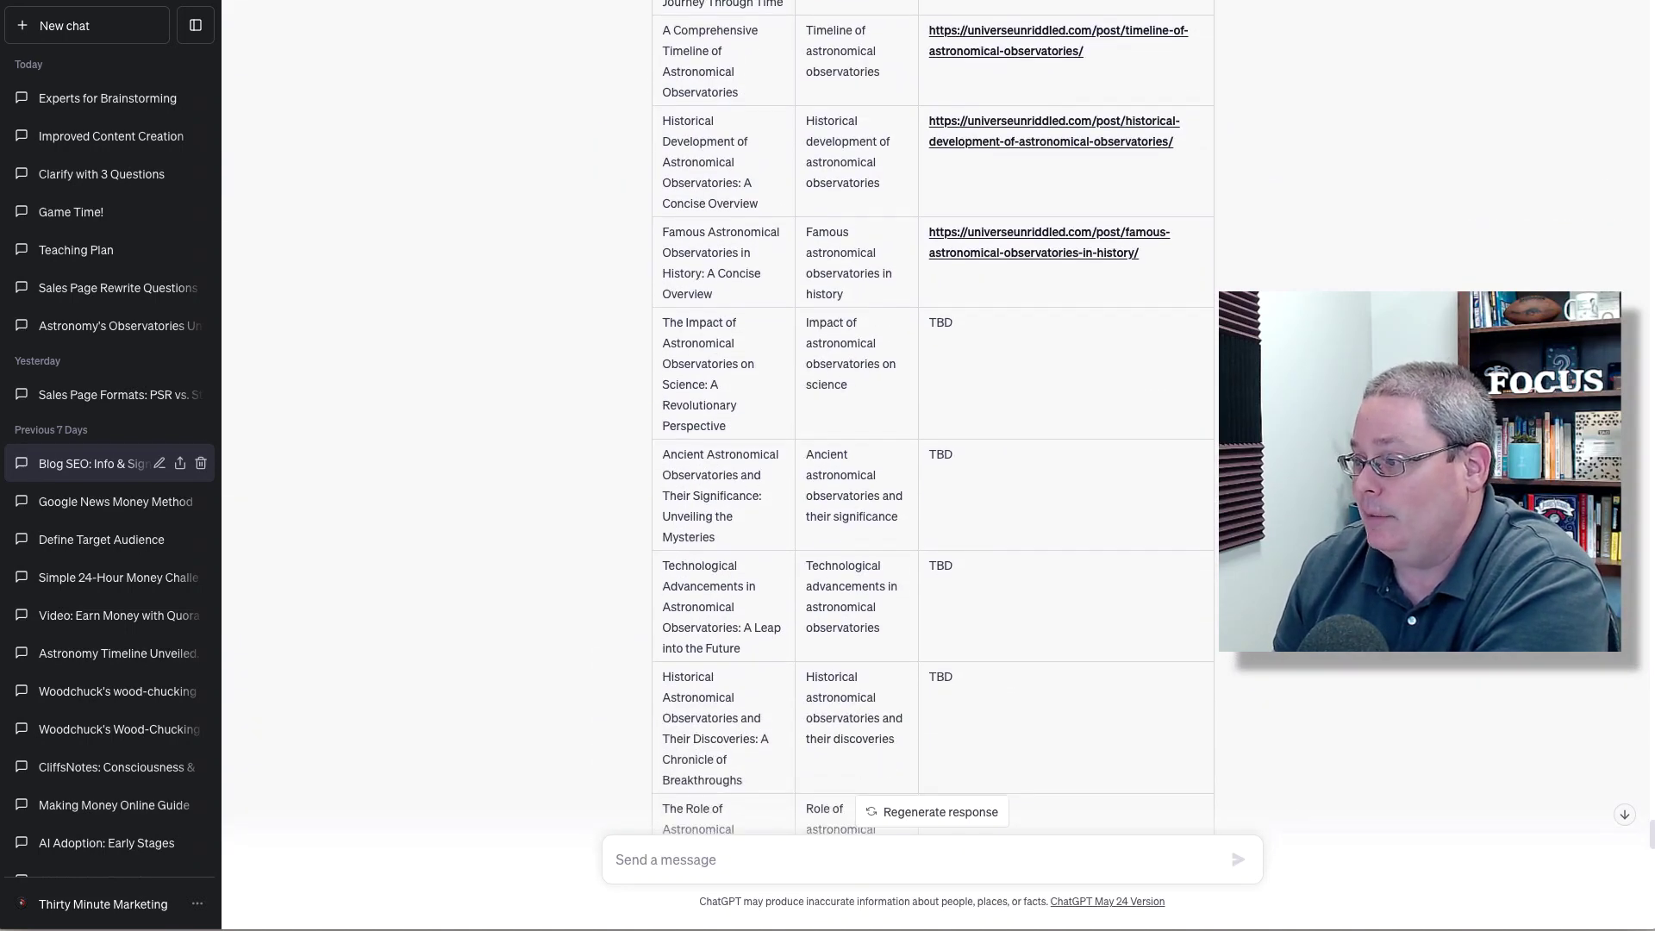
Step: Copy the keyword "Impact of astronomical observatories on science" from the latest blog post table
scroll(850, 371, down, 1)
drag(848, 369, 803, 307)
right_click(822, 323)
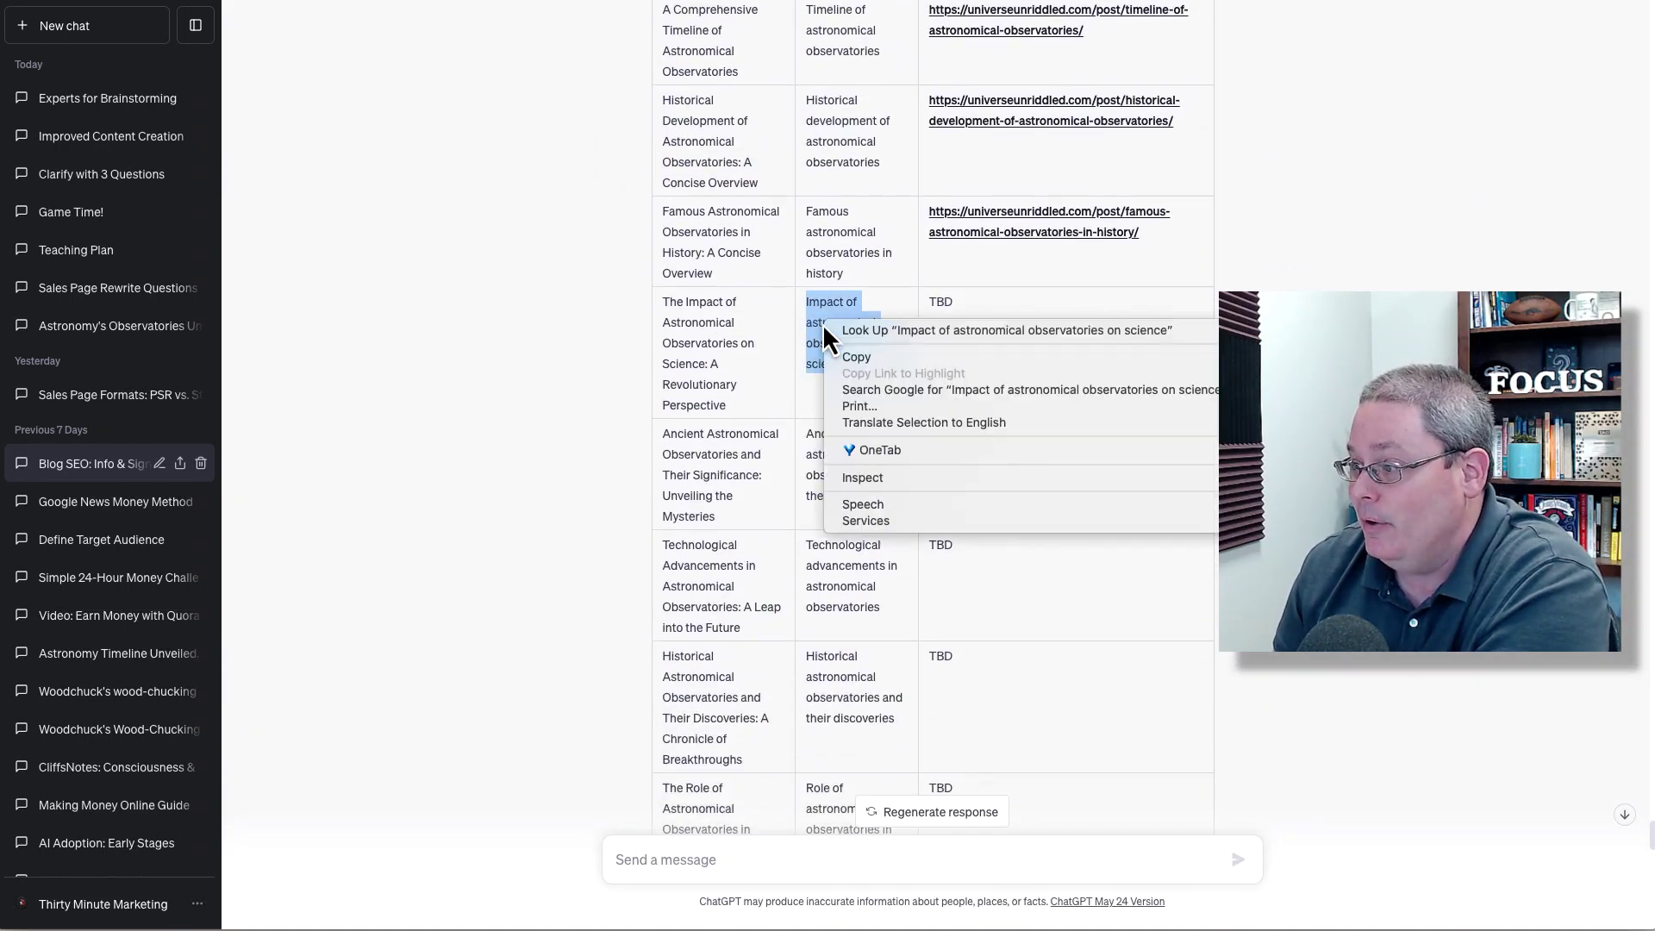
click(857, 358)
Step: Examine the earlier outline request and the proposed outline for the observatories' impact on science, including its Frequently Asked Questions section
scroll(862, 388, down, 1)
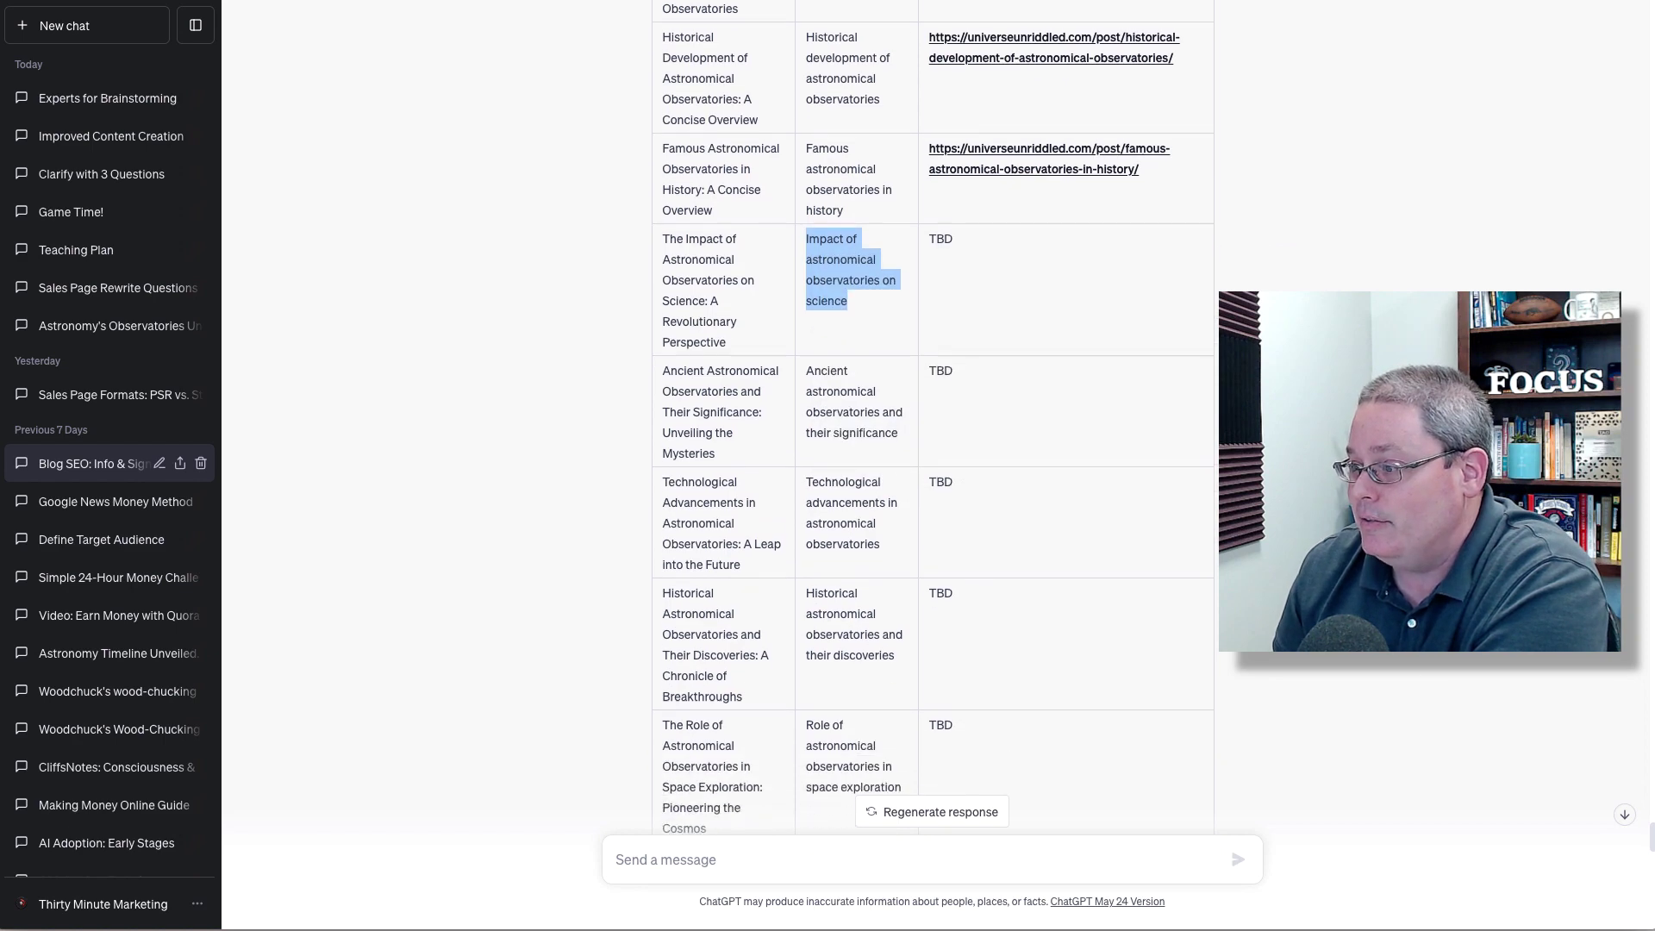
scroll(931, 431, down, 9)
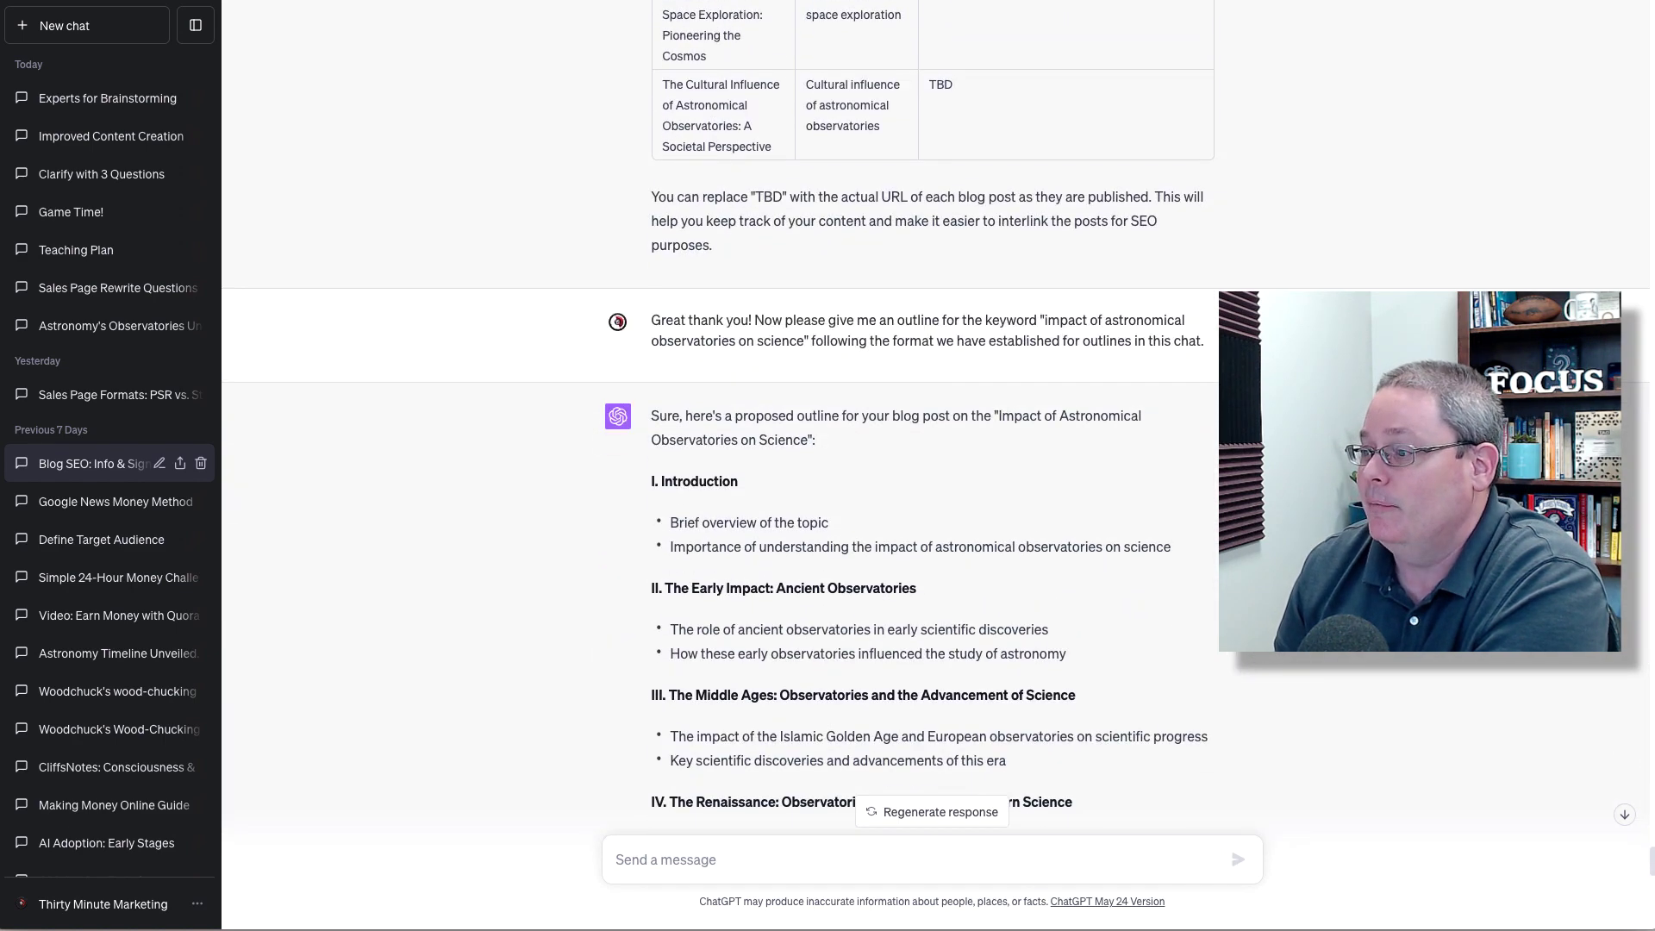
scroll(931, 431, down, 3)
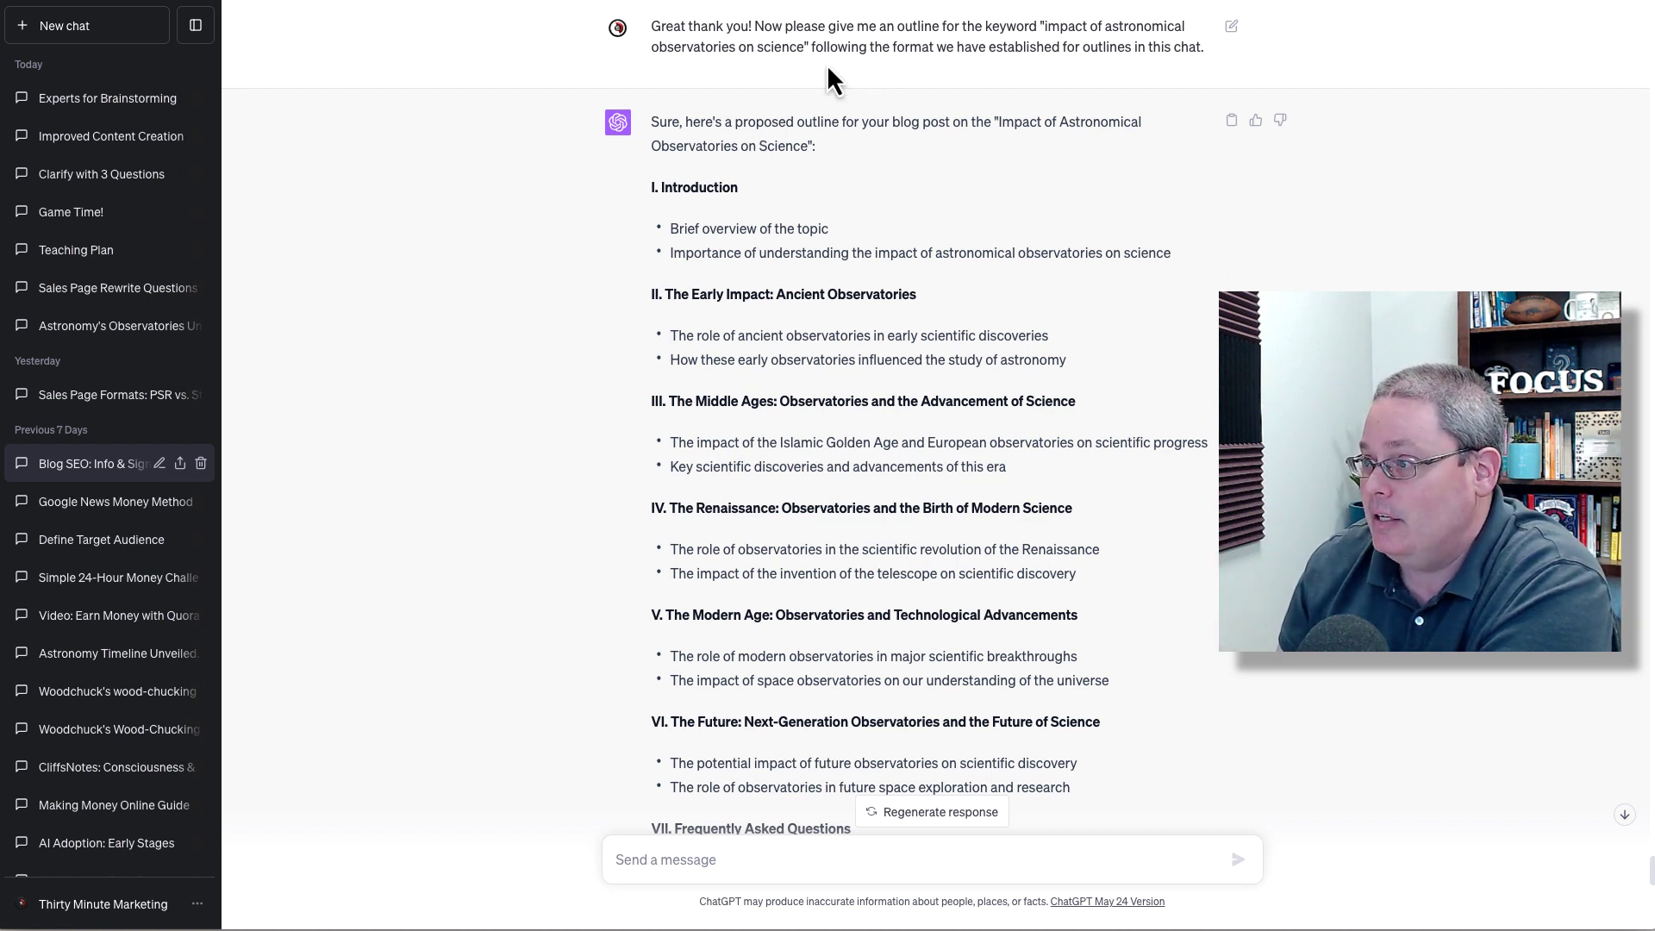
drag(655, 27, 1205, 73)
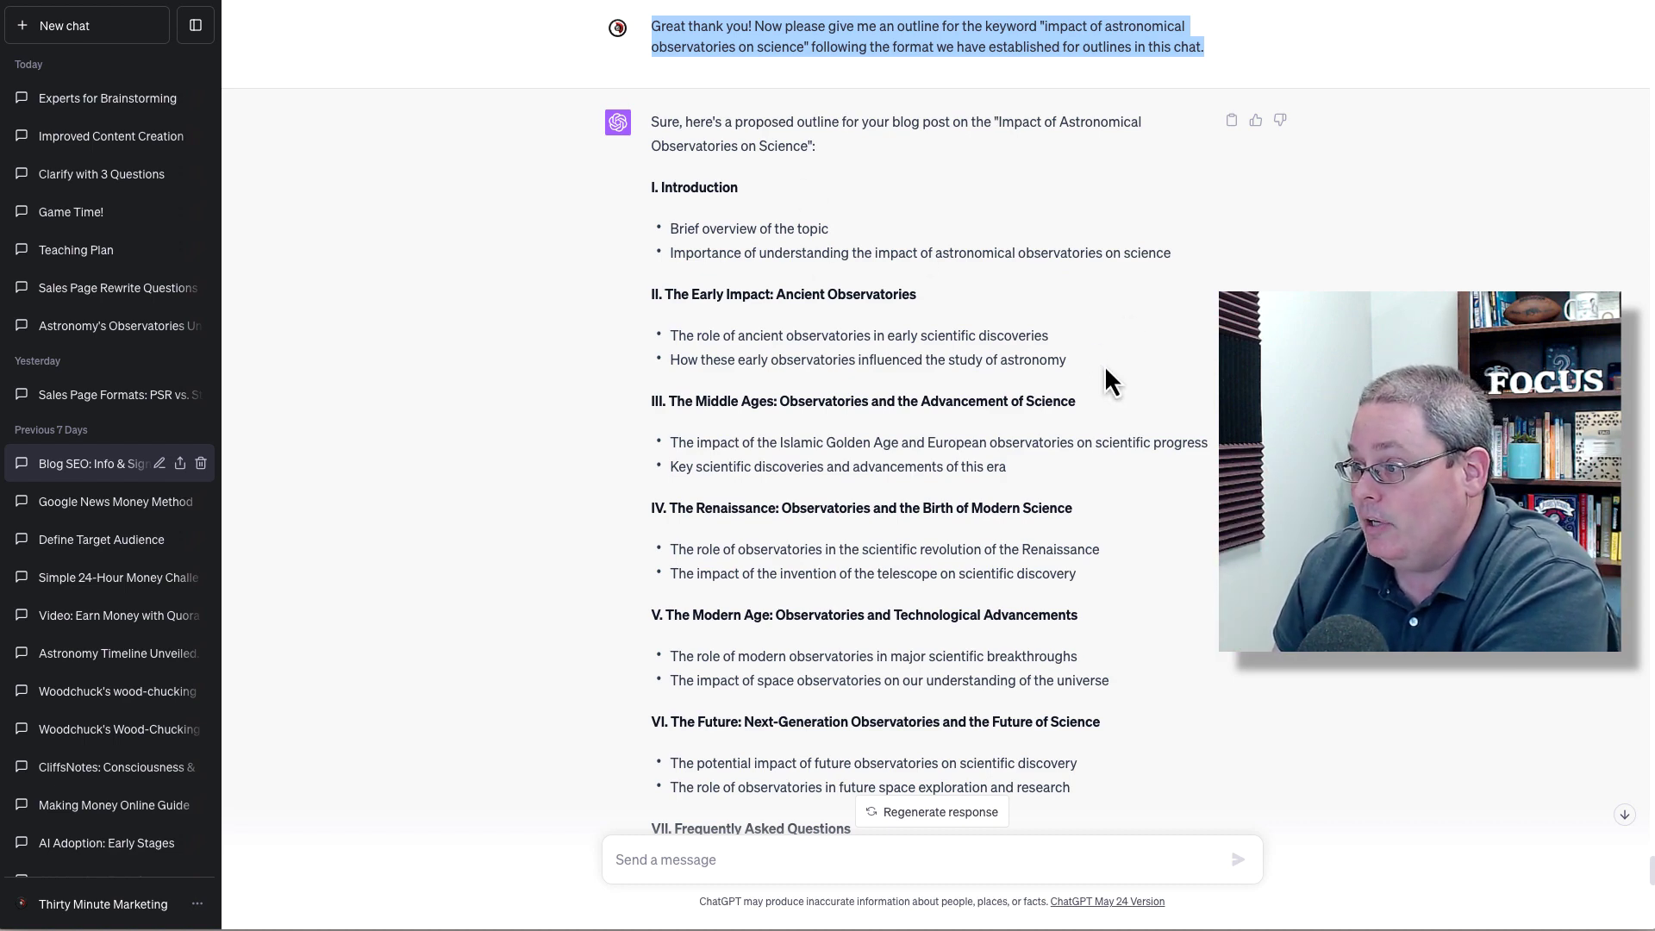
scroll(1072, 360, down, 1)
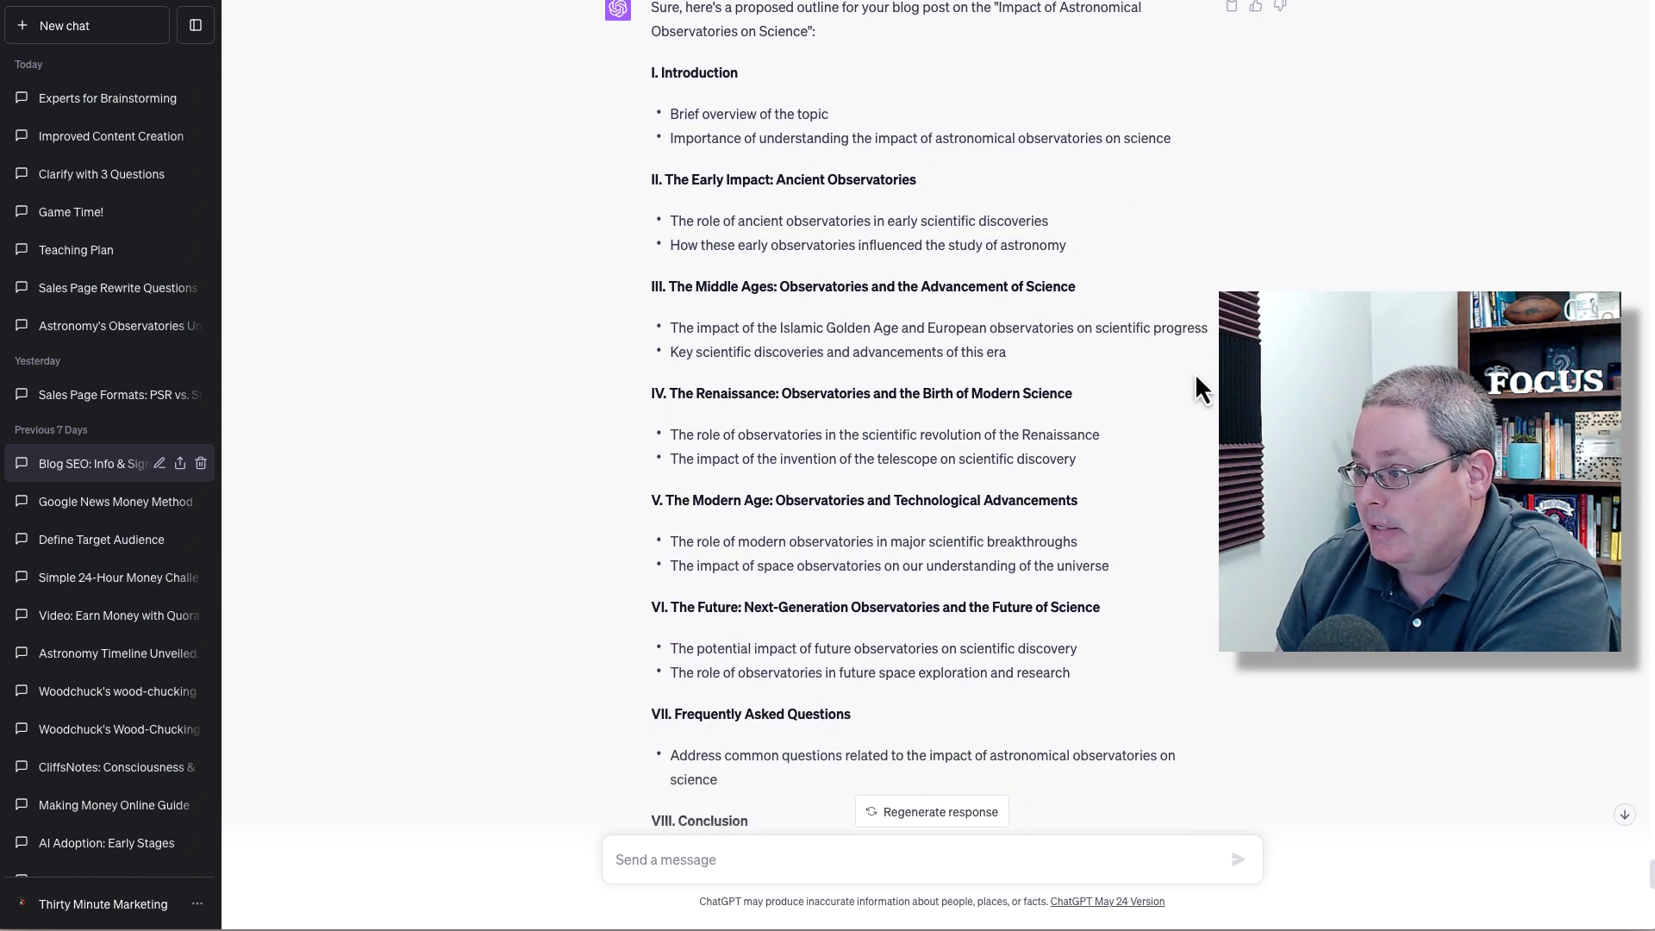
scroll(1196, 377, down, 2)
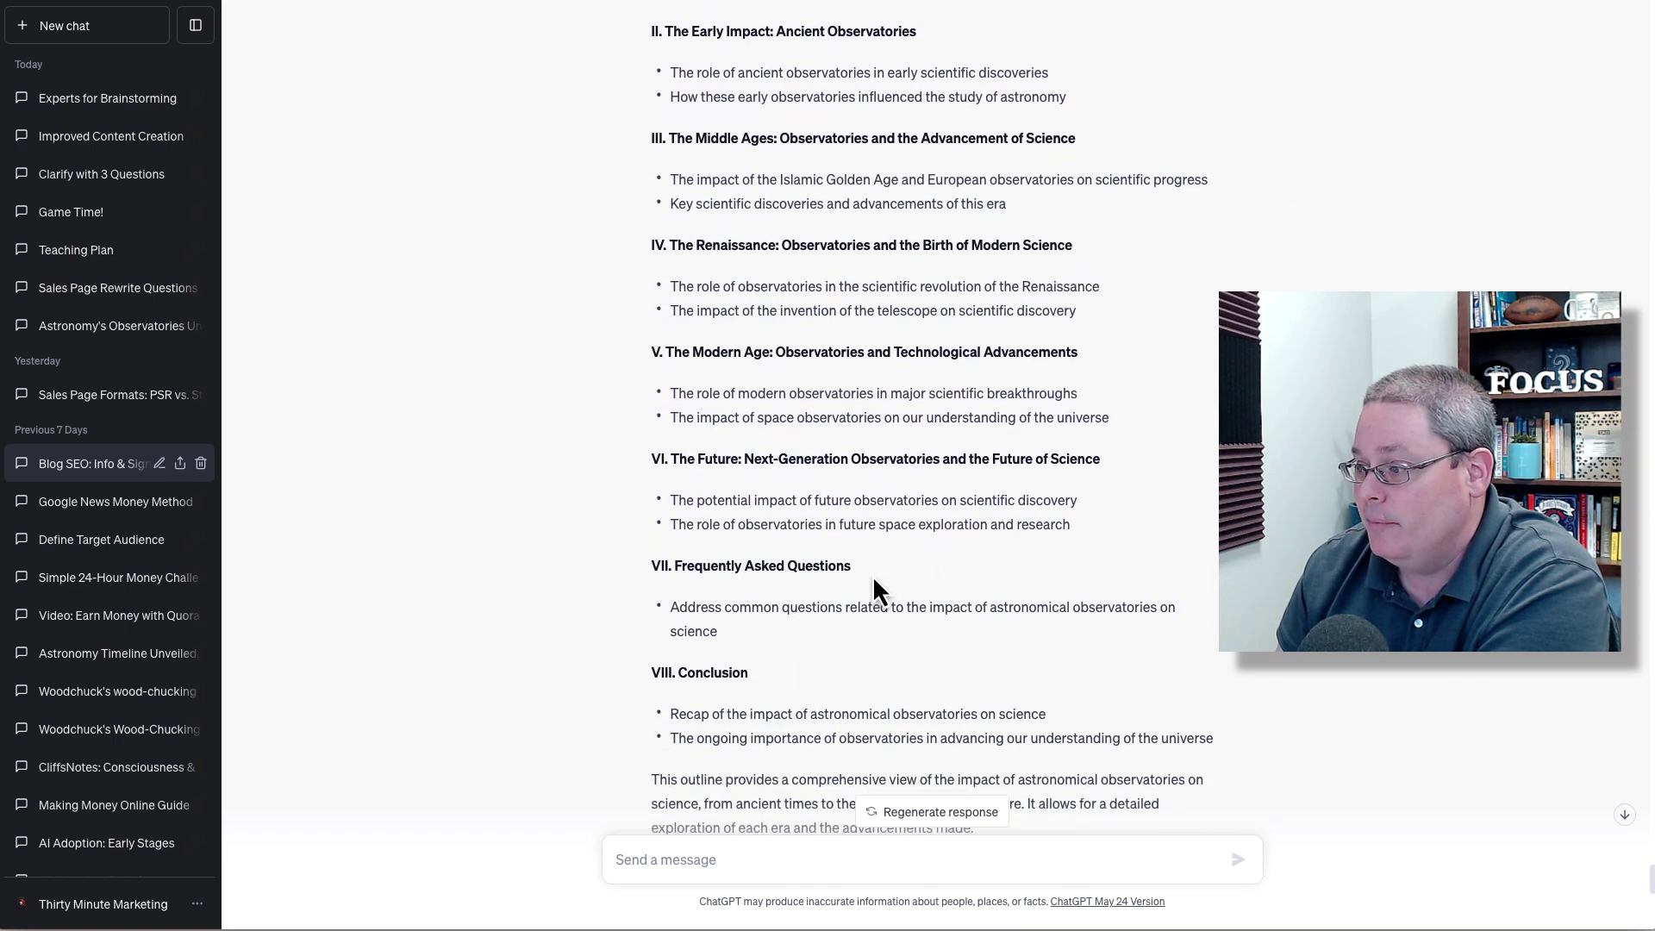
drag(853, 567, 652, 565)
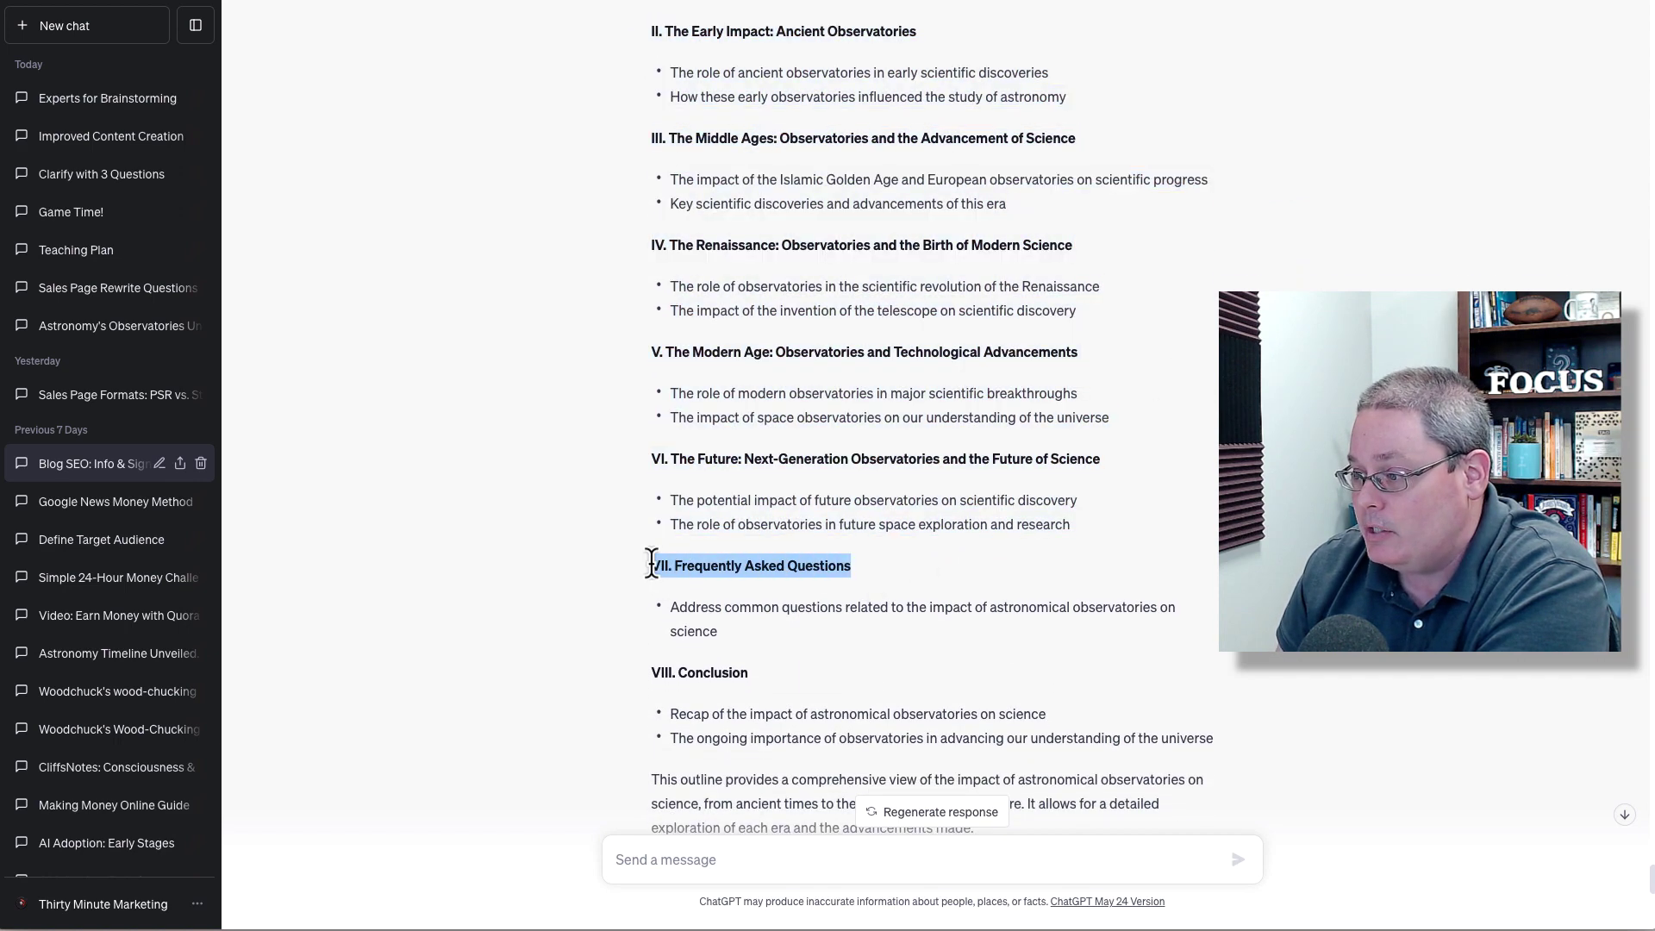
scroll(850, 528, down, 1)
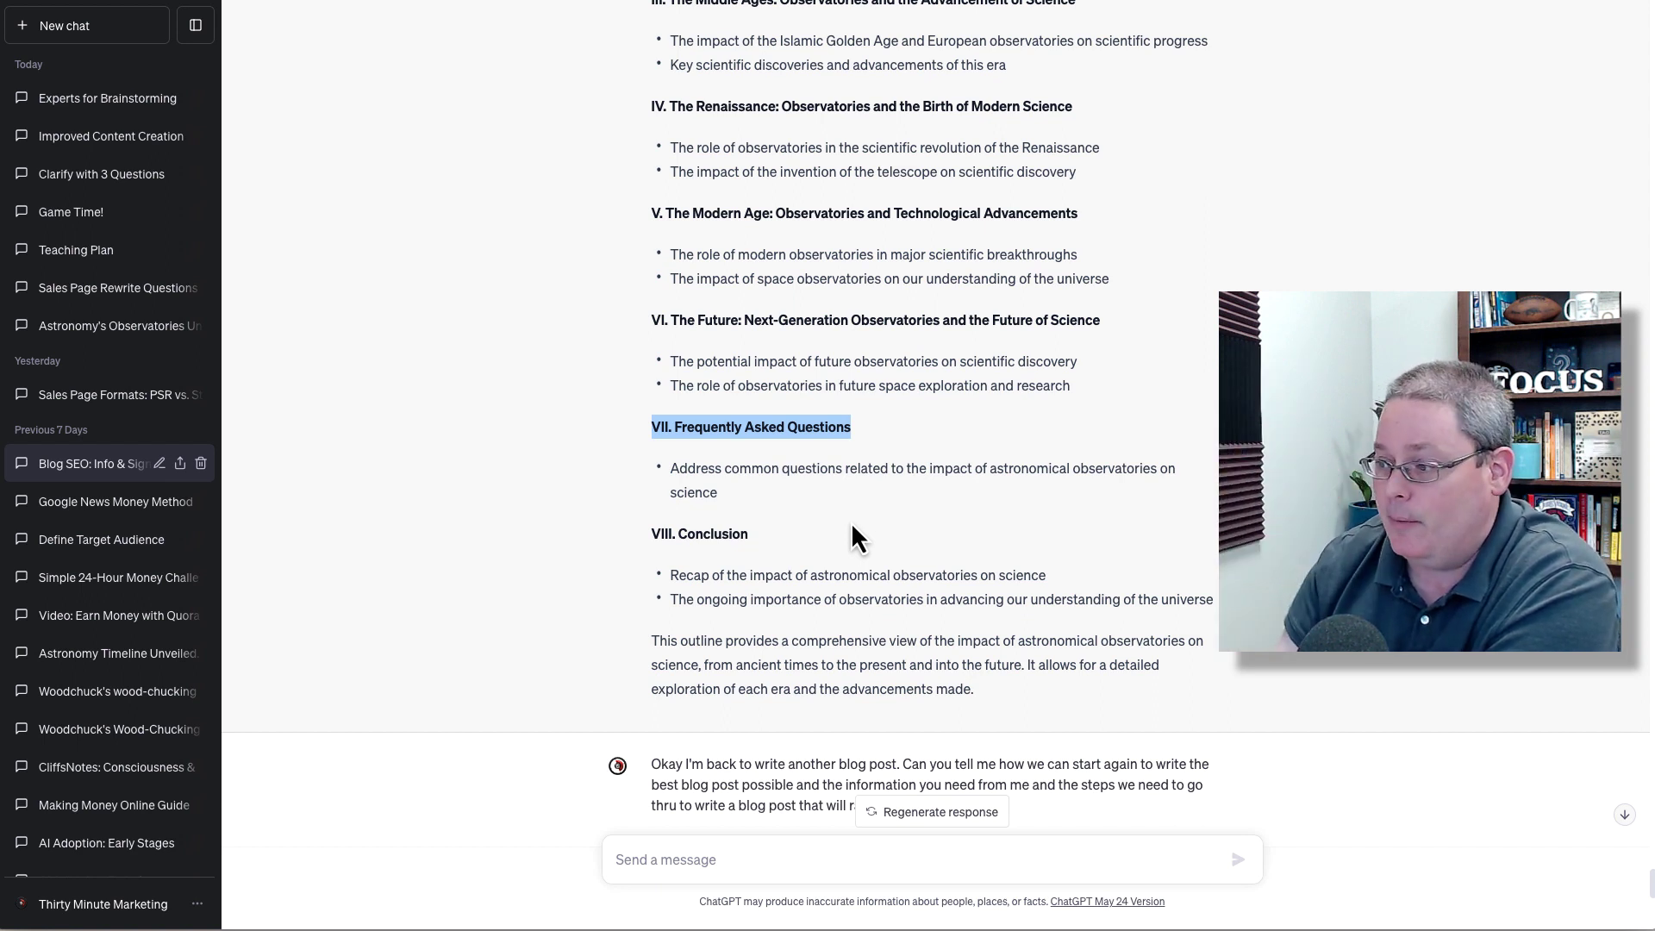
scroll(887, 527, up, 4)
scroll(889, 534, up, 1)
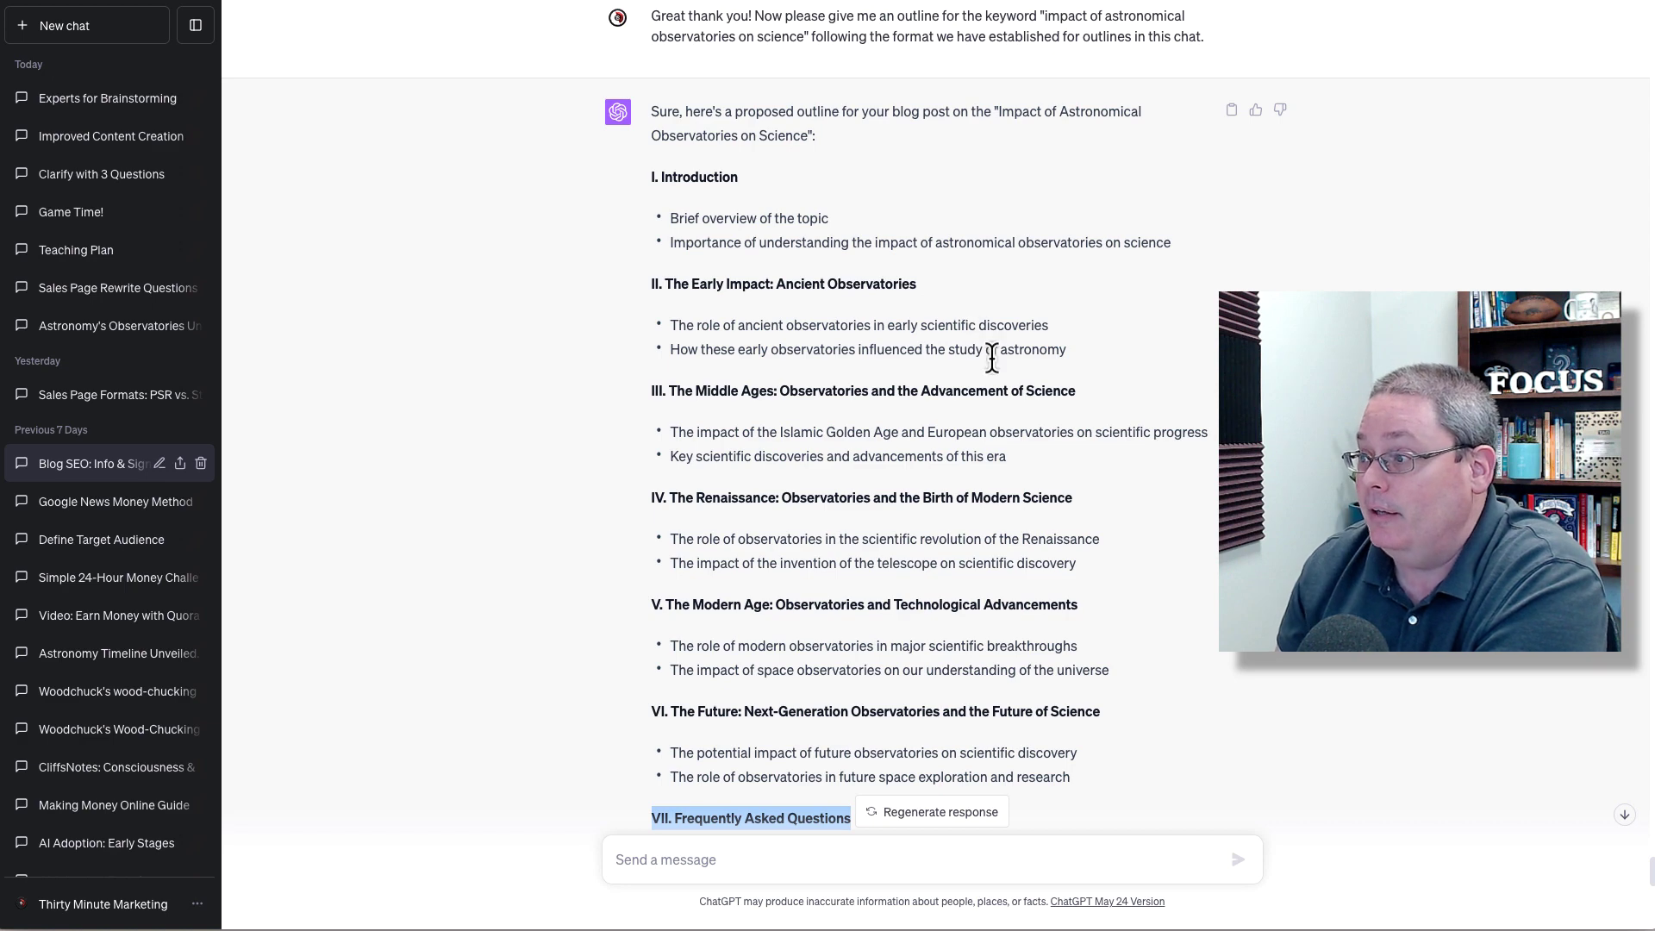
scroll(928, 369, down, 3)
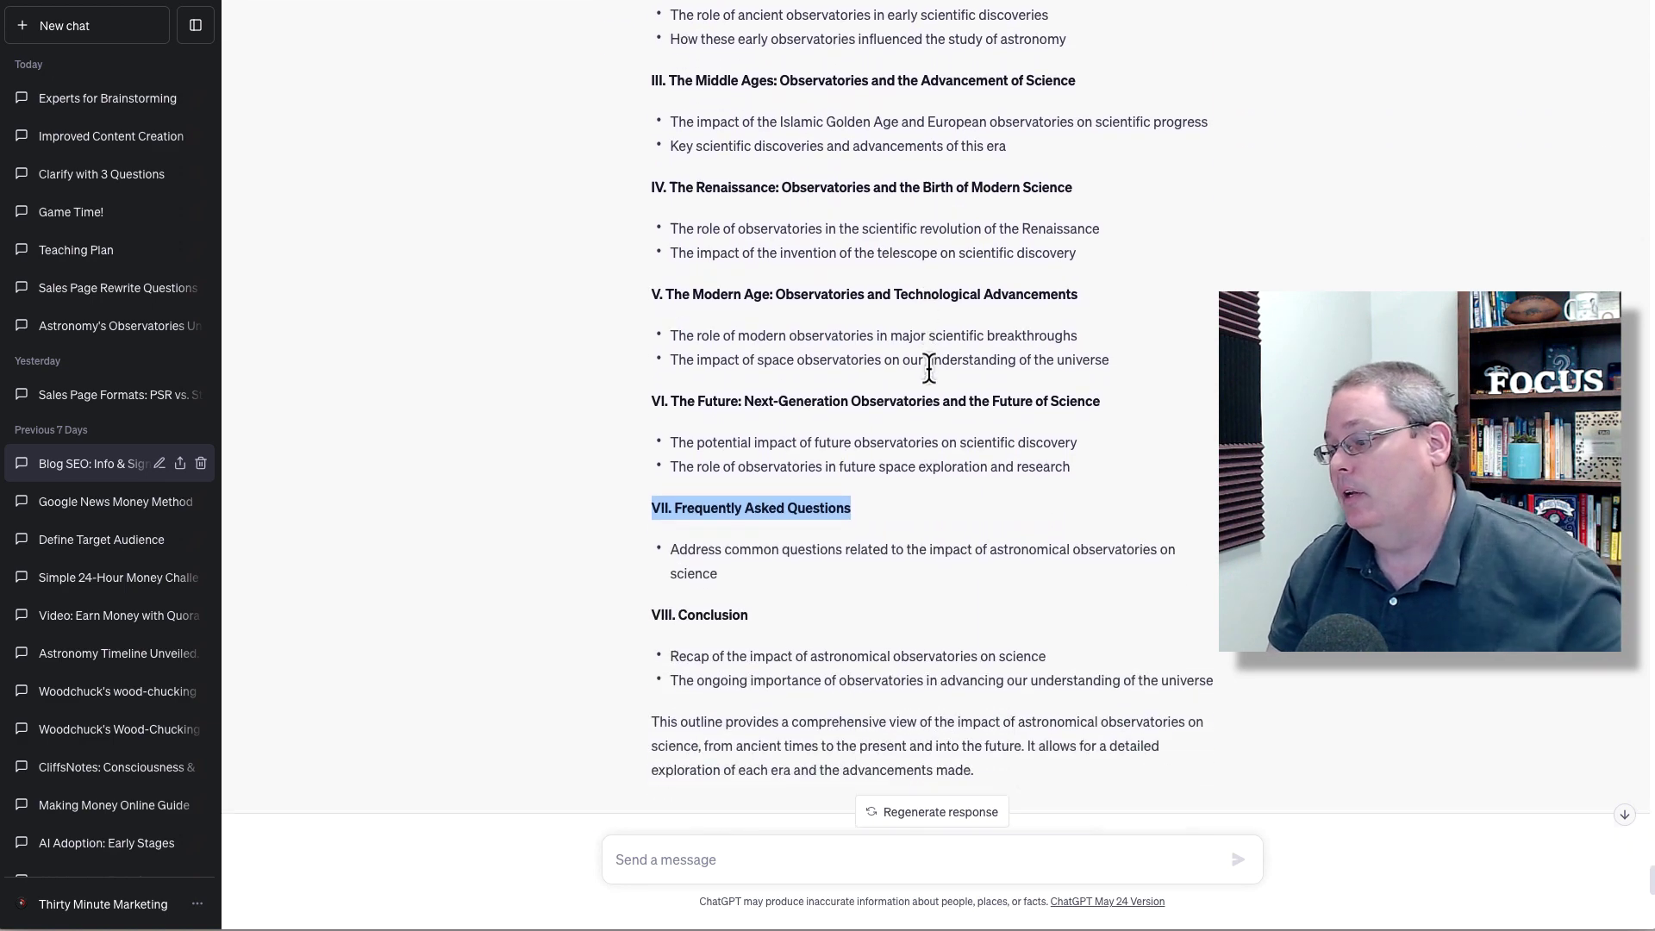
Step: Examine the prompt about writing a #1-ranking blog post and the reply's guide, especially the keyword research and top-ranking sites steps
scroll(928, 369, down, 6)
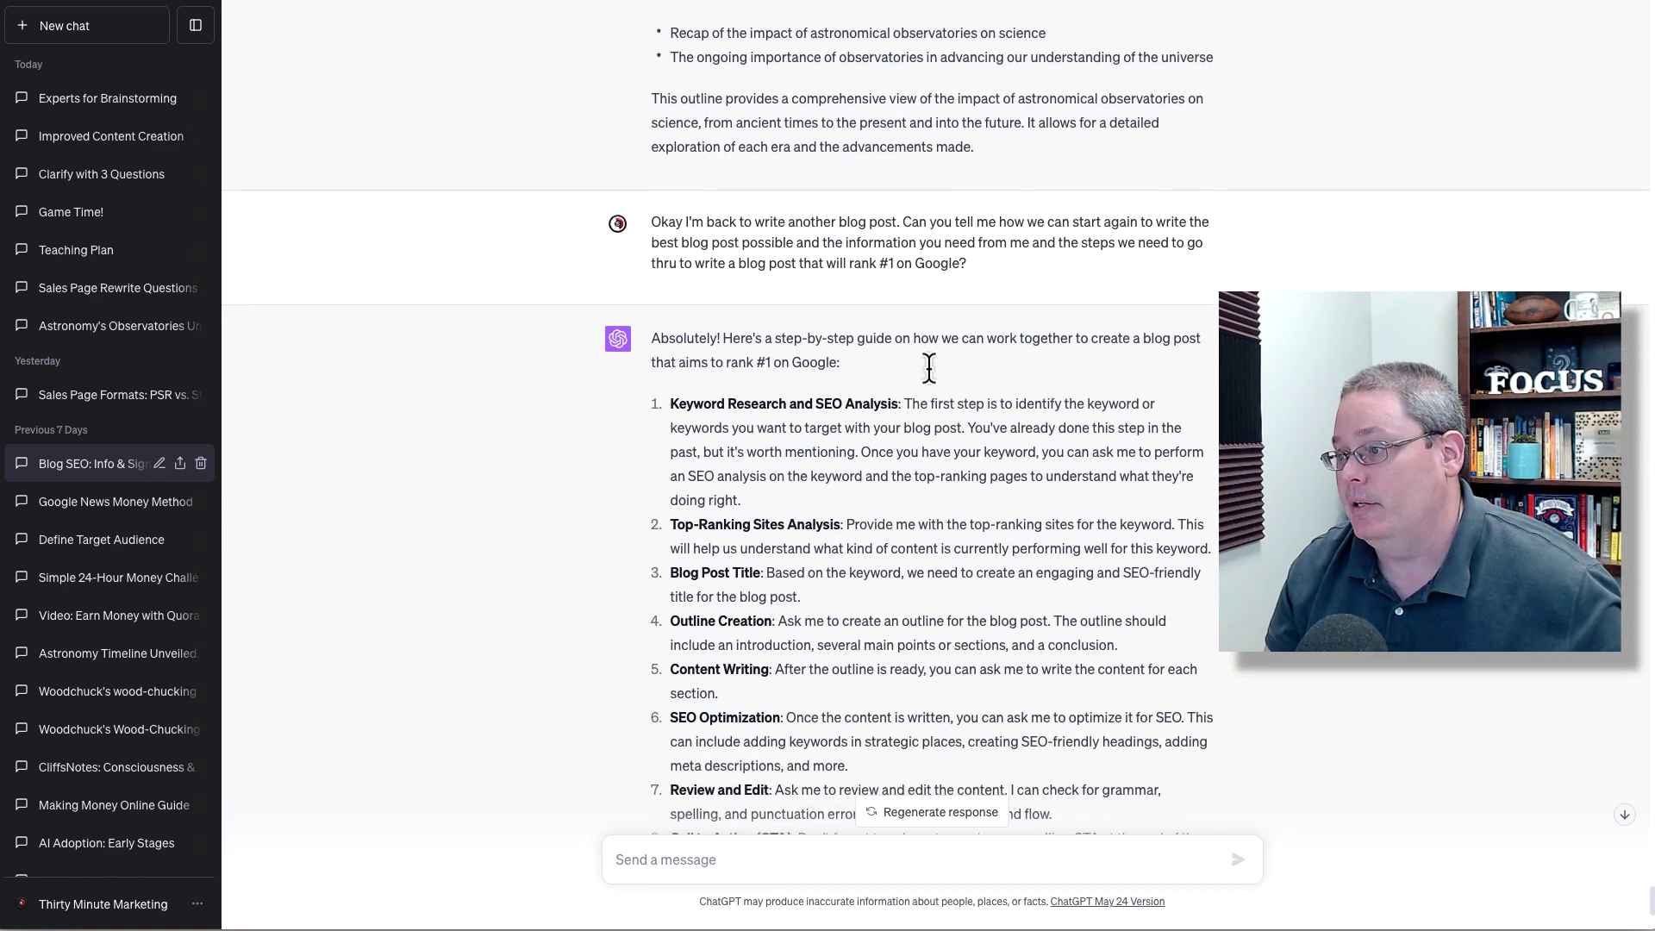
scroll(929, 368, down, 3)
scroll(929, 367, up, 3)
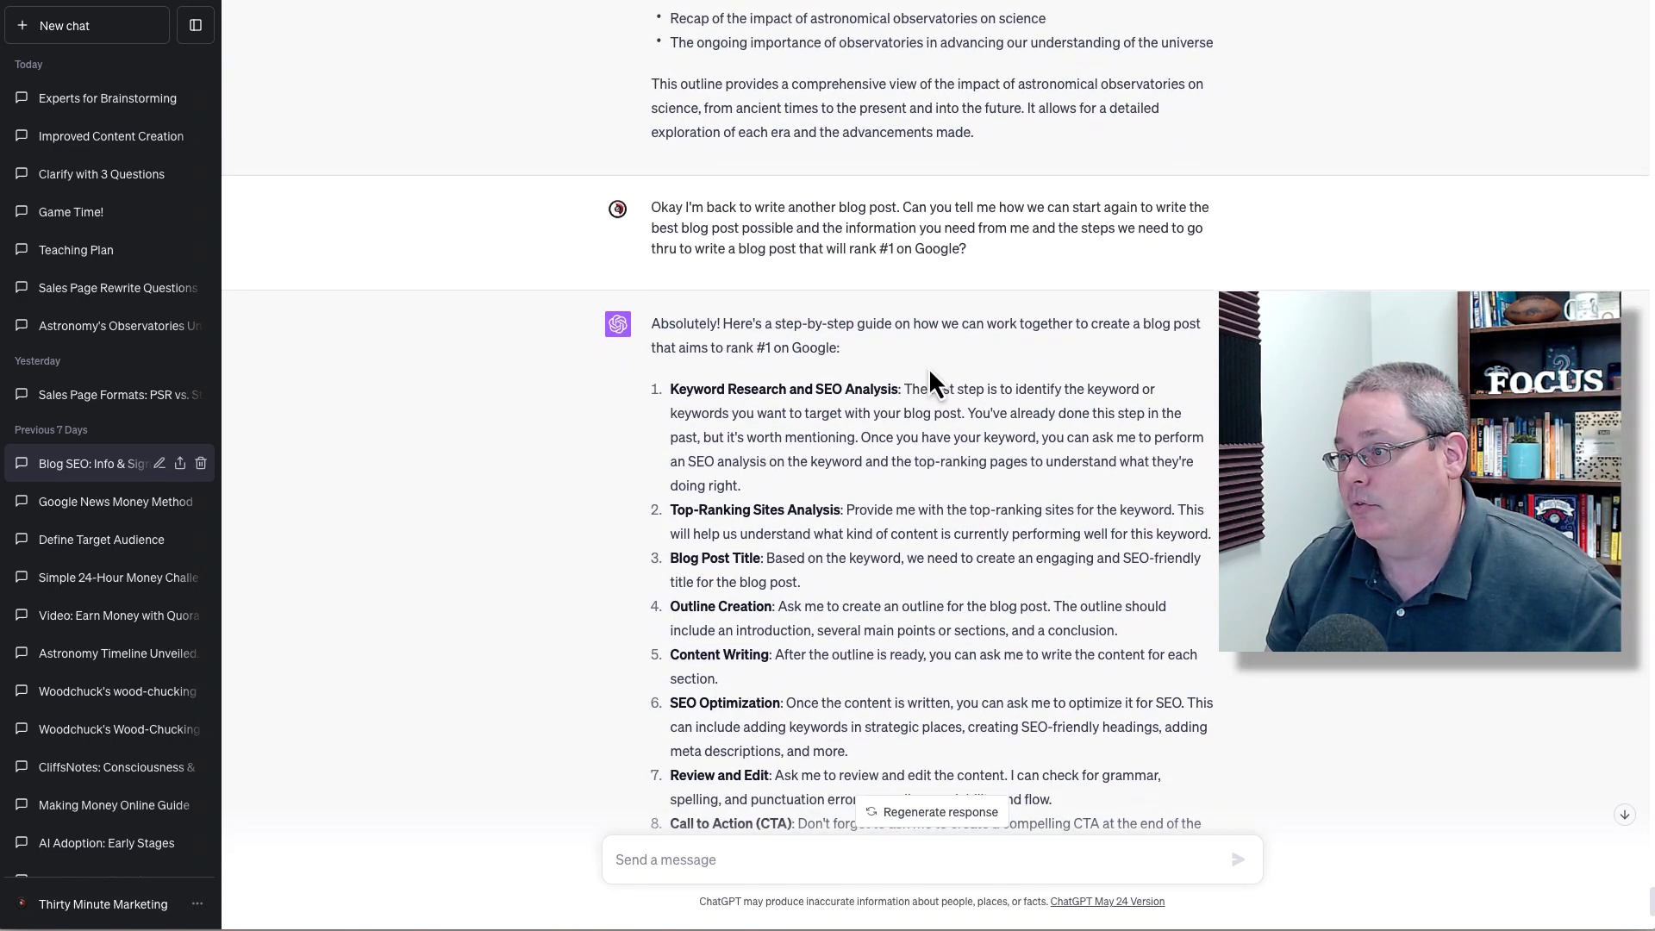
scroll(928, 367, down, 2)
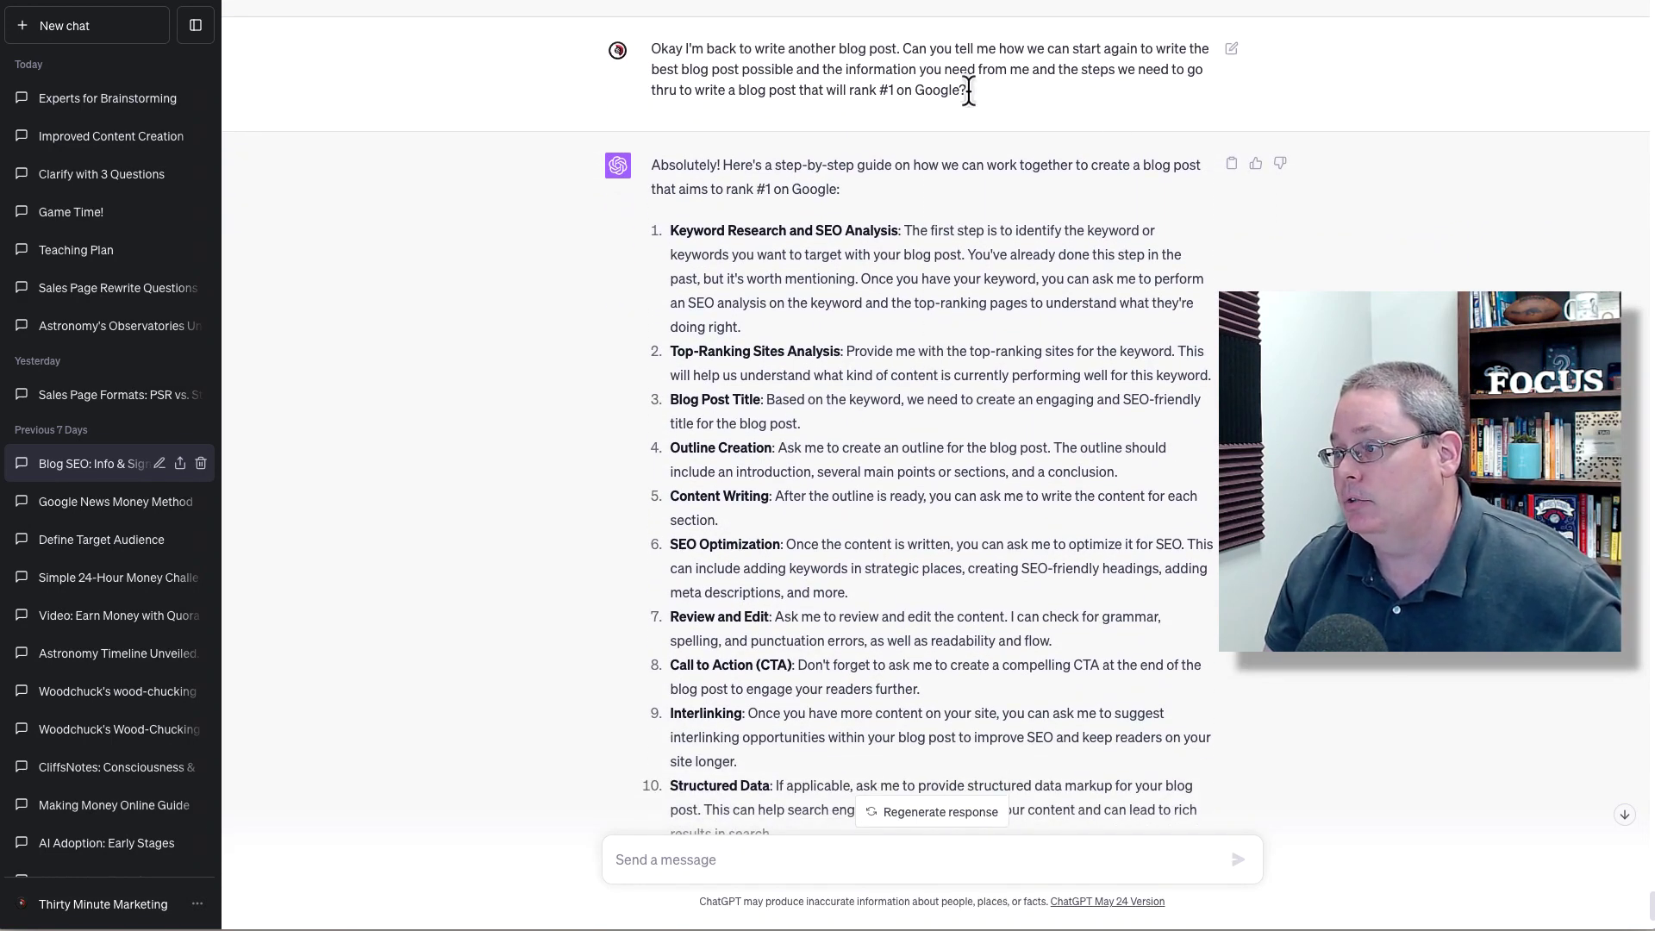
drag(968, 93, 633, 60)
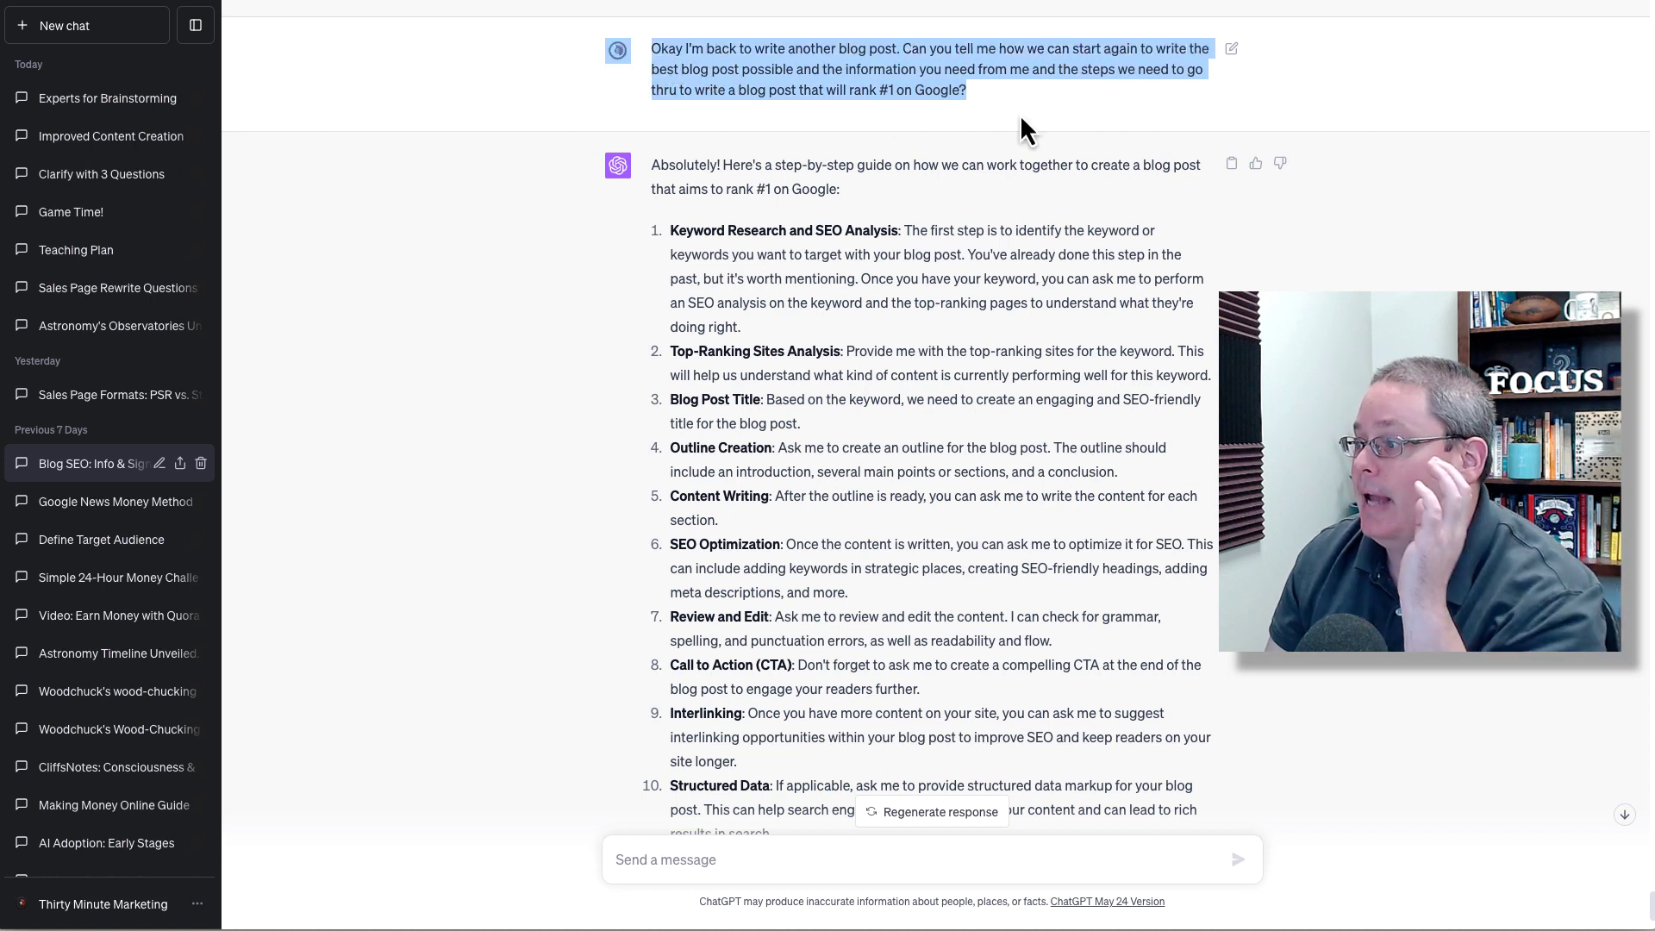
click(995, 93)
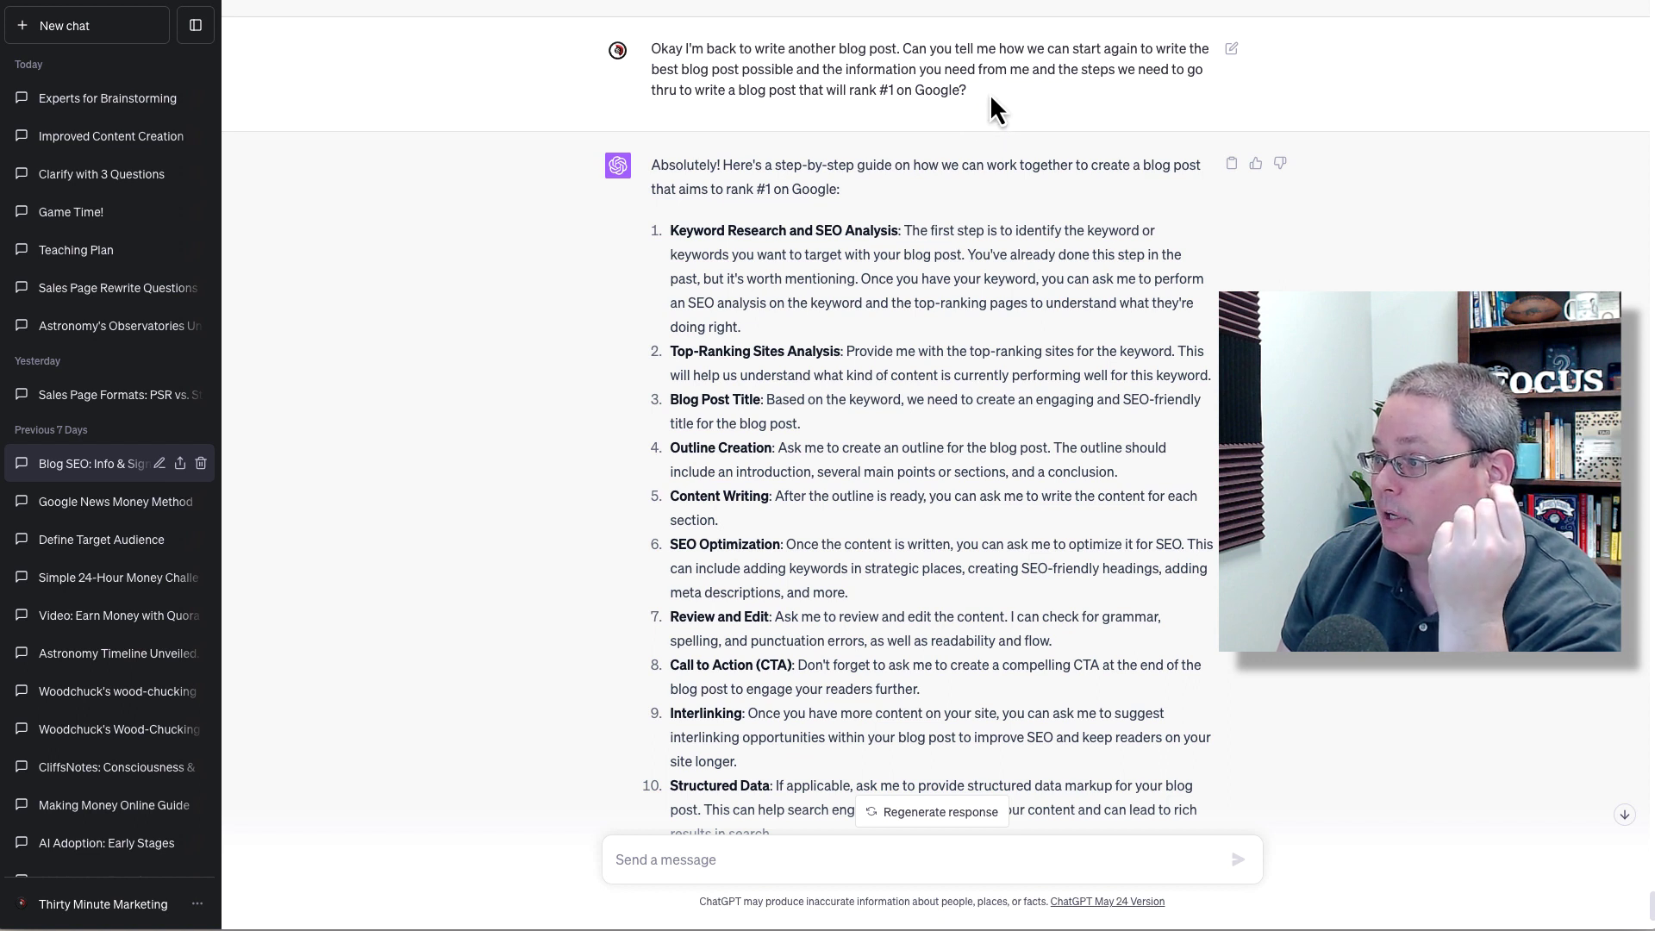
drag(987, 92, 659, 52)
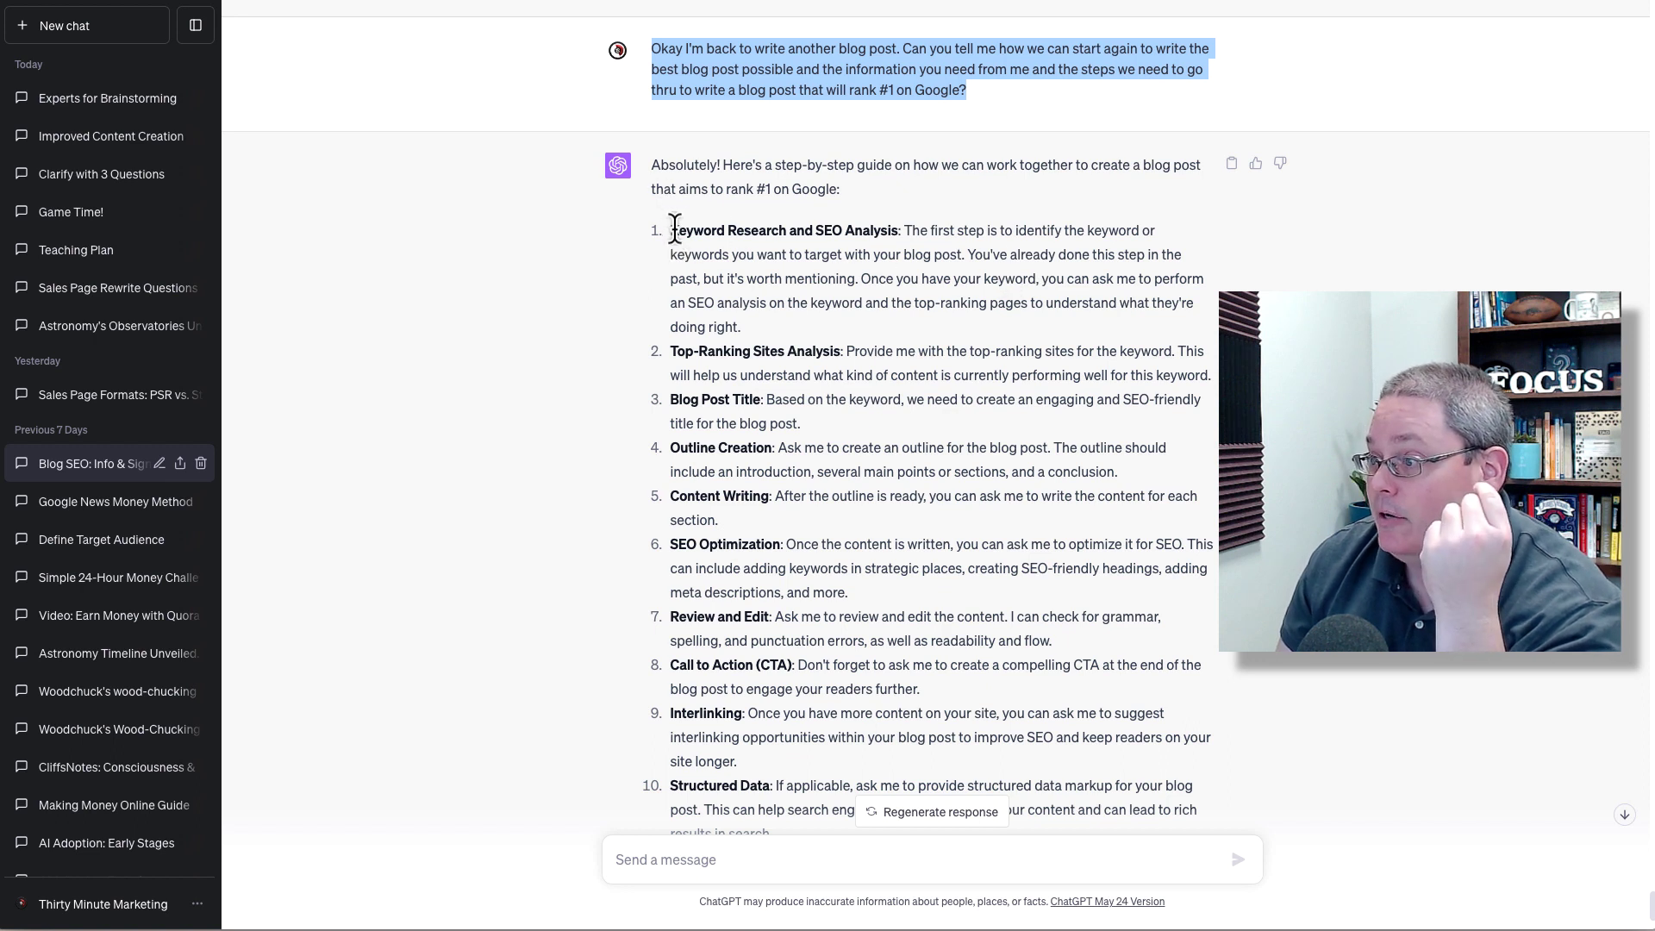
scroll(746, 229, down, 1)
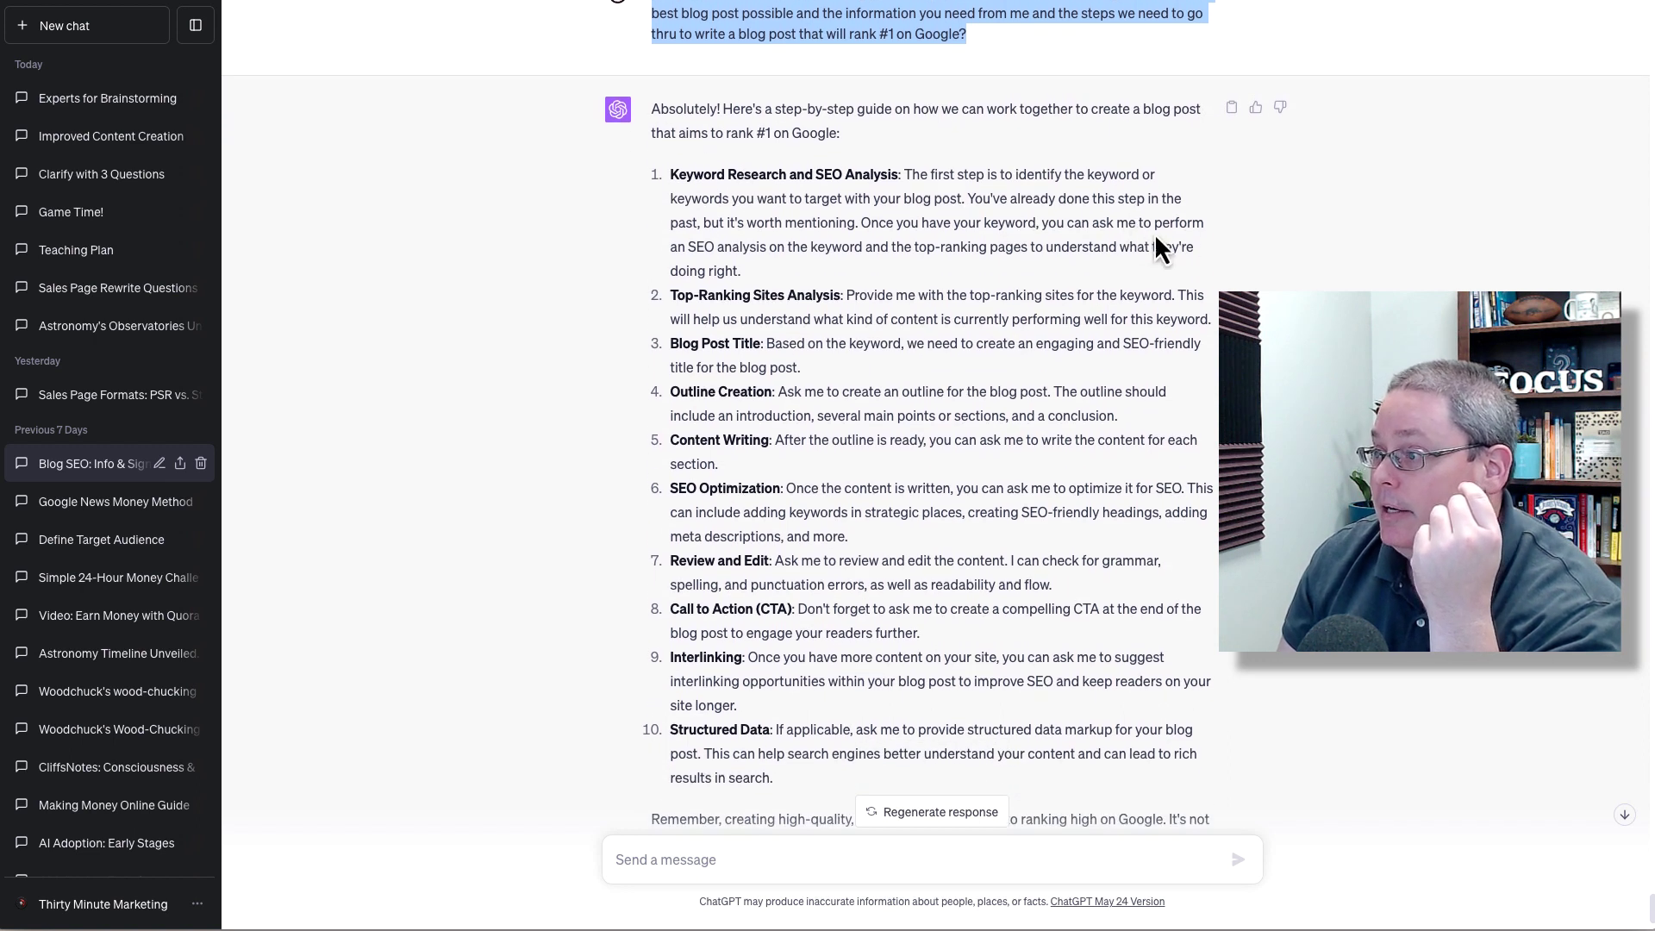
scroll(1258, 246, down, 1)
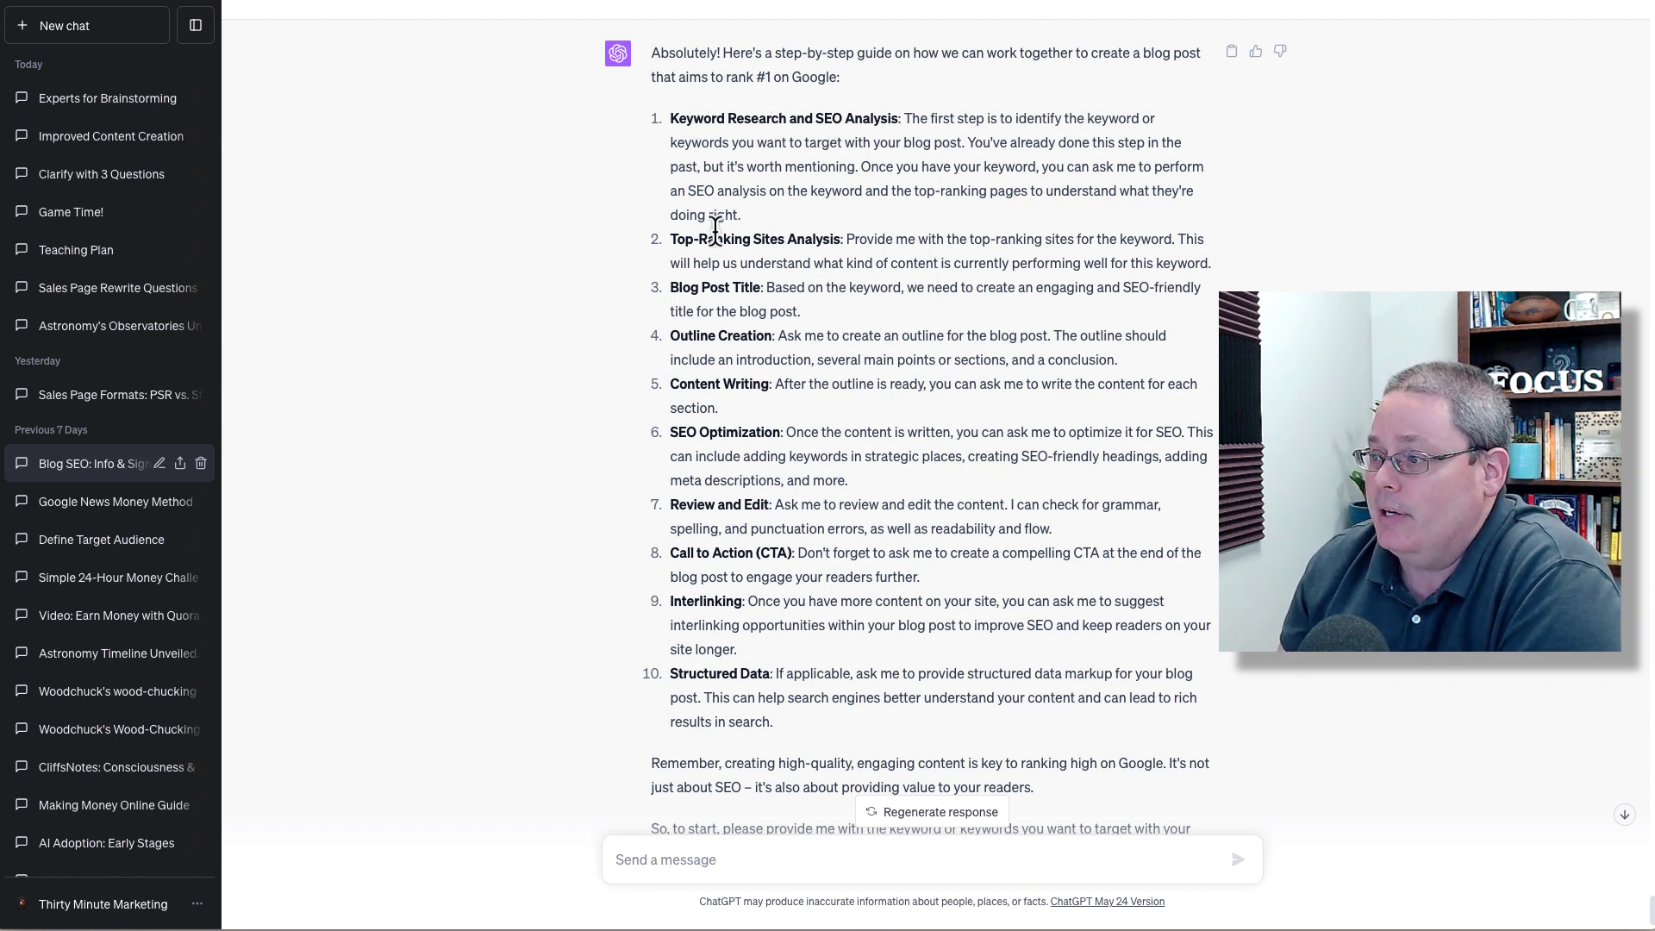
drag(673, 239, 1202, 259)
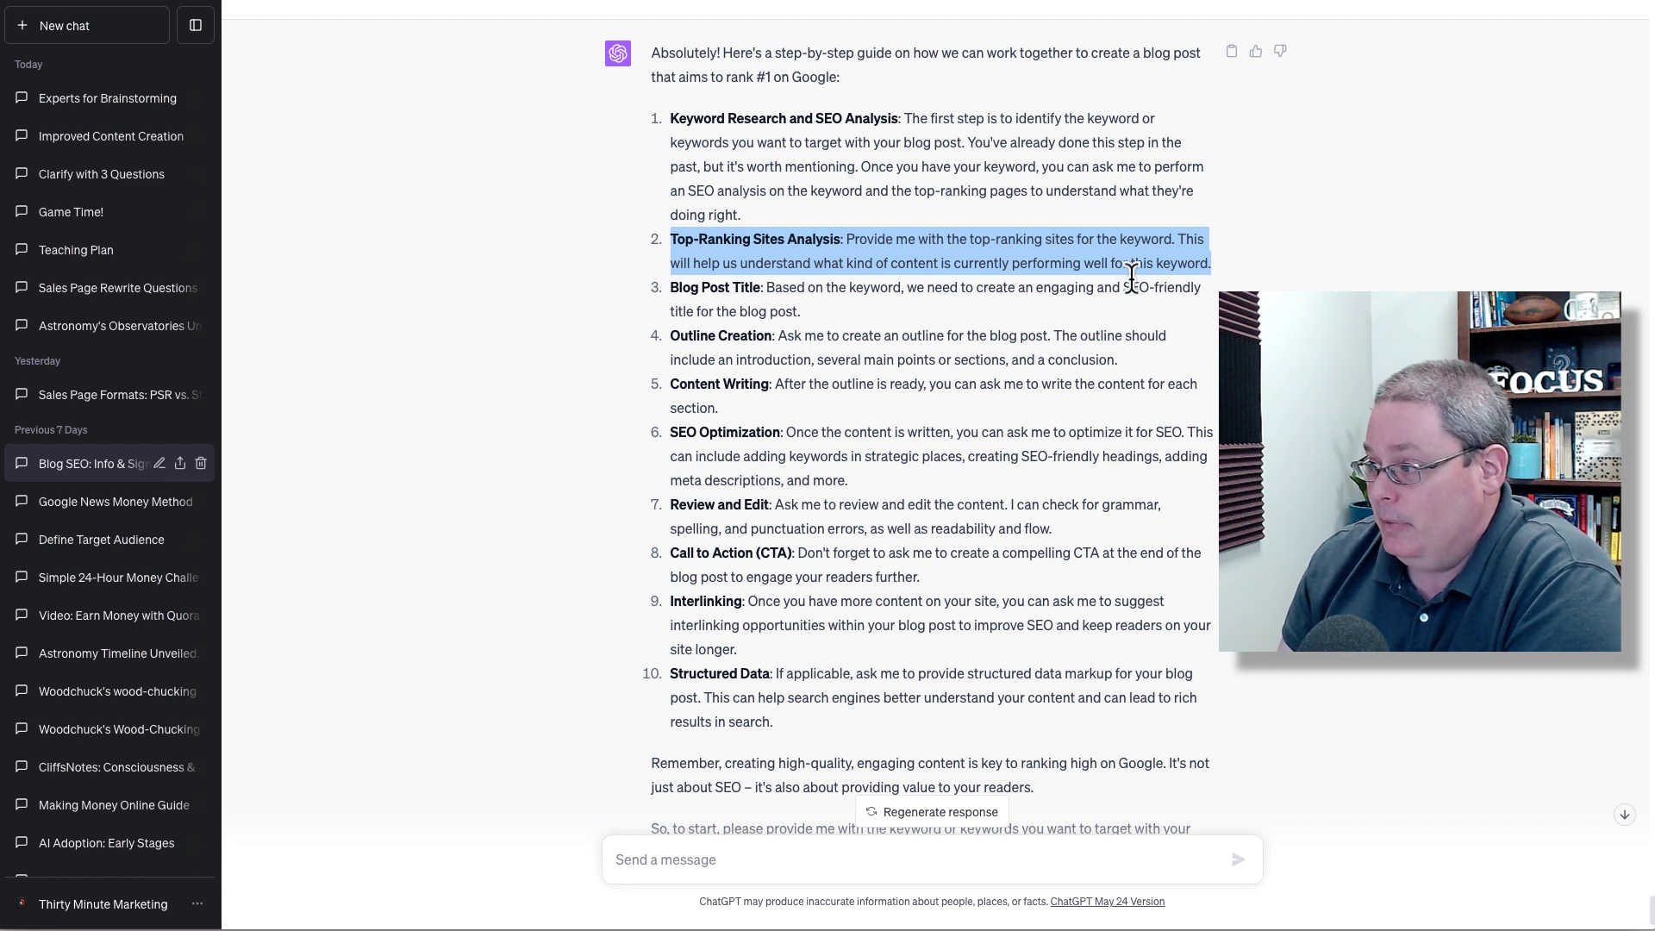
click(1213, 302)
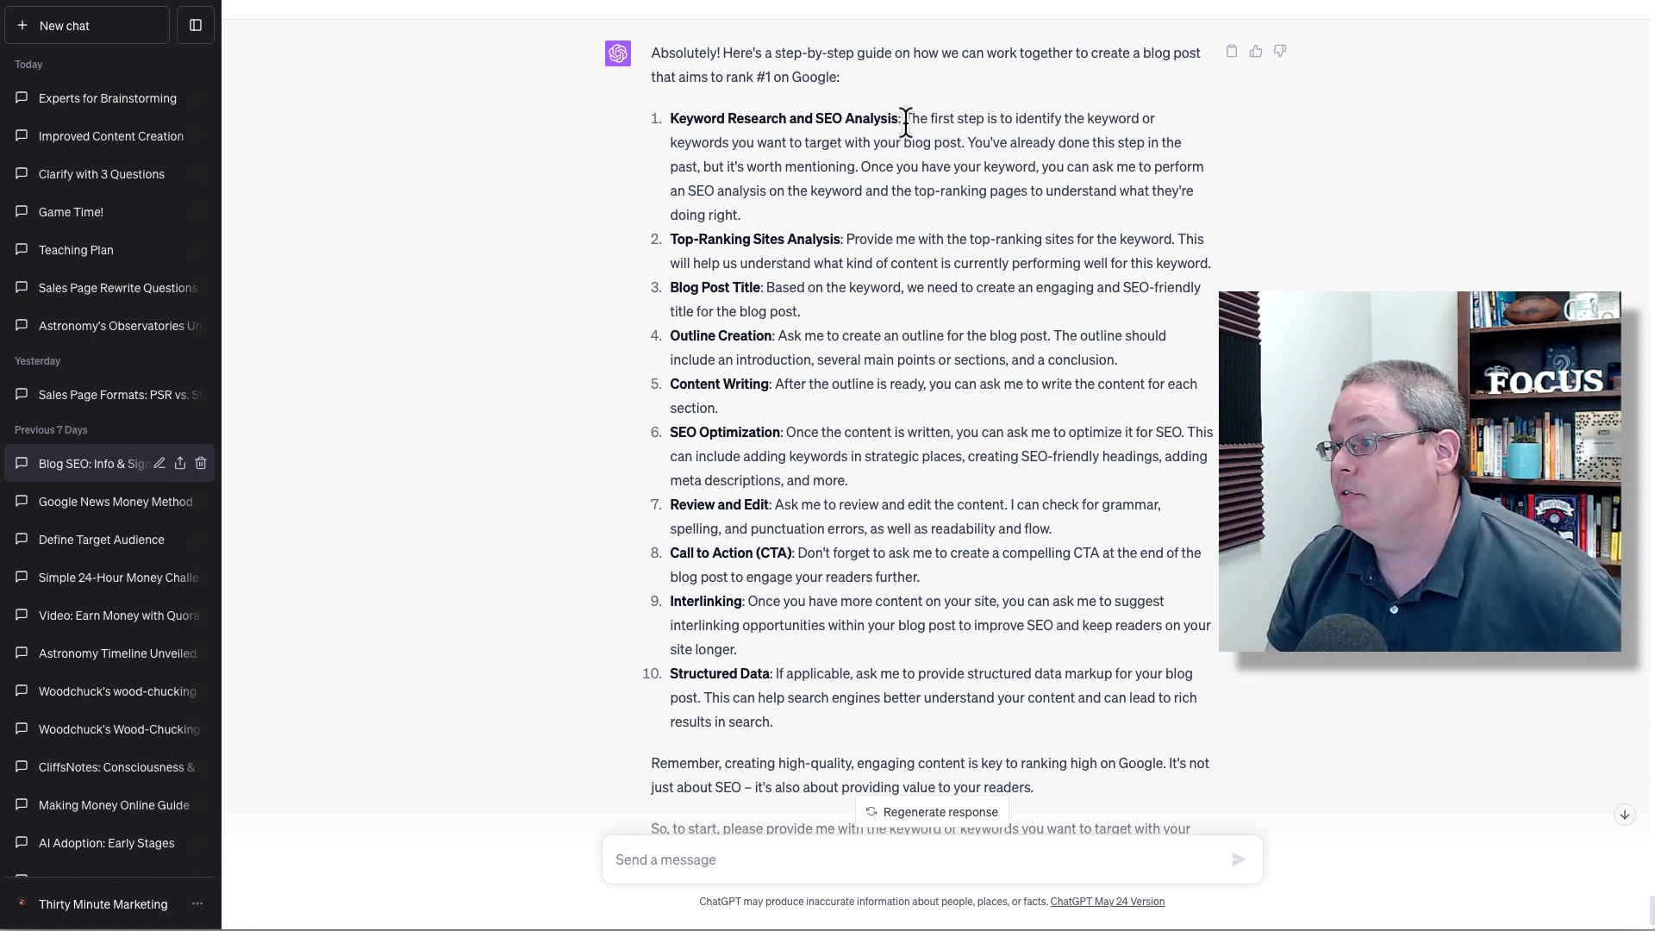
drag(903, 124, 1031, 207)
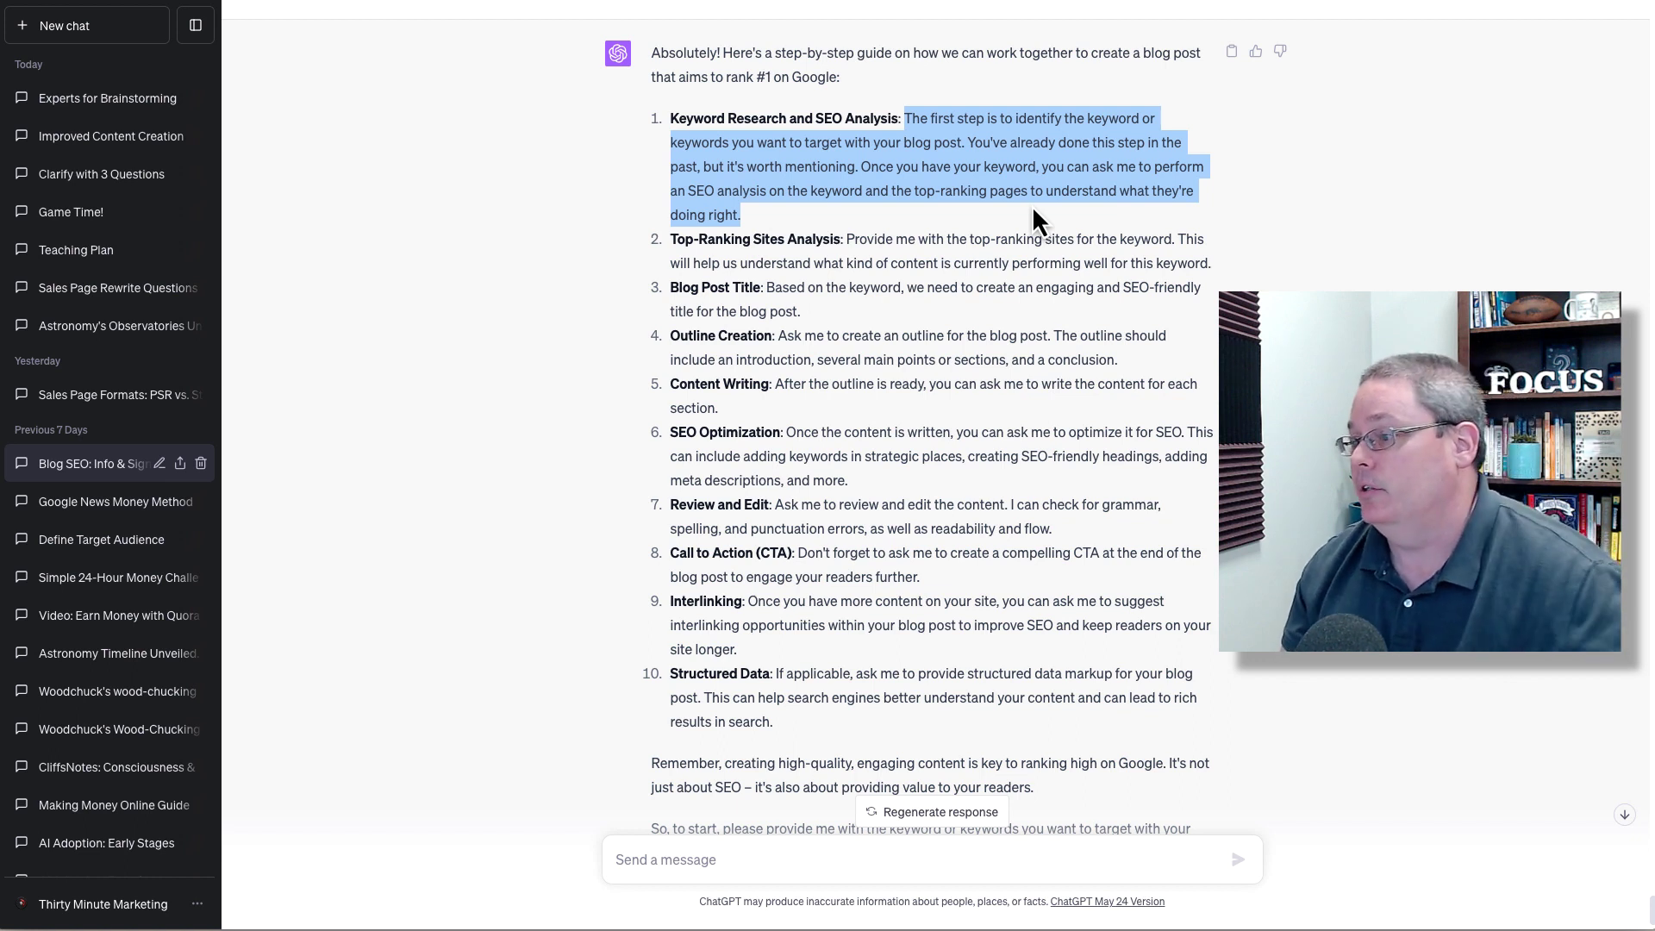
Step: Send the message: Let's start with step #1, the keyword is "Impact of astronomical observatories on science"
scroll(818, 741, down, 2)
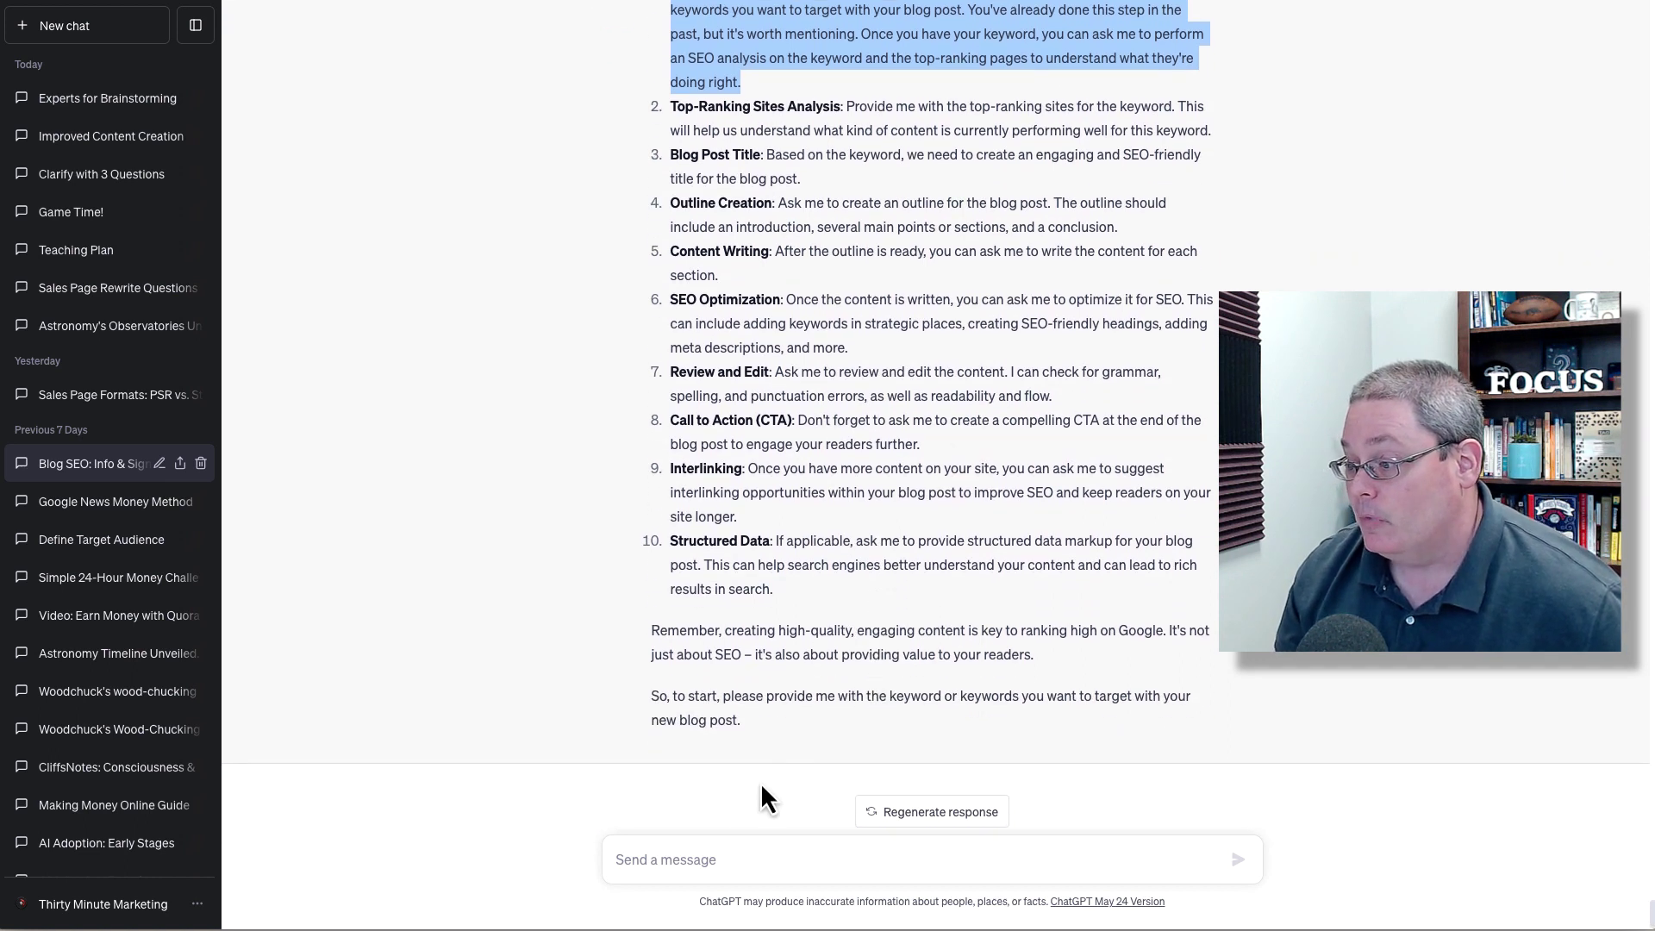
click(687, 857)
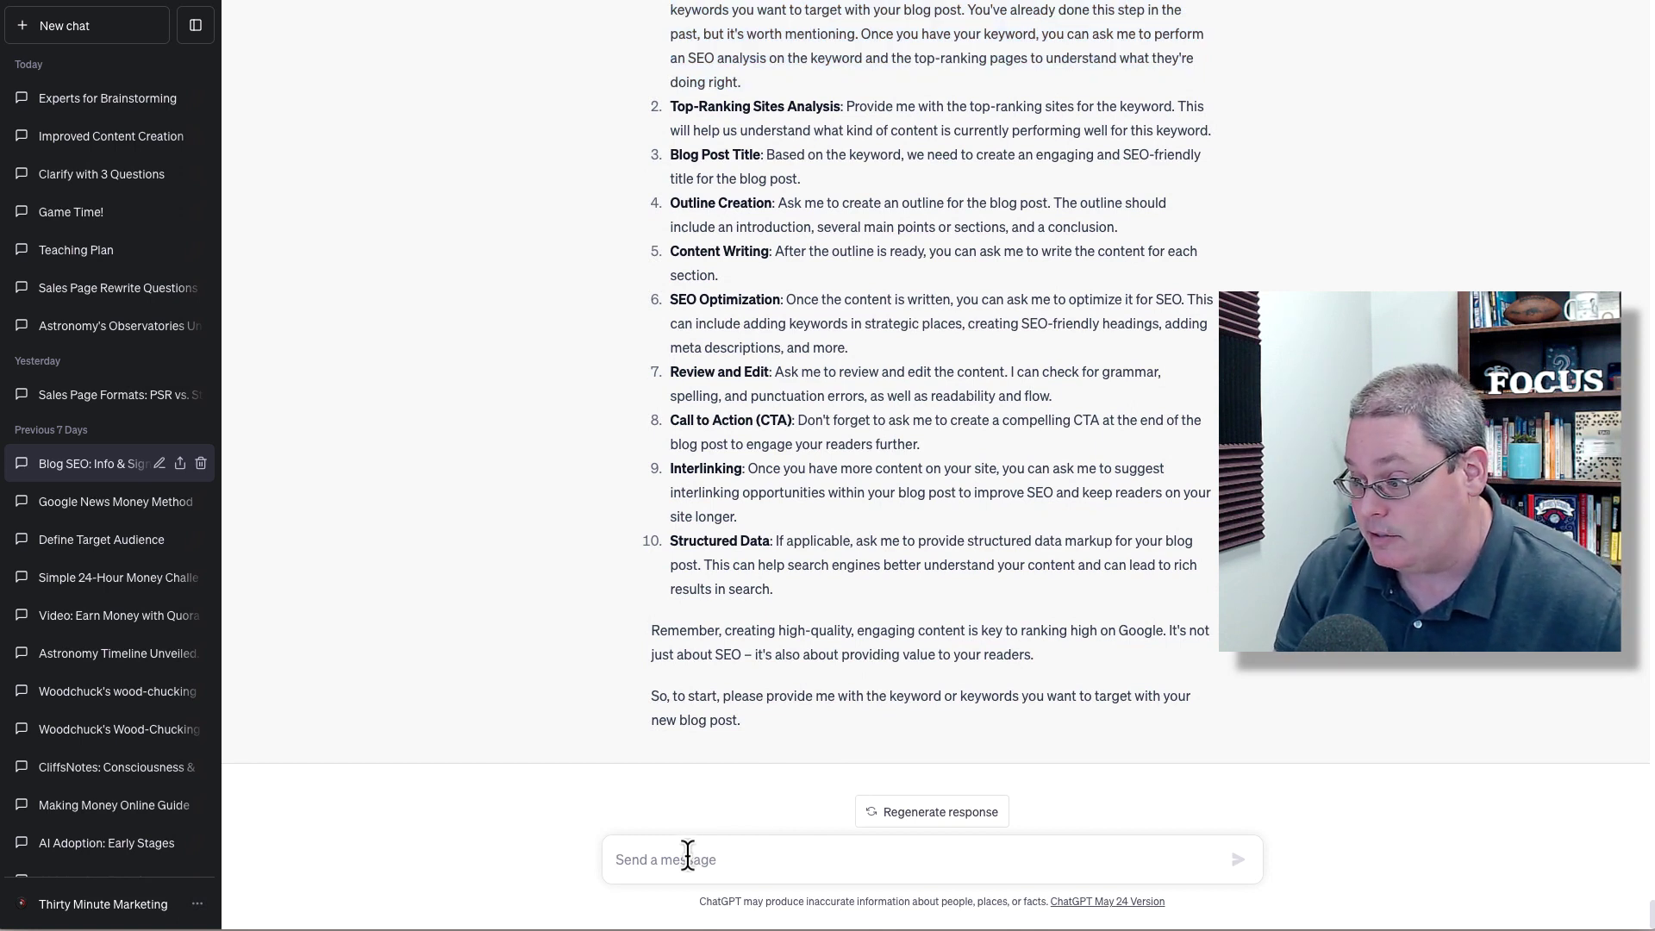
text(Let's start with step #1, the keyword is "Impact of astronomical observatories on science")
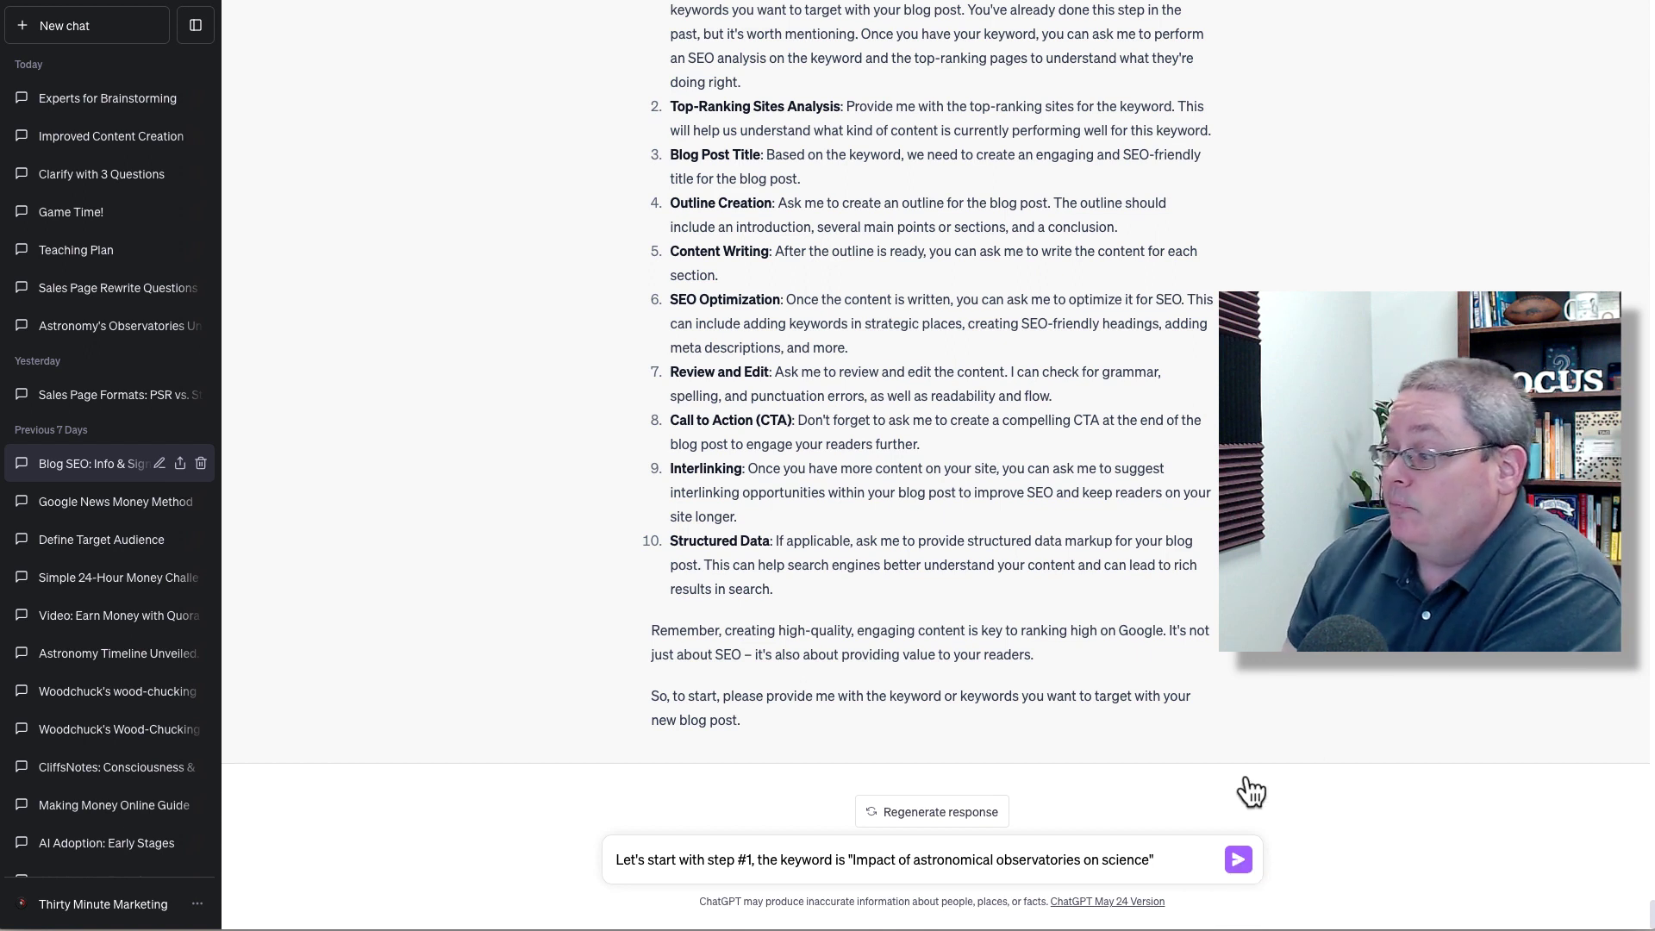
key(Return)
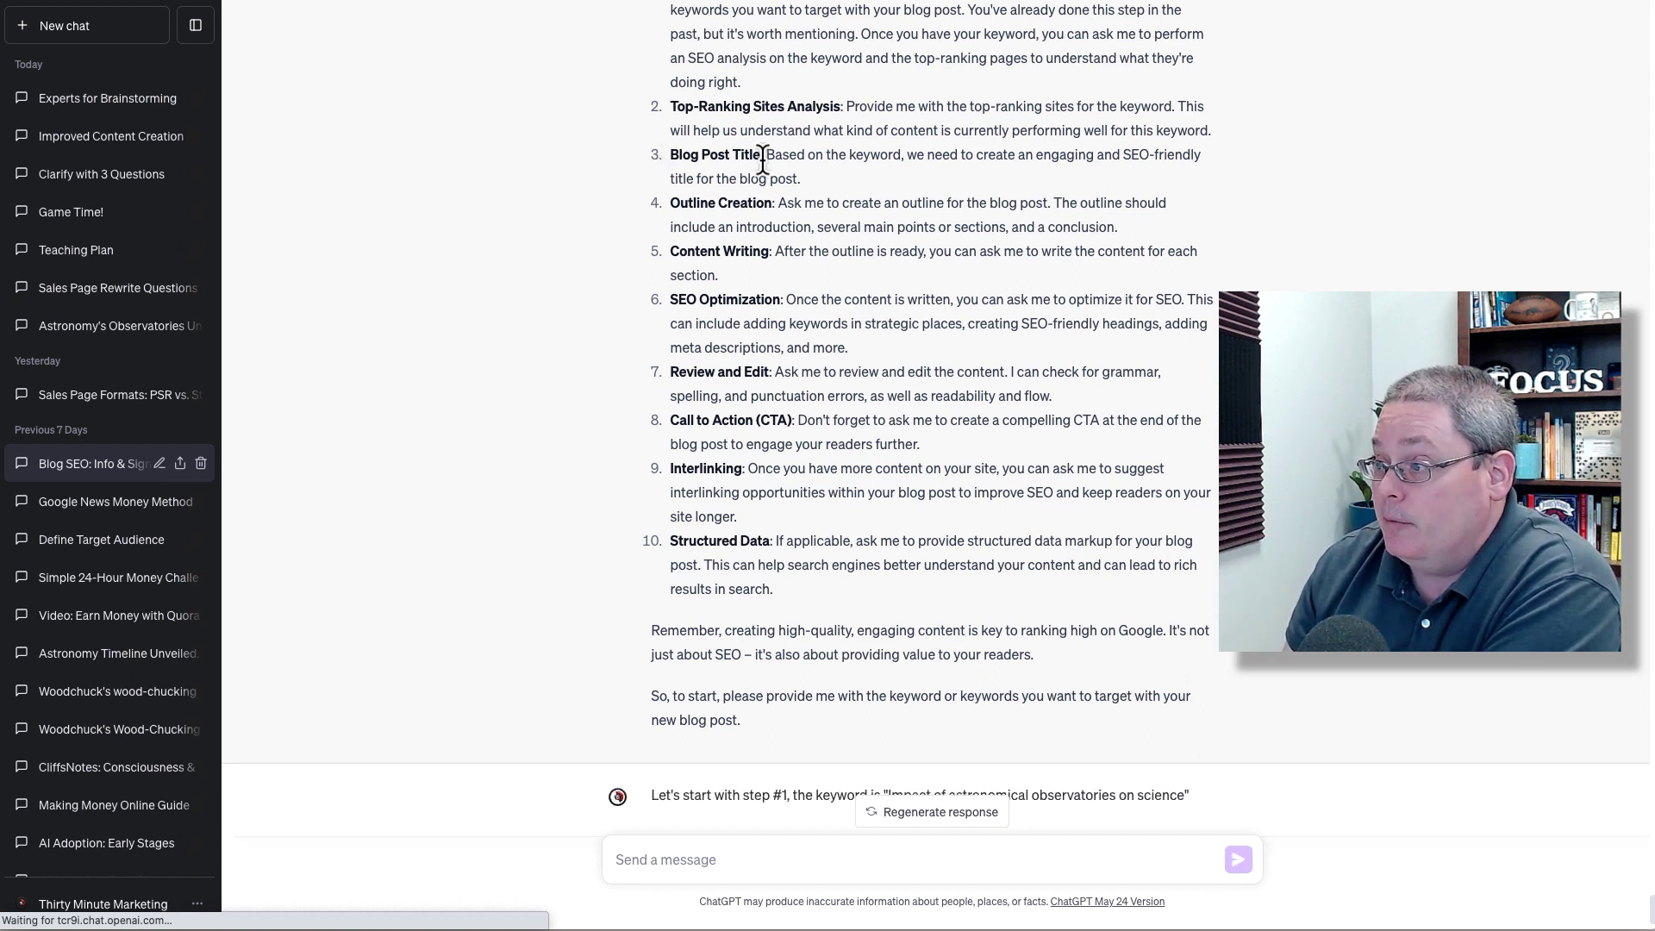
Step: Examine the ten-step blog post guide, especially the Blog Post Title and Outline Creation steps, alongside the incoming reply about the keyword
drag(763, 155, 670, 156)
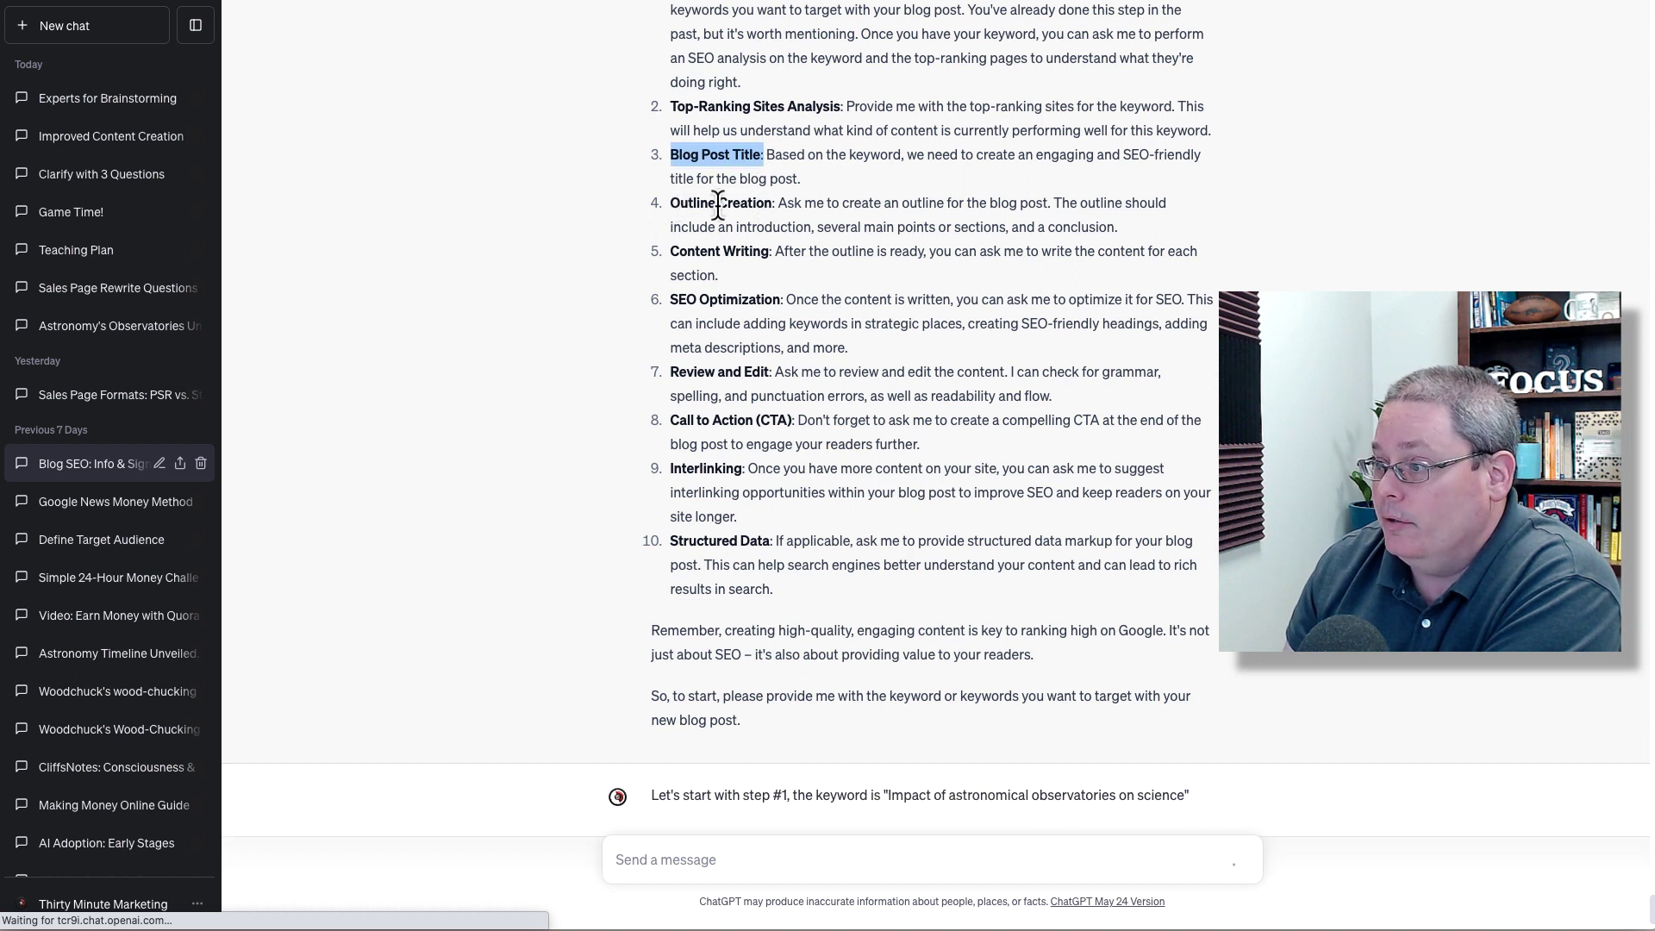
drag(768, 207, 670, 205)
double_click(767, 206)
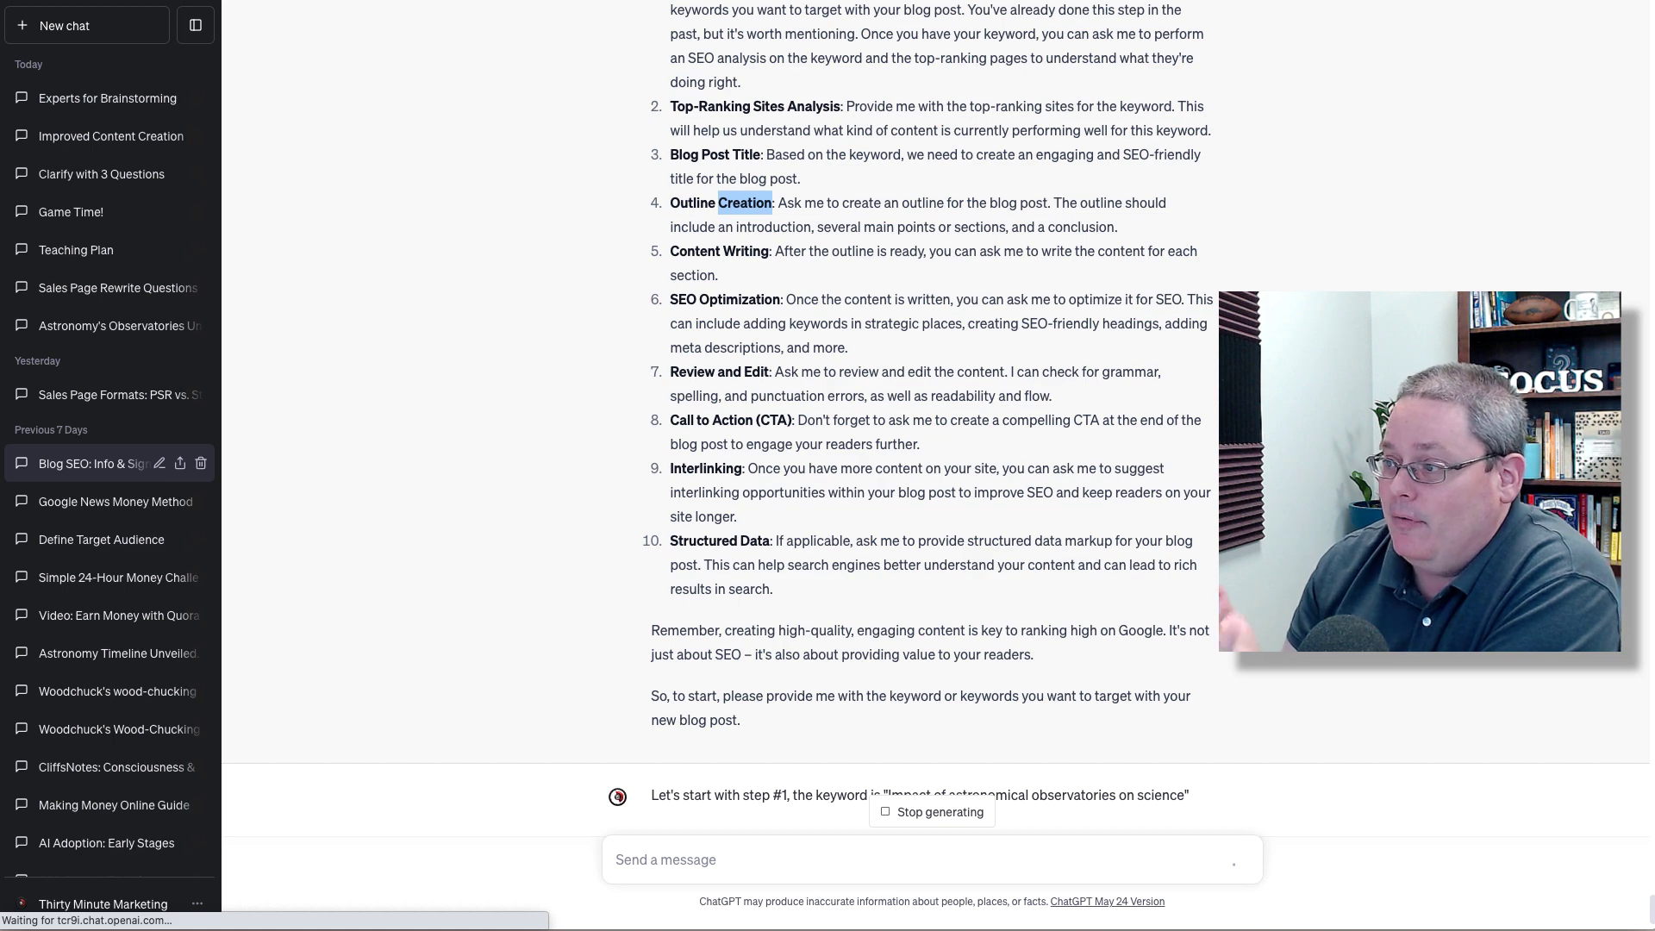
click(677, 193)
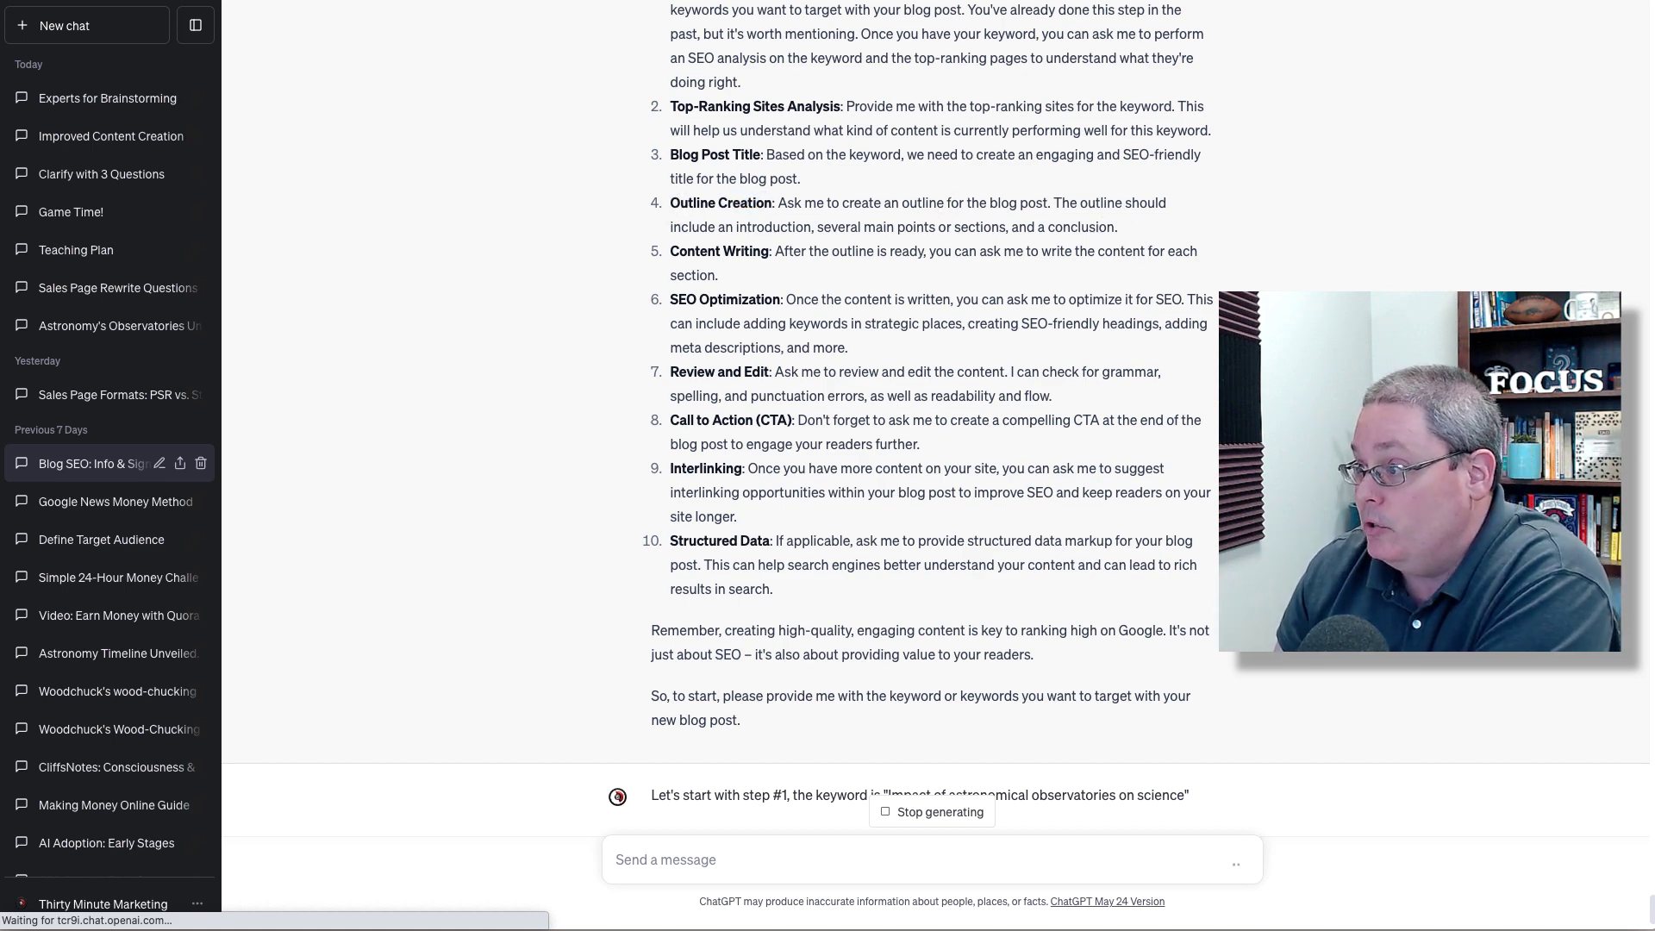
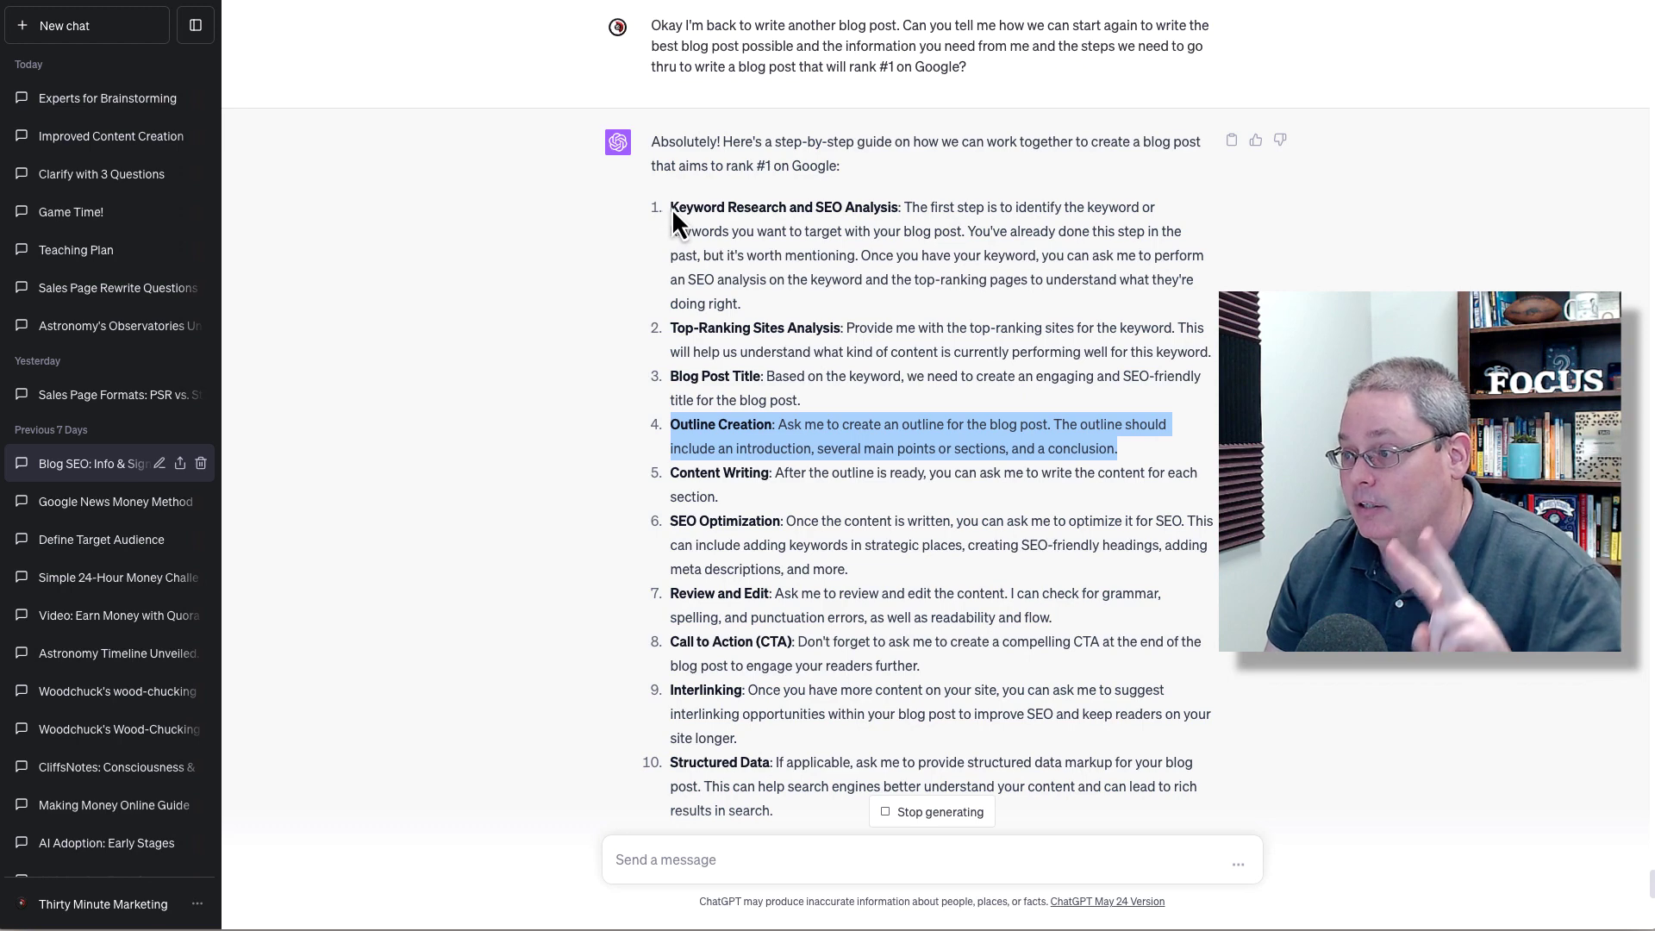
click(672, 220)
scroll(689, 345, down, 7)
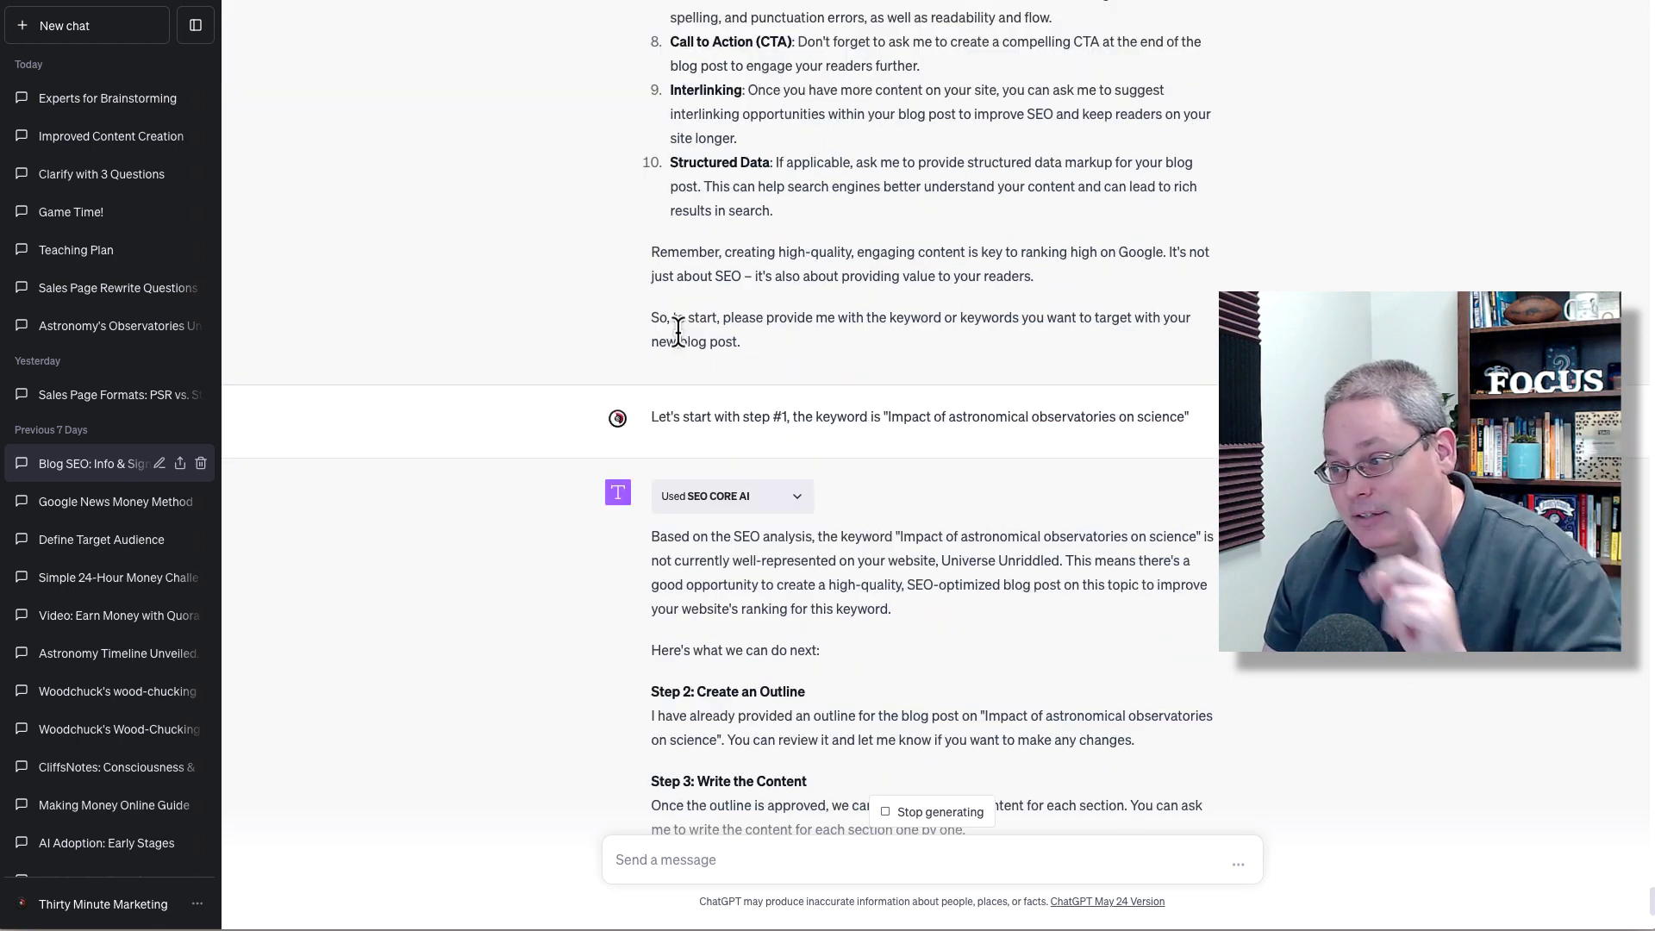
scroll(743, 383, up, 6)
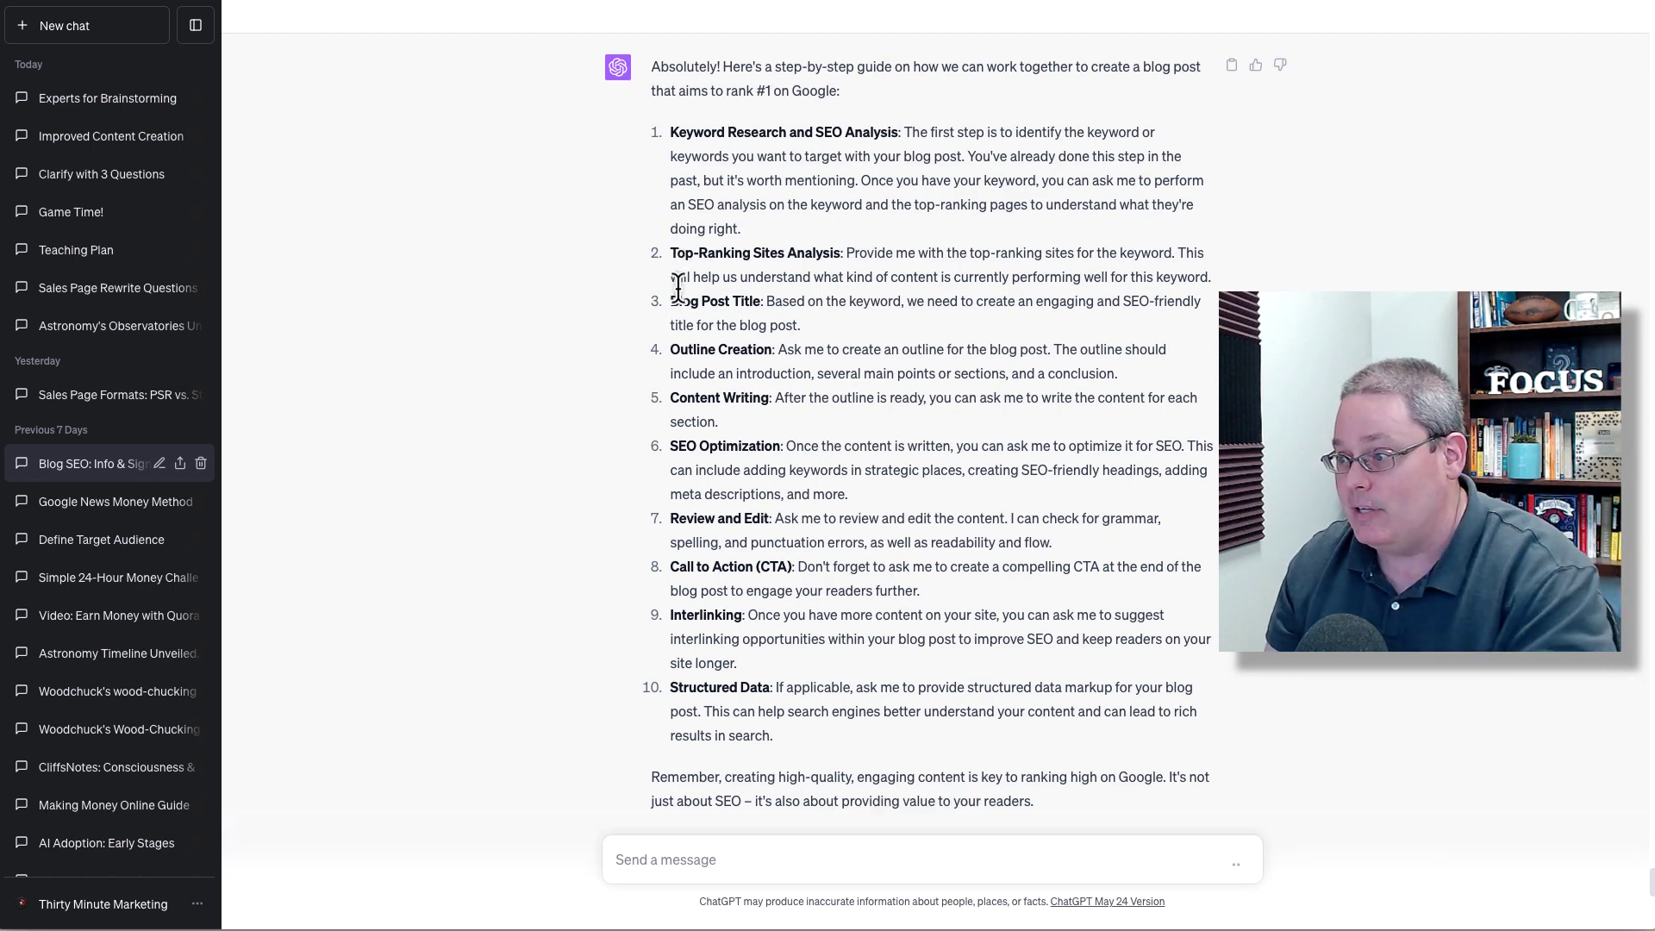
scroll(742, 298, down, 1)
scroll(767, 309, up, 1)
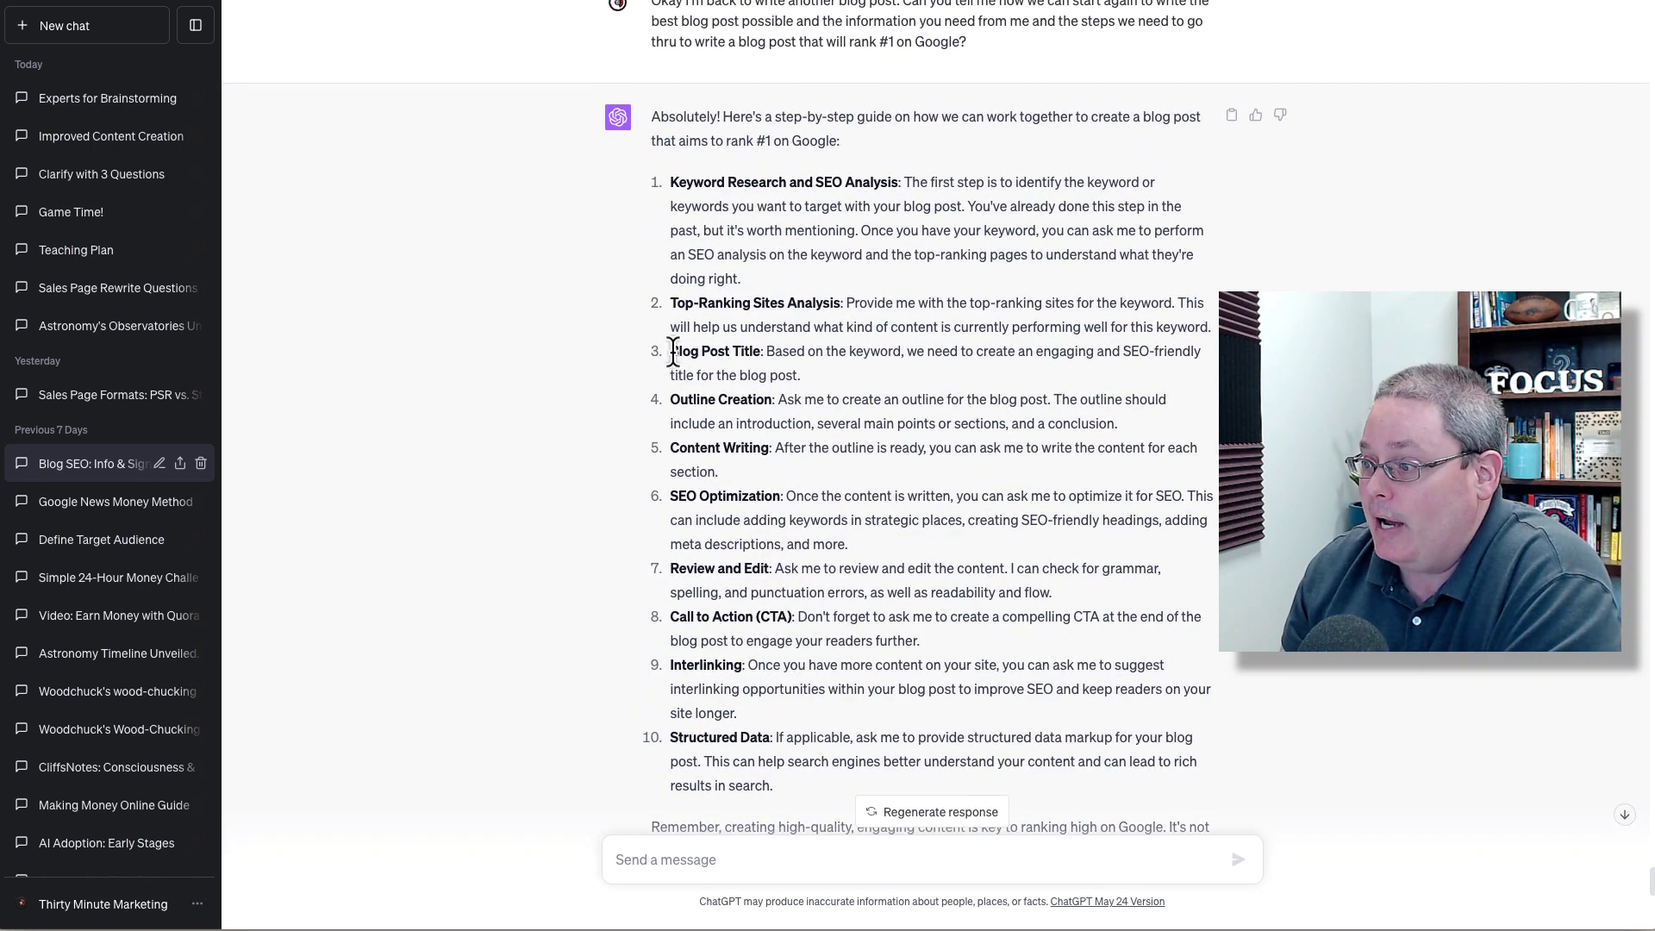
scroll(787, 356, down, 1)
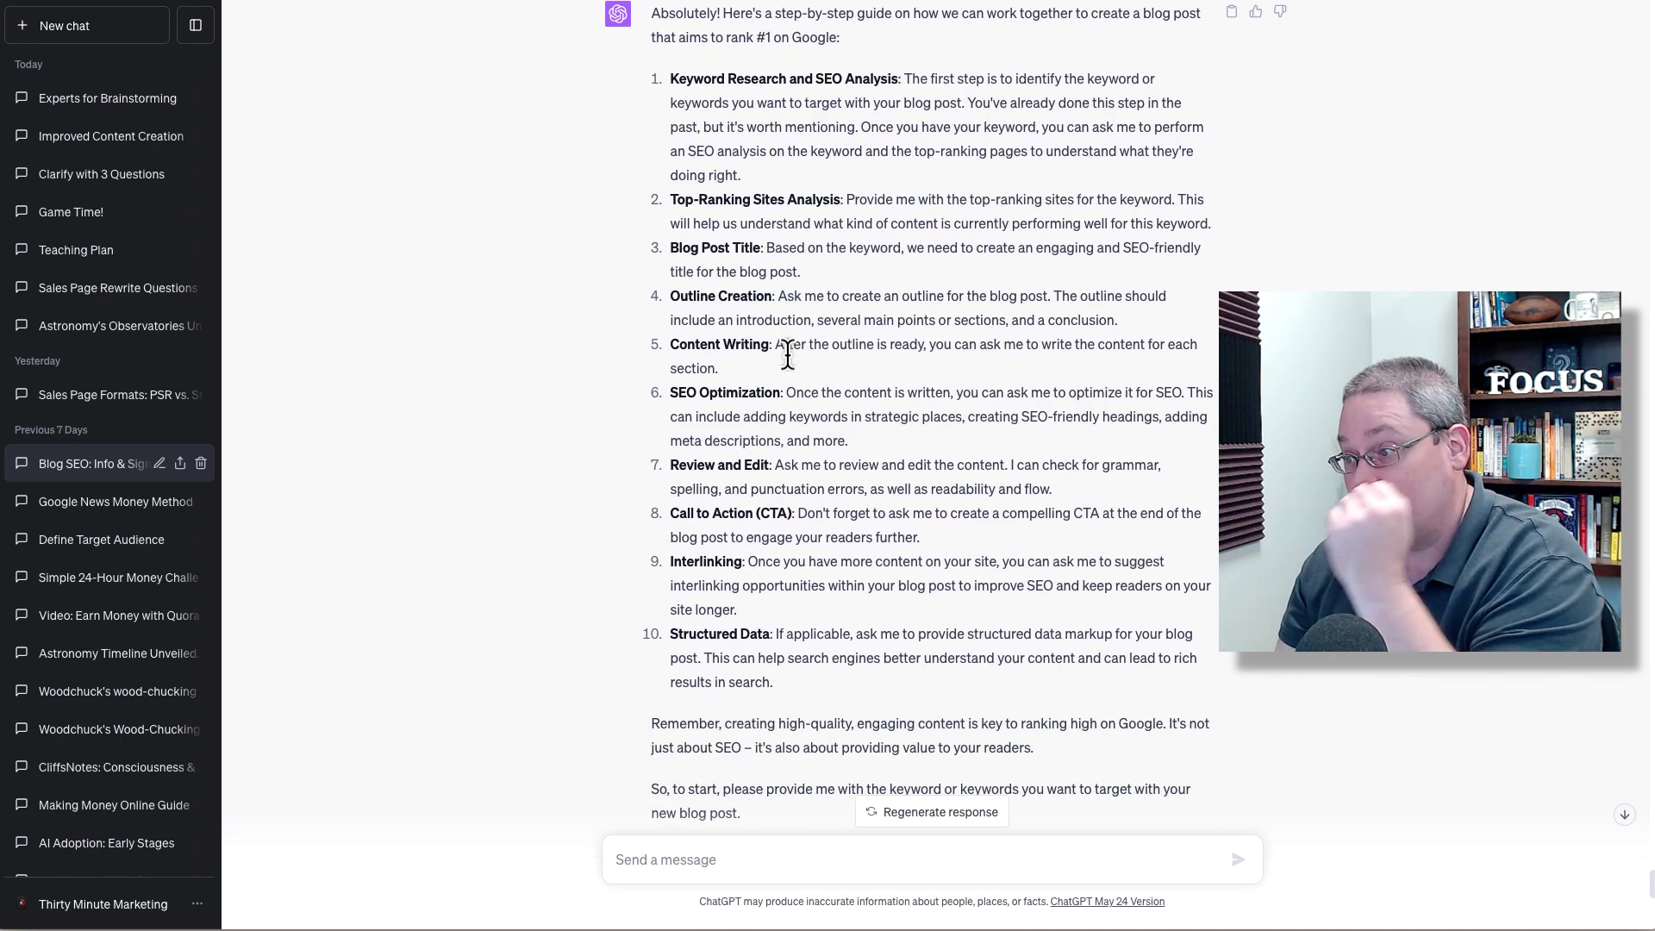
scroll(788, 355, up, 5)
Step: Review the SEO analysis reply and its proposed remaining steps, and send the message: Now step #2
scroll(788, 356, down, 15)
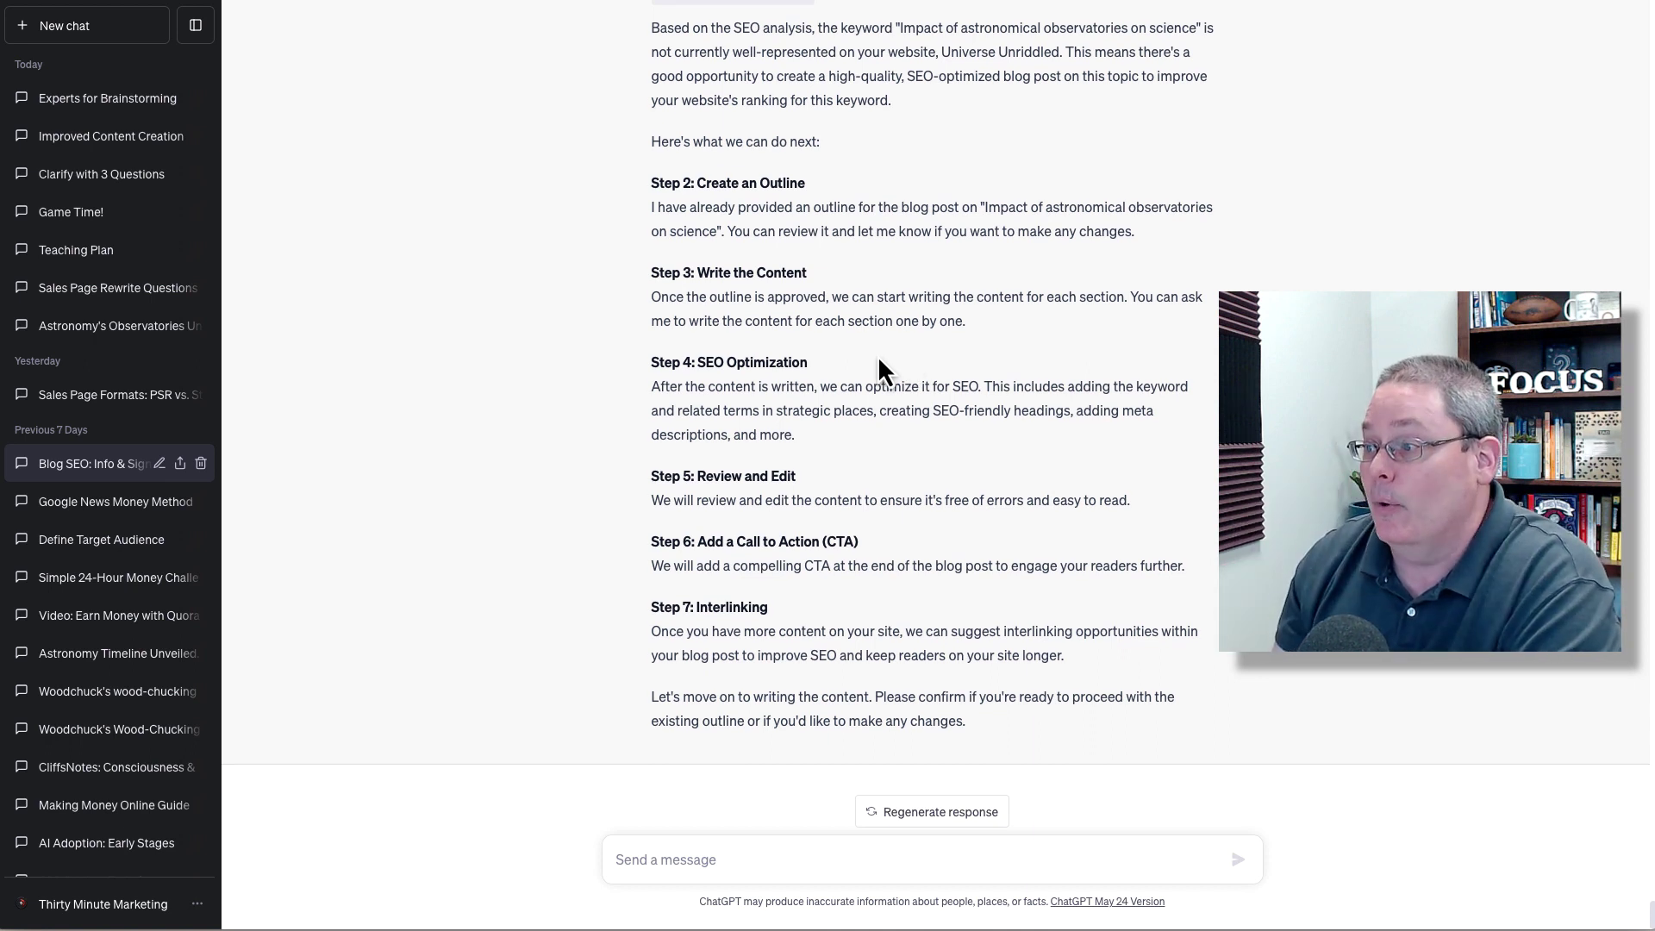
scroll(877, 355, up, 1)
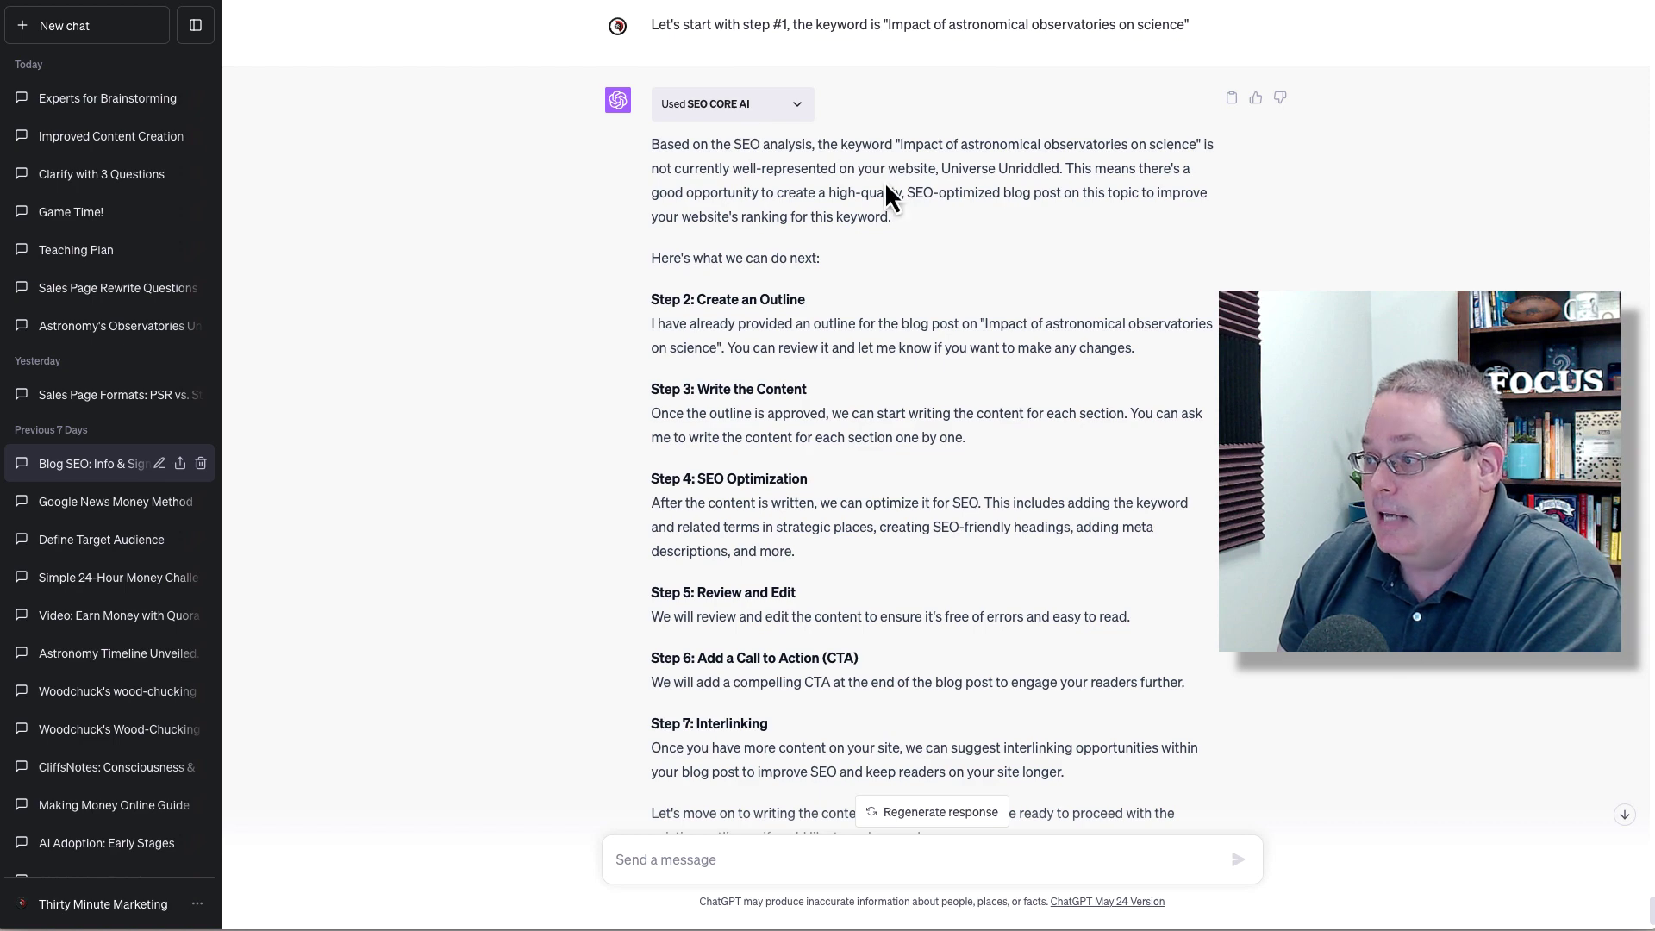
scroll(885, 183, down, 1)
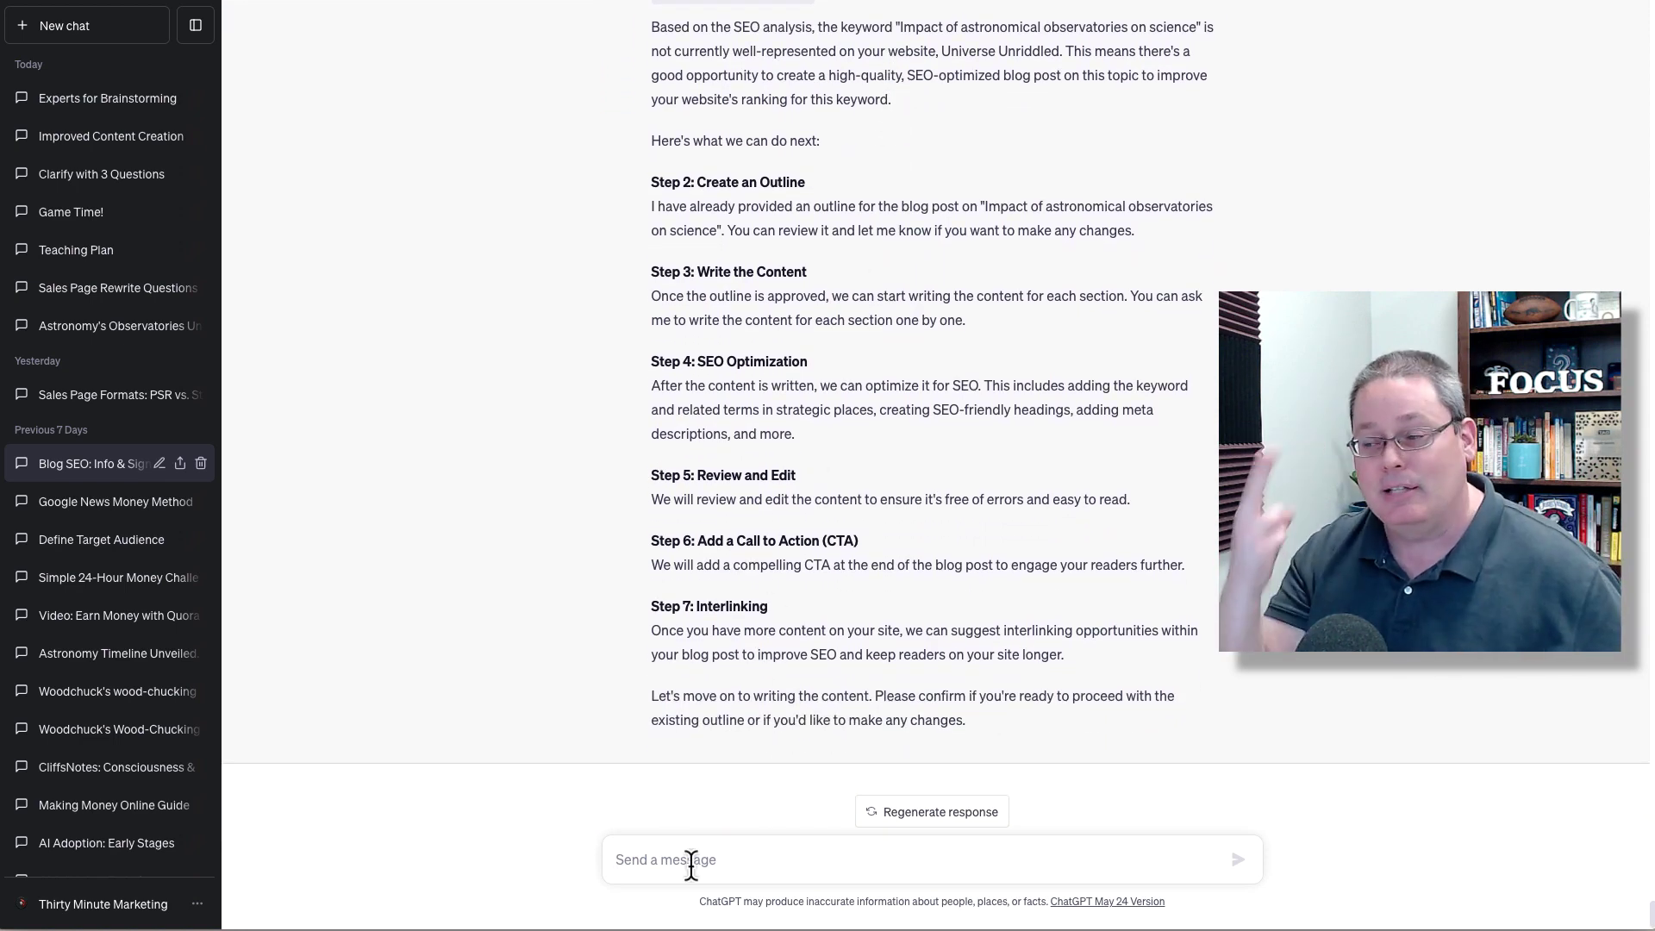
click(694, 859)
text(Now step #2)
key(Return)
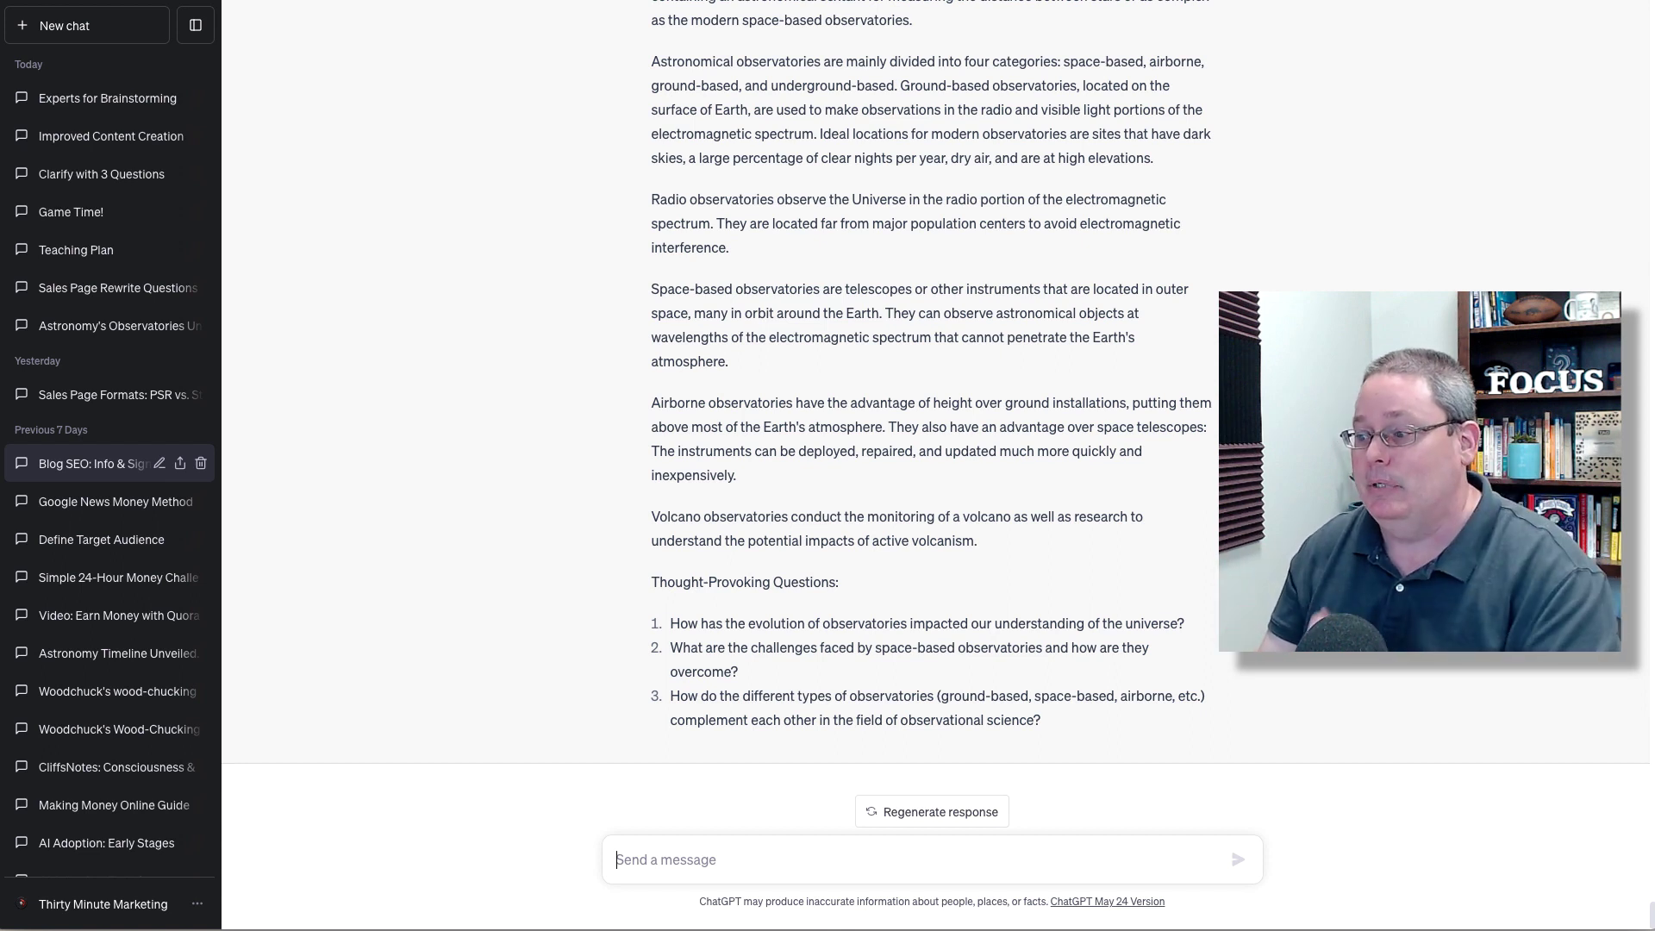
Step: Compare the new reply's Thought-Provoking Questions with the original guide's Top-Ranking Sites Analysis step and the revised "Step 2: Create an Outline"
drag(649, 581, 864, 593)
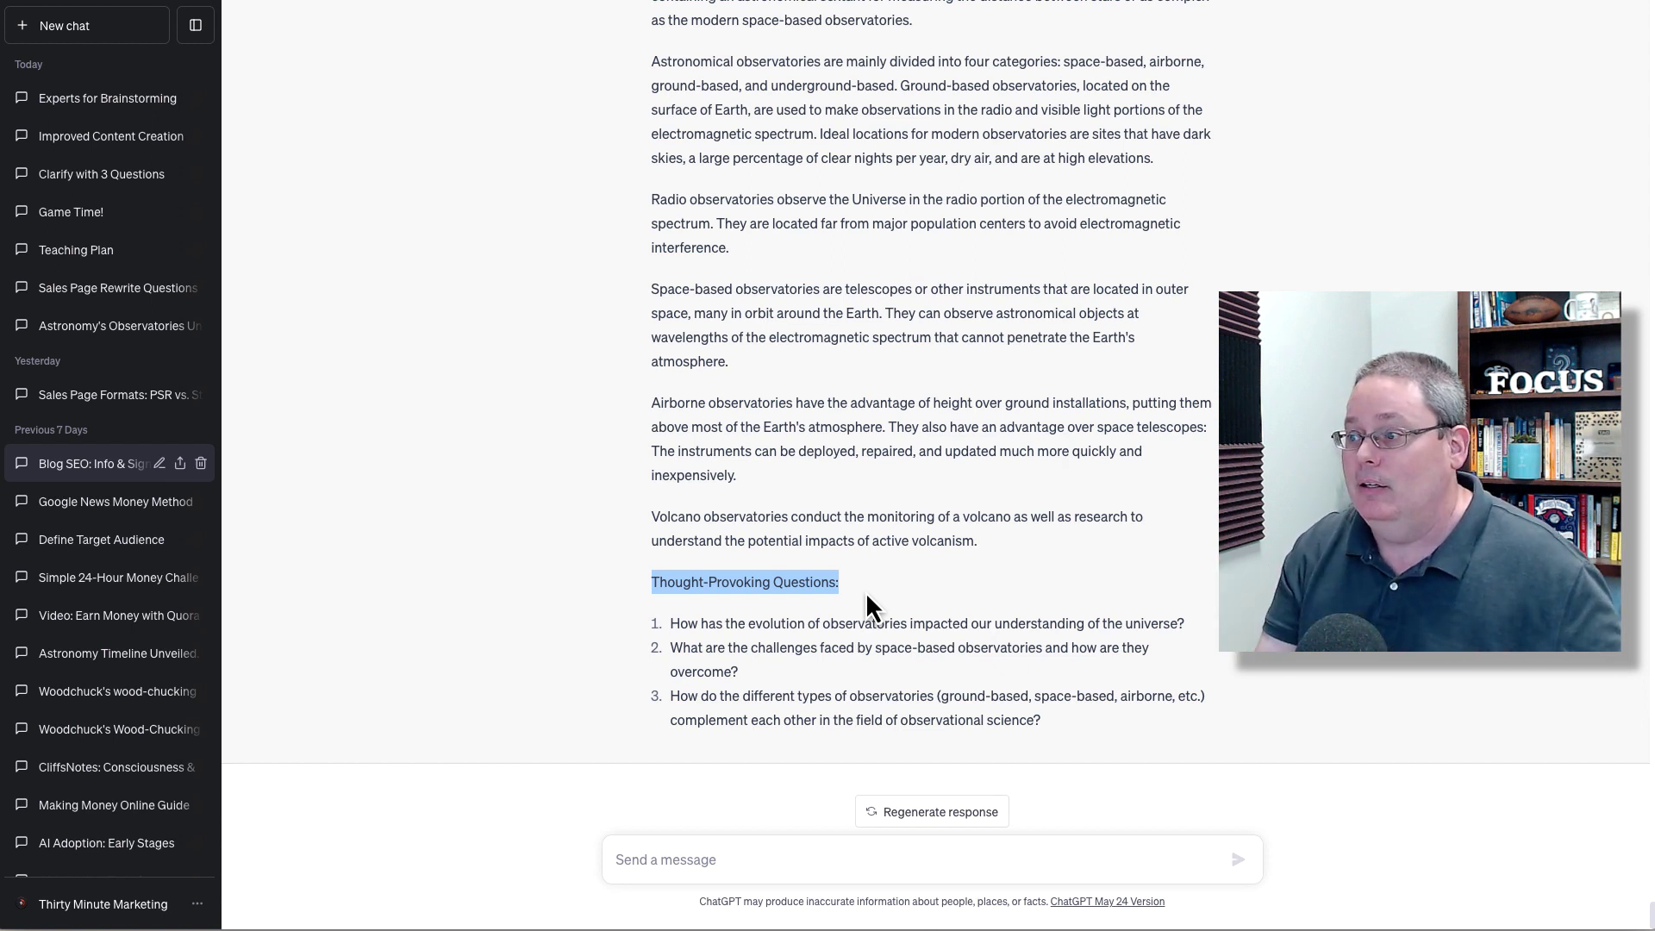
scroll(865, 591, up, 3)
scroll(871, 593, up, 4)
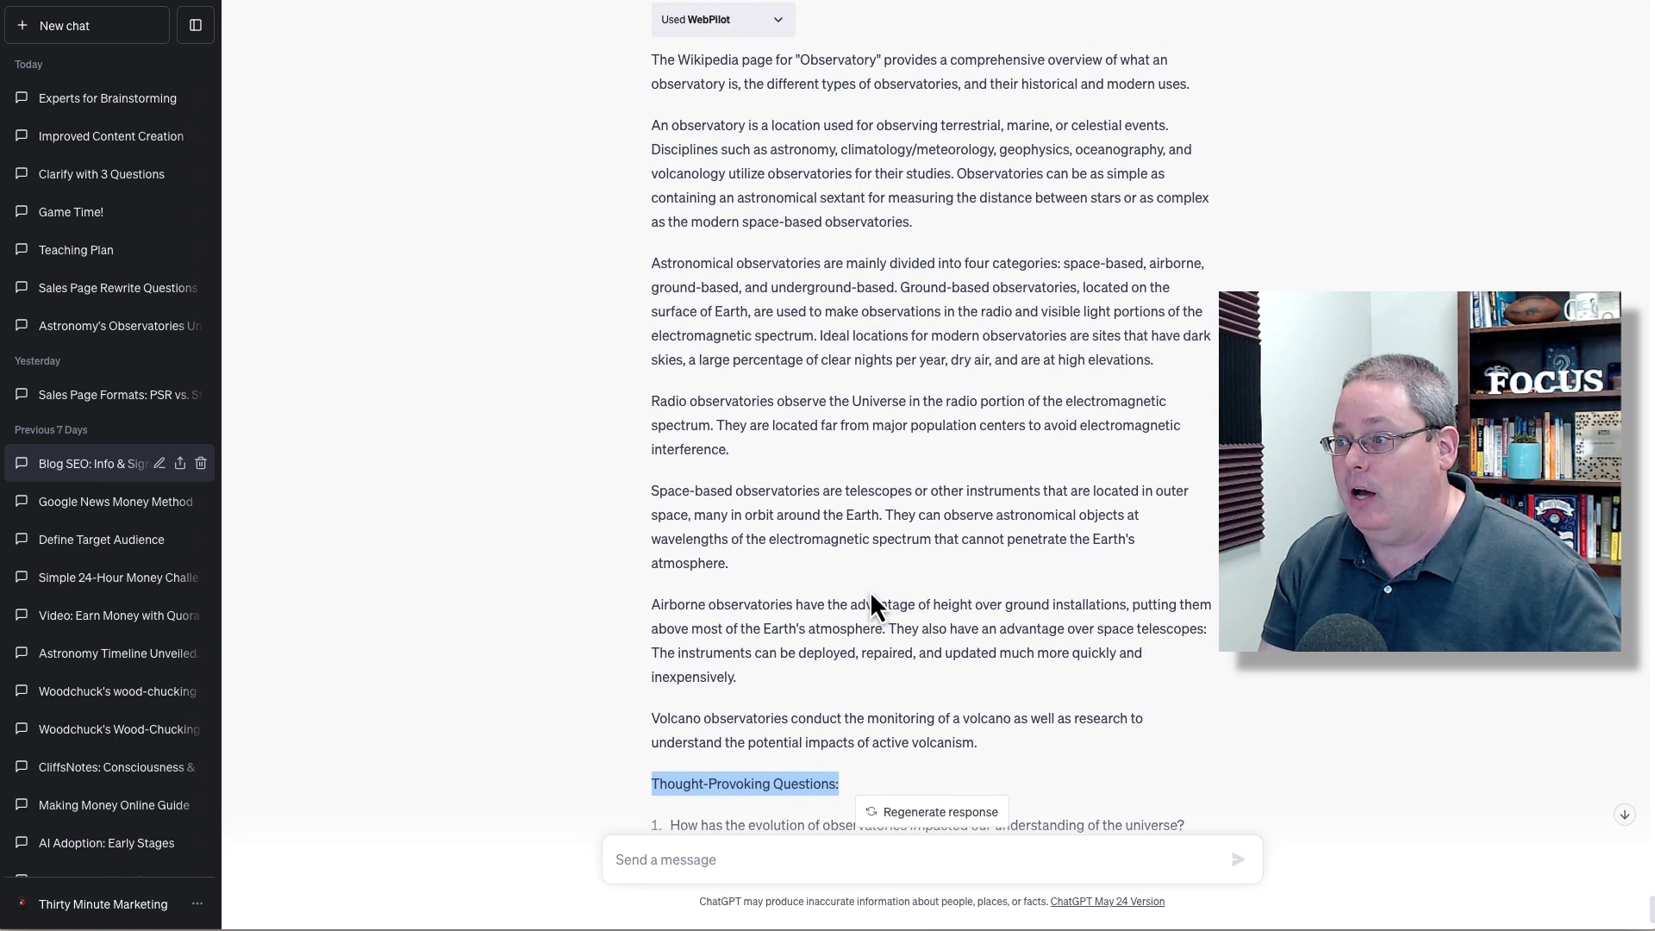
scroll(870, 593, up, 7)
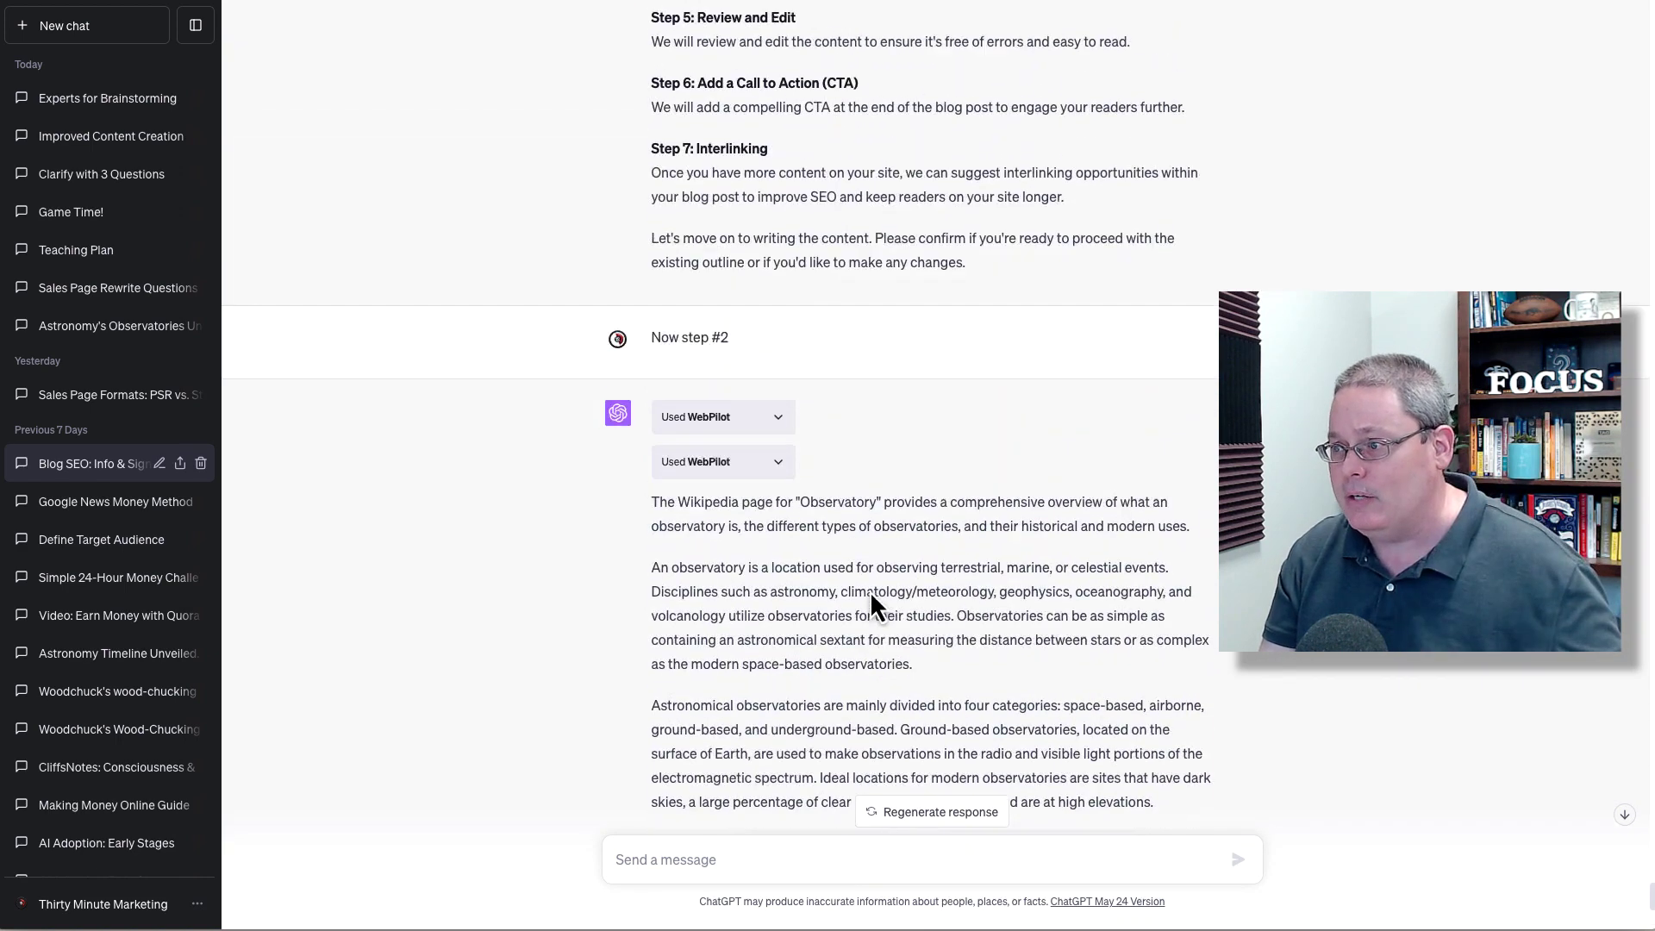
scroll(870, 591, up, 1)
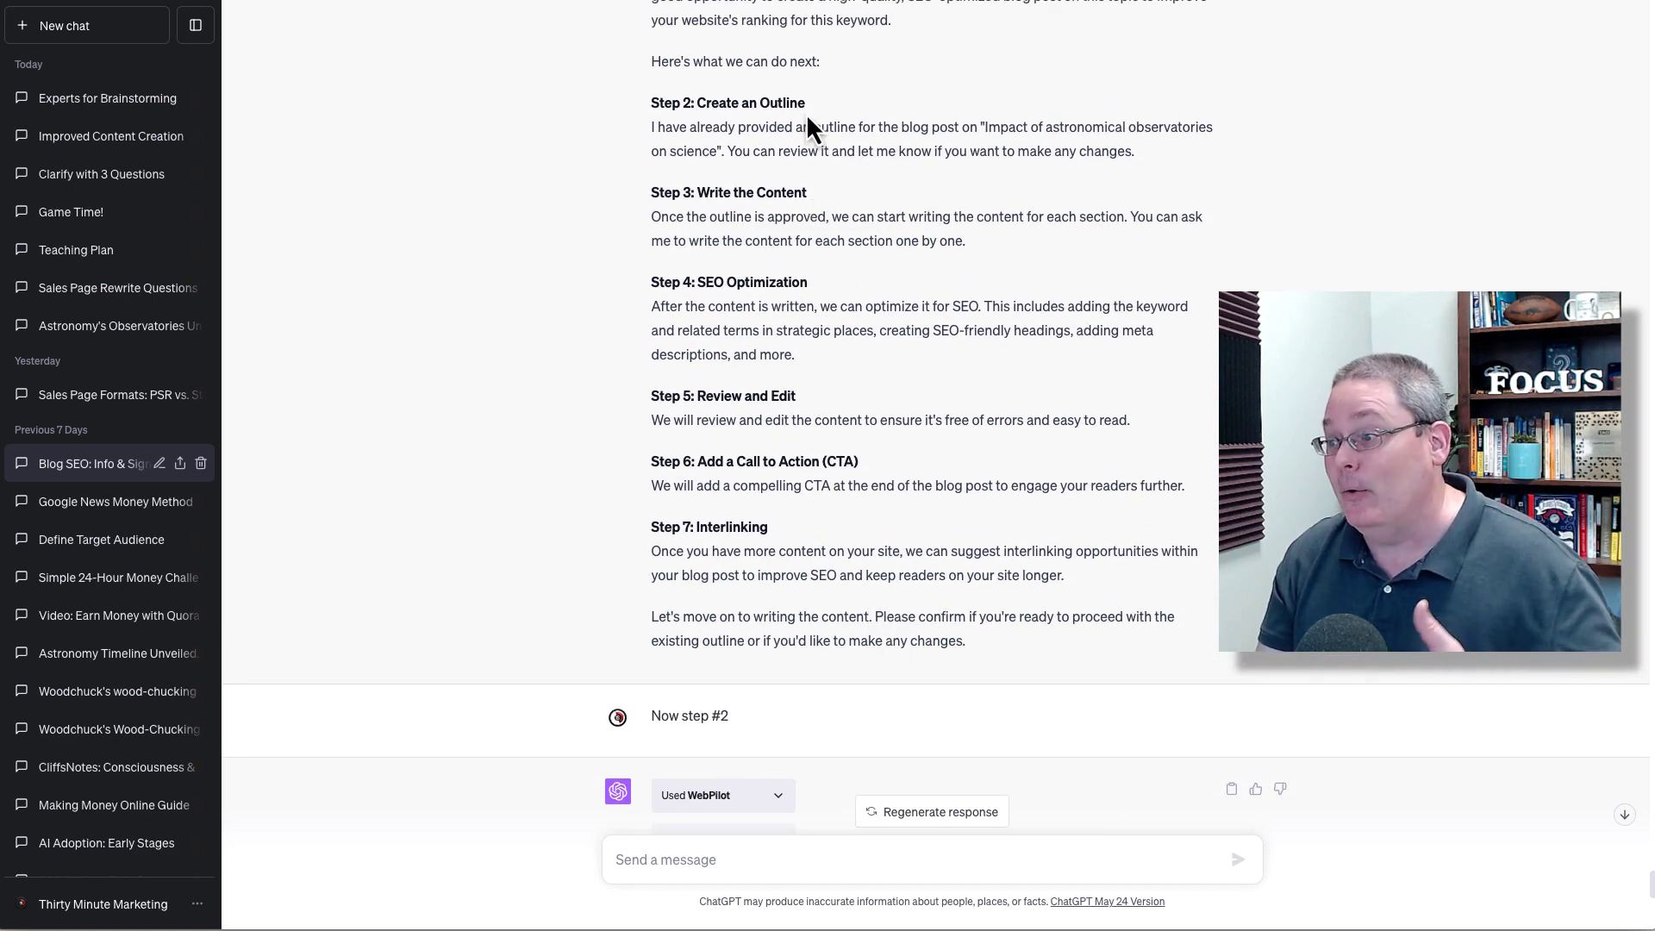
scroll(868, 469, up, 8)
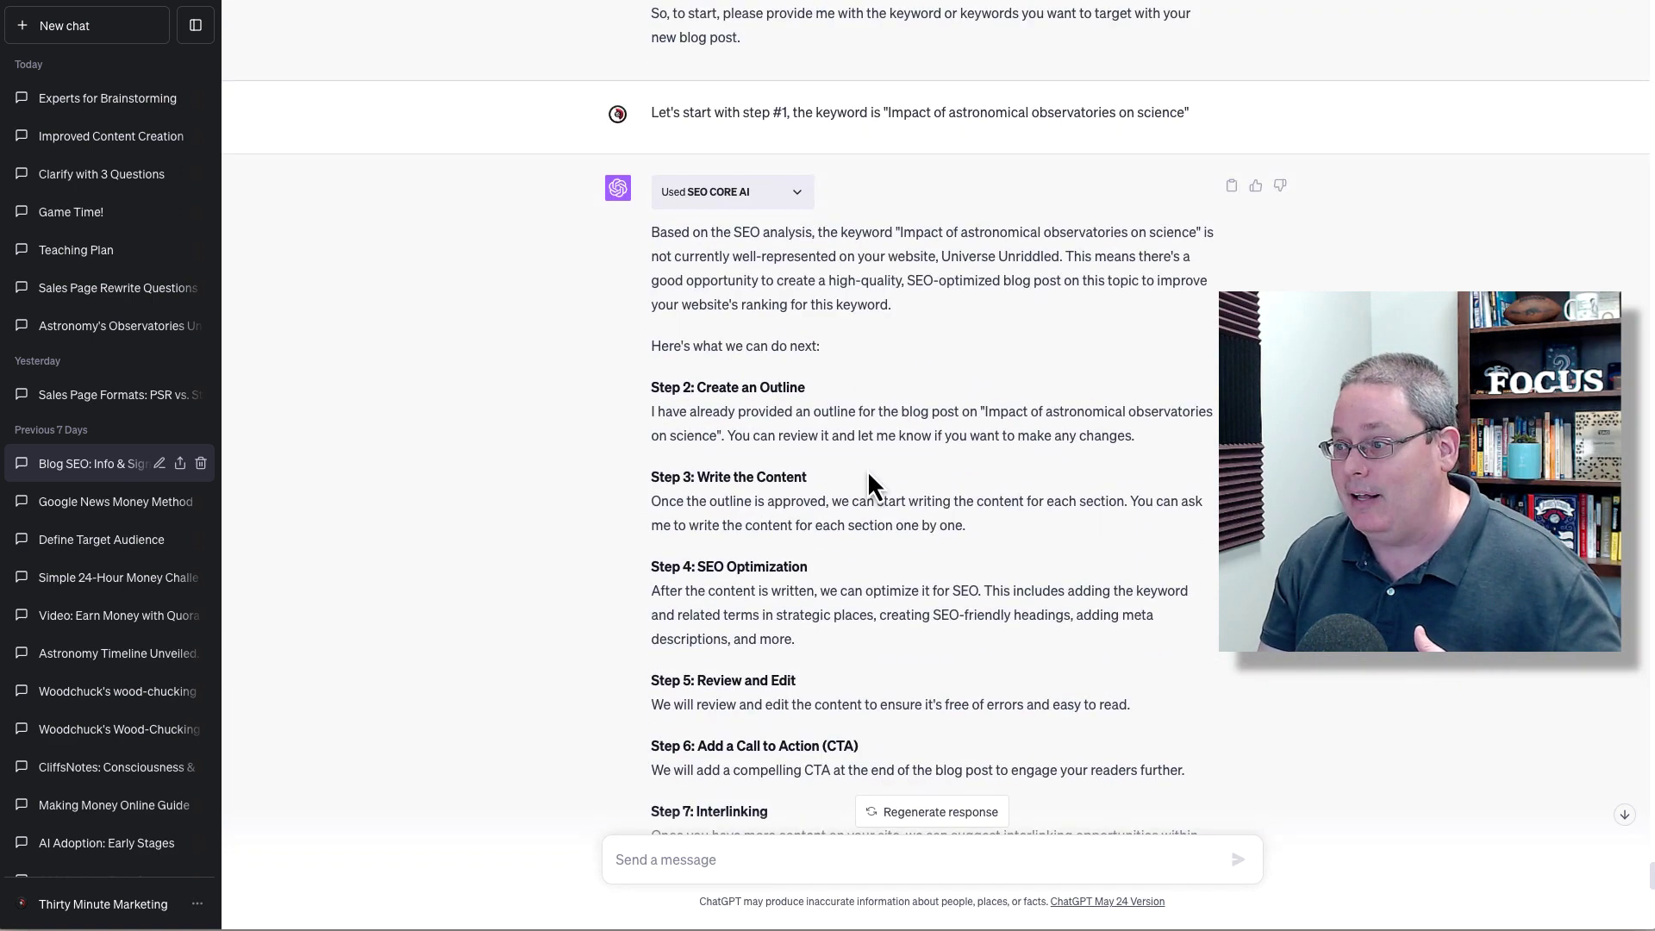
scroll(867, 469, up, 6)
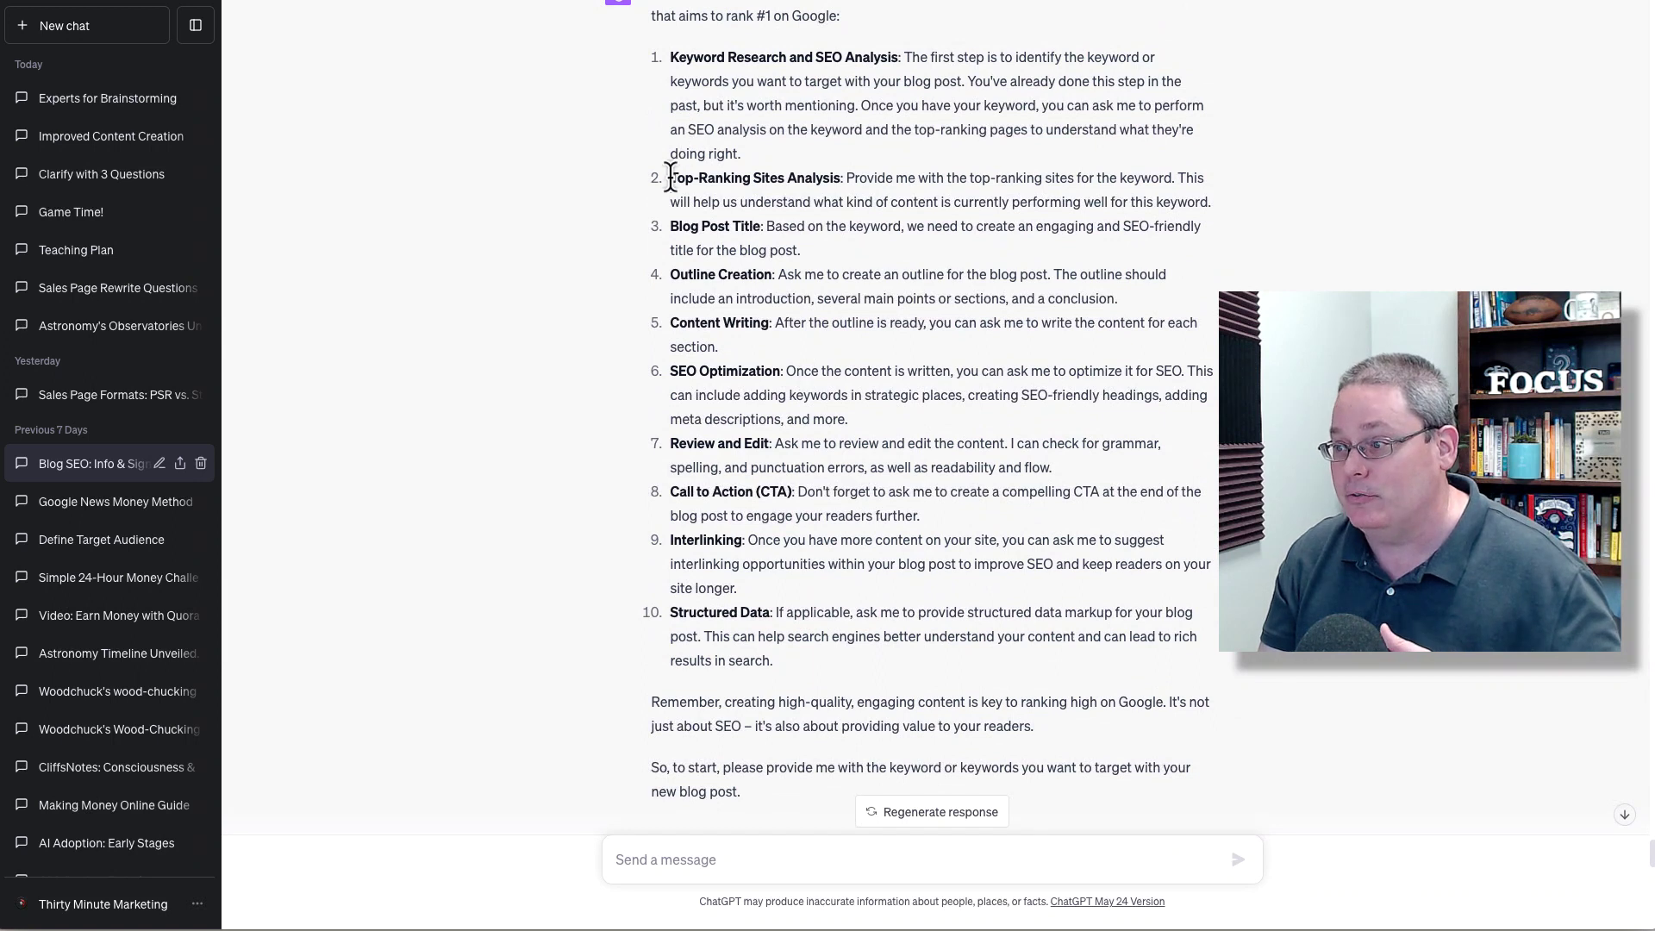
drag(671, 178, 1228, 213)
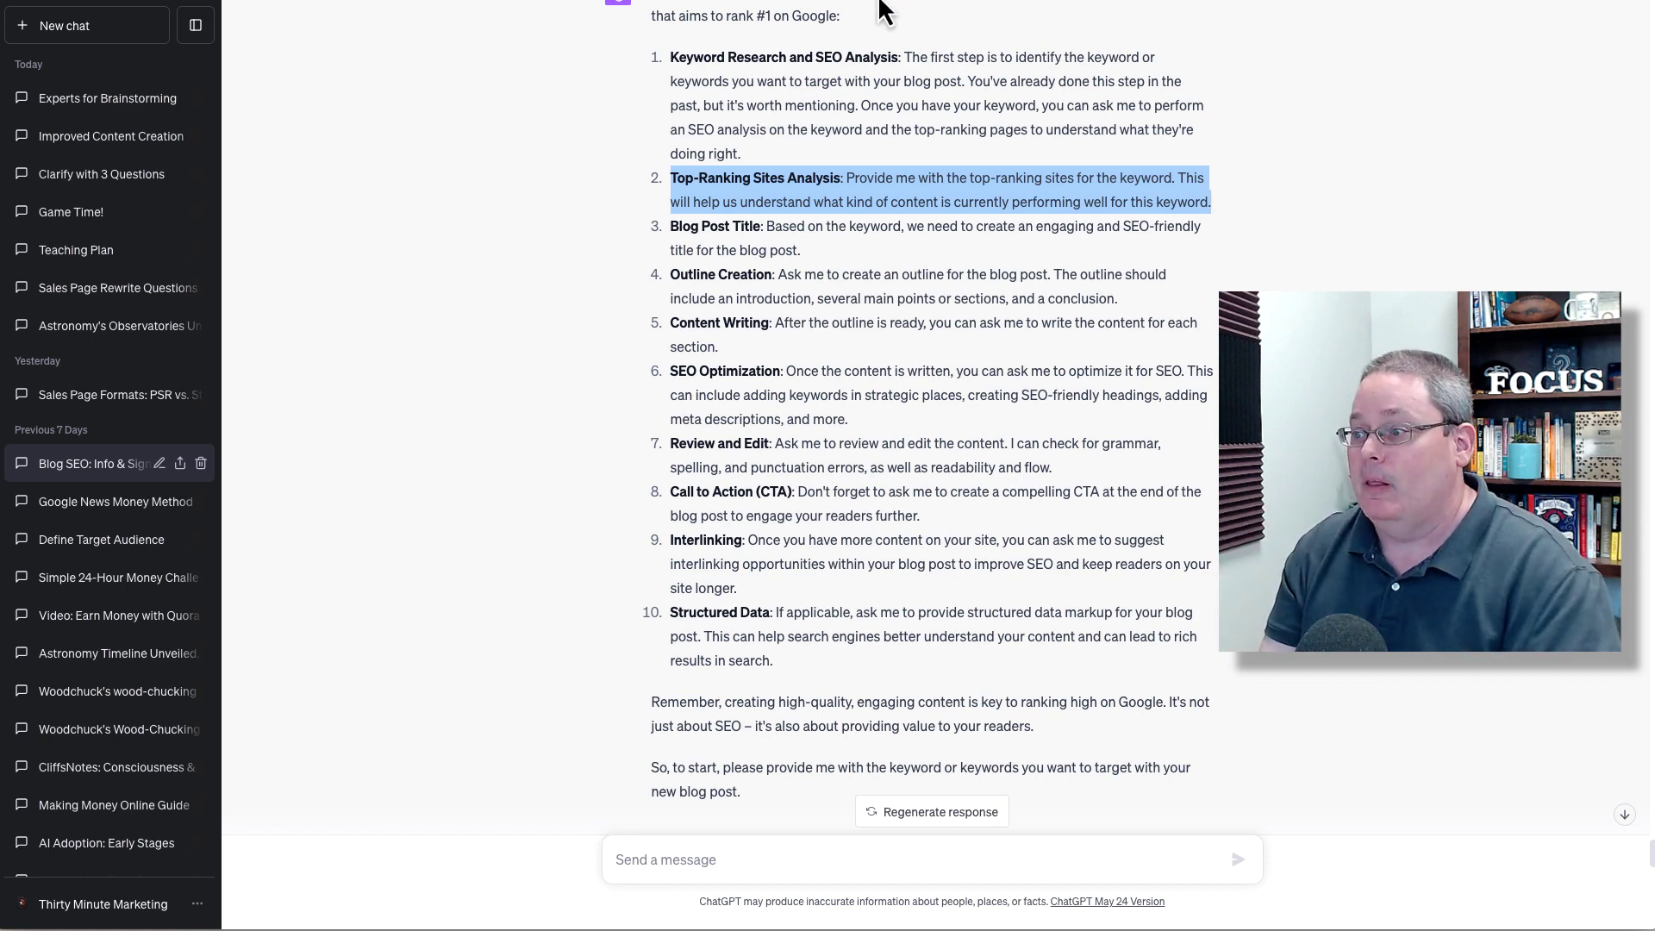
scroll(811, 296, down, 8)
scroll(809, 293, down, 4)
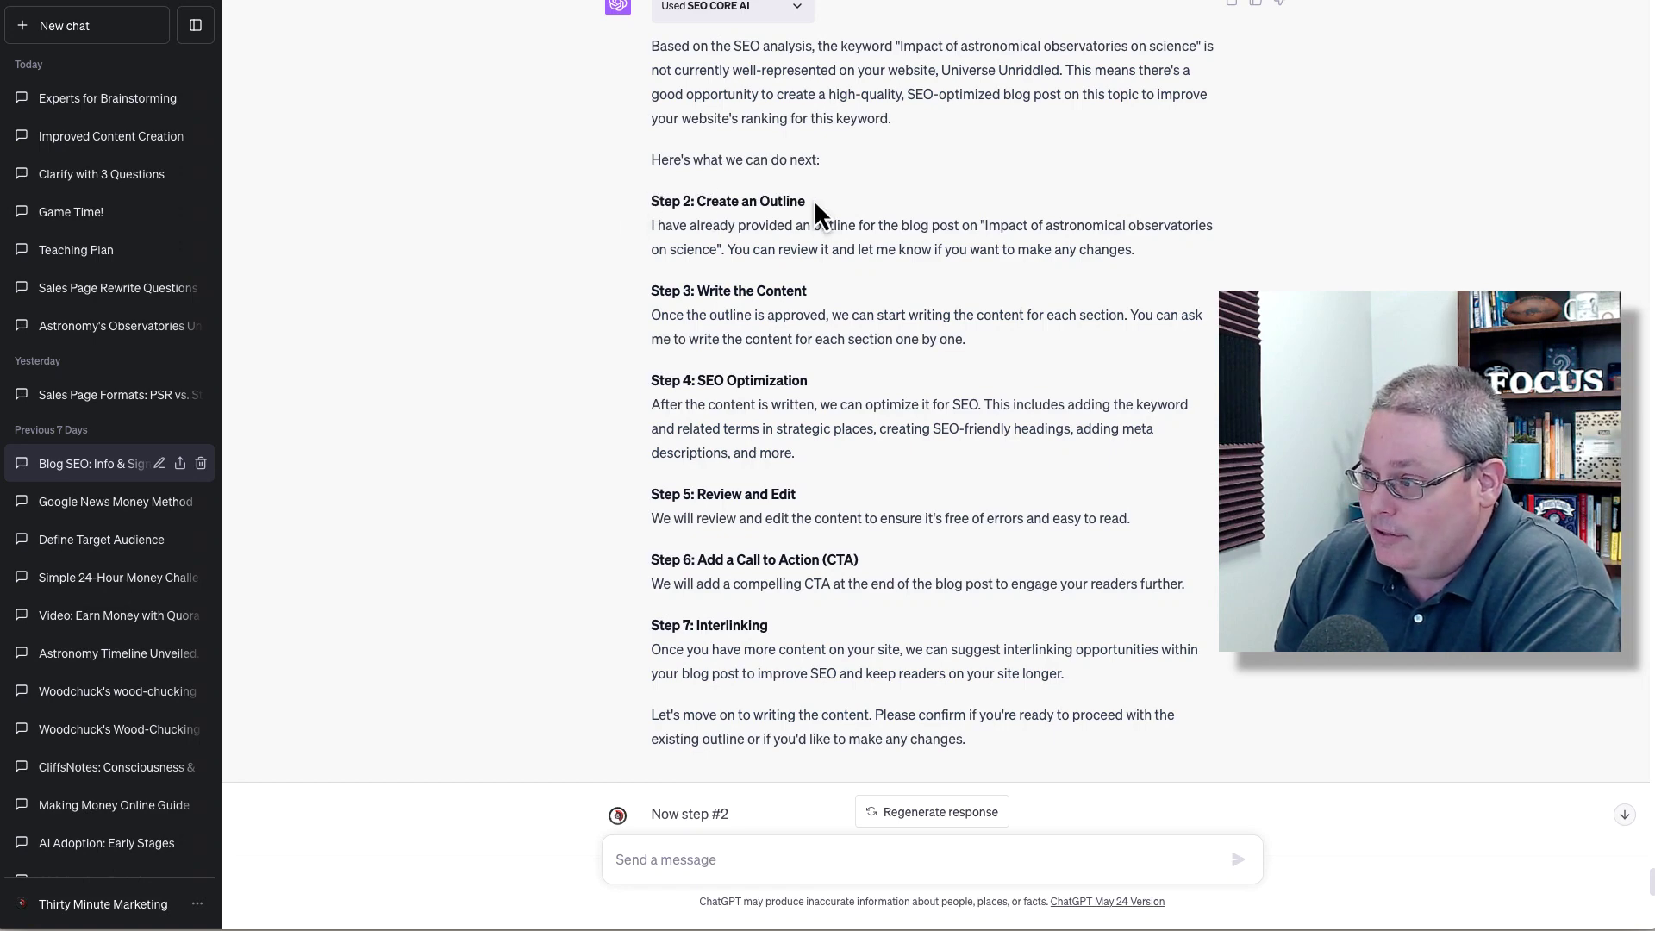
drag(807, 204, 655, 201)
Step: Read the WebPilot reply to step #2, from the Wikipedia observatory overview through the Thought-Provoking Questions
scroll(789, 264, down, 9)
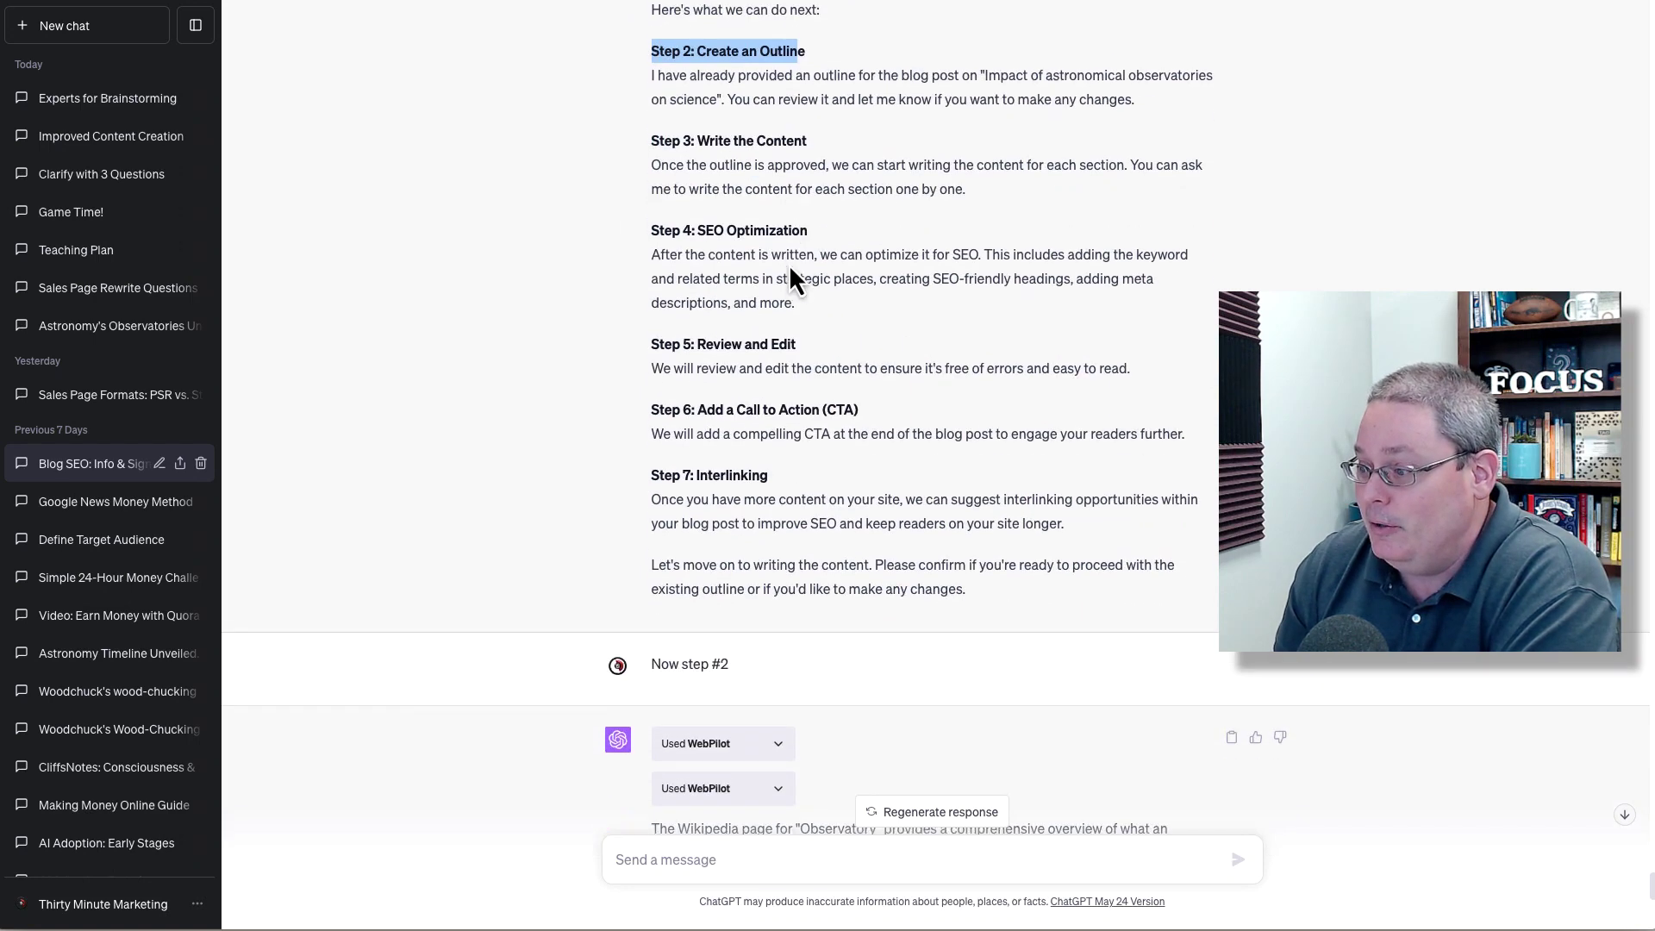
scroll(955, 361, down, 2)
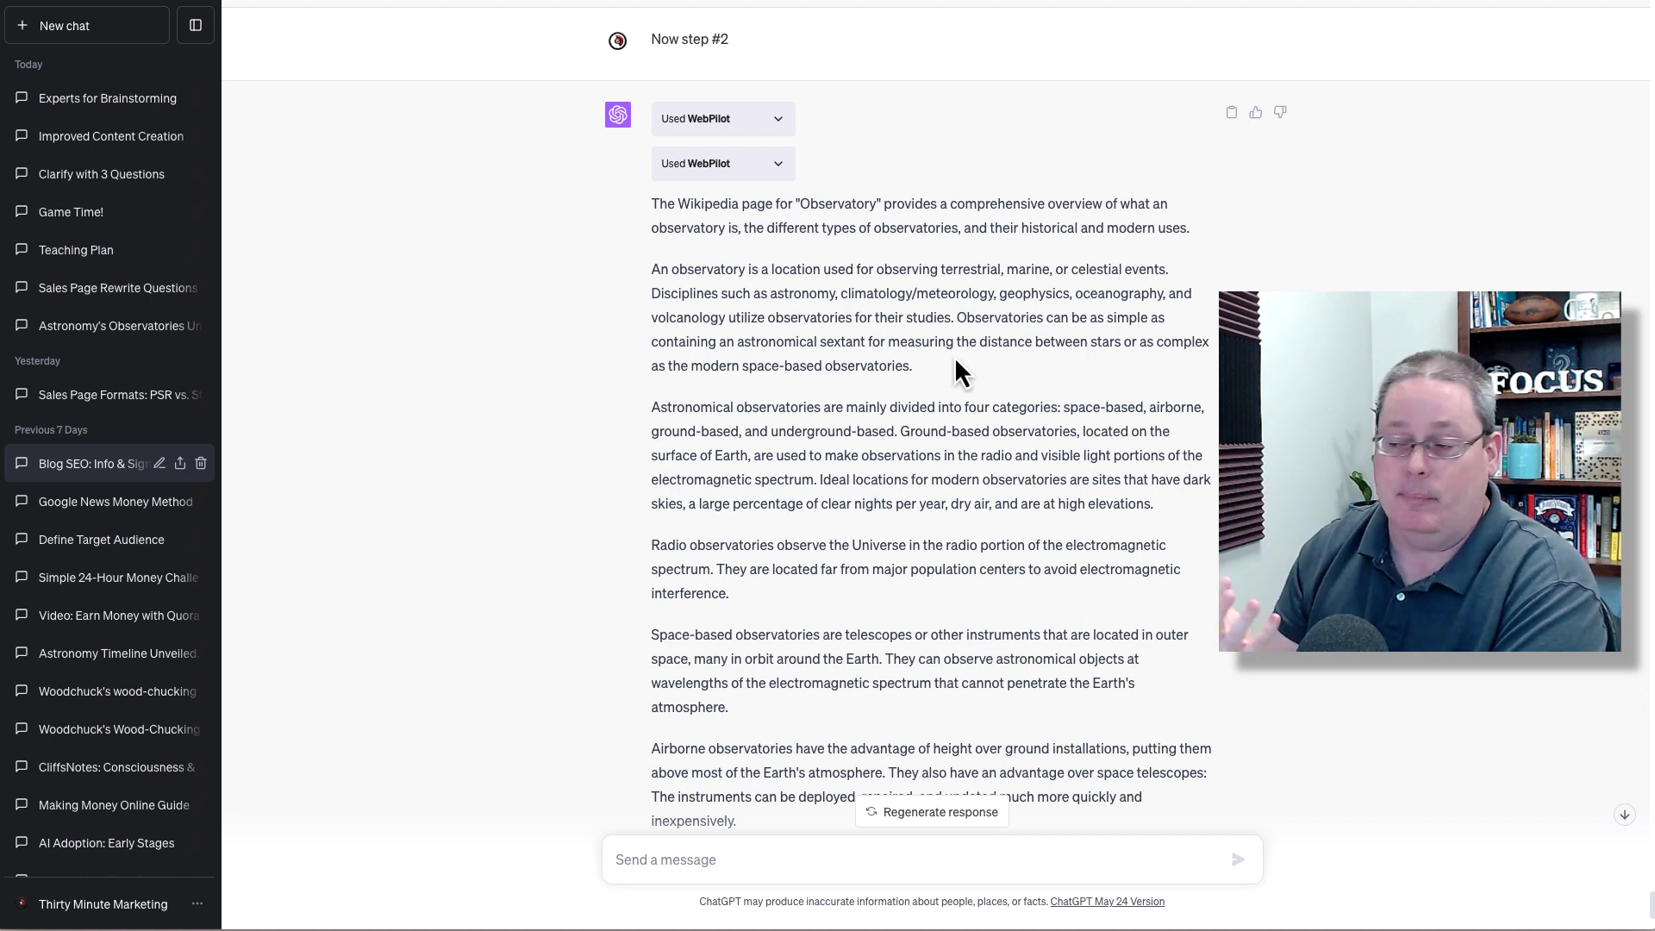
scroll(932, 416, down, 1)
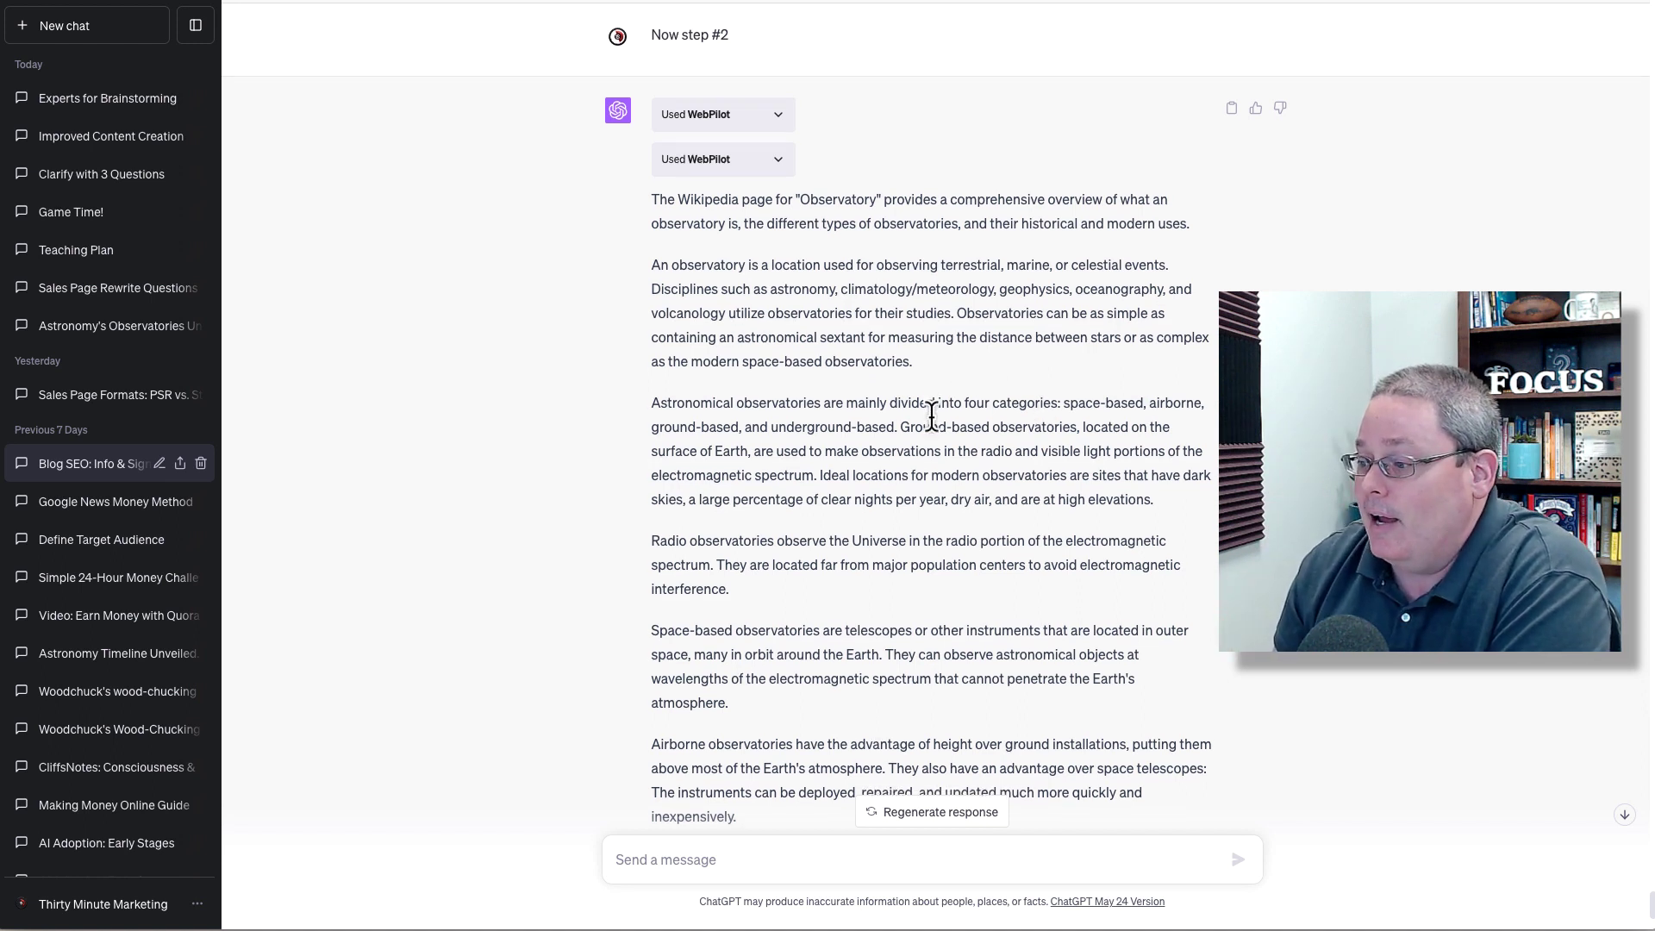
scroll(932, 417, down, 1)
scroll(936, 413, up, 1)
scroll(940, 412, down, 2)
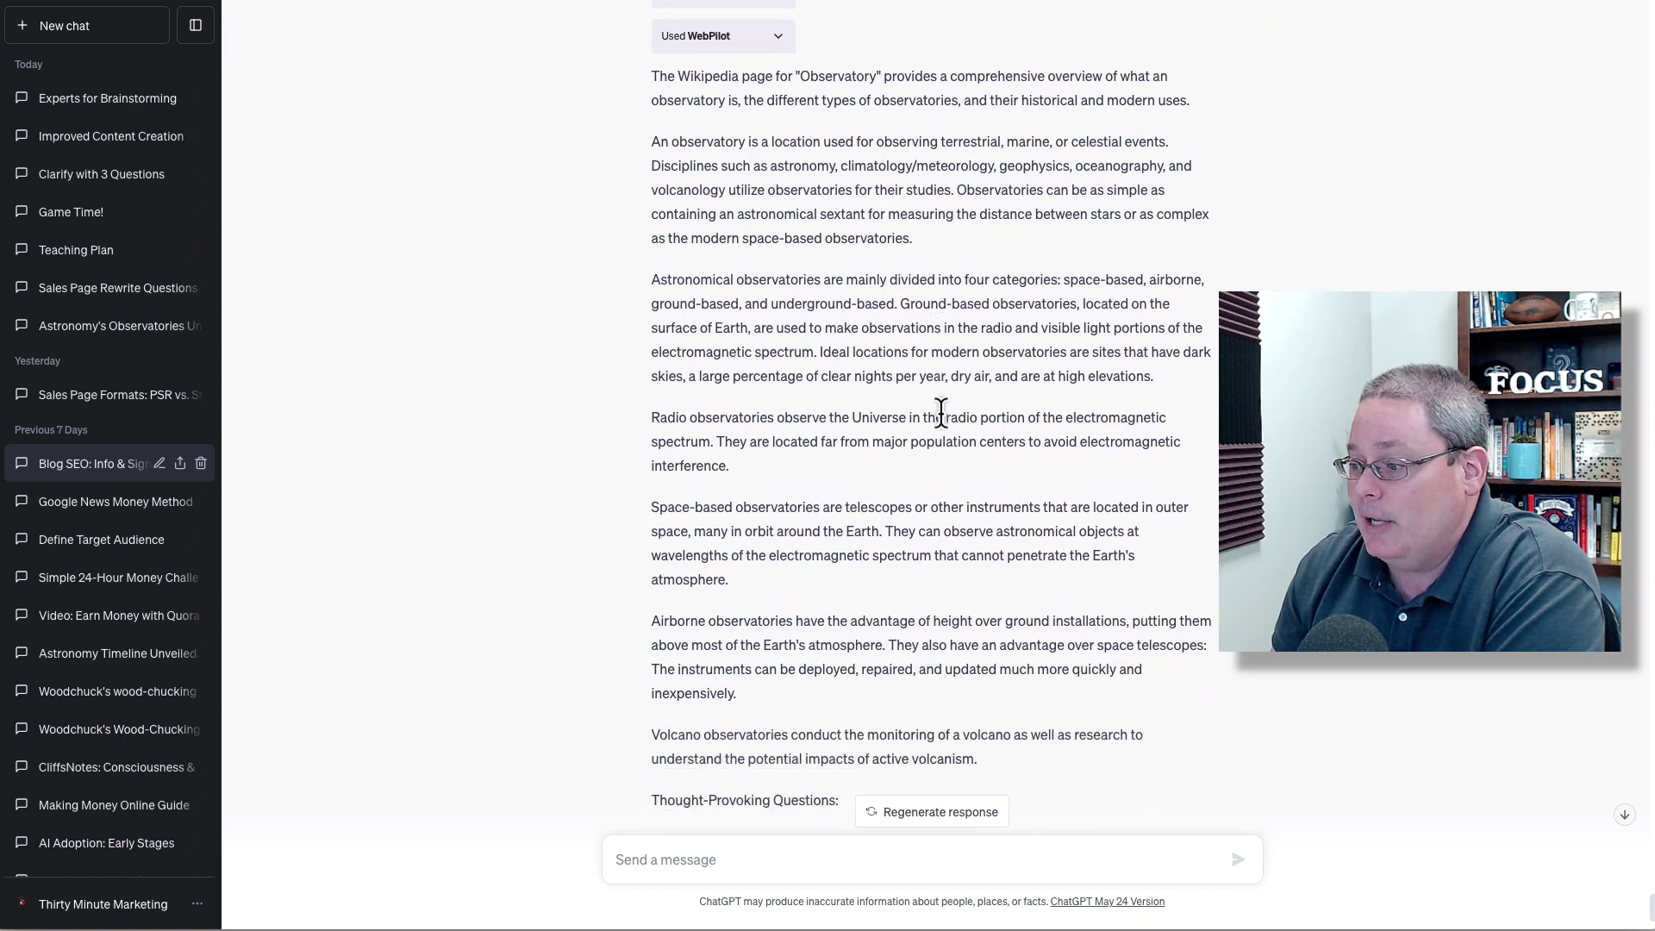
scroll(940, 412, down, 3)
drag(653, 584, 849, 582)
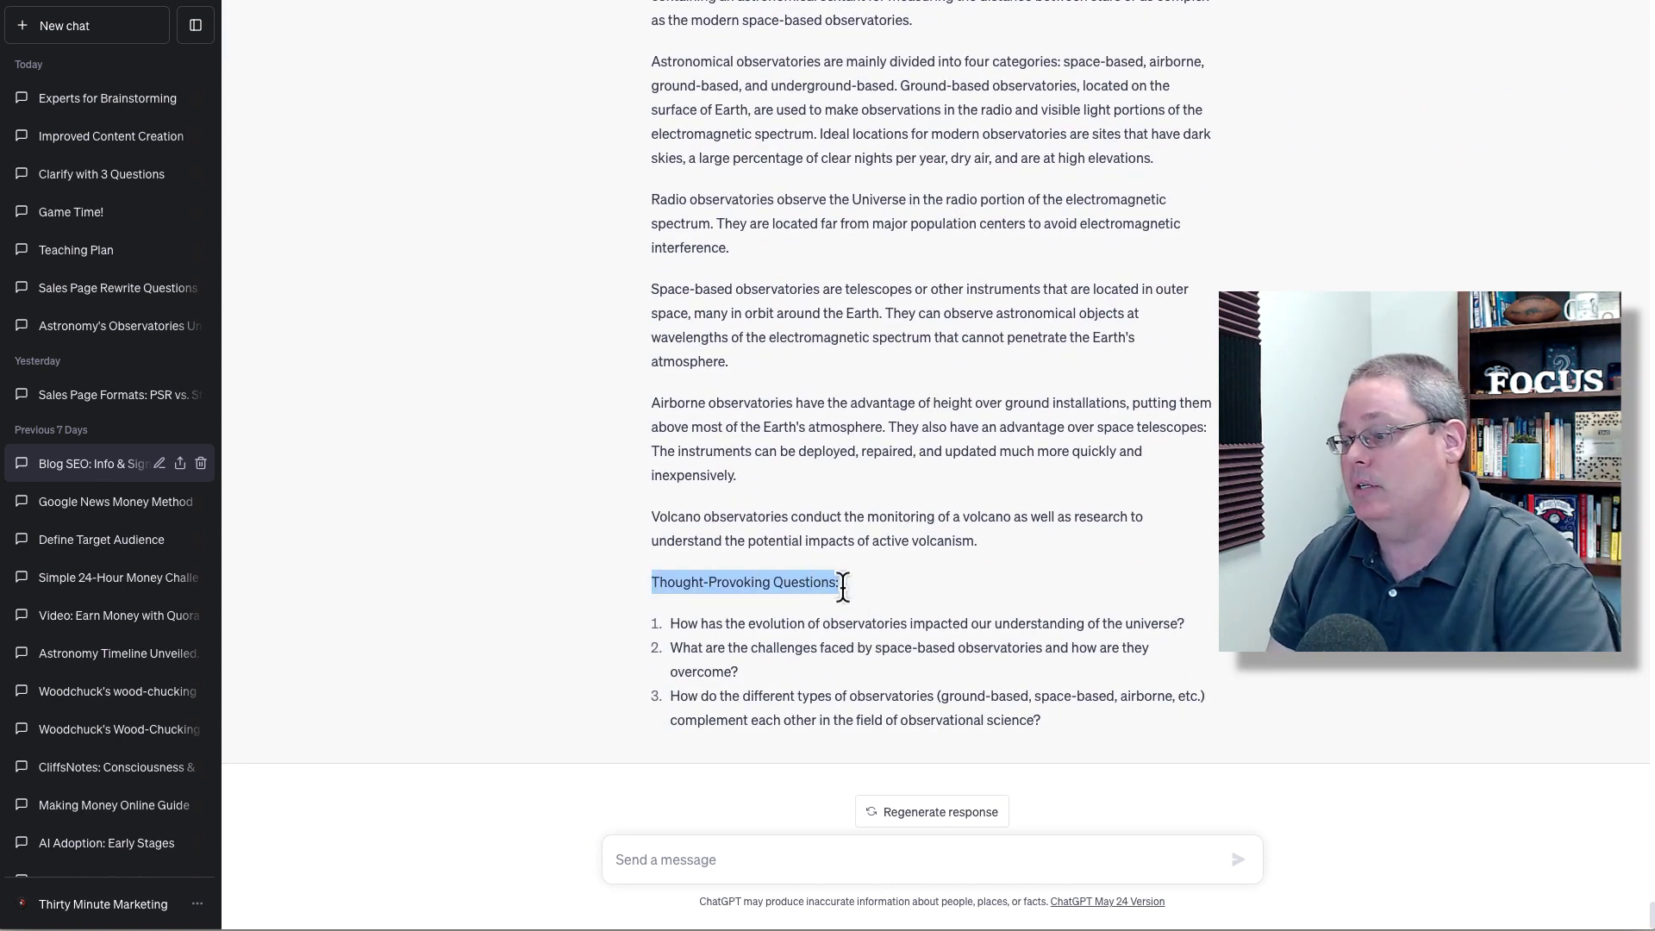
Step: Send the message: Now step #3
click(712, 848)
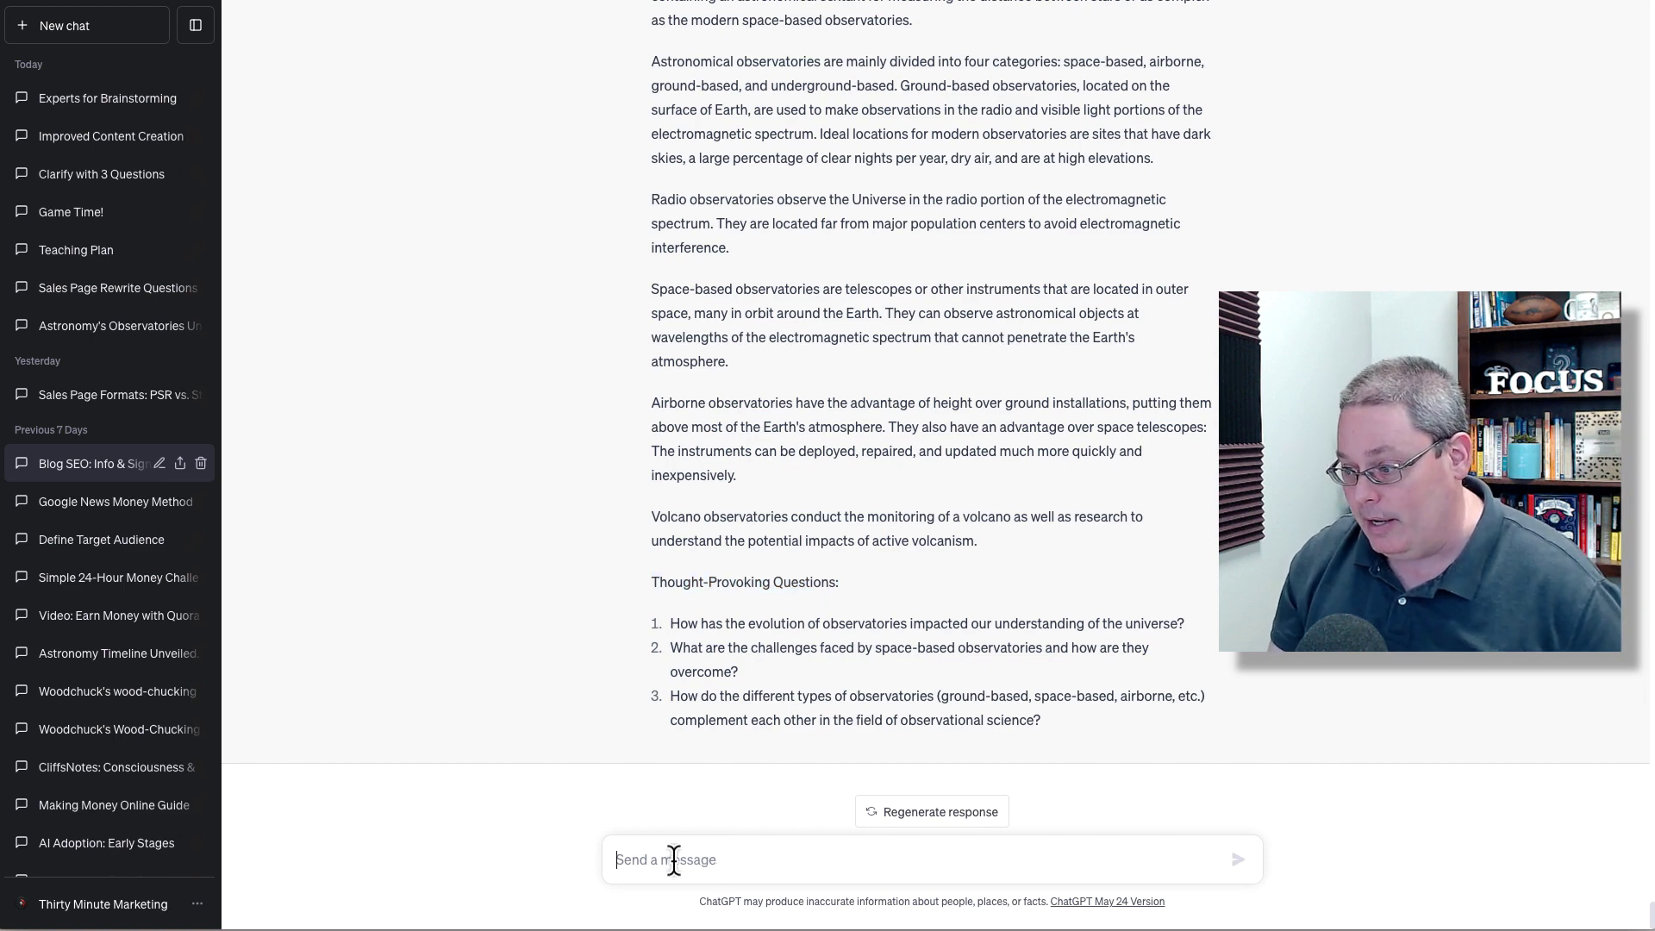
text(Step#3)
key(Return)
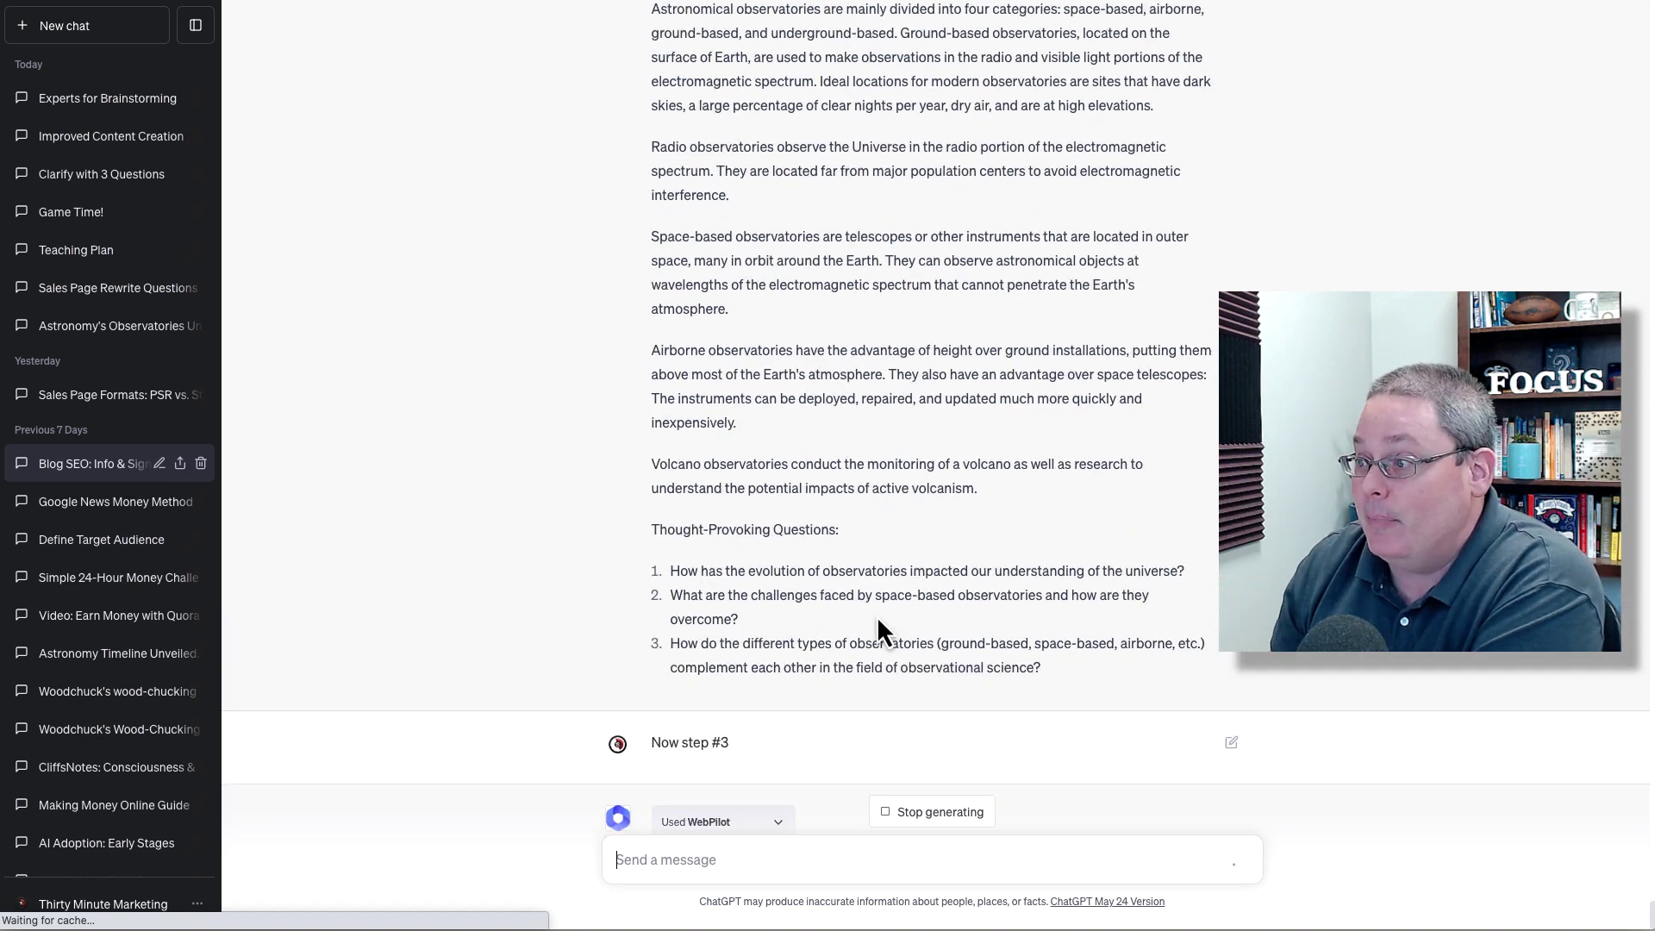
Step: Compare the step #3 reply with the two earlier step lists, and look back at the proposed outline for the observatories' impact on science
scroll(877, 615, up, 12)
scroll(877, 616, up, 1)
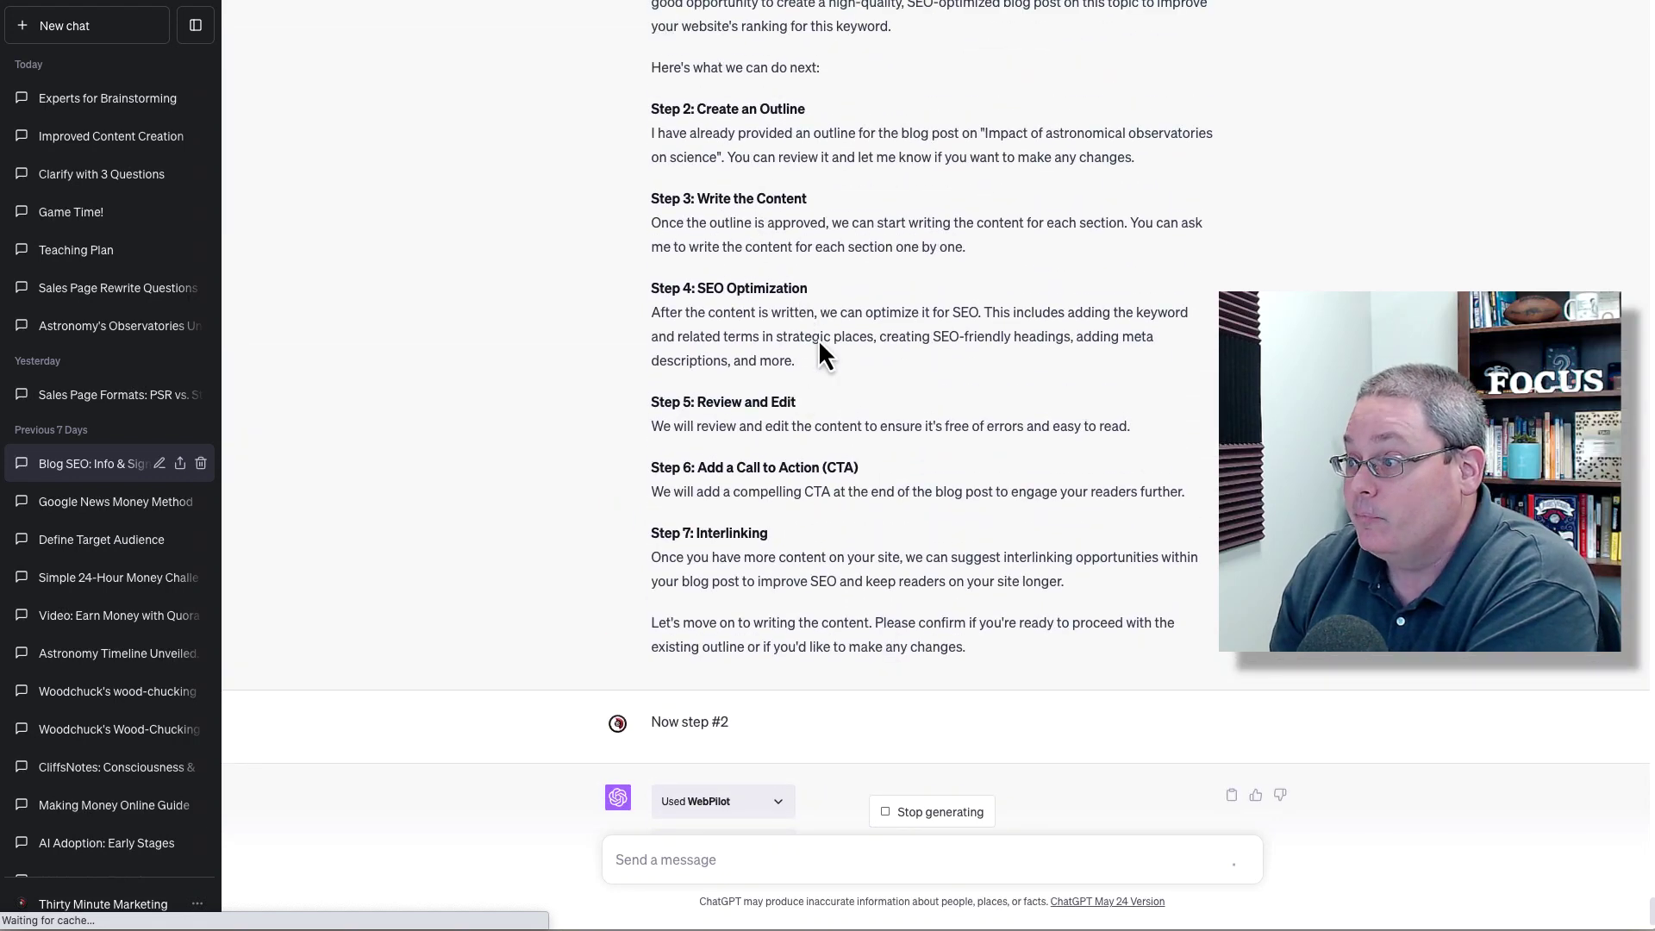
scroll(818, 339, up, 2)
scroll(820, 340, up, 9)
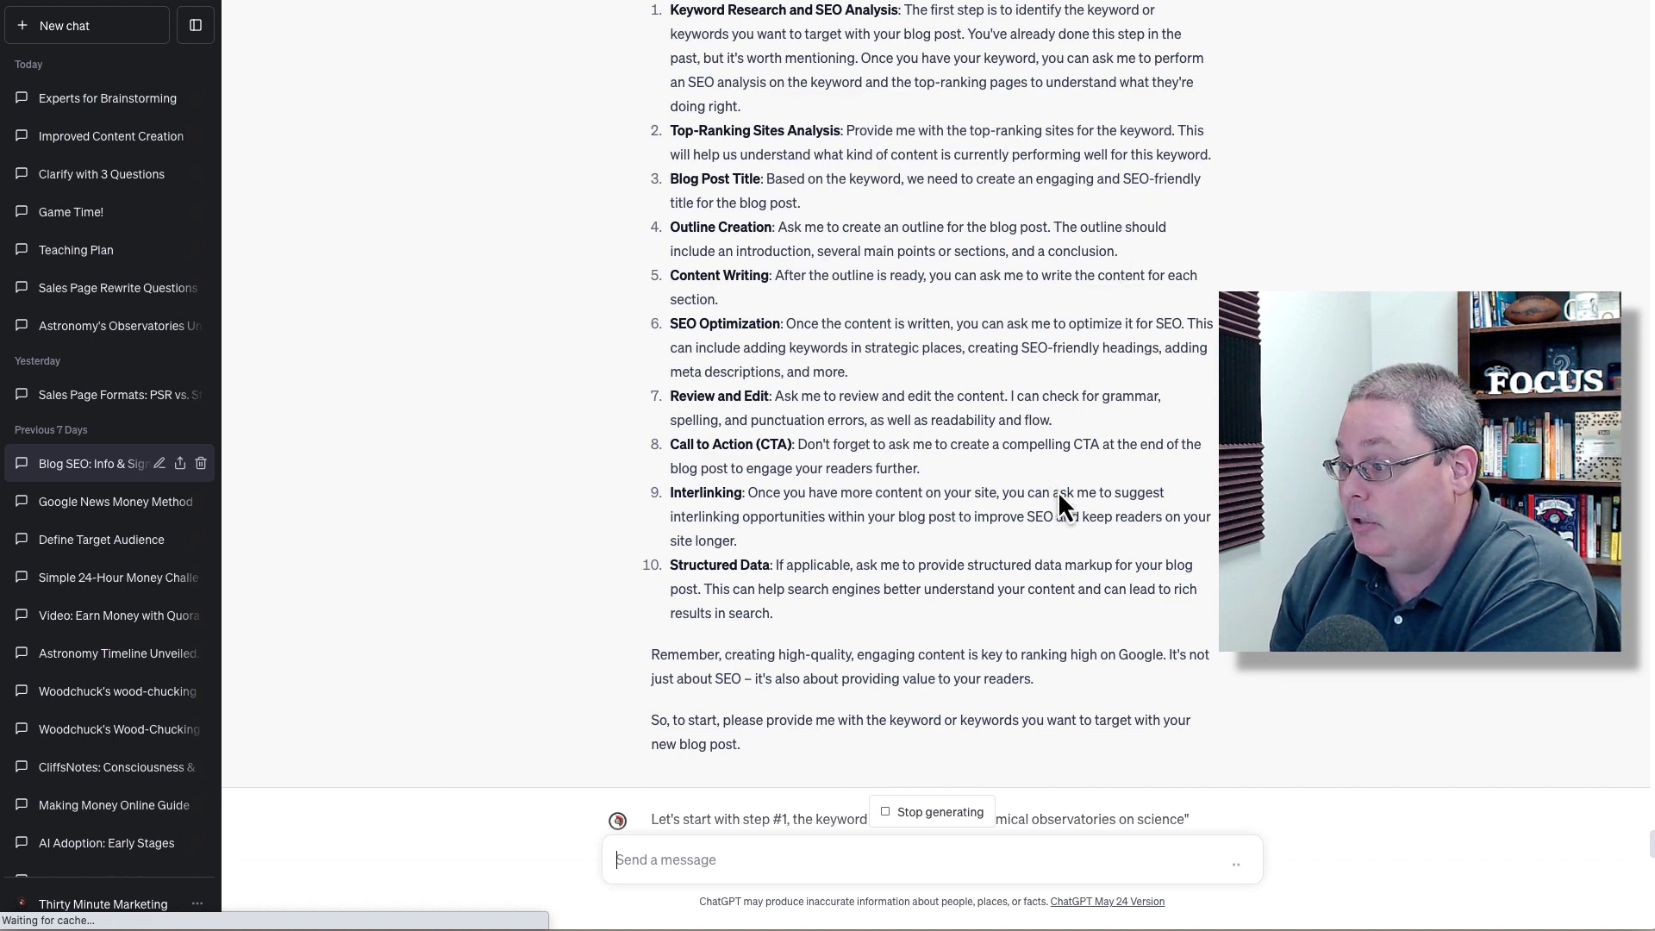
scroll(1051, 487, down, 10)
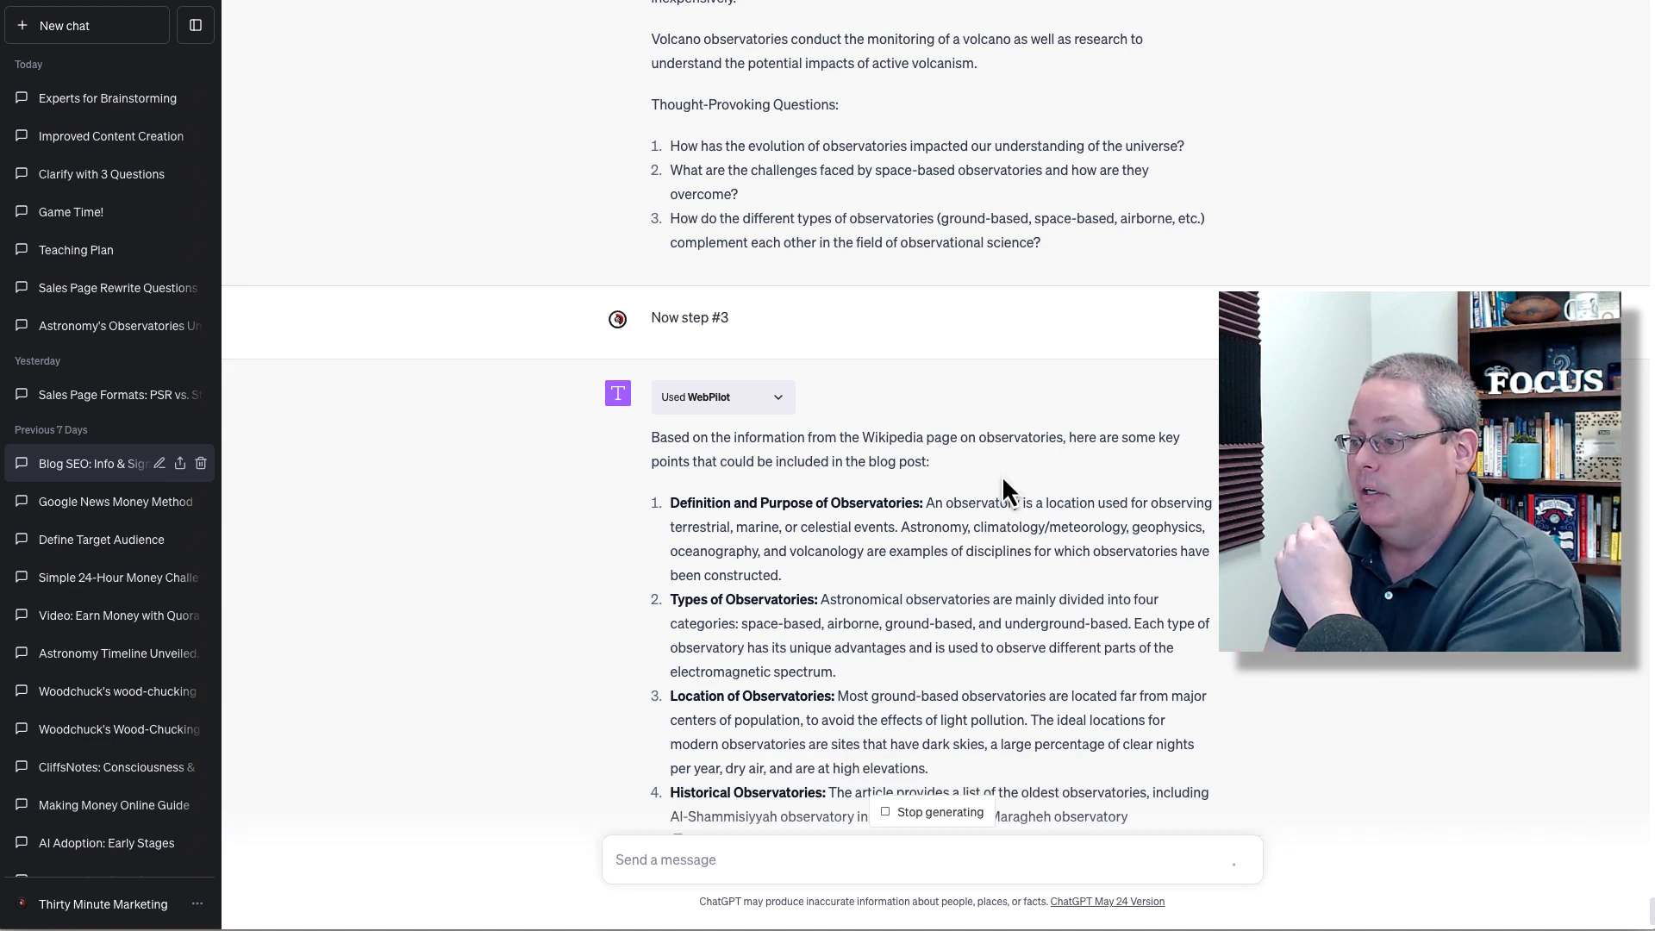
scroll(866, 518, up, 2)
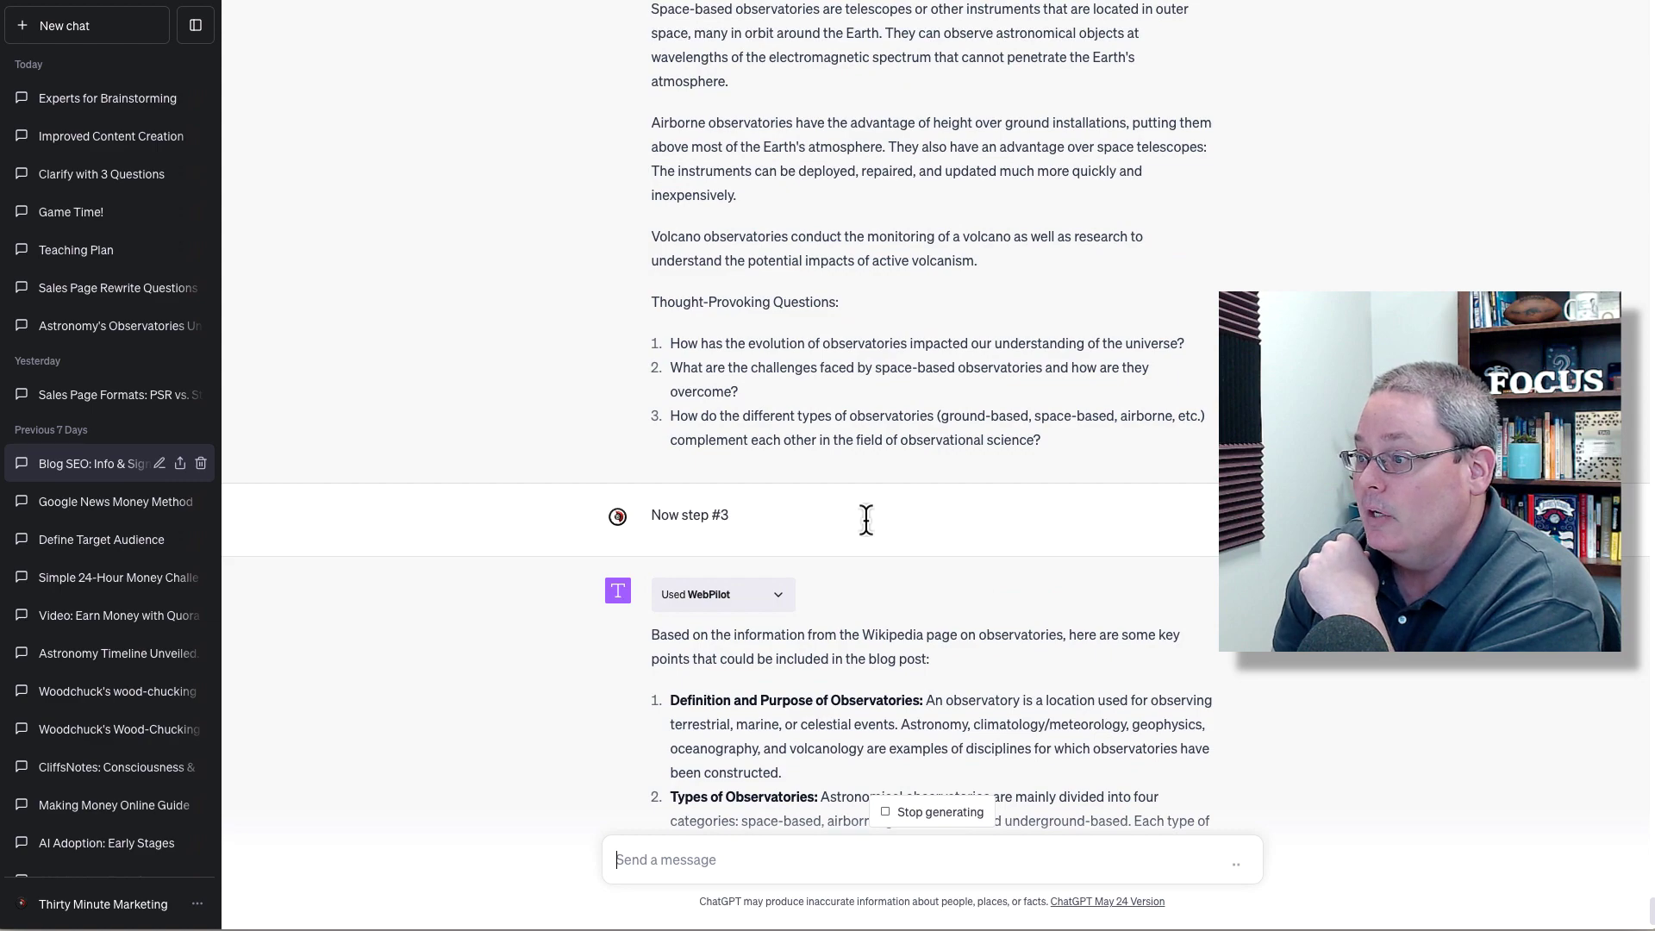
scroll(866, 518, up, 12)
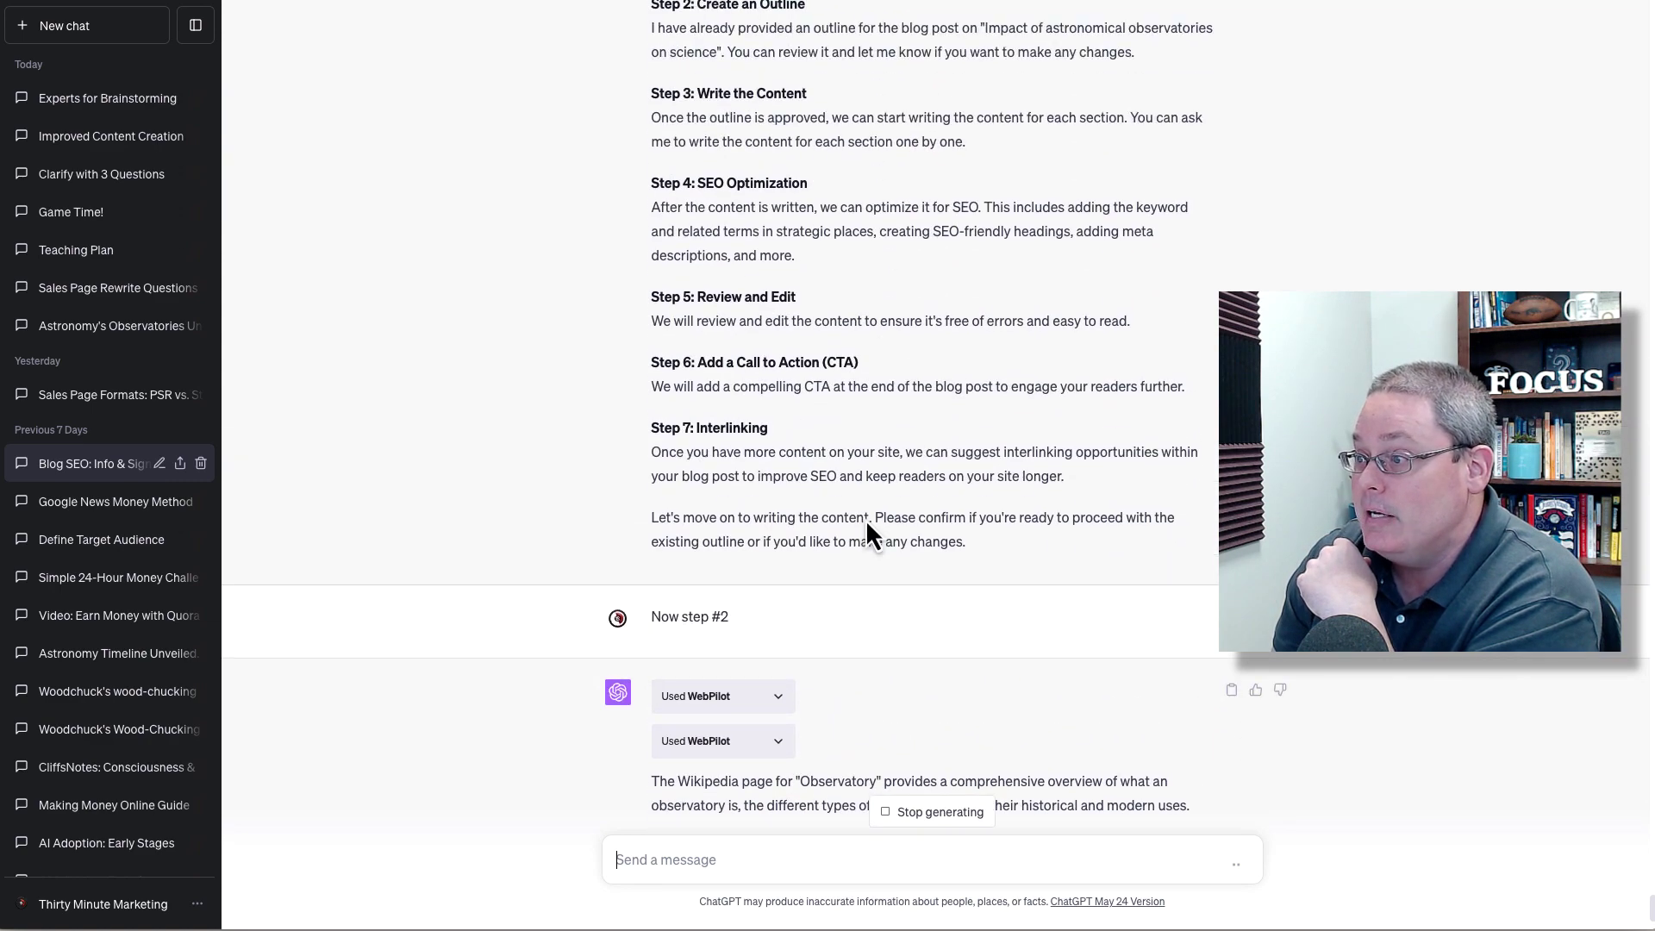
scroll(866, 518, up, 2)
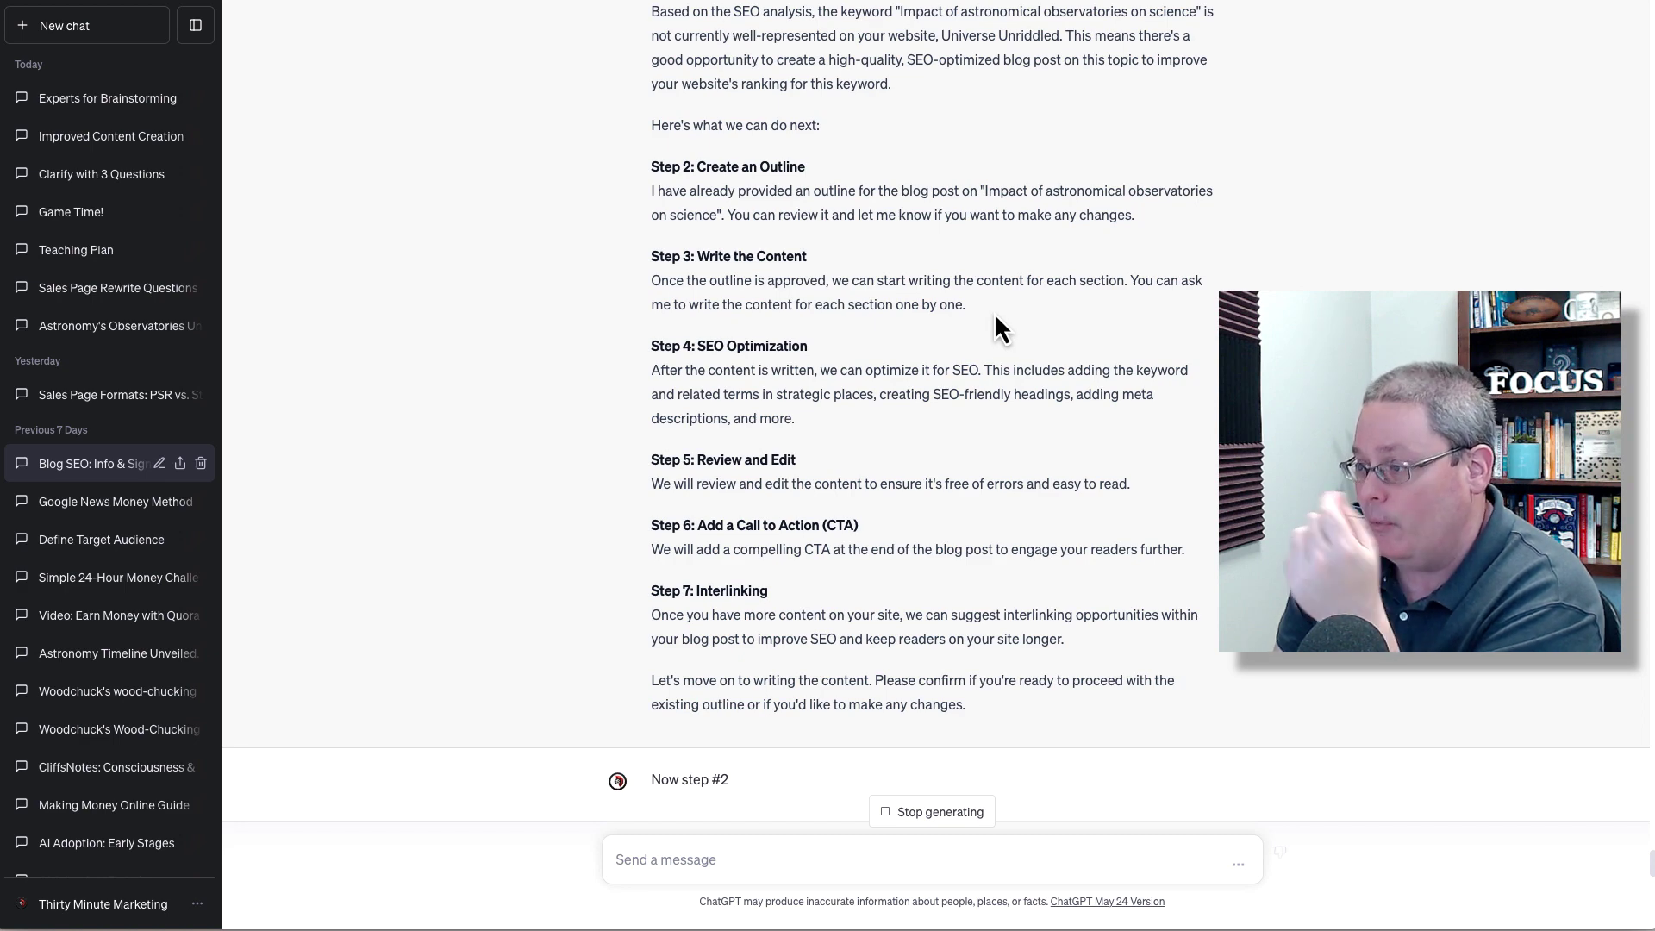
scroll(986, 378, up, 15)
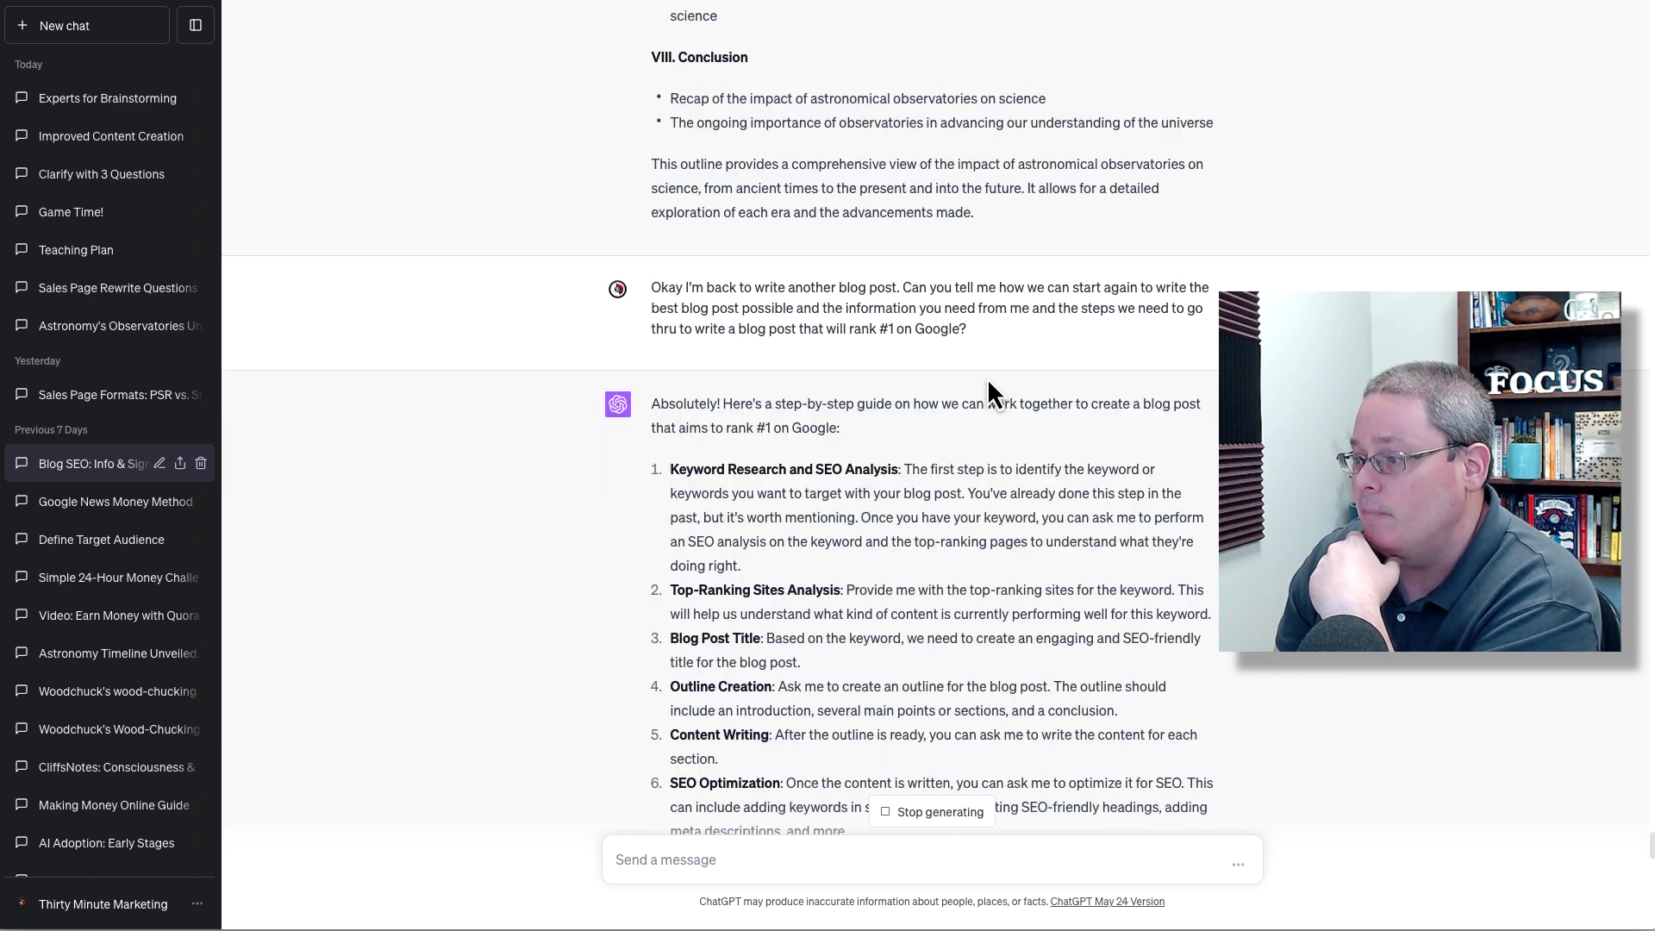
scroll(985, 380, up, 13)
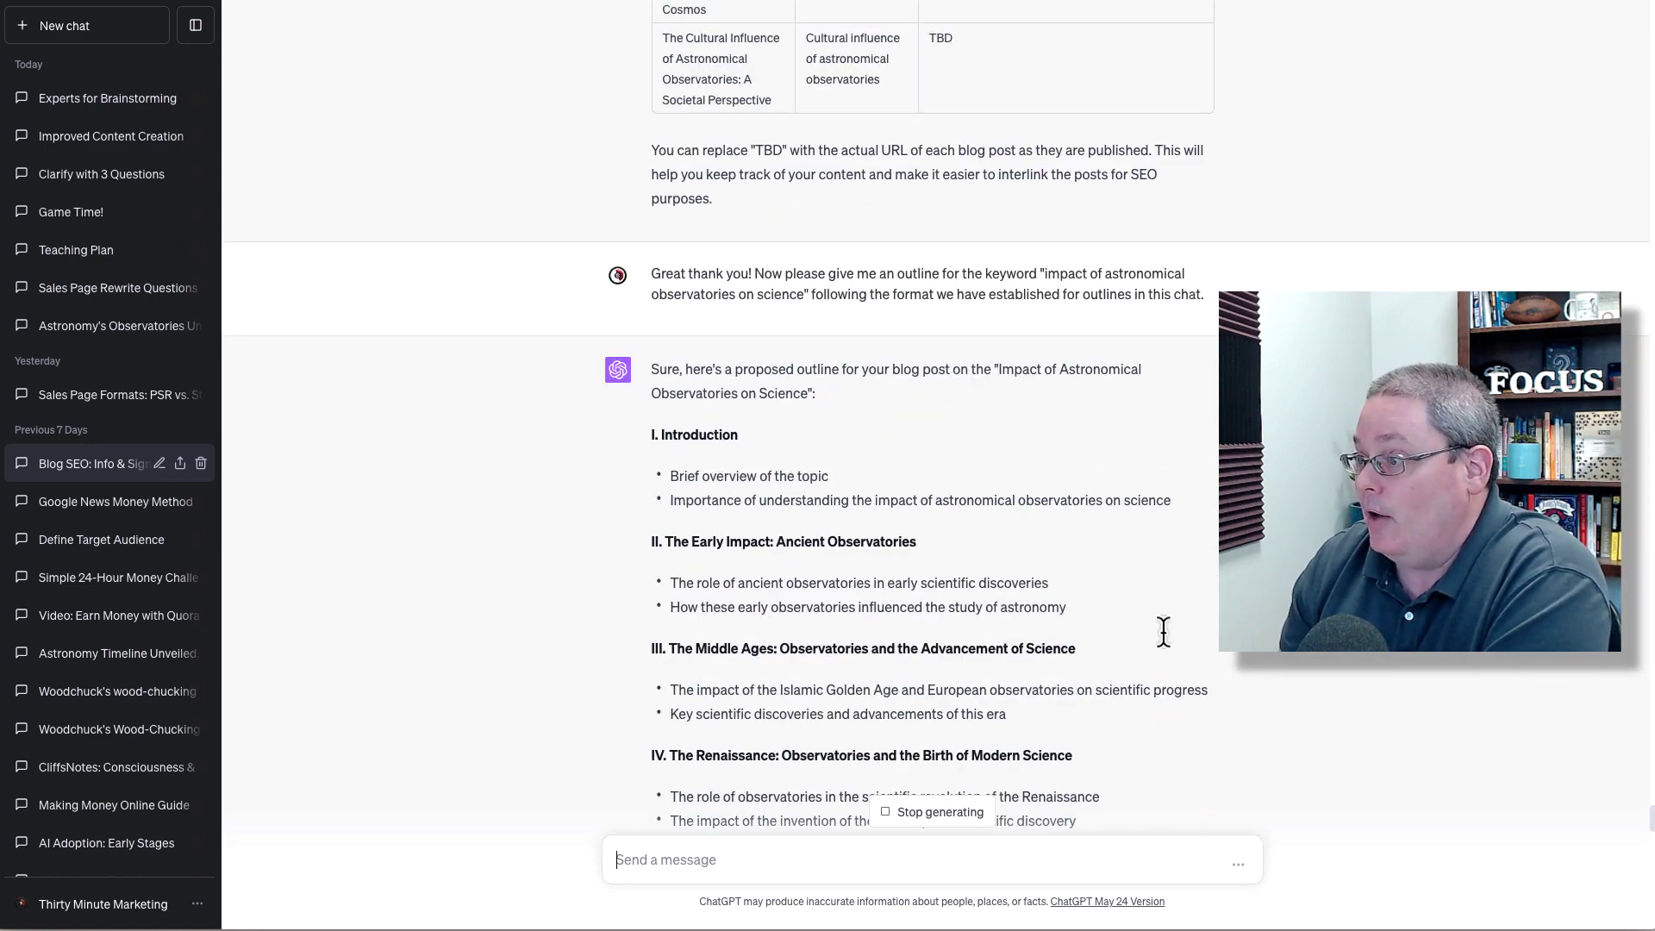
Step: Review the step #3 reply's closing line about creating an outline, and look back at the step #2 reply's Thought-Provoking Questions
scroll(1155, 642, down, 10)
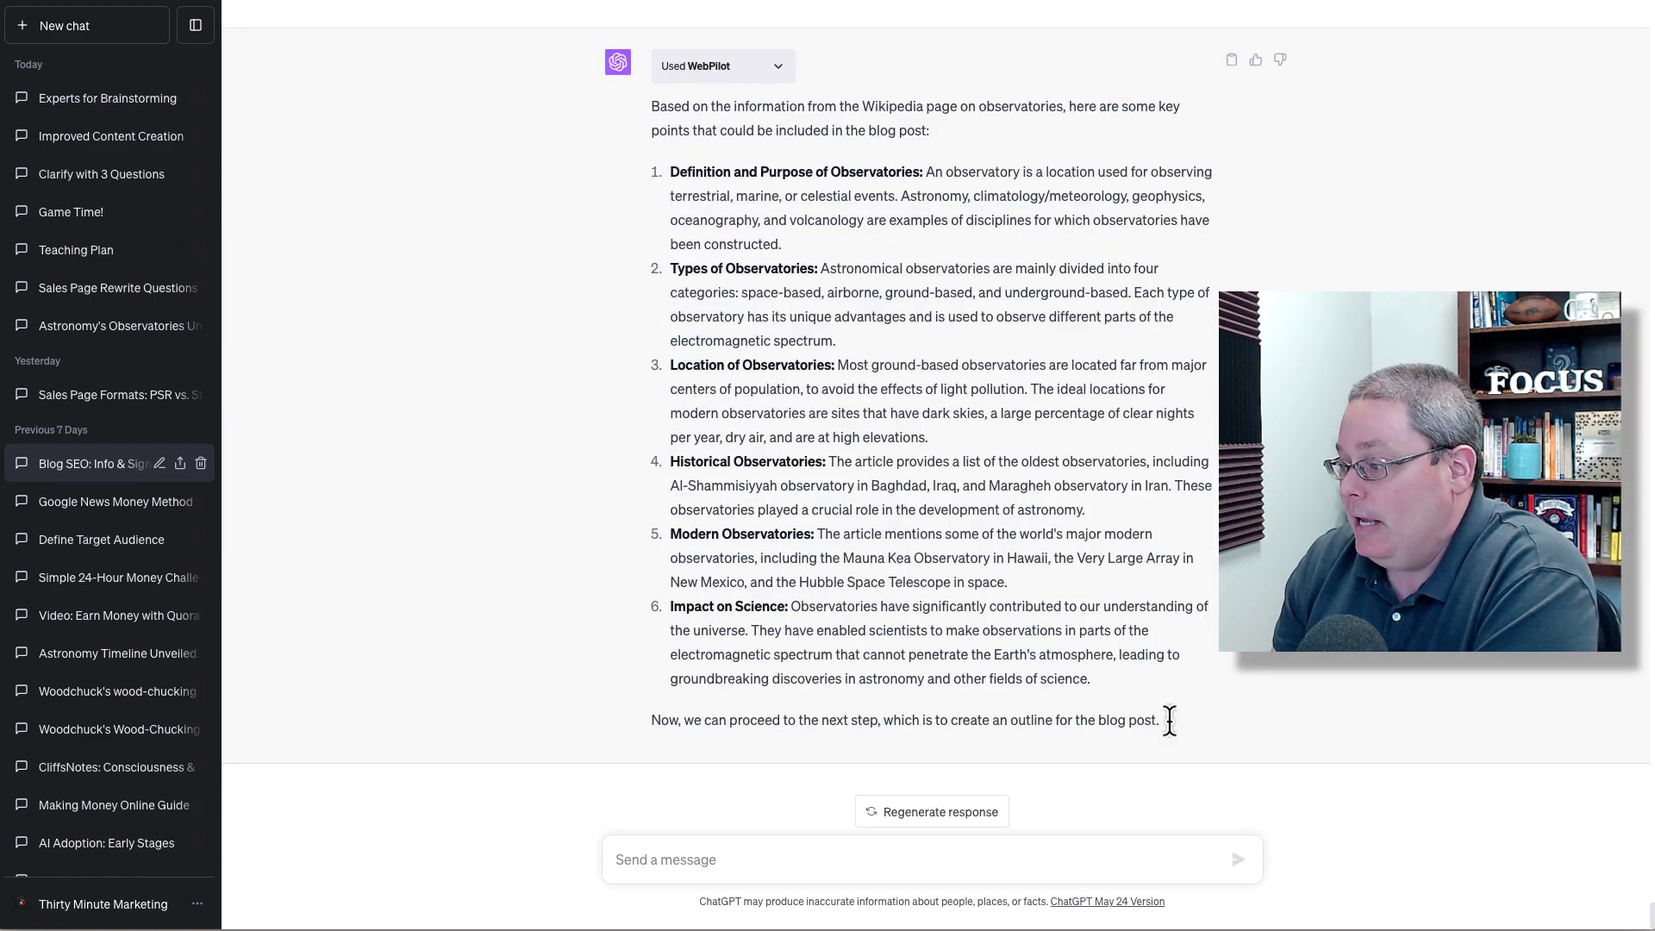
drag(1161, 720, 648, 718)
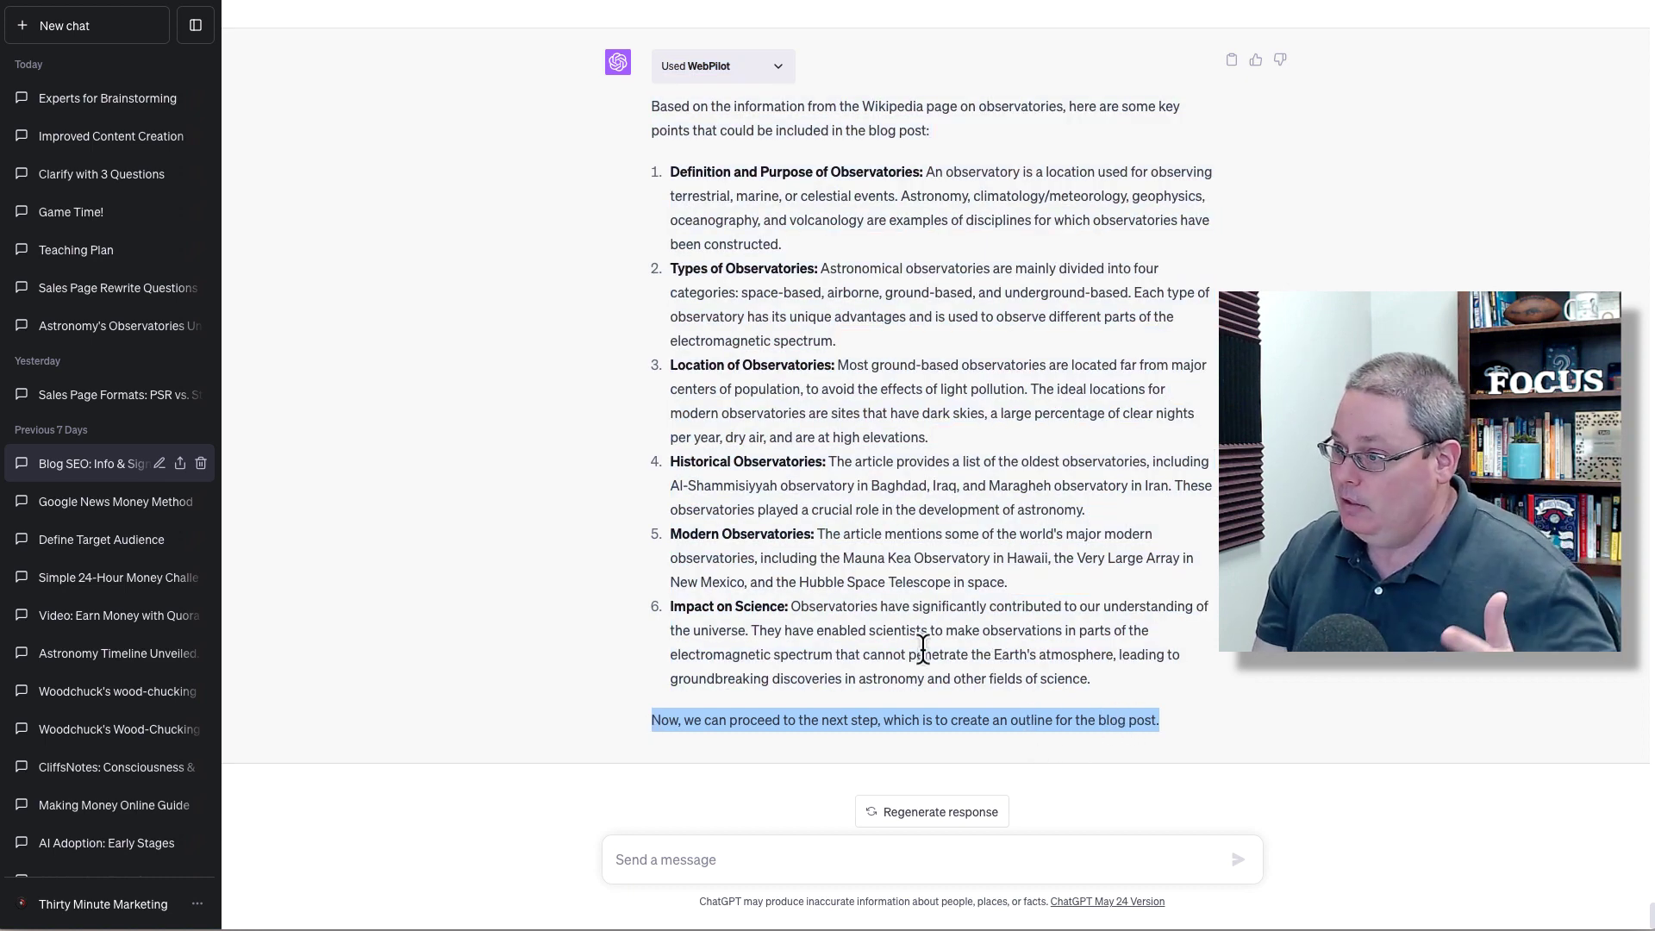
scroll(906, 642, up, 3)
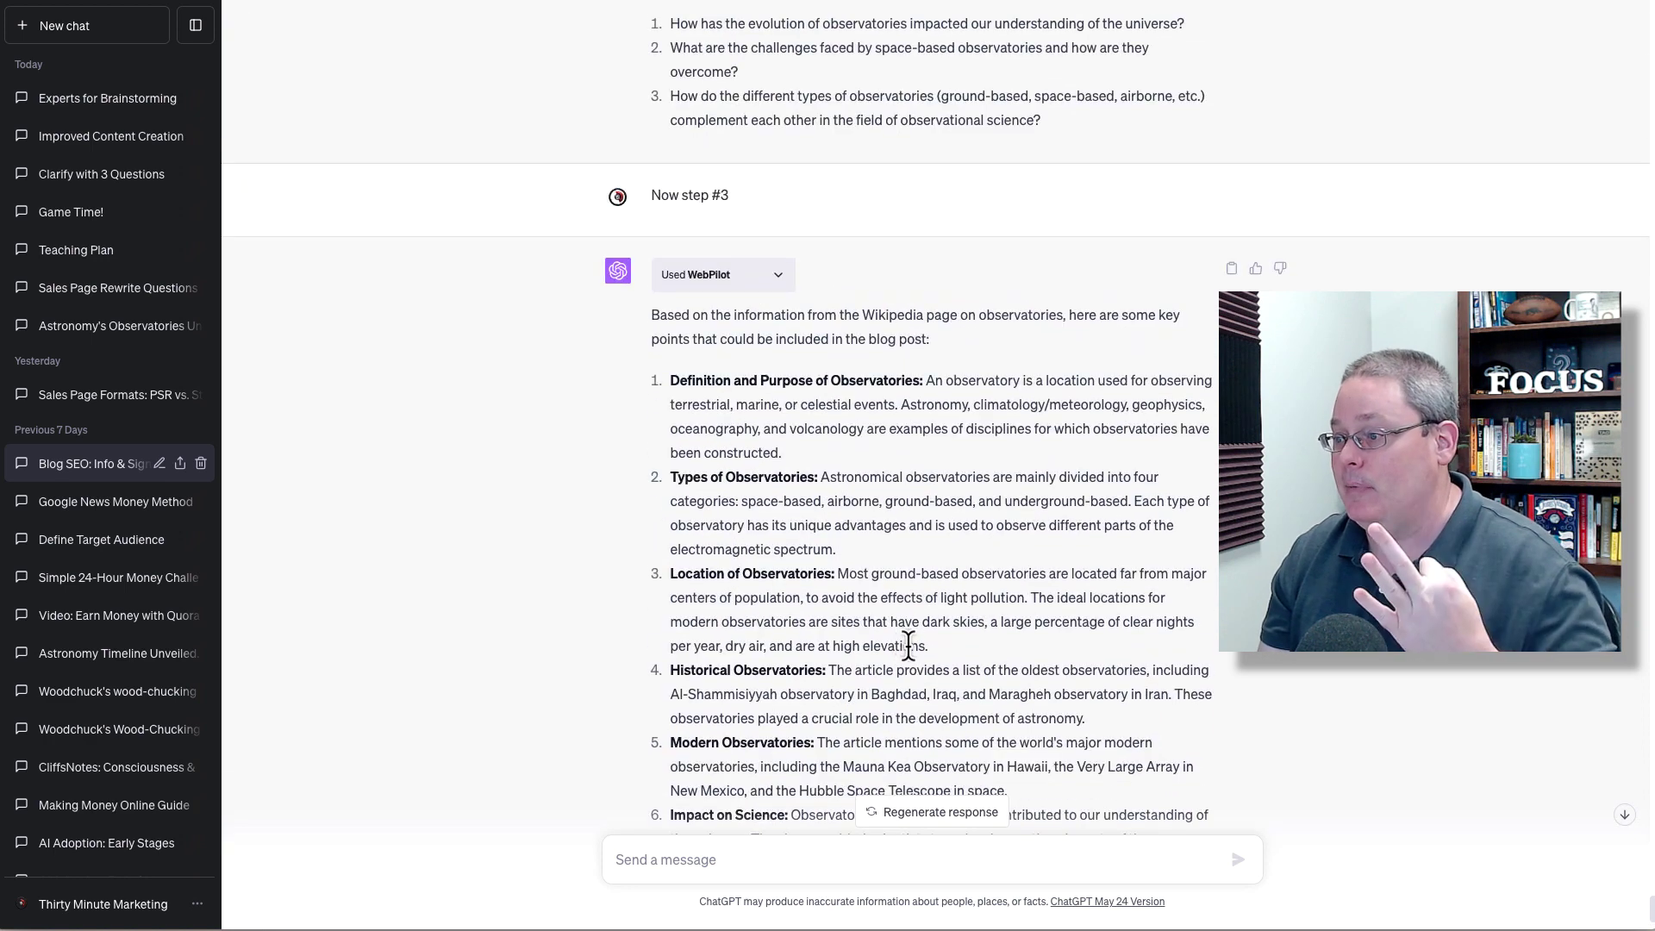
scroll(907, 645, up, 6)
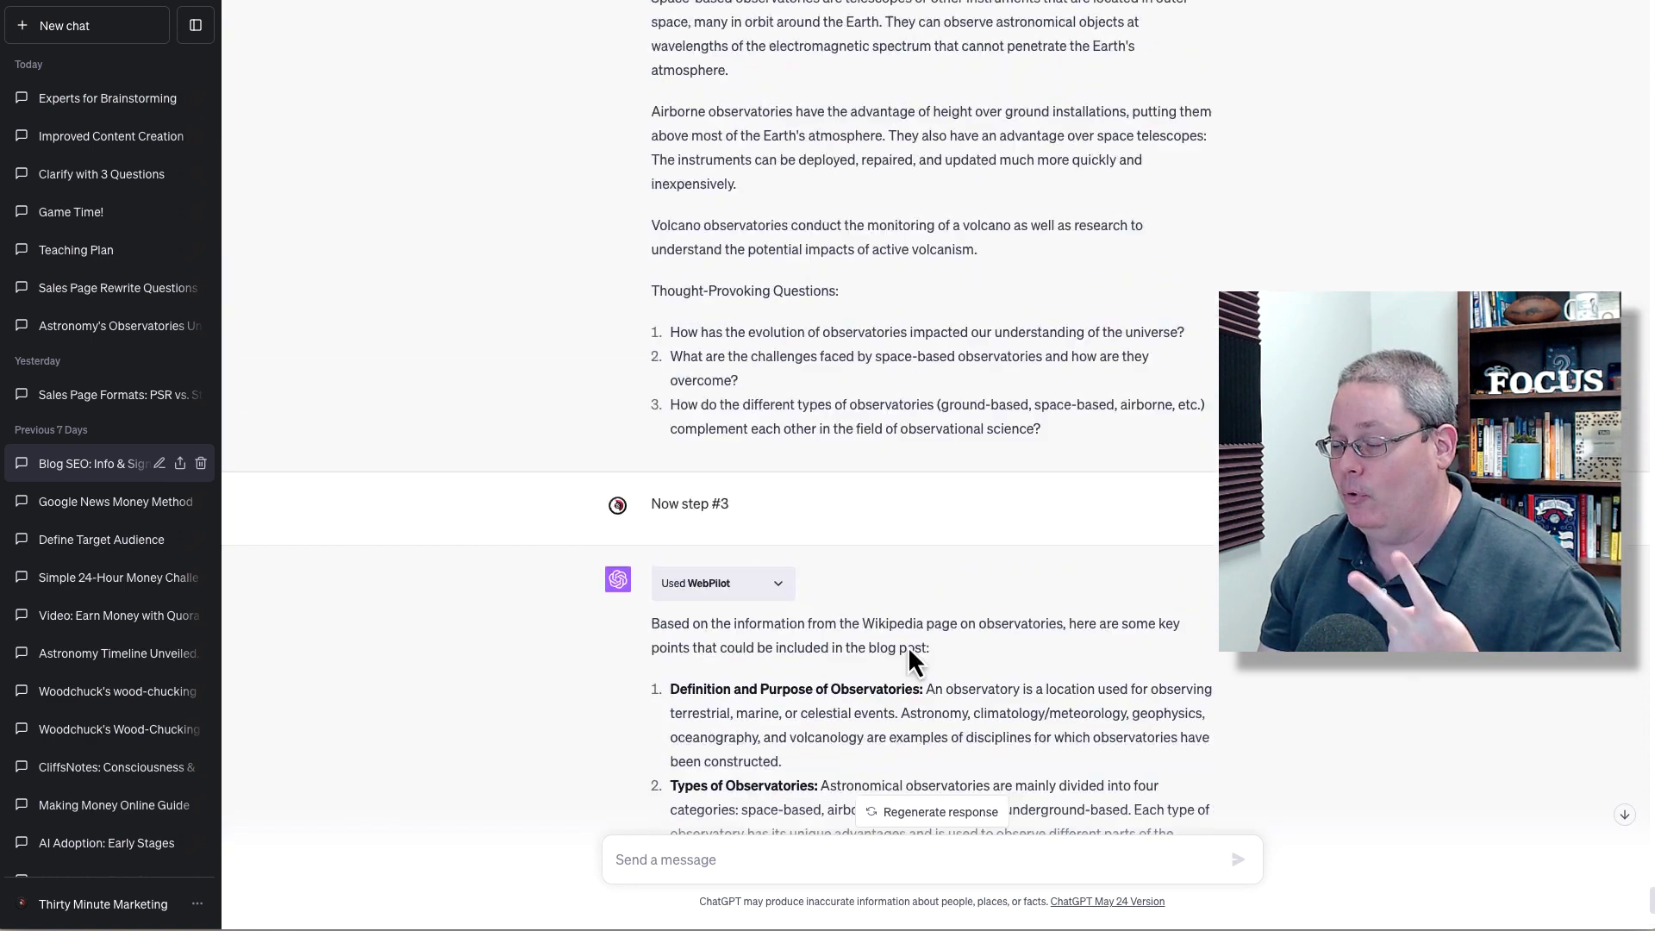
drag(843, 523, 651, 515)
scroll(898, 558, up, 4)
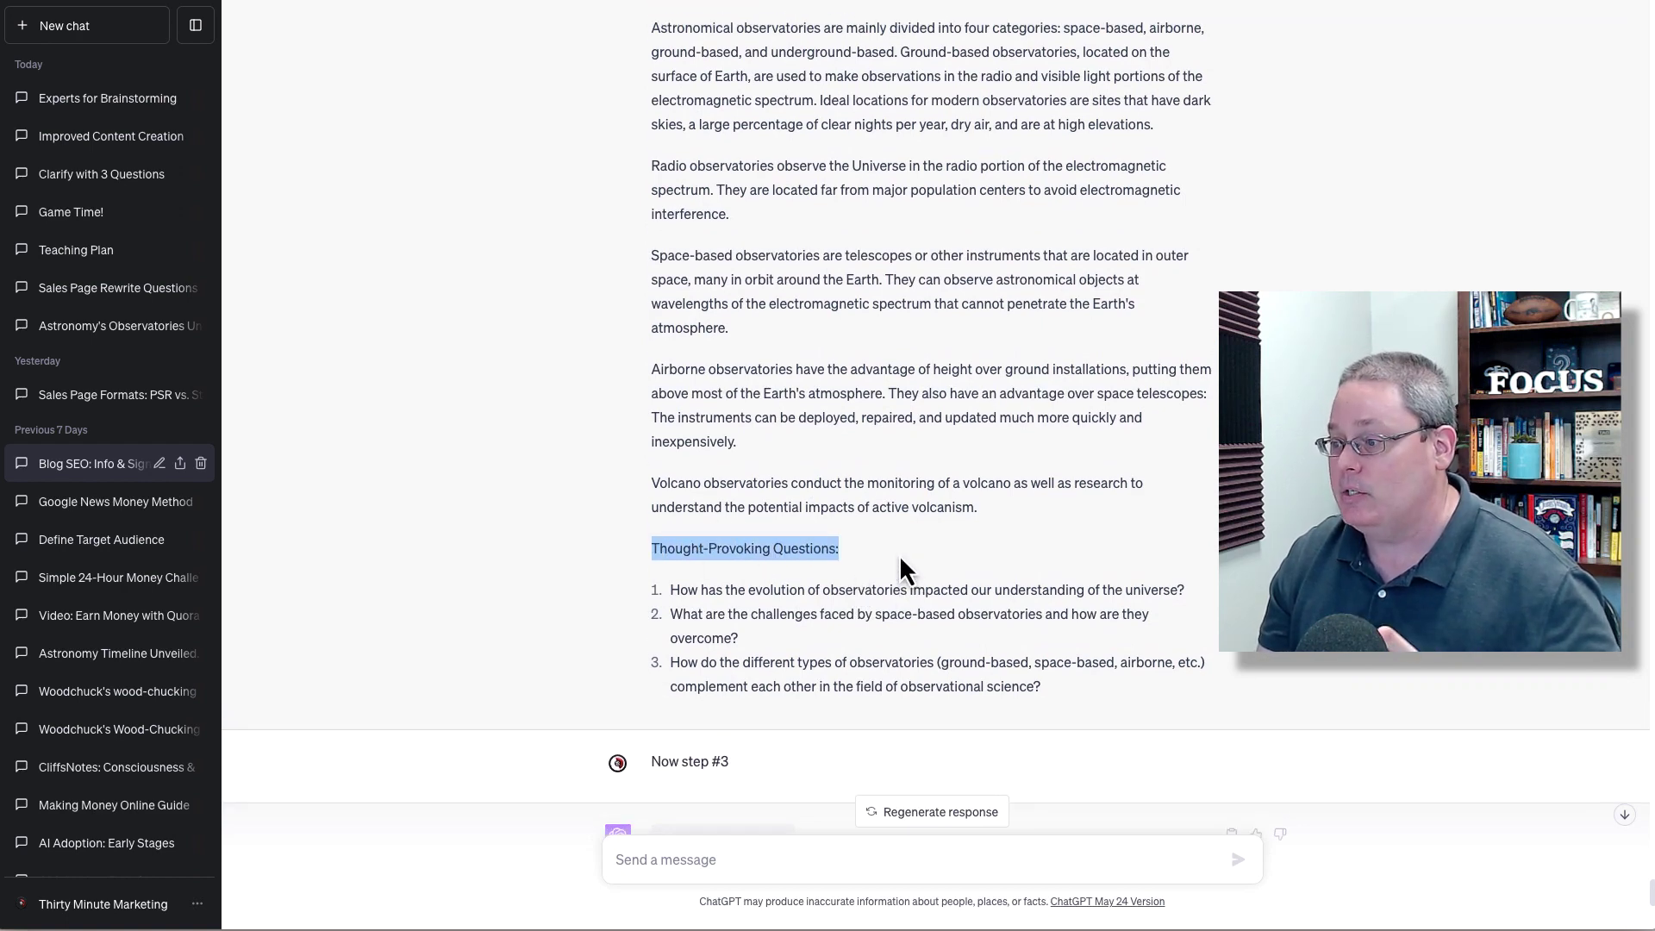
scroll(888, 575, up, 6)
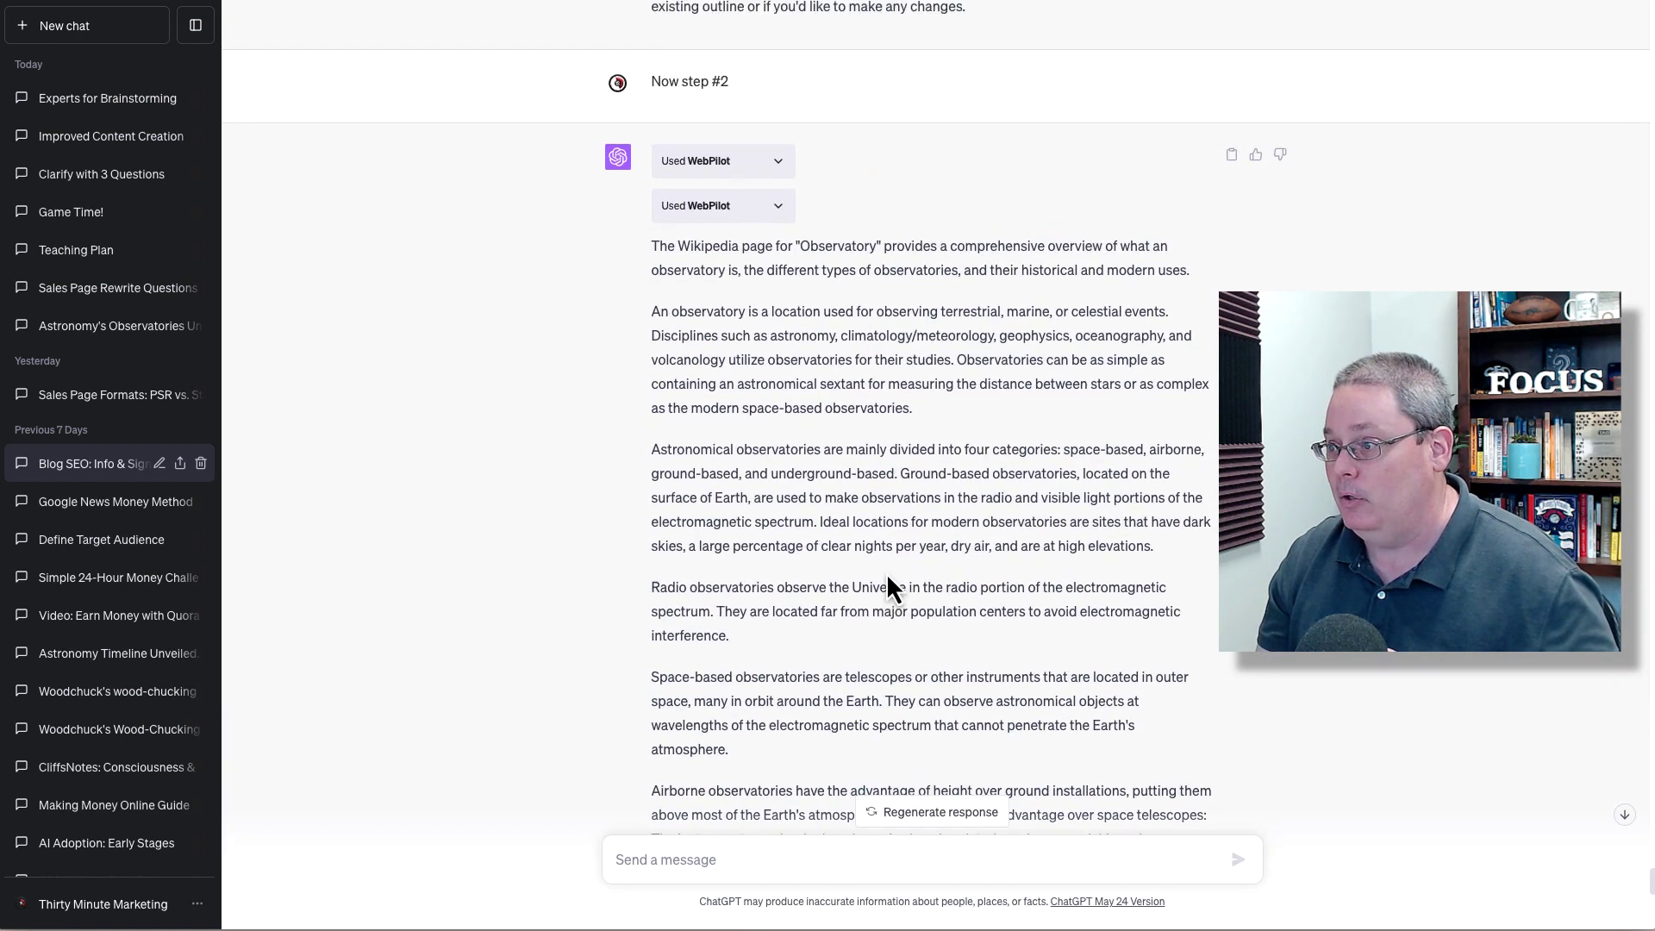
scroll(886, 572, up, 6)
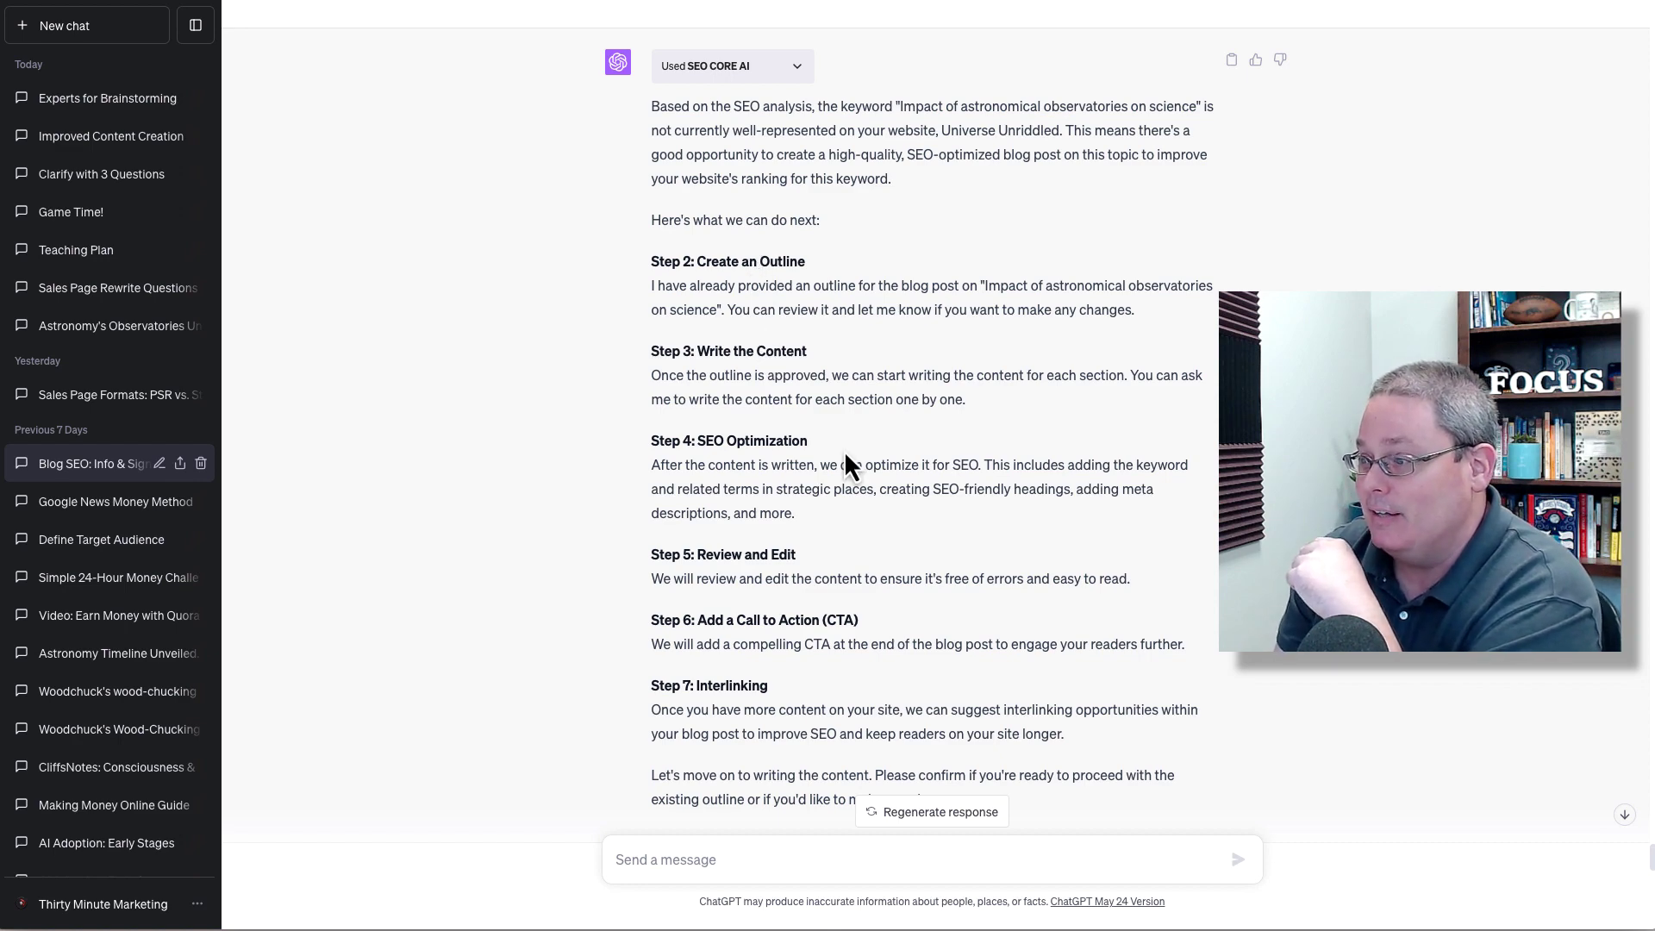
Step: Check the original ten-step guide's Keyword Research and SEO Analysis, Top-Ranking Sites Analysis and Blog Post Title steps against the later replies
scroll(836, 284, up, 8)
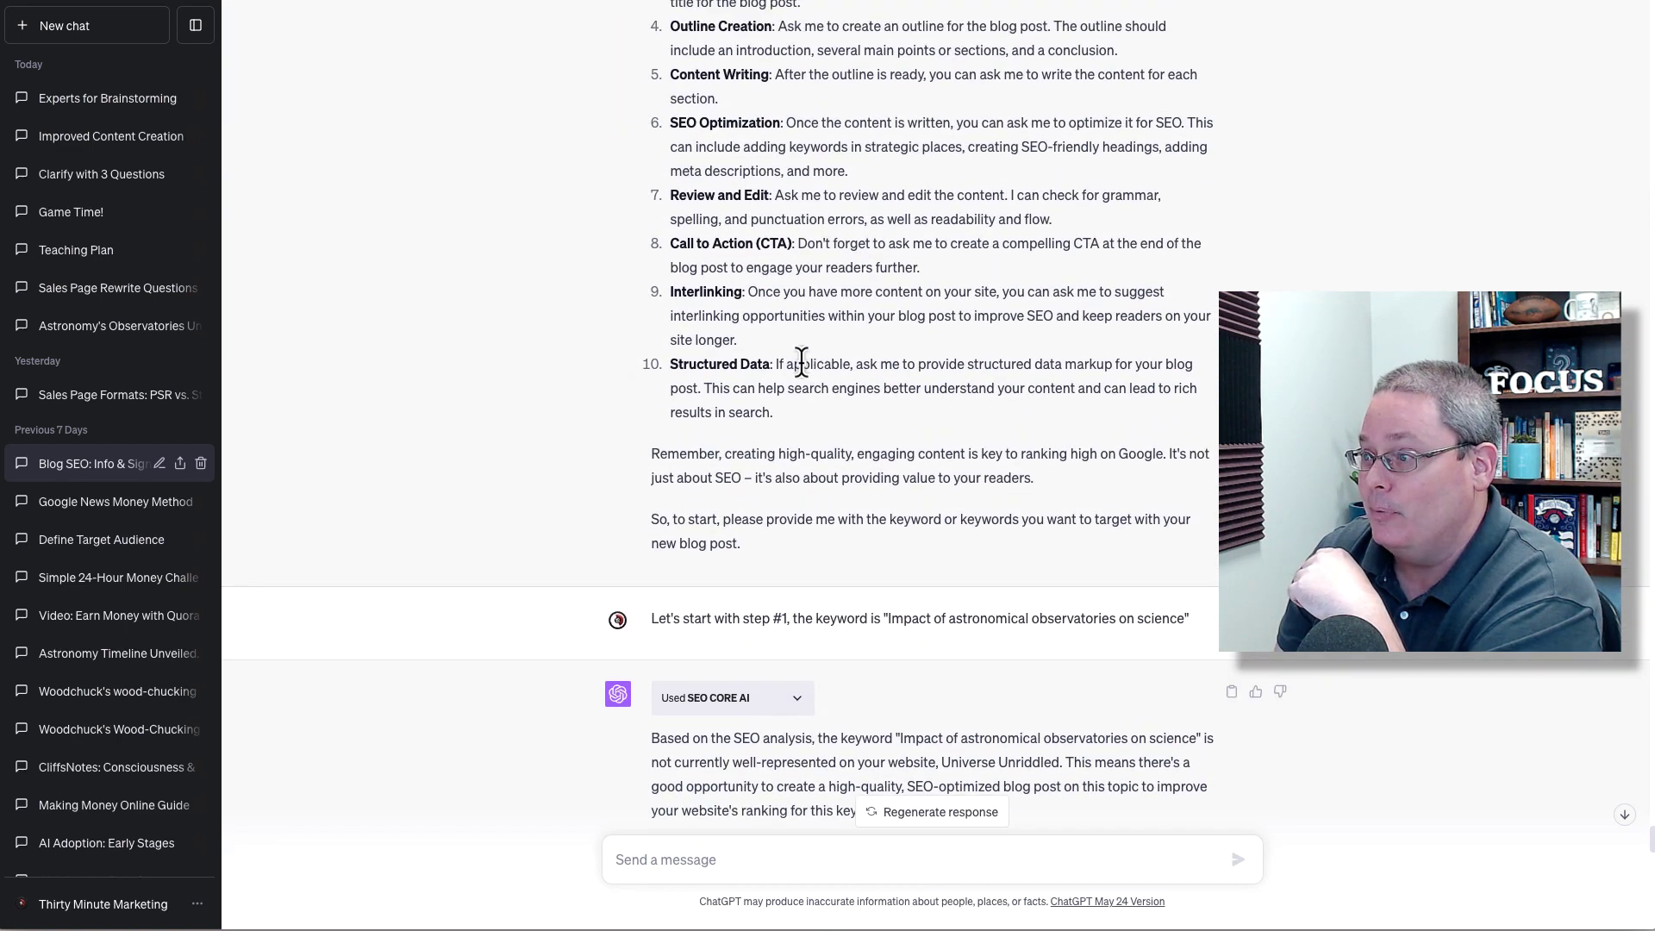
scroll(784, 324, up, 3)
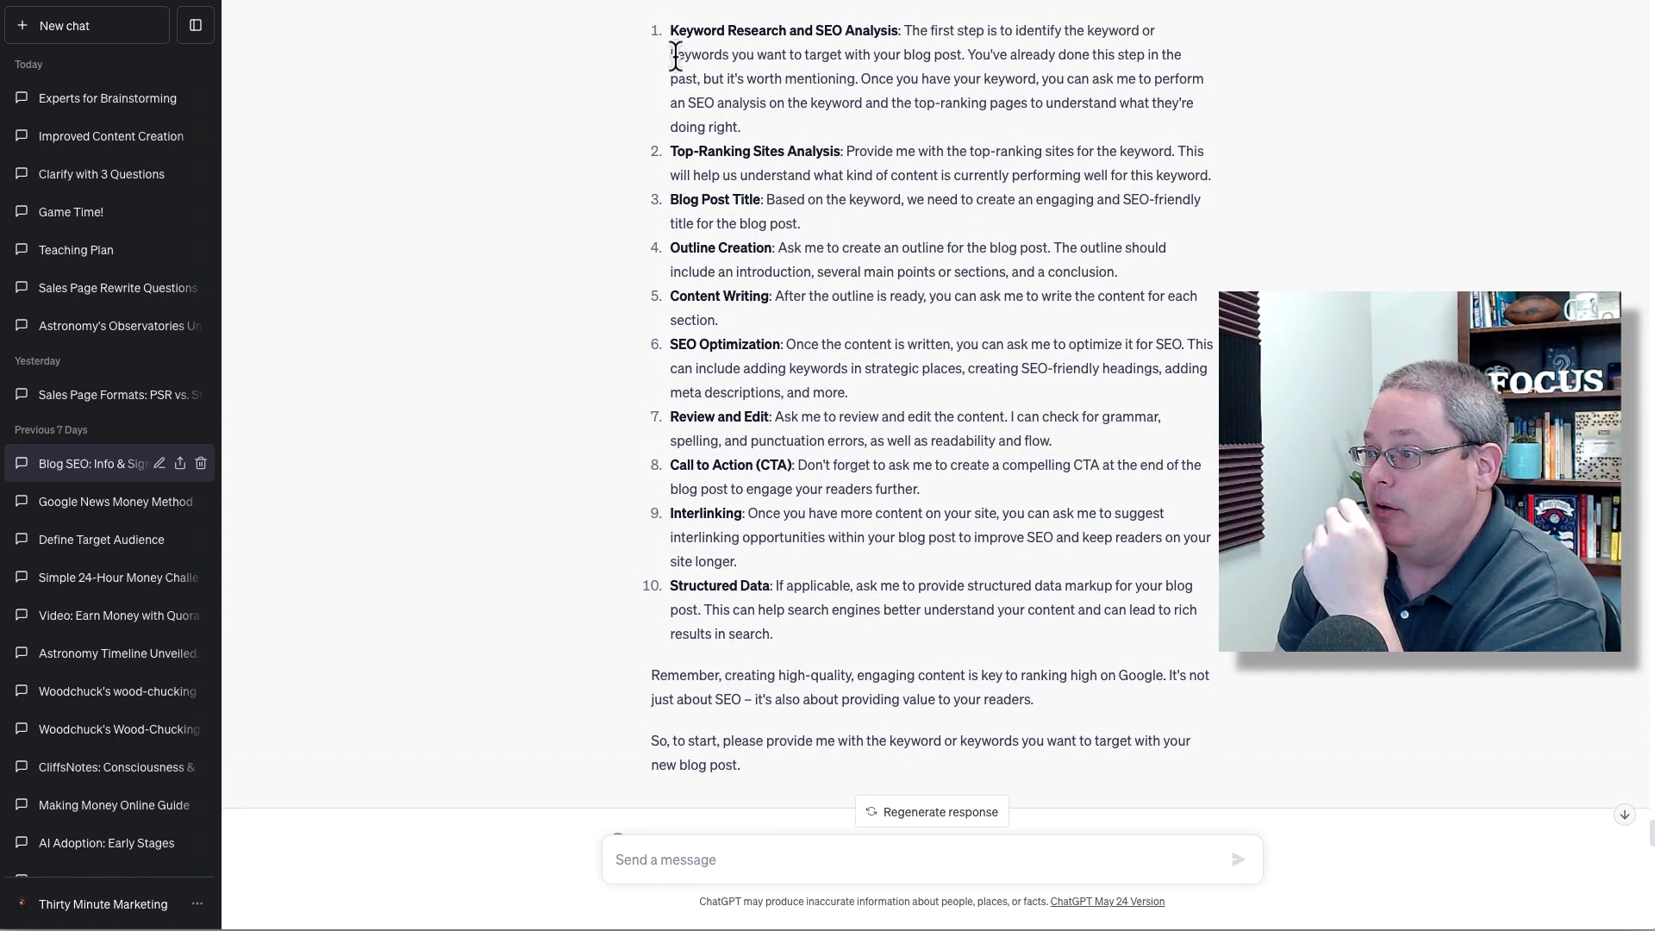
drag(670, 30, 903, 30)
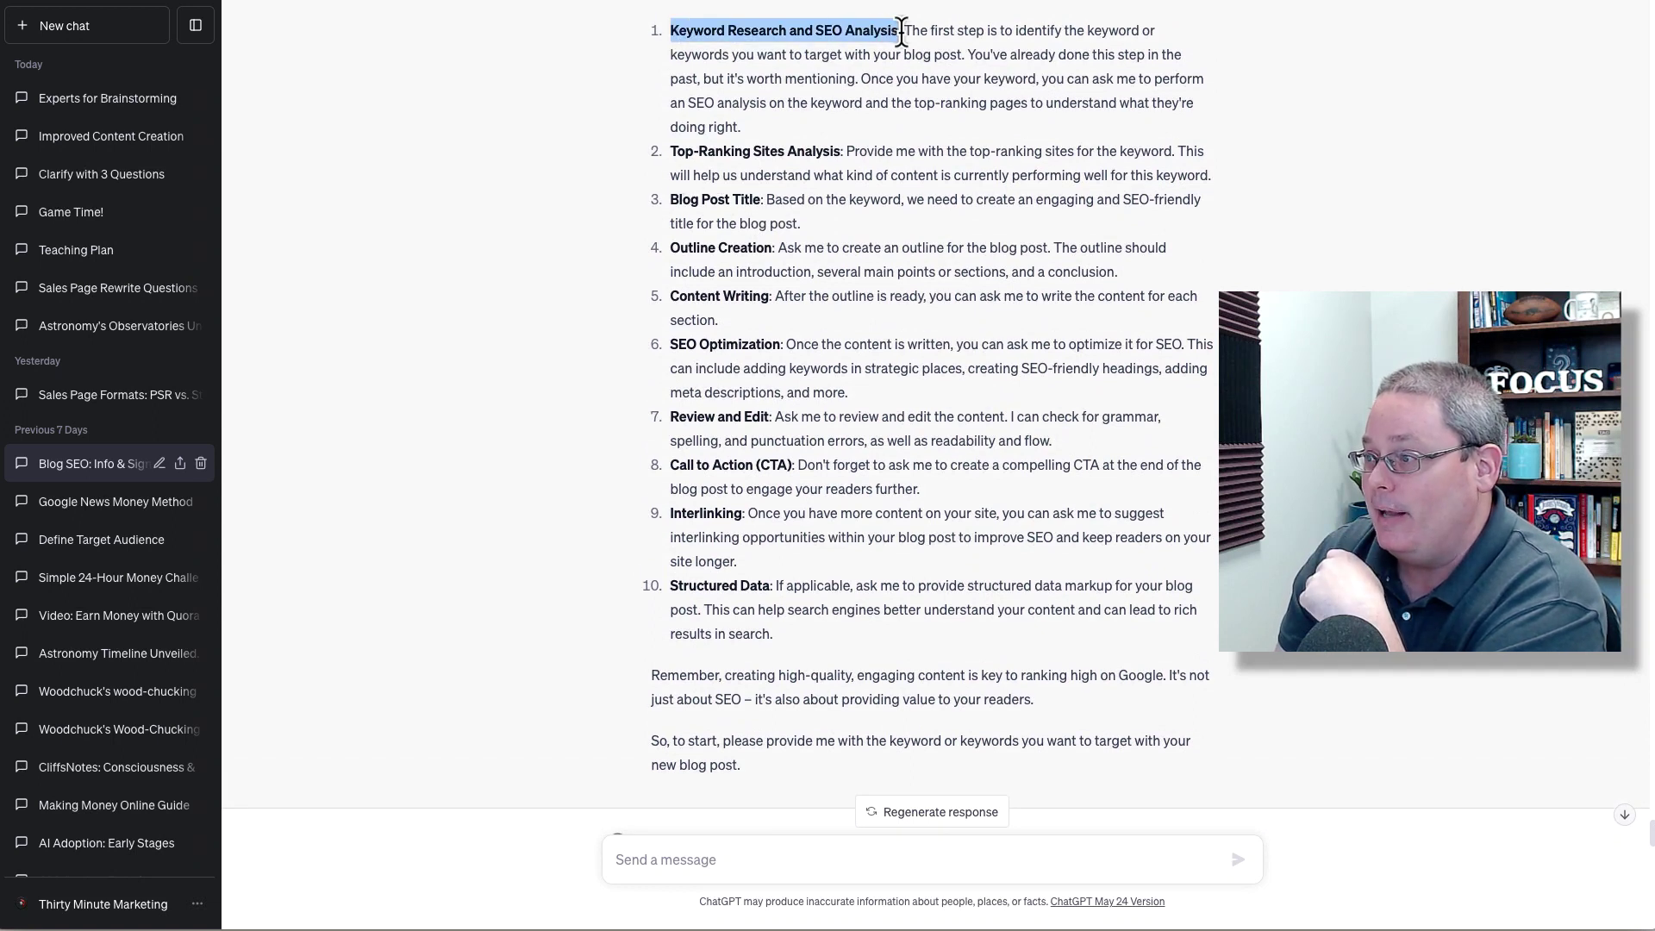
click(673, 151)
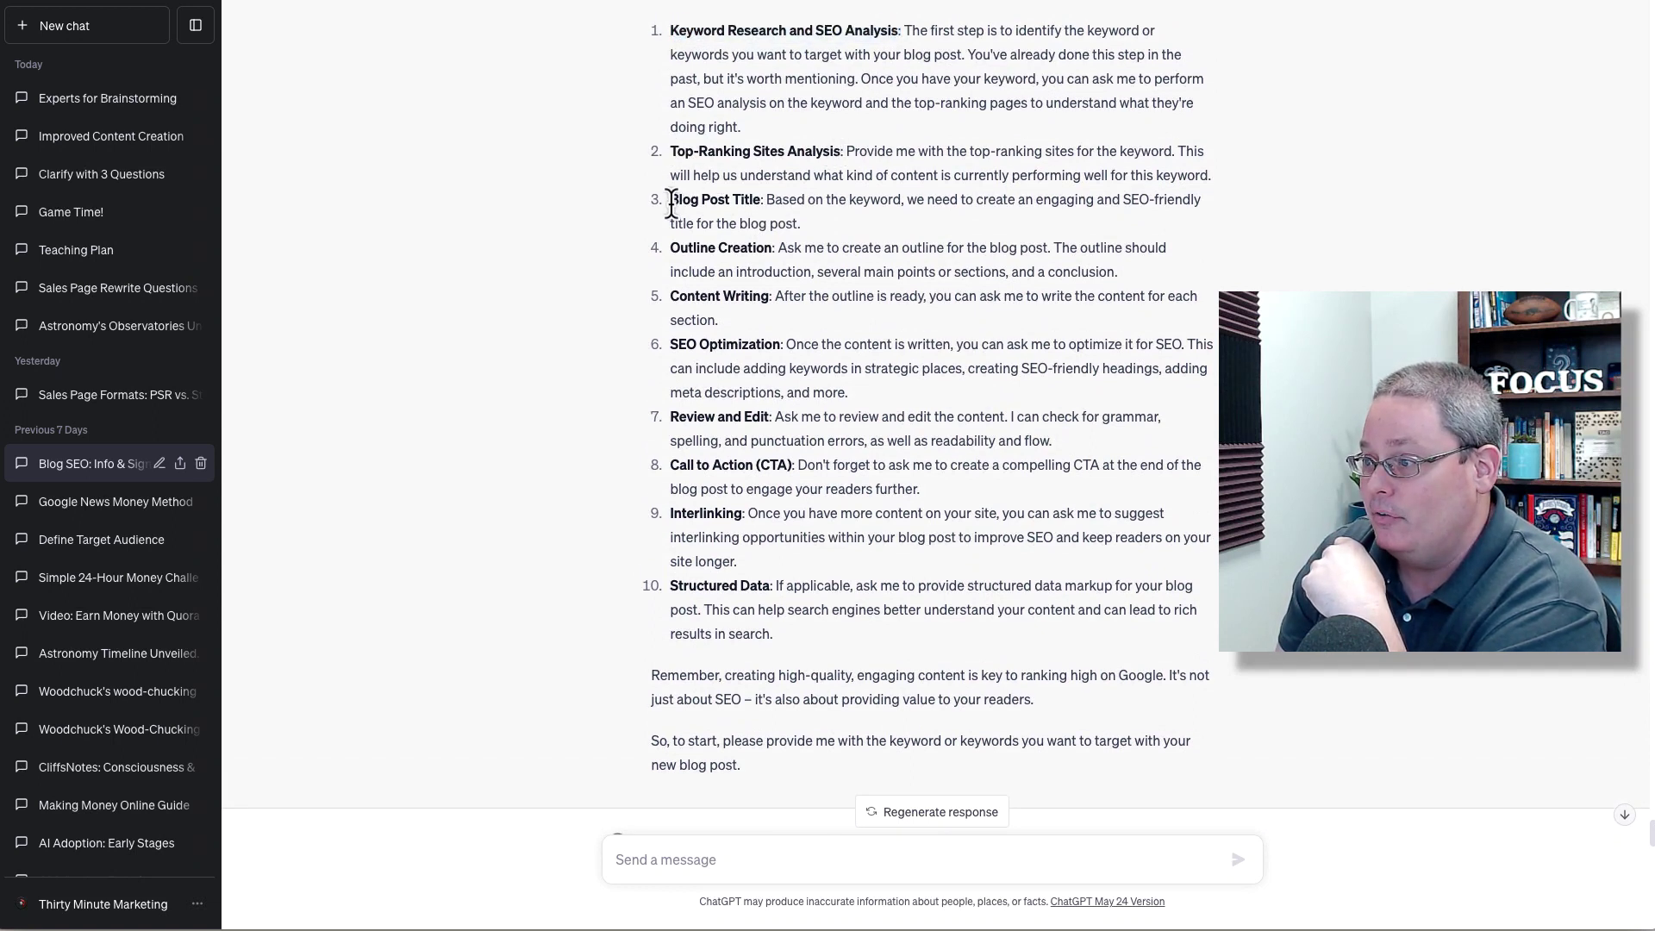
drag(670, 199, 767, 199)
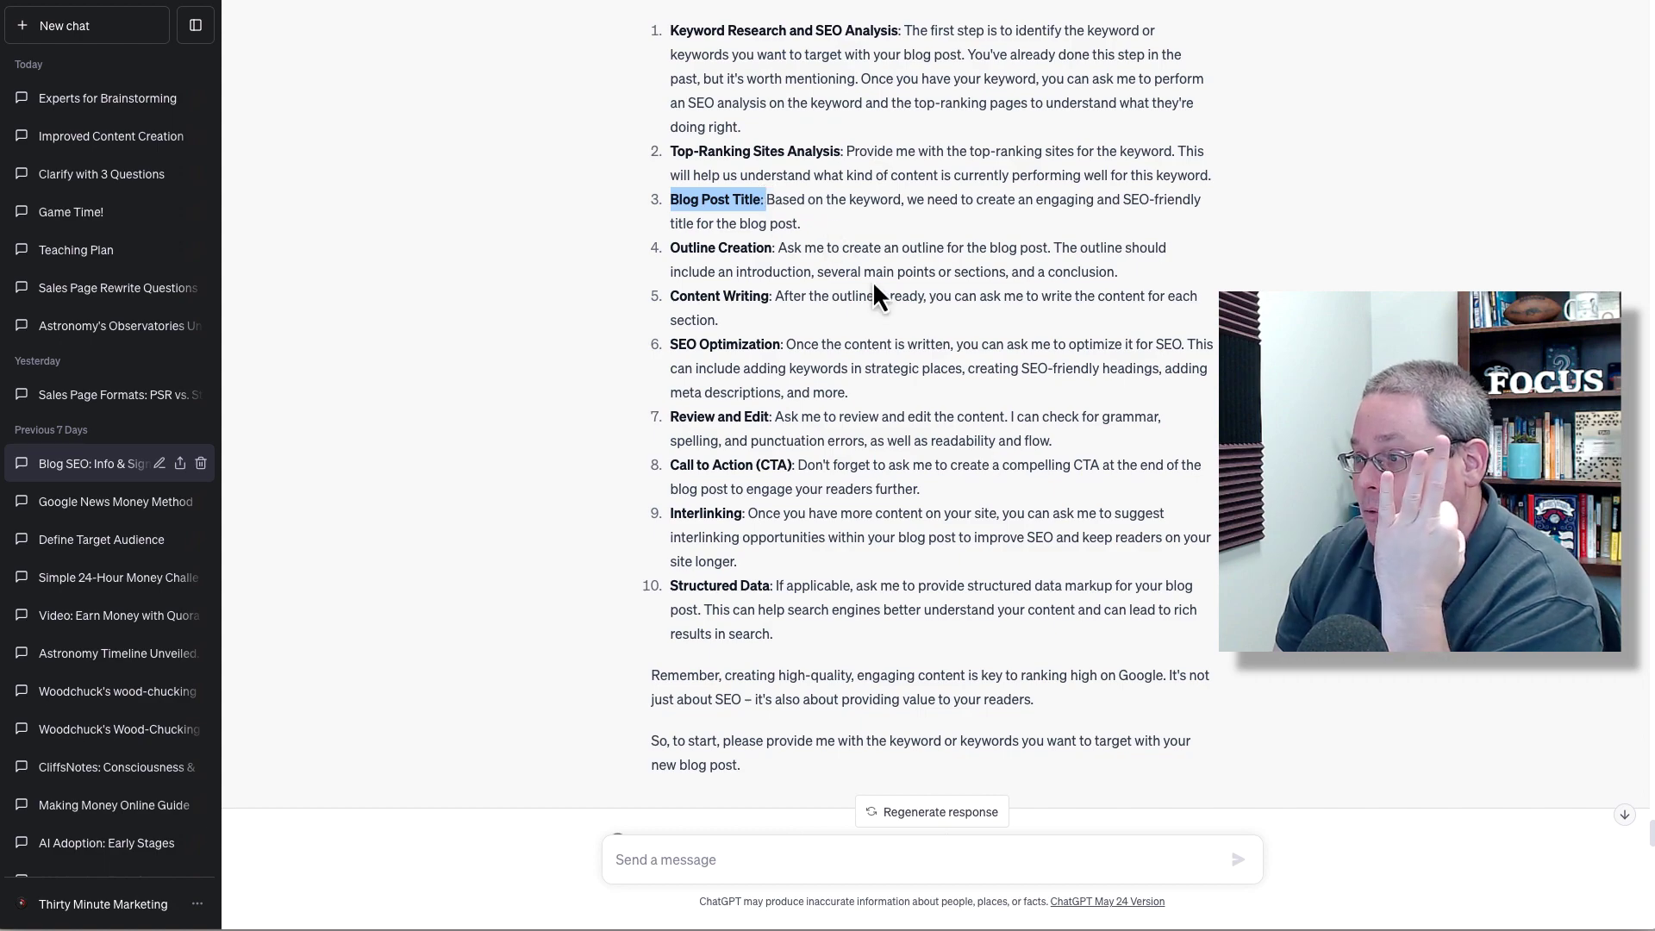
scroll(909, 421, down, 20)
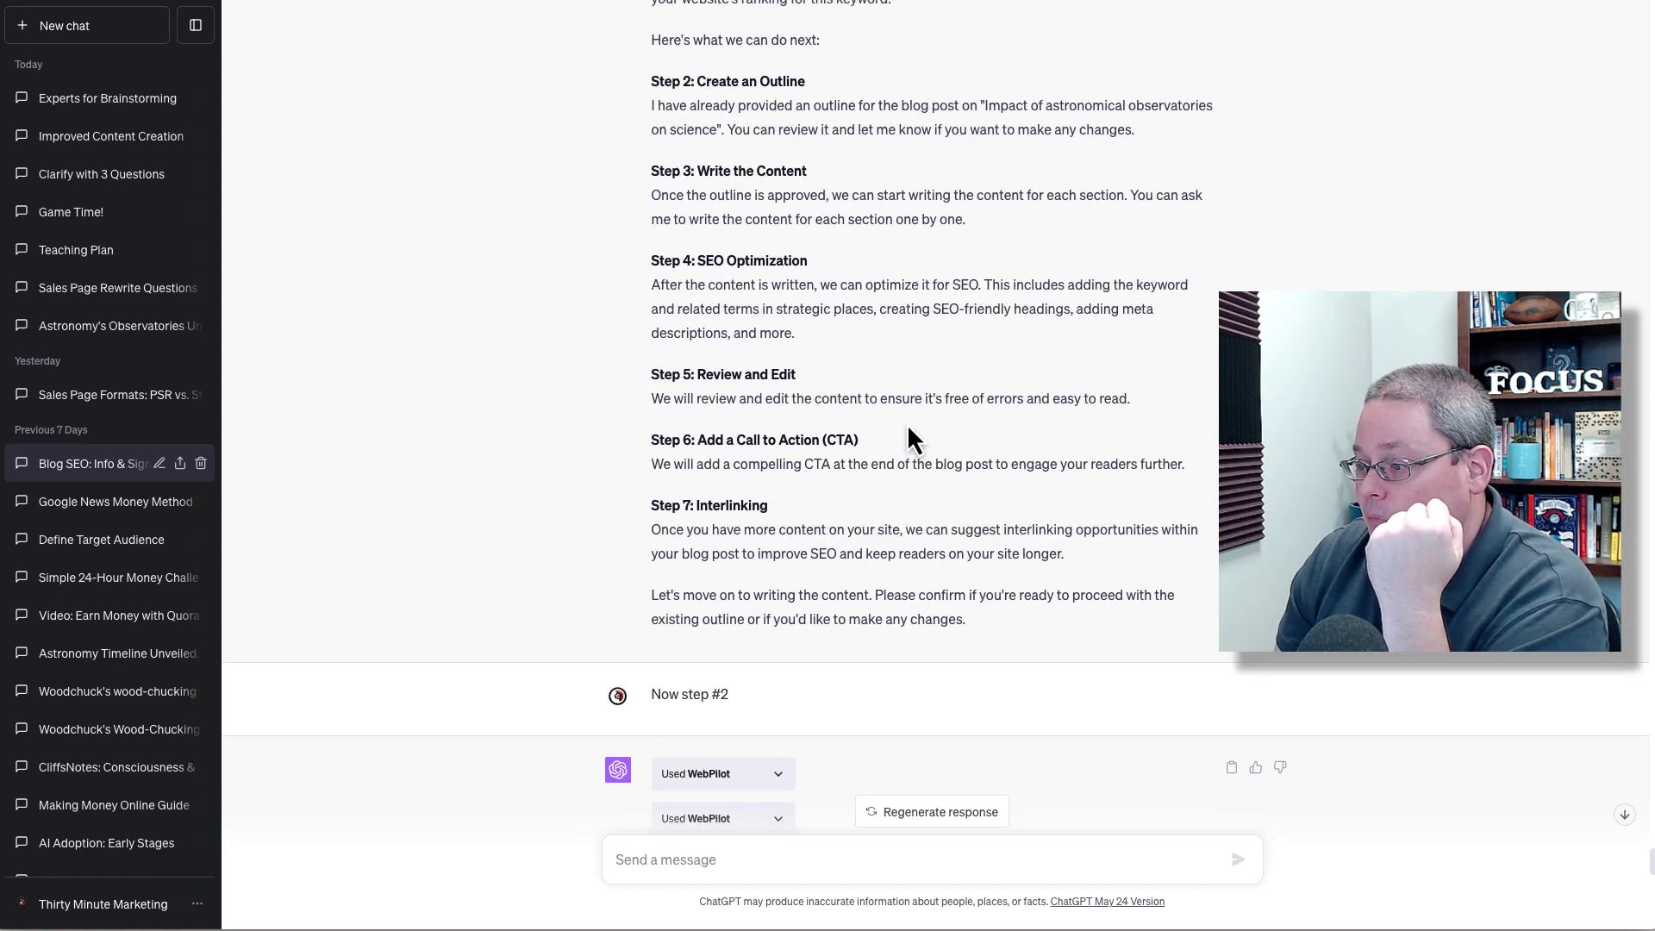
scroll(907, 422, down, 15)
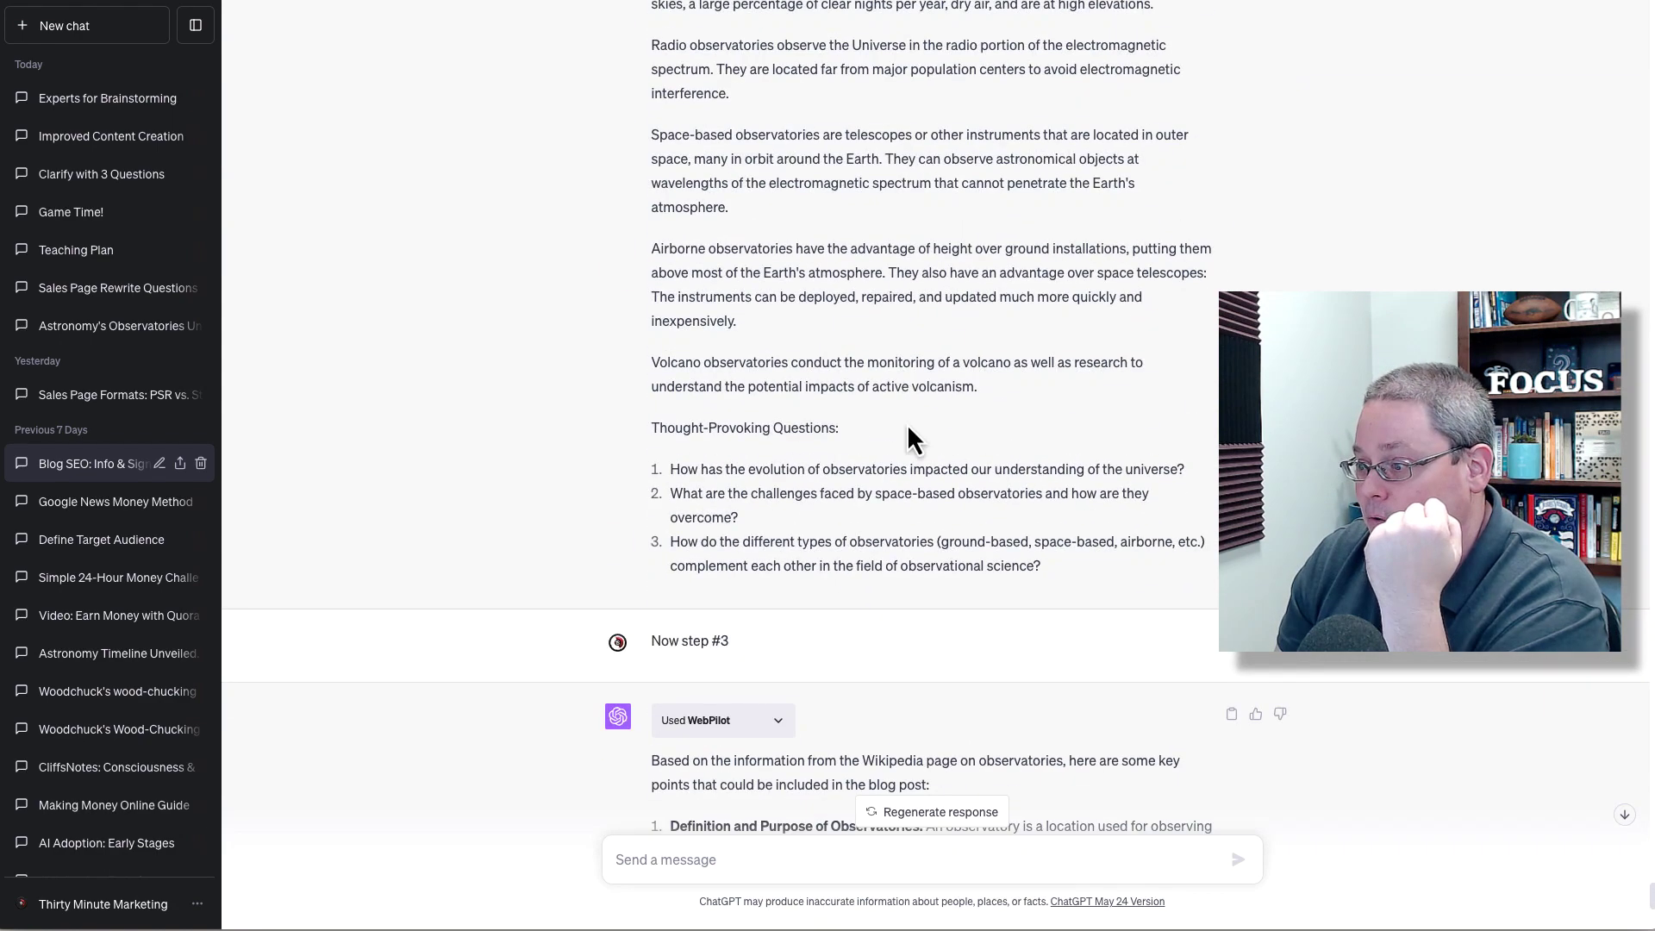
scroll(906, 423, down, 2)
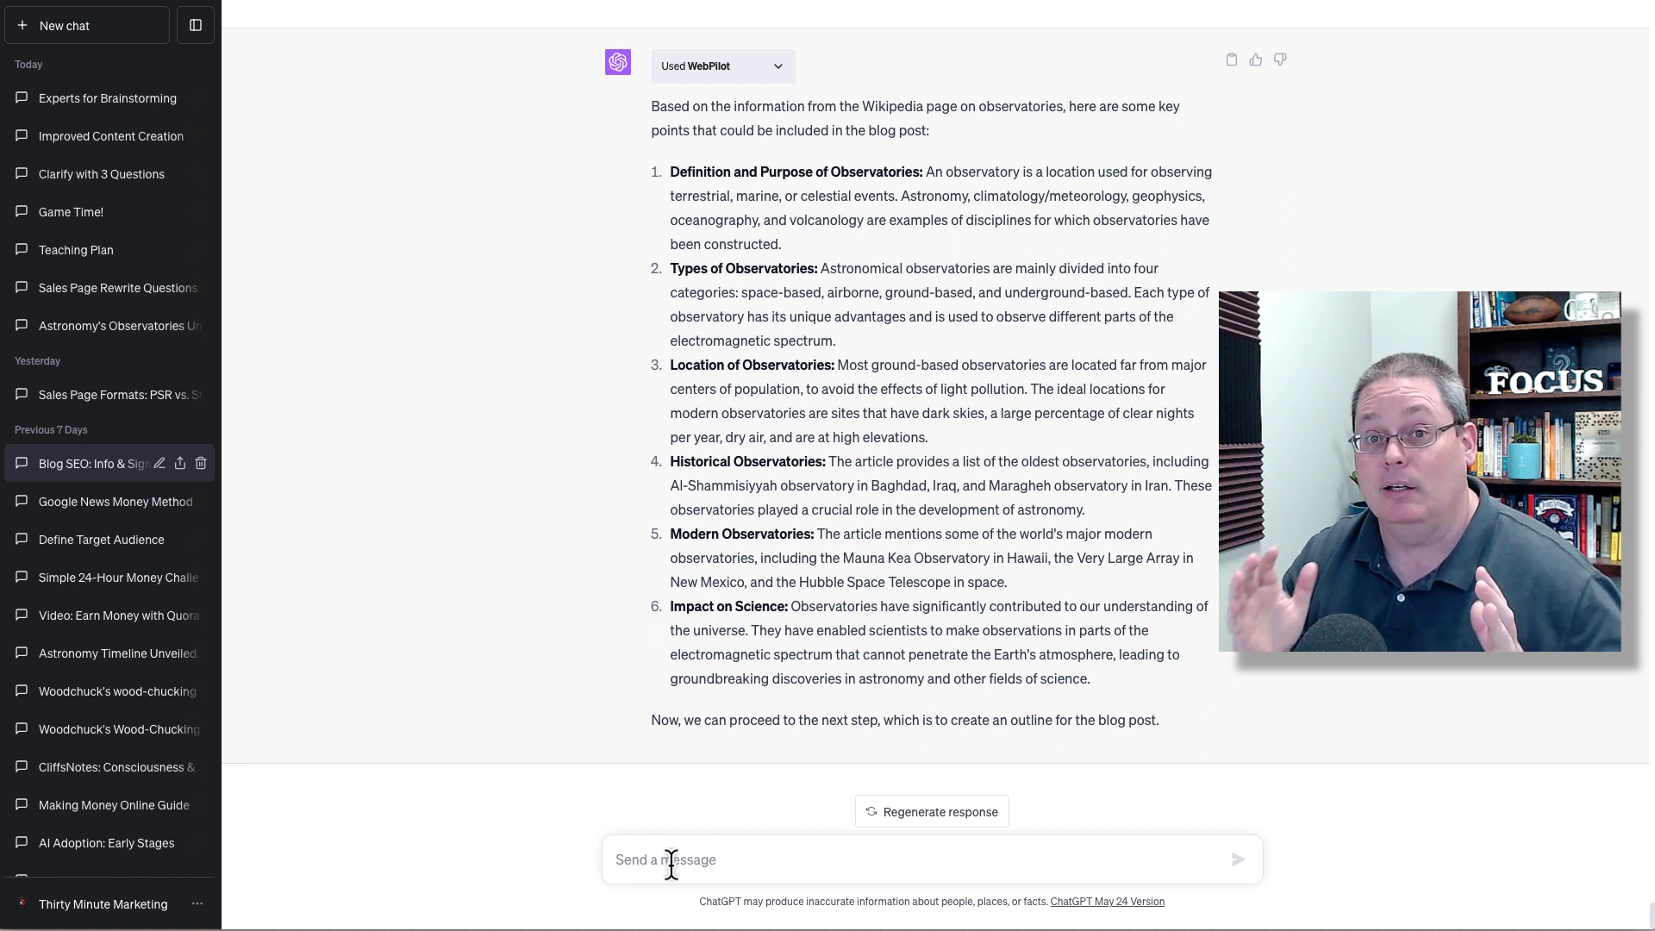
Step: Ask which step of which process this is, with the completed and remaining steps for a blog post on "Impact of astronomical observatories on science"
text(What step of what process are we on right now? Please show me the steps we've done and the steps we need to do next to write a blog post on this keyword, "Impact of astronomical observatories on science".)
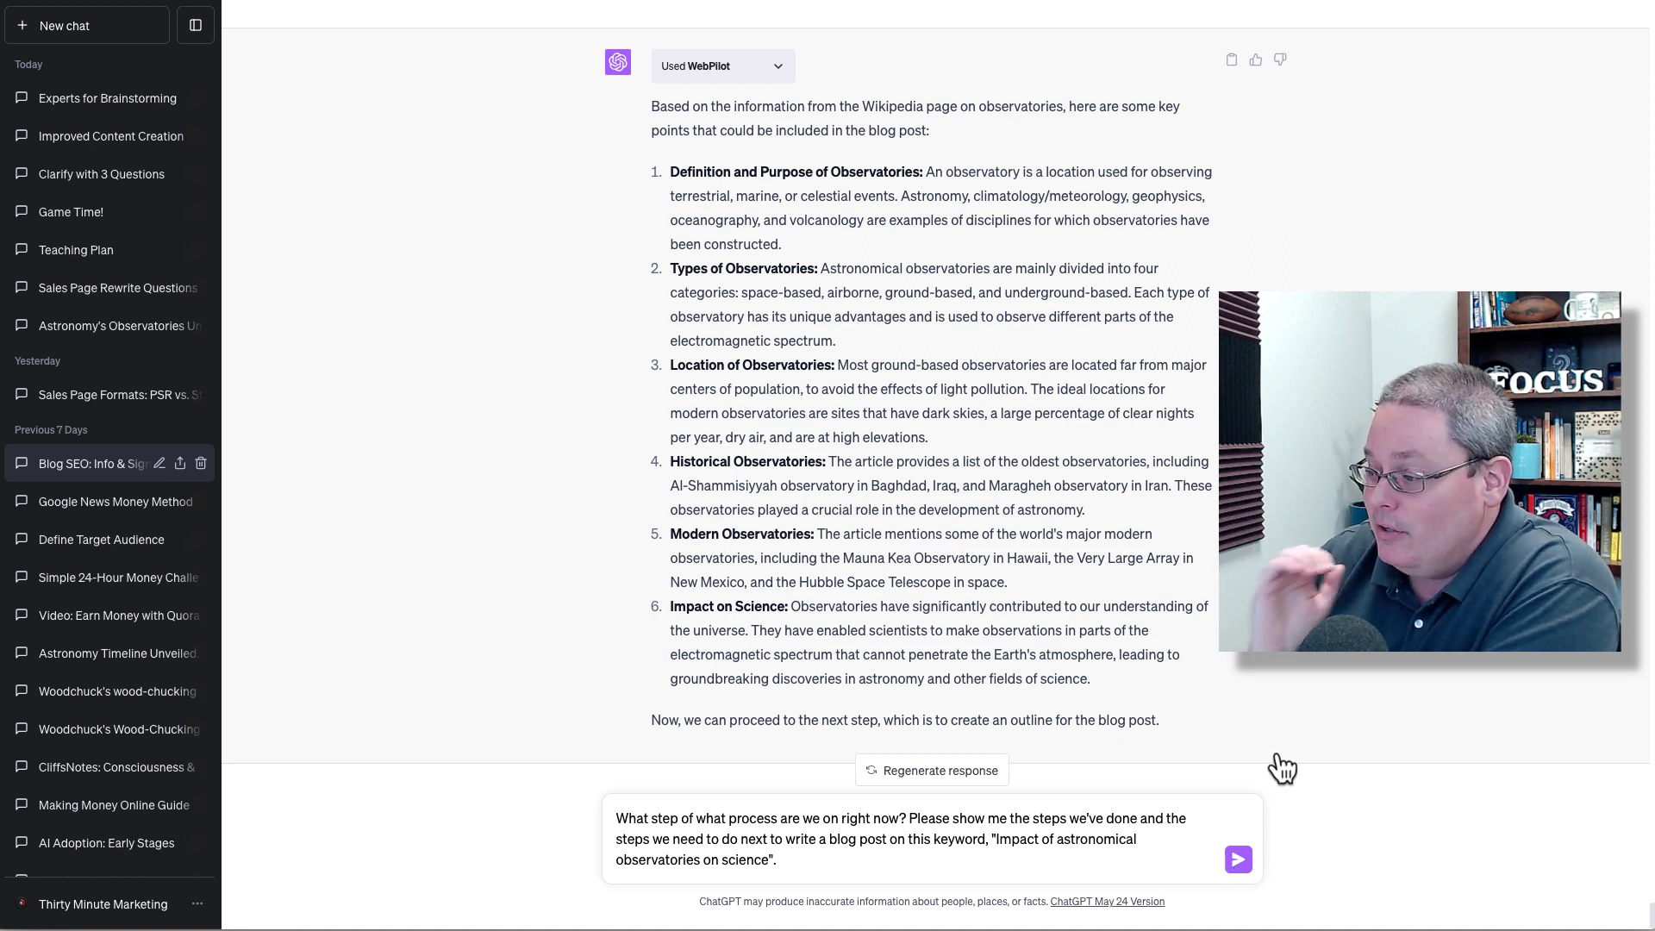
key(Return)
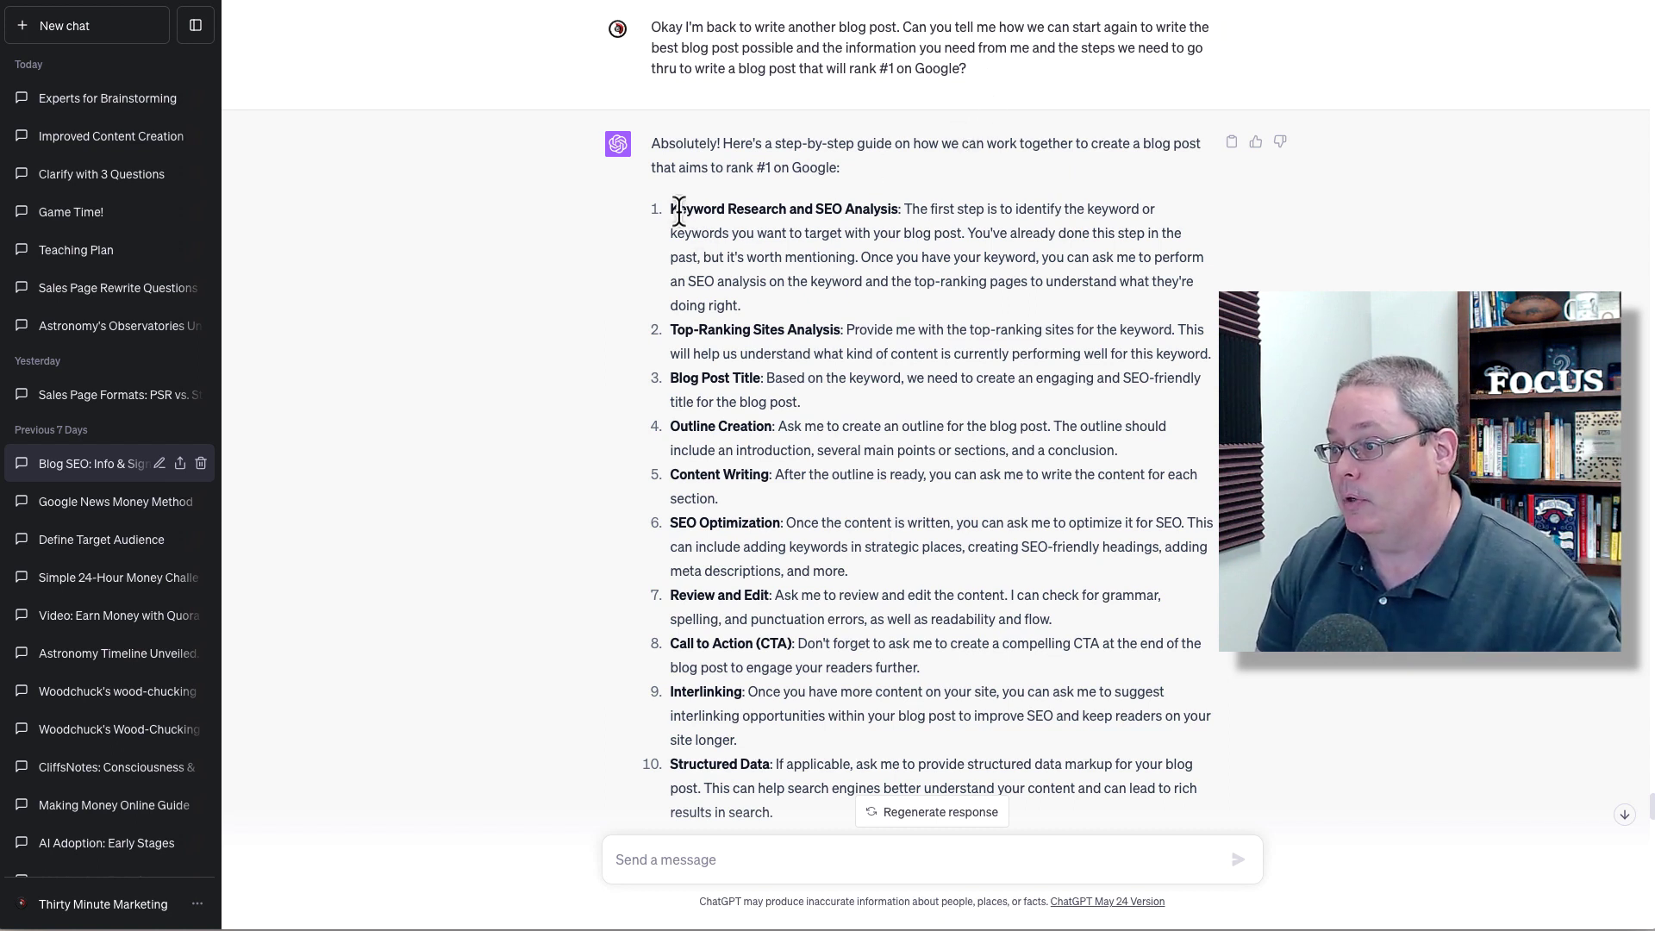
Step: Compare the original guide's first three steps with the recap's Steps Completed list and its Outline Creation step
drag(671, 210, 898, 215)
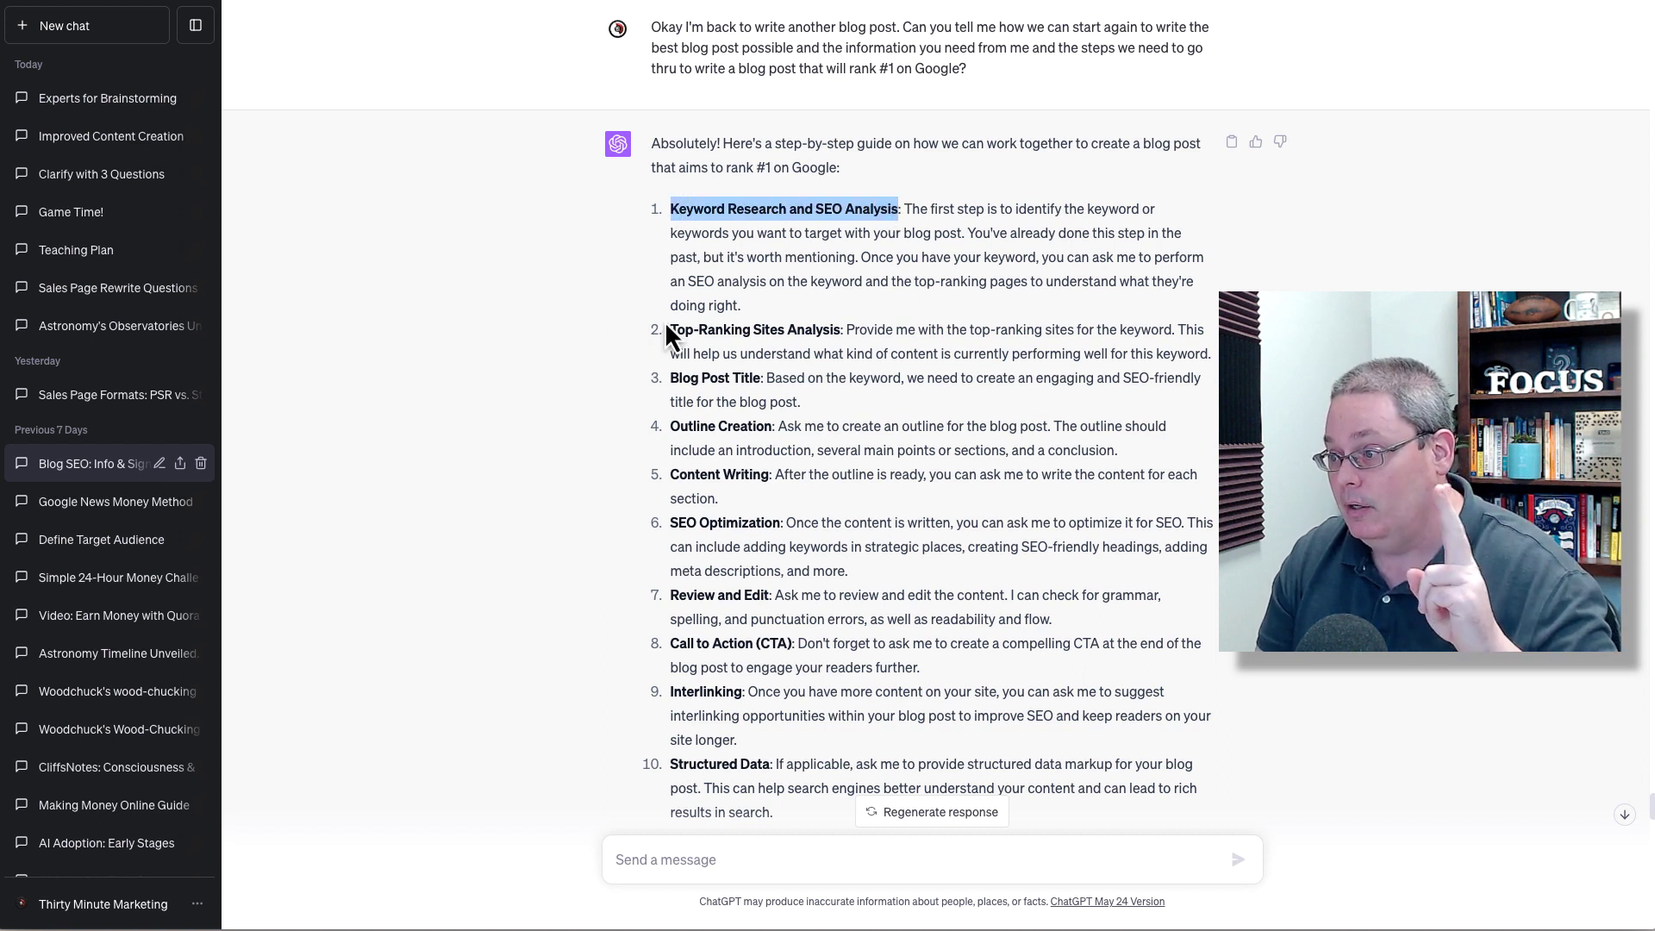
drag(671, 331, 853, 332)
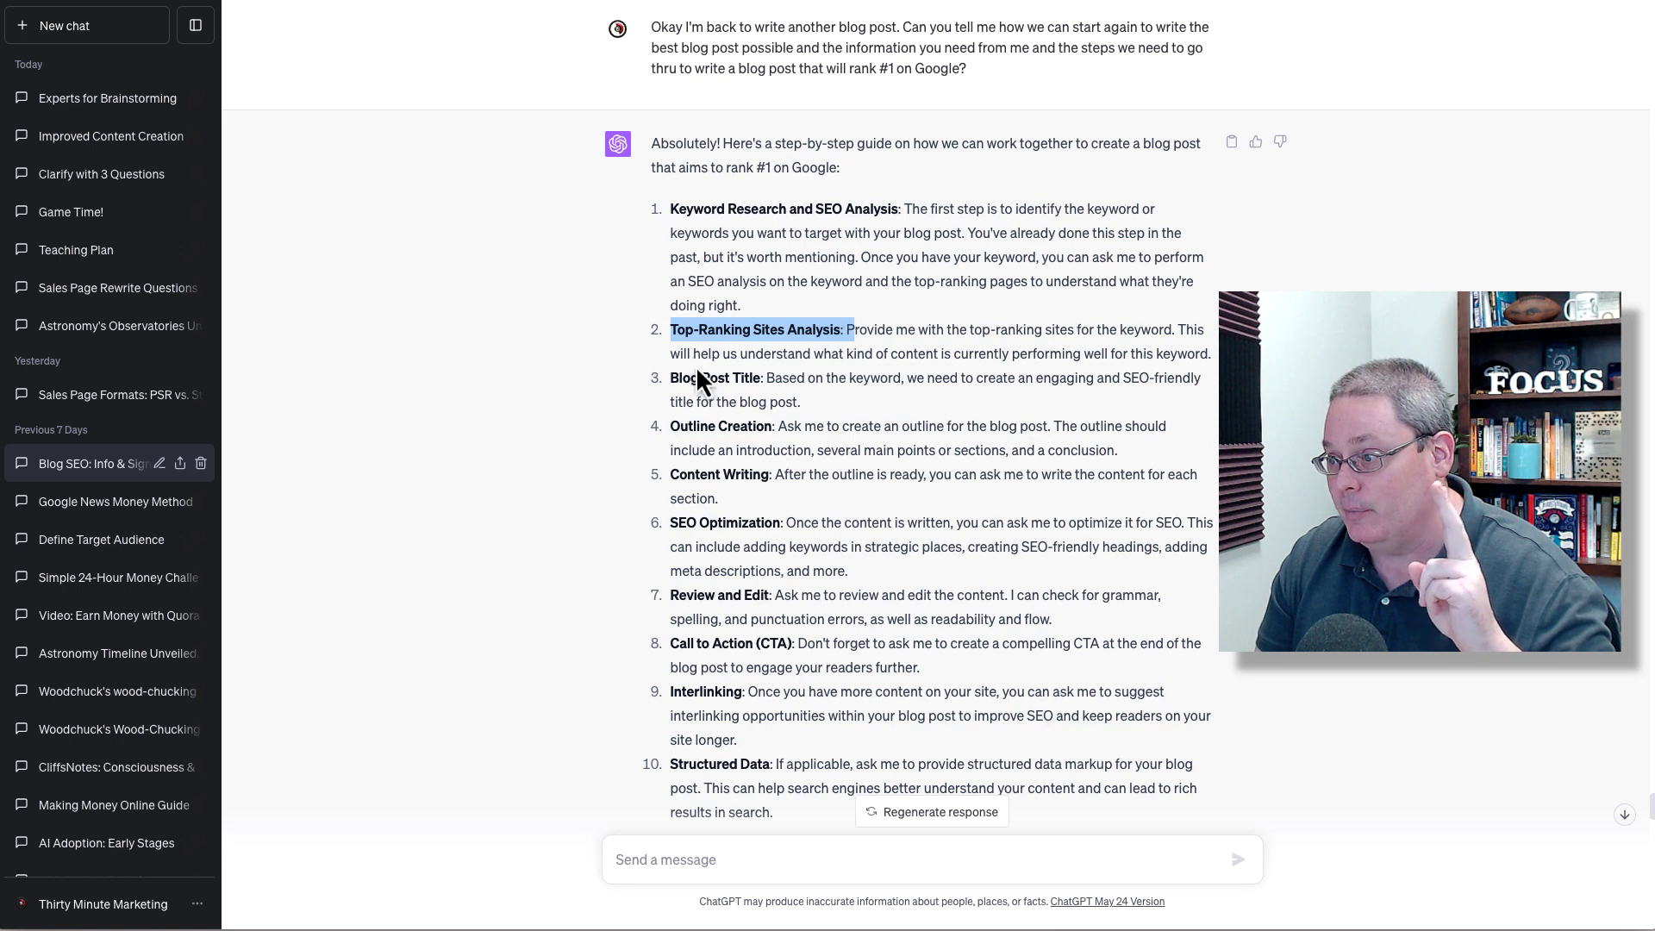
drag(671, 379, 755, 380)
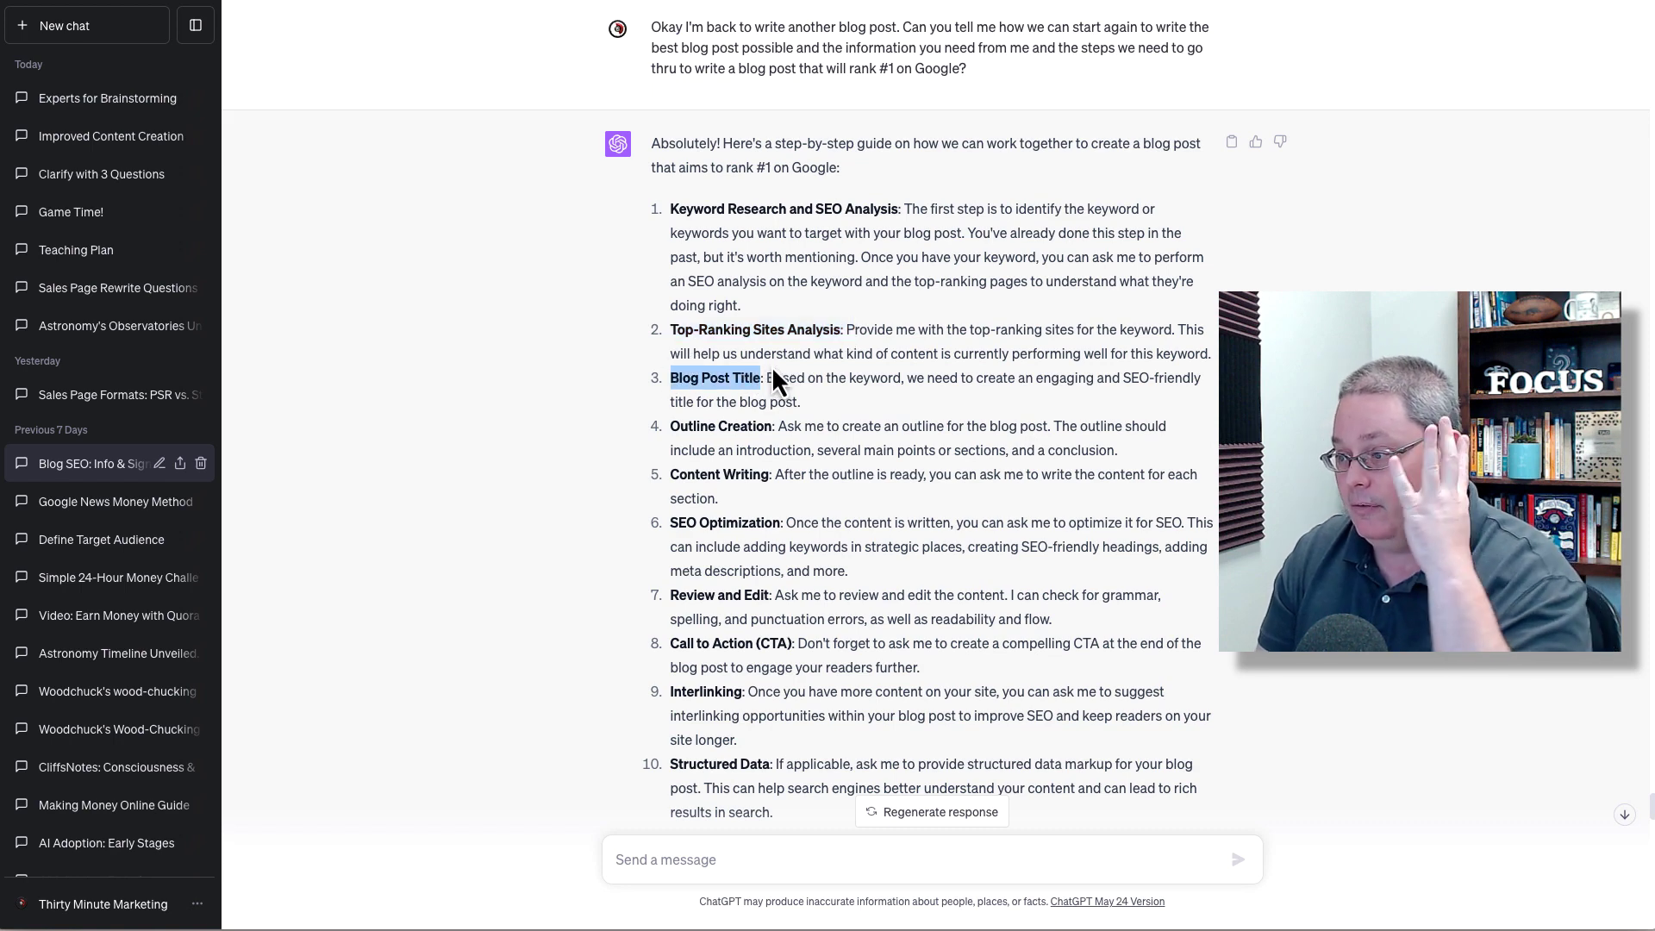
scroll(766, 513, down, 2)
scroll(764, 509, down, 20)
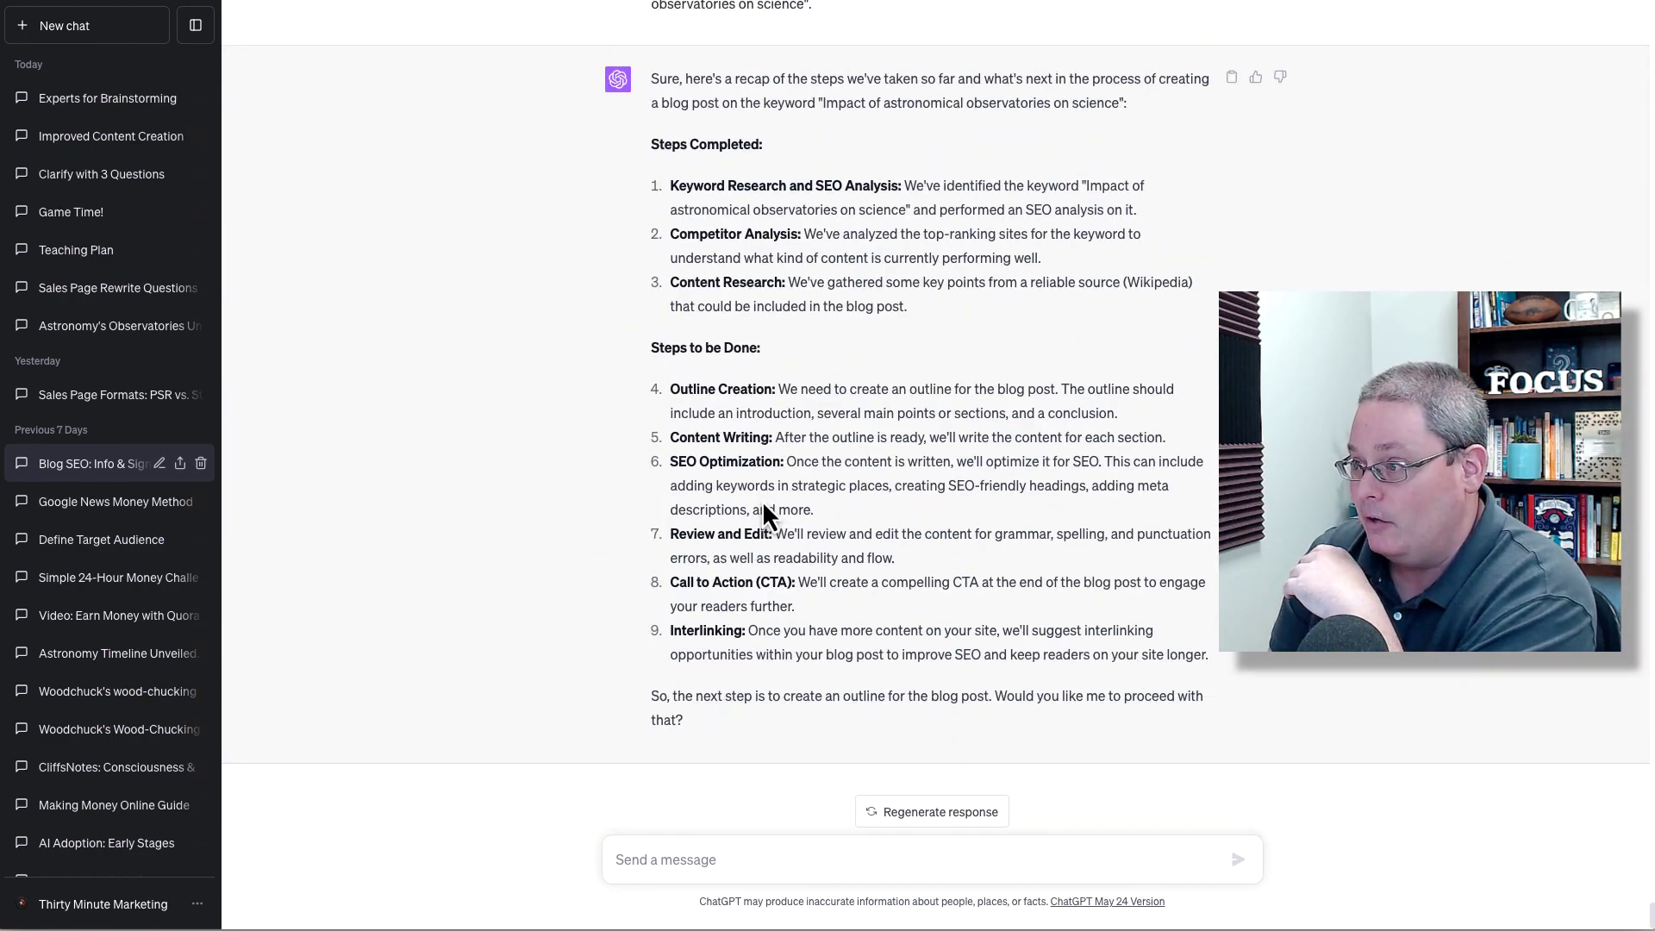
scroll(785, 105, up, 1)
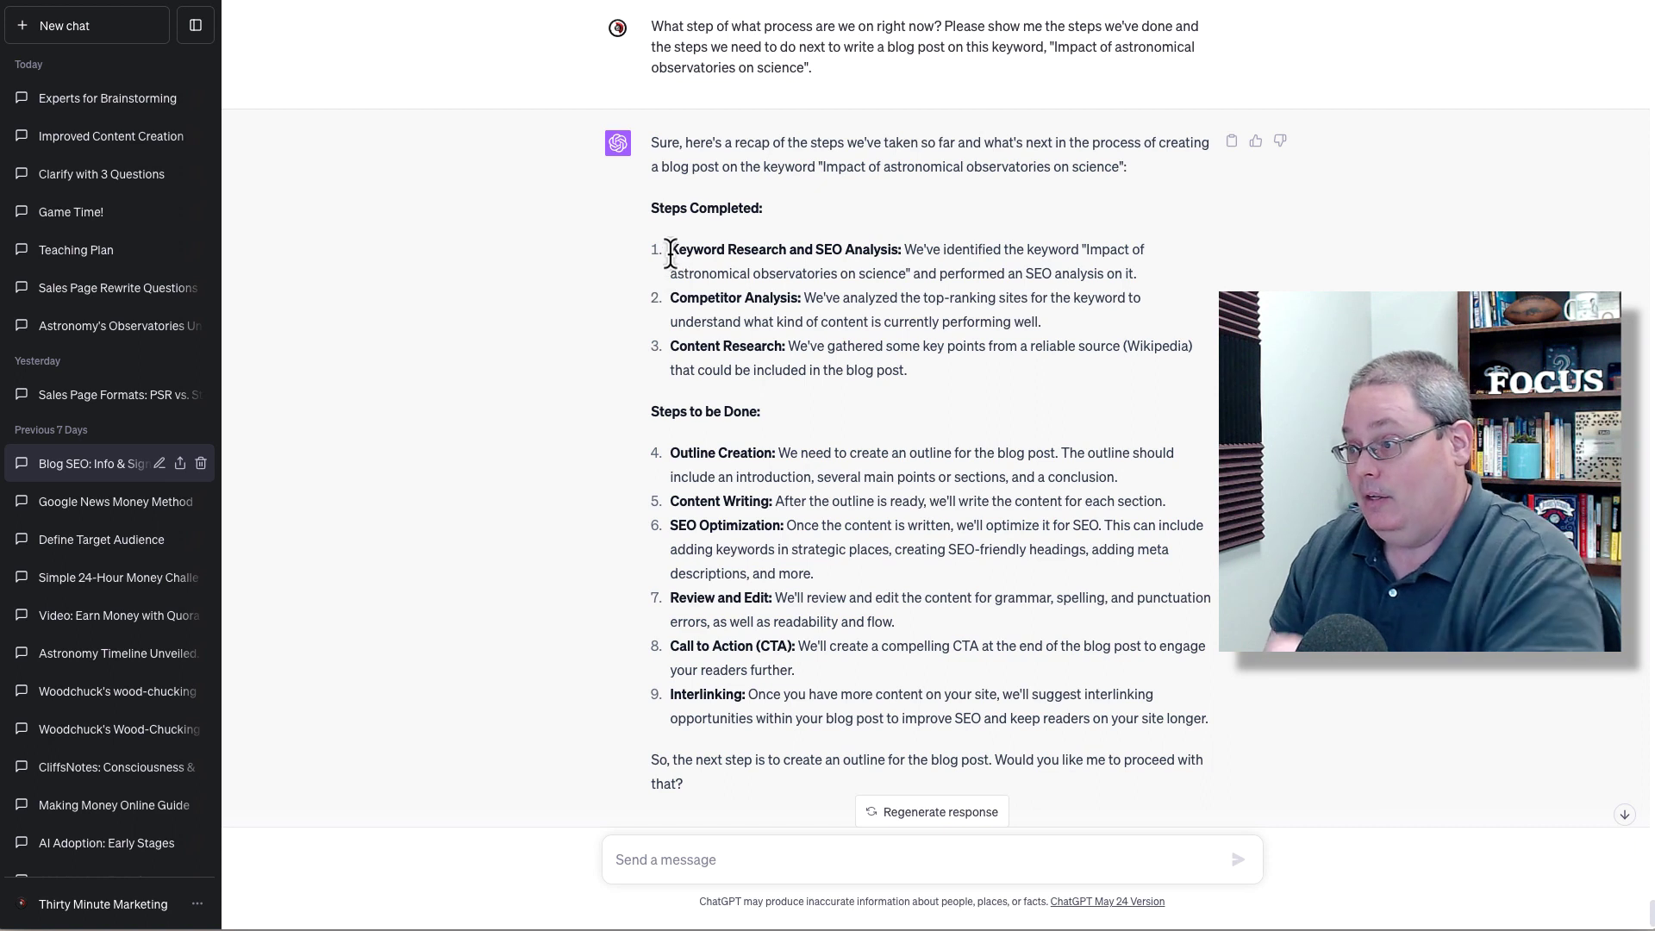
drag(671, 250, 902, 250)
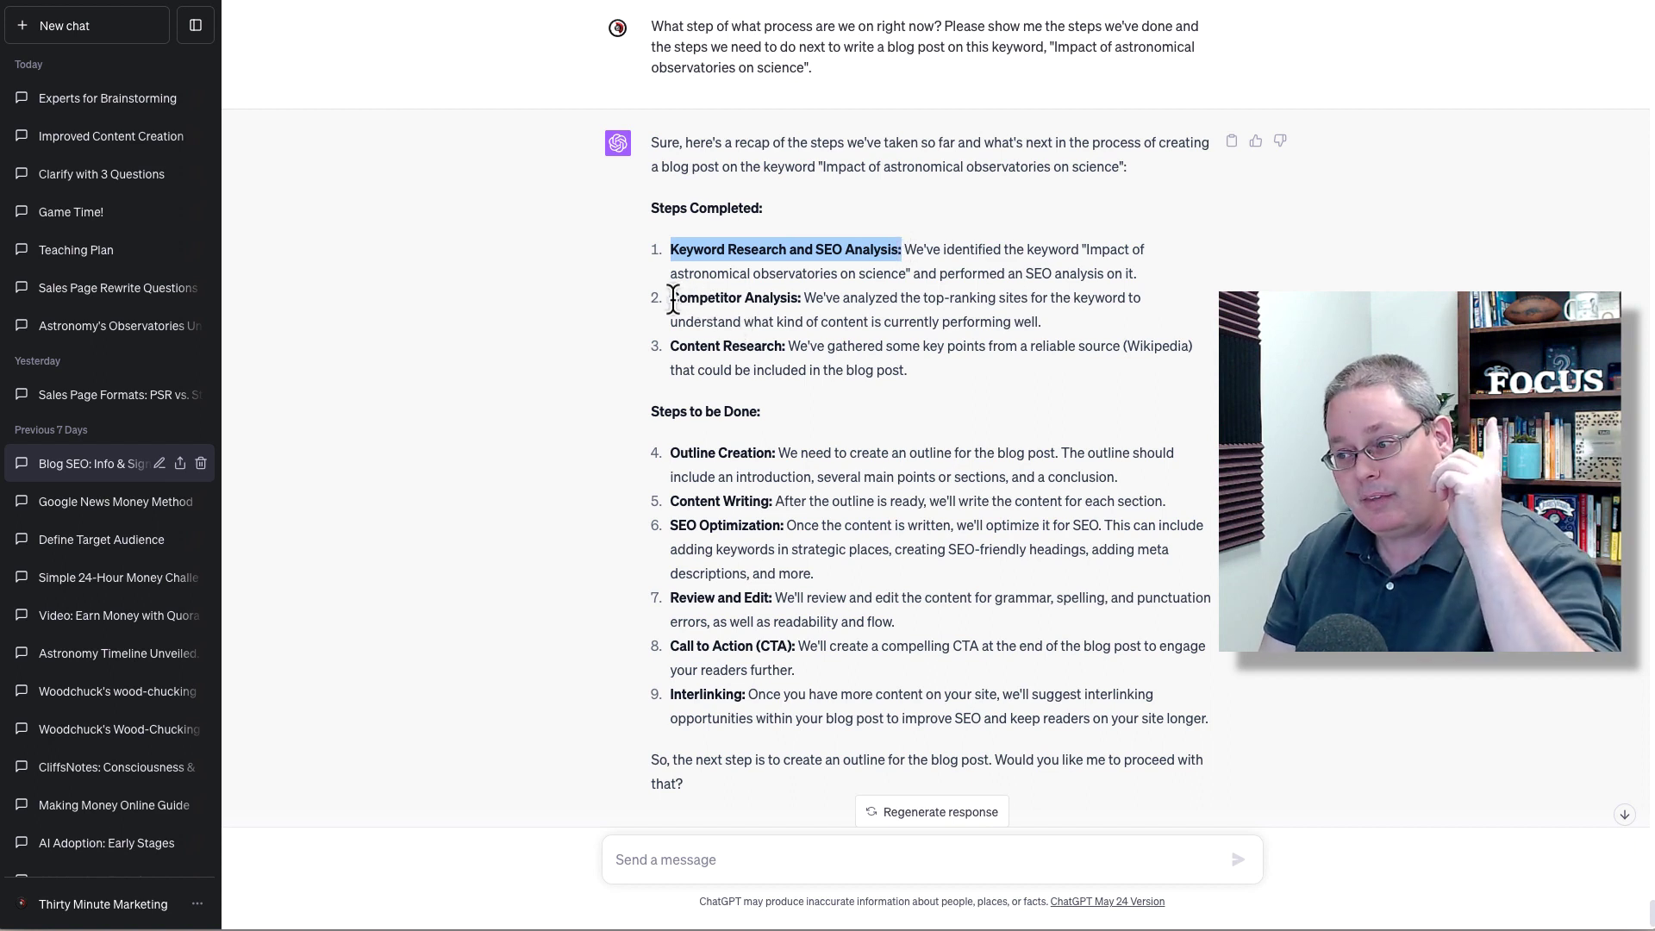
drag(674, 299, 794, 299)
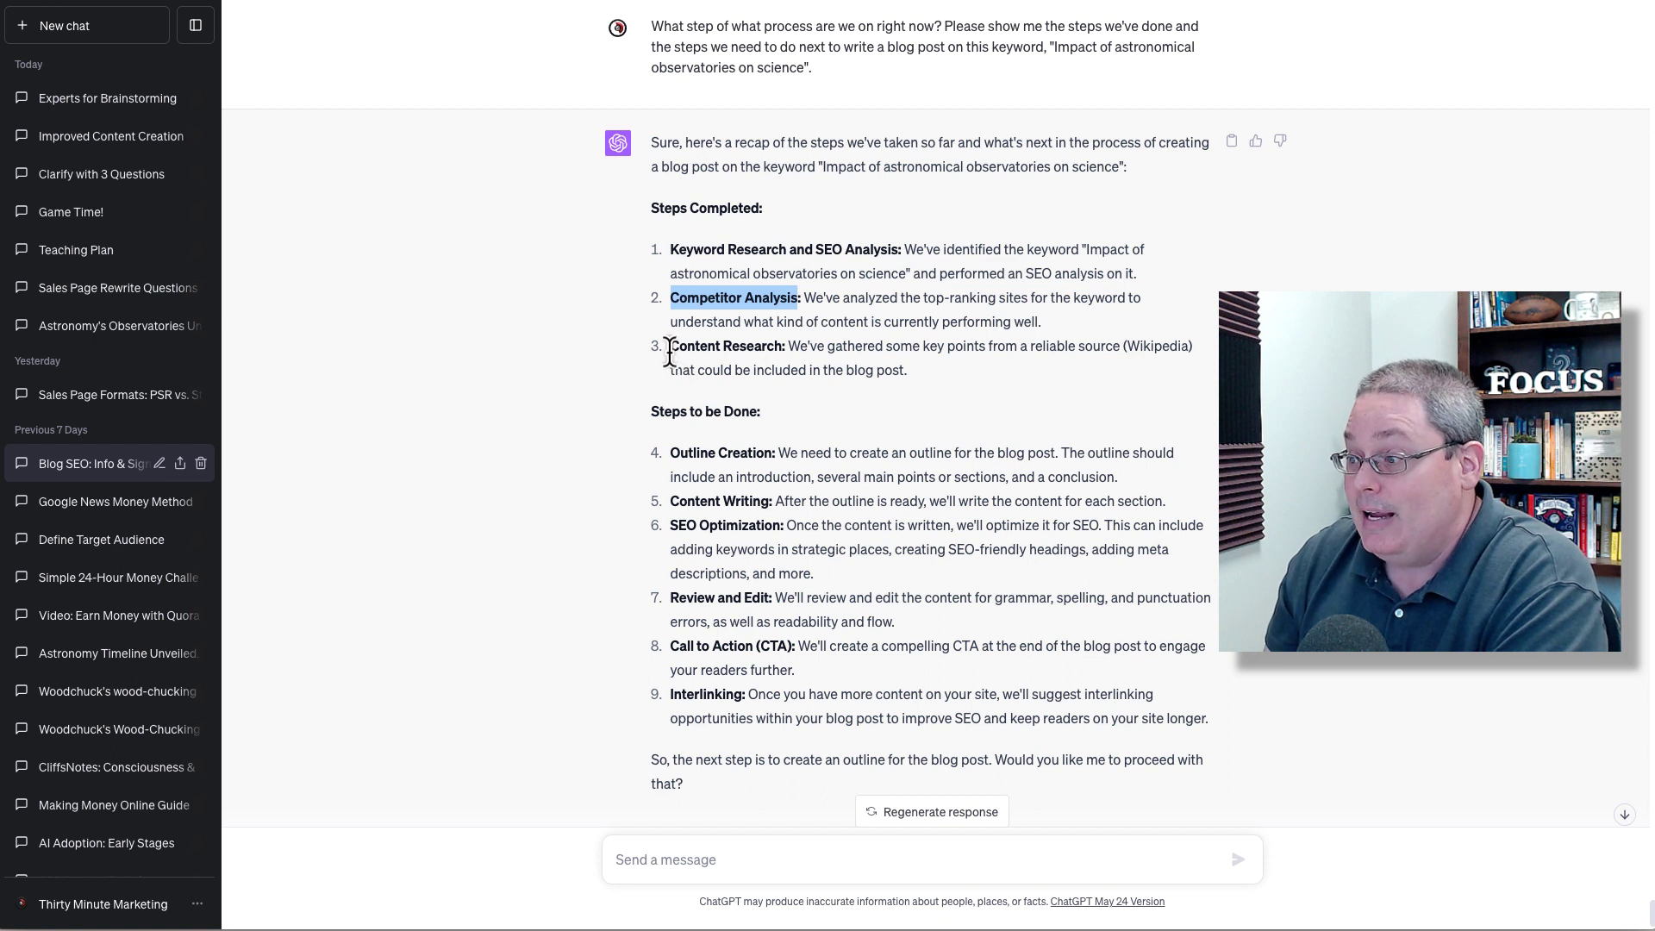
drag(669, 349, 785, 348)
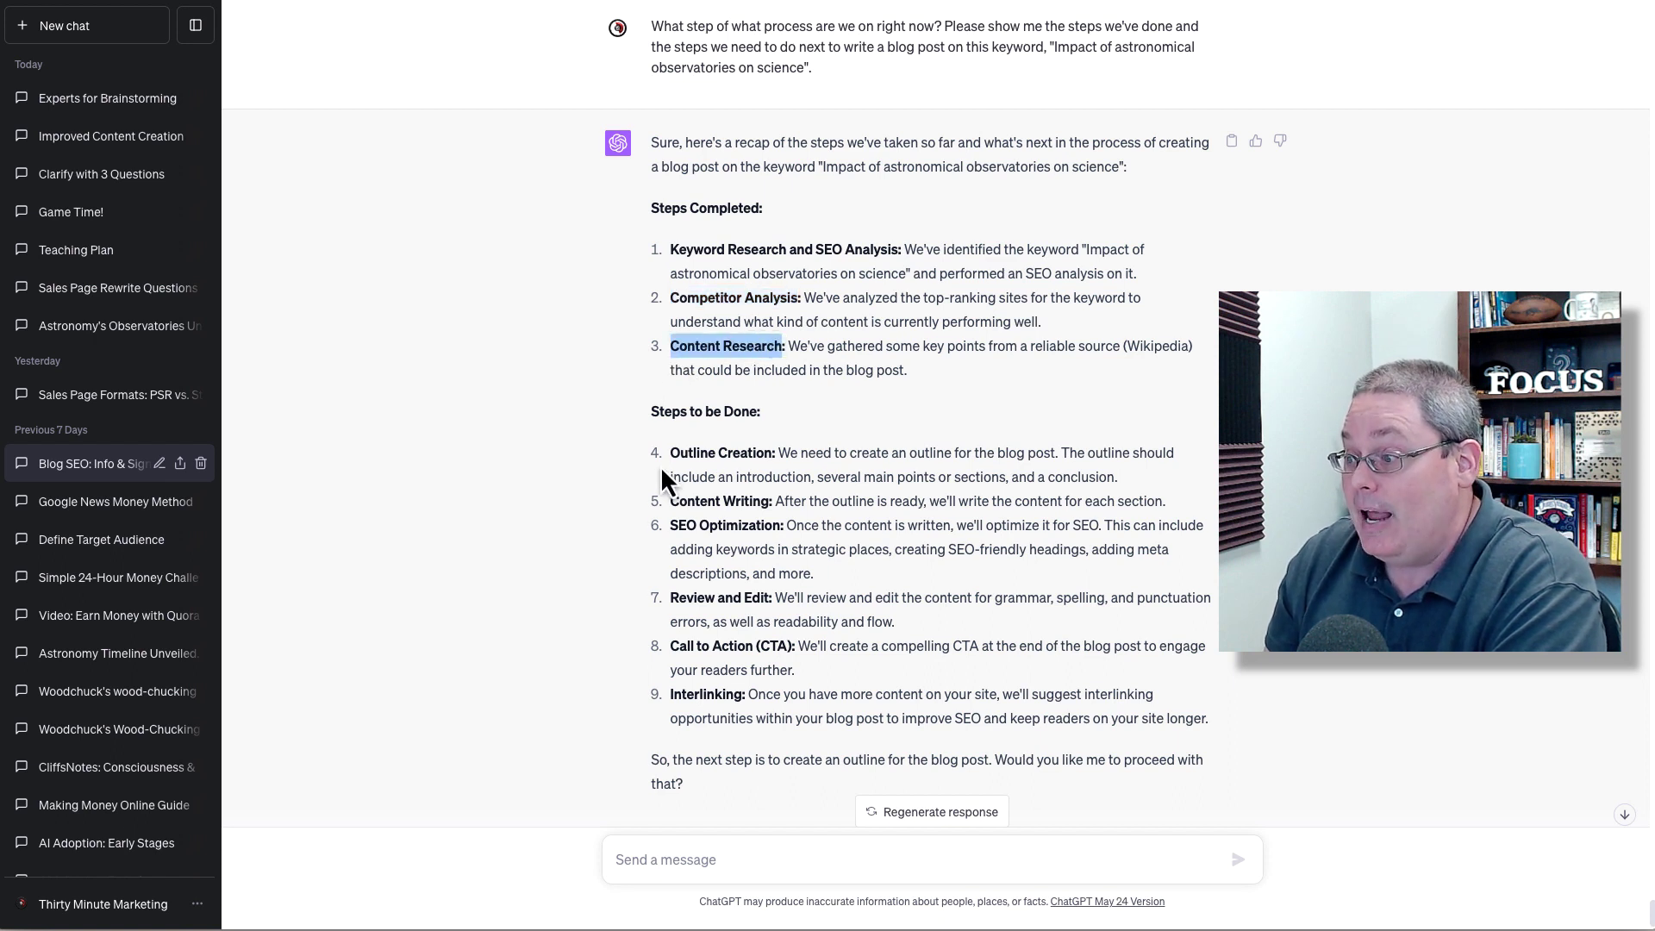
drag(670, 453, 775, 452)
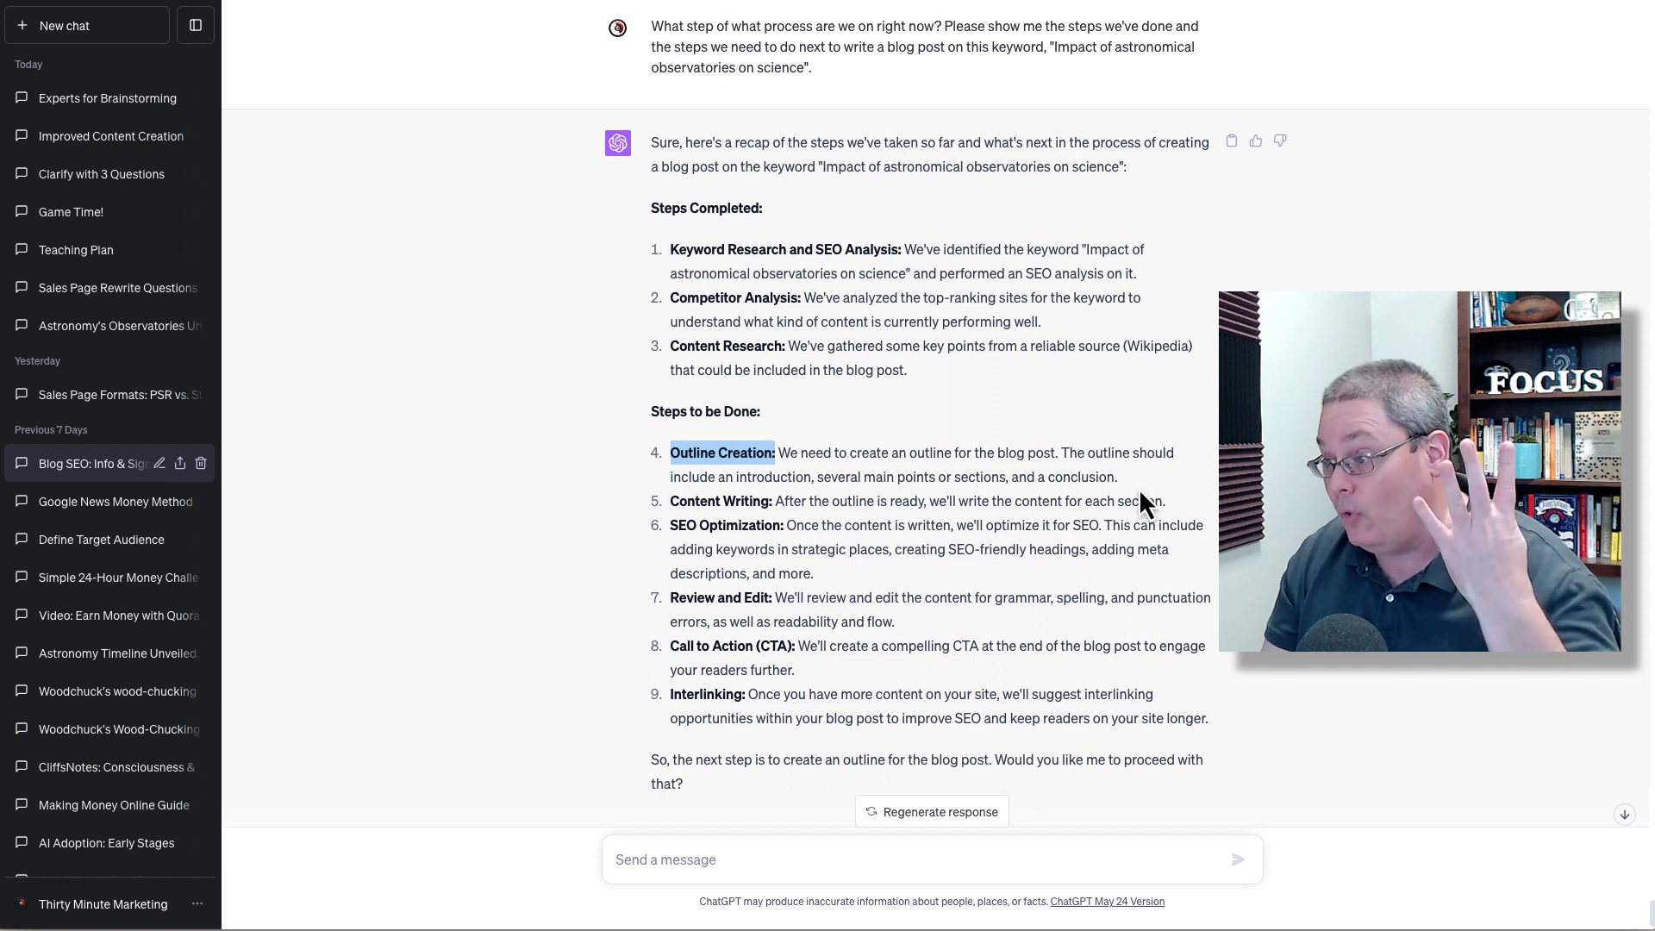
drag(1118, 477, 669, 455)
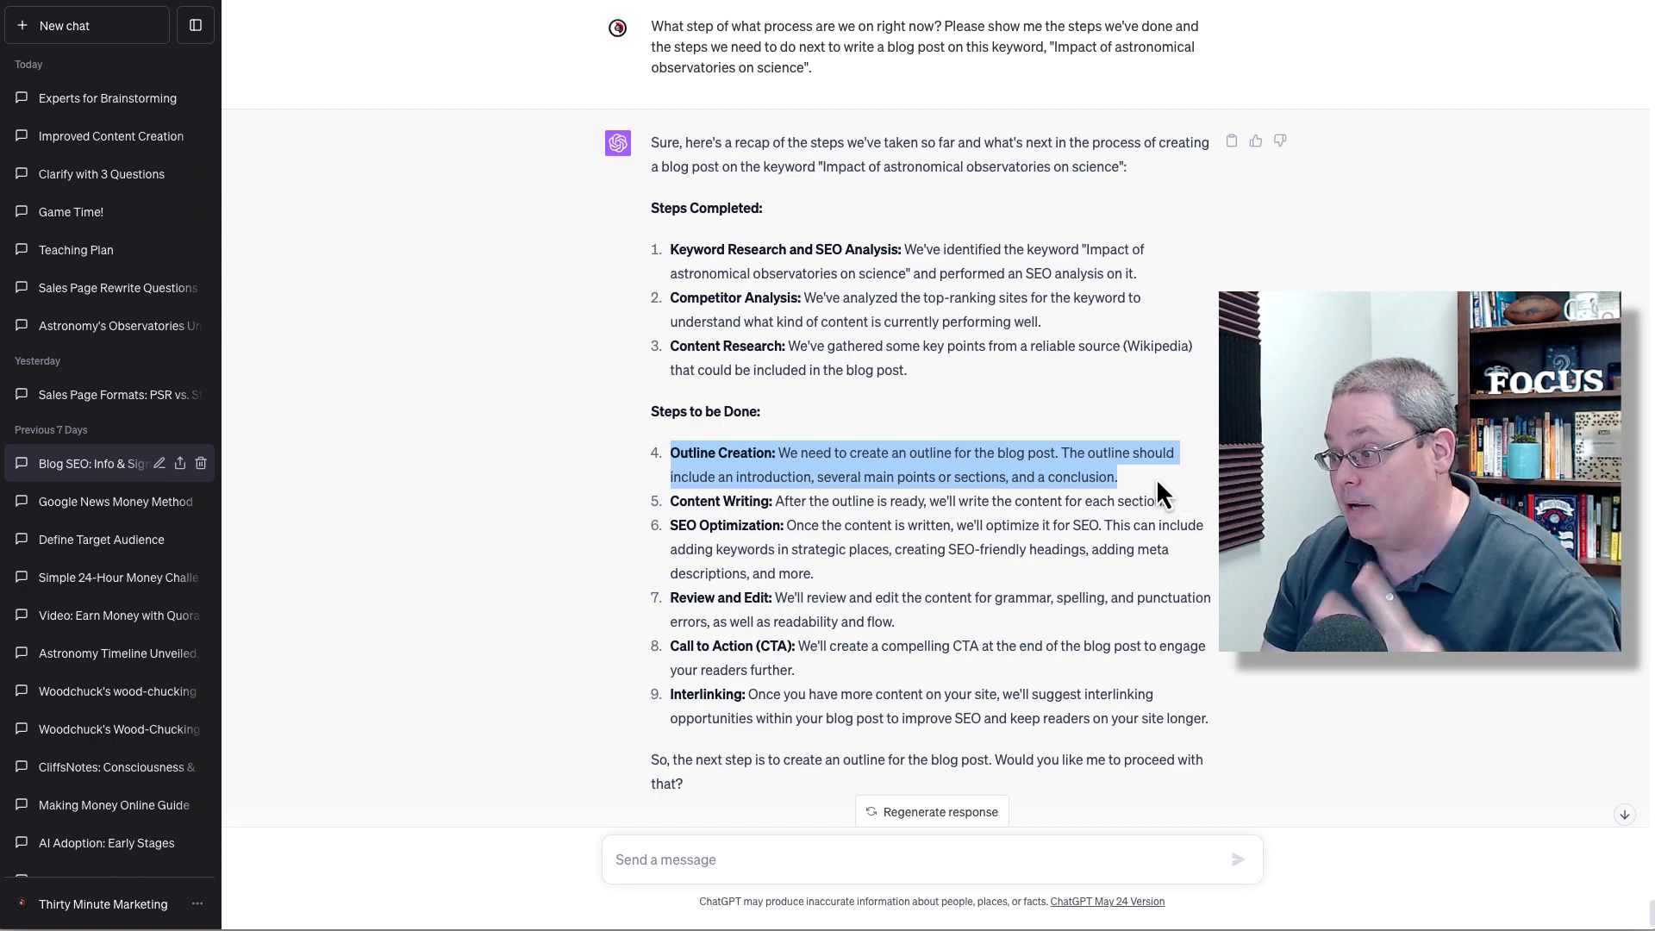
Step: Send a request to continue, adding a FAQ section before the conclusion and a Thought-Provoking Questions section after the Introduction, with questions from Google's top results
text(Yes please continue but add and FAQ section before the conclusion, and a Thought-Provoking Questions after the Introduction, and please get the FAQ and Thought-Provoking Questions questions from the top results on Google.)
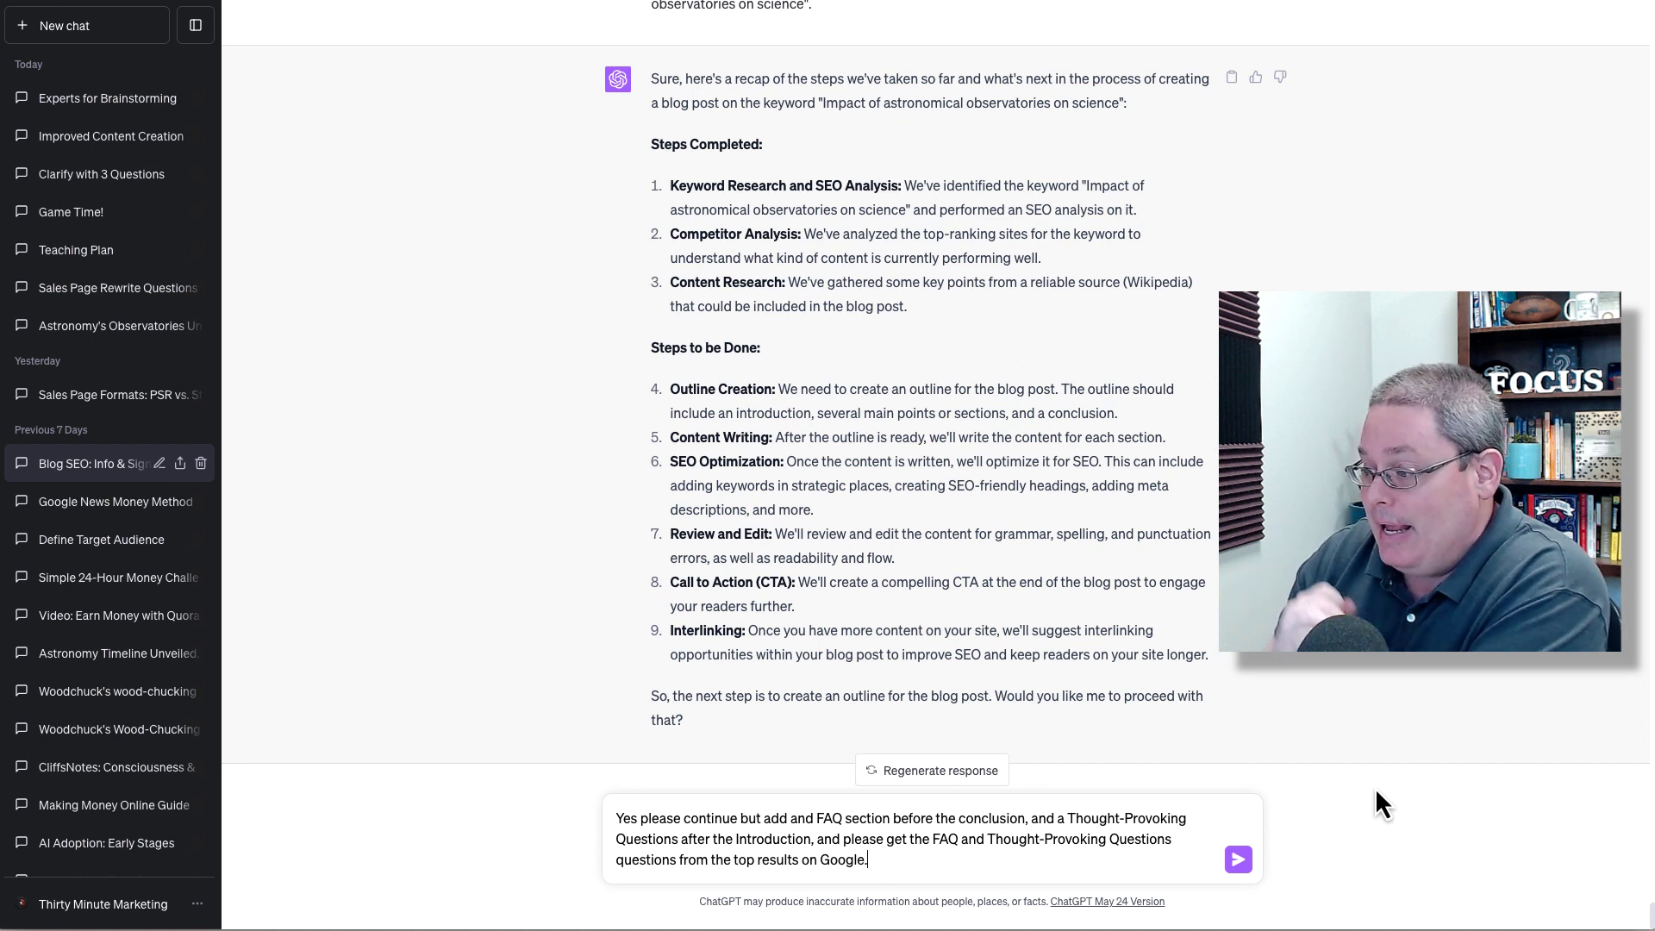
click(815, 819)
key(BackSpace)
key(BackSpace)
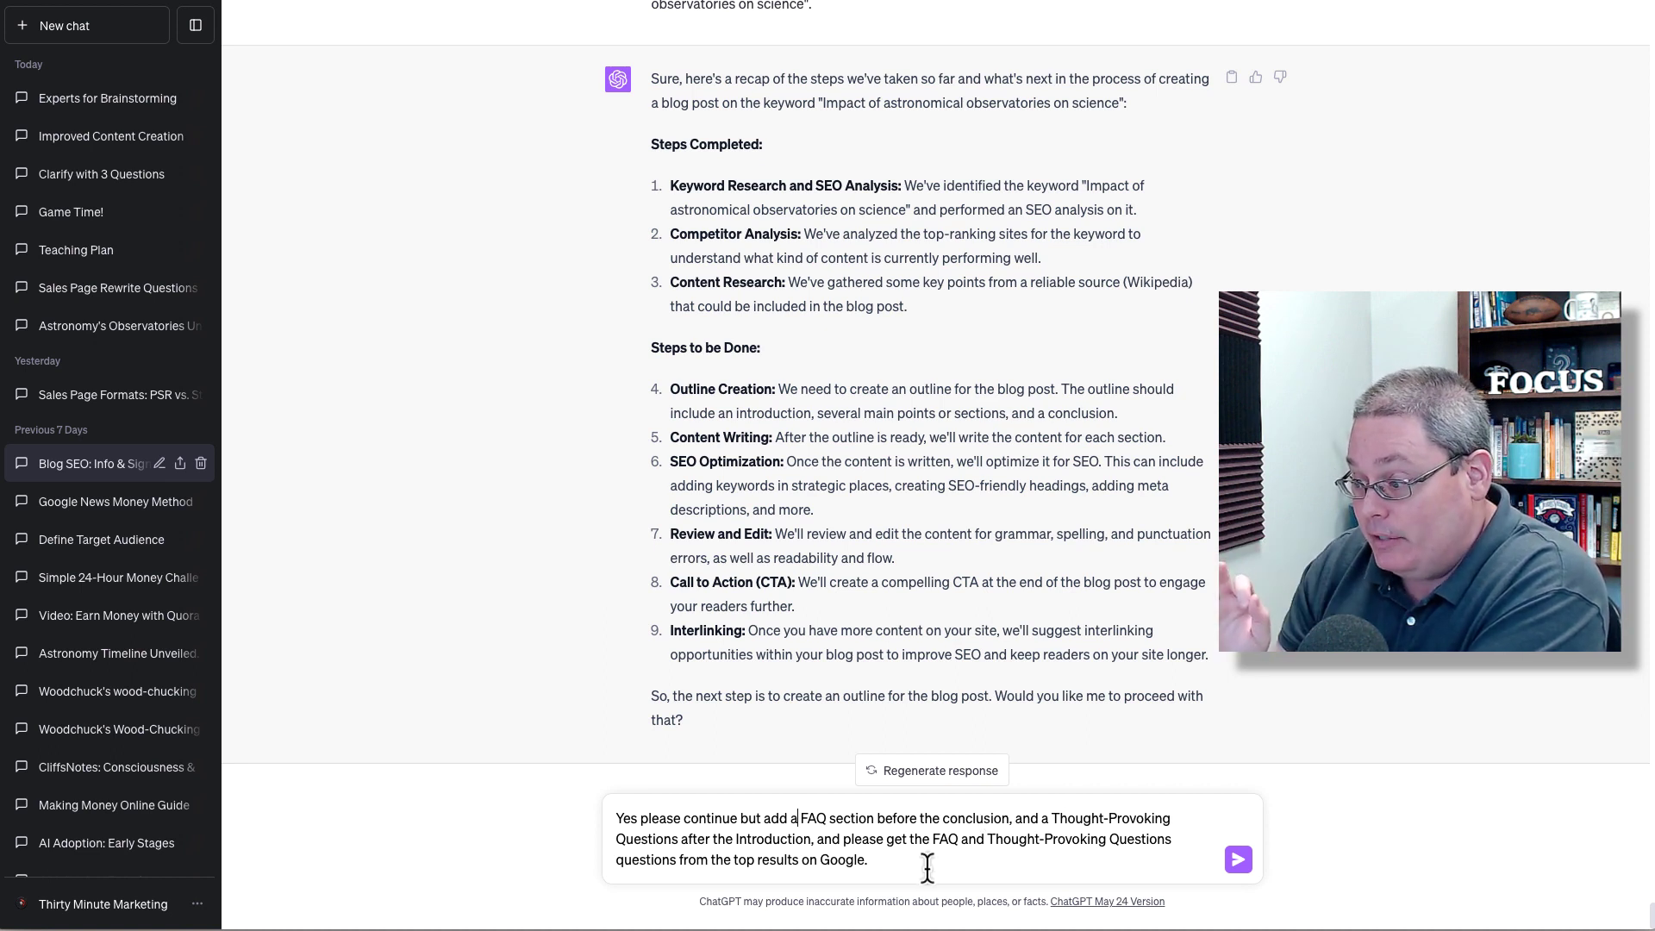
click(680, 839)
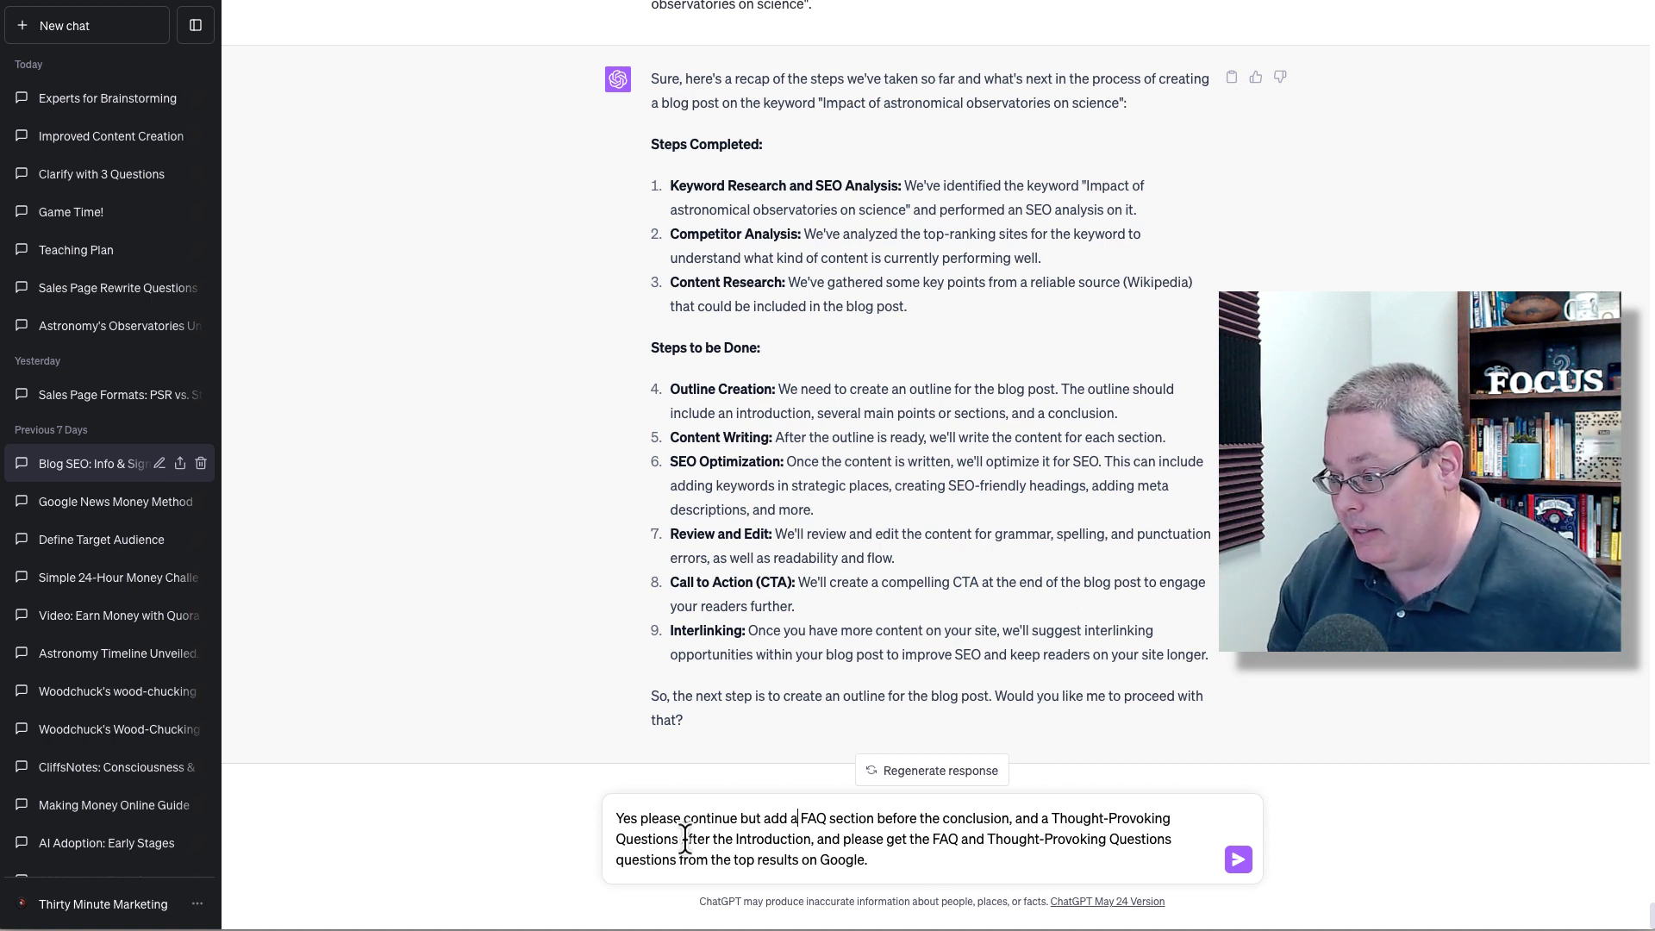
text(section)
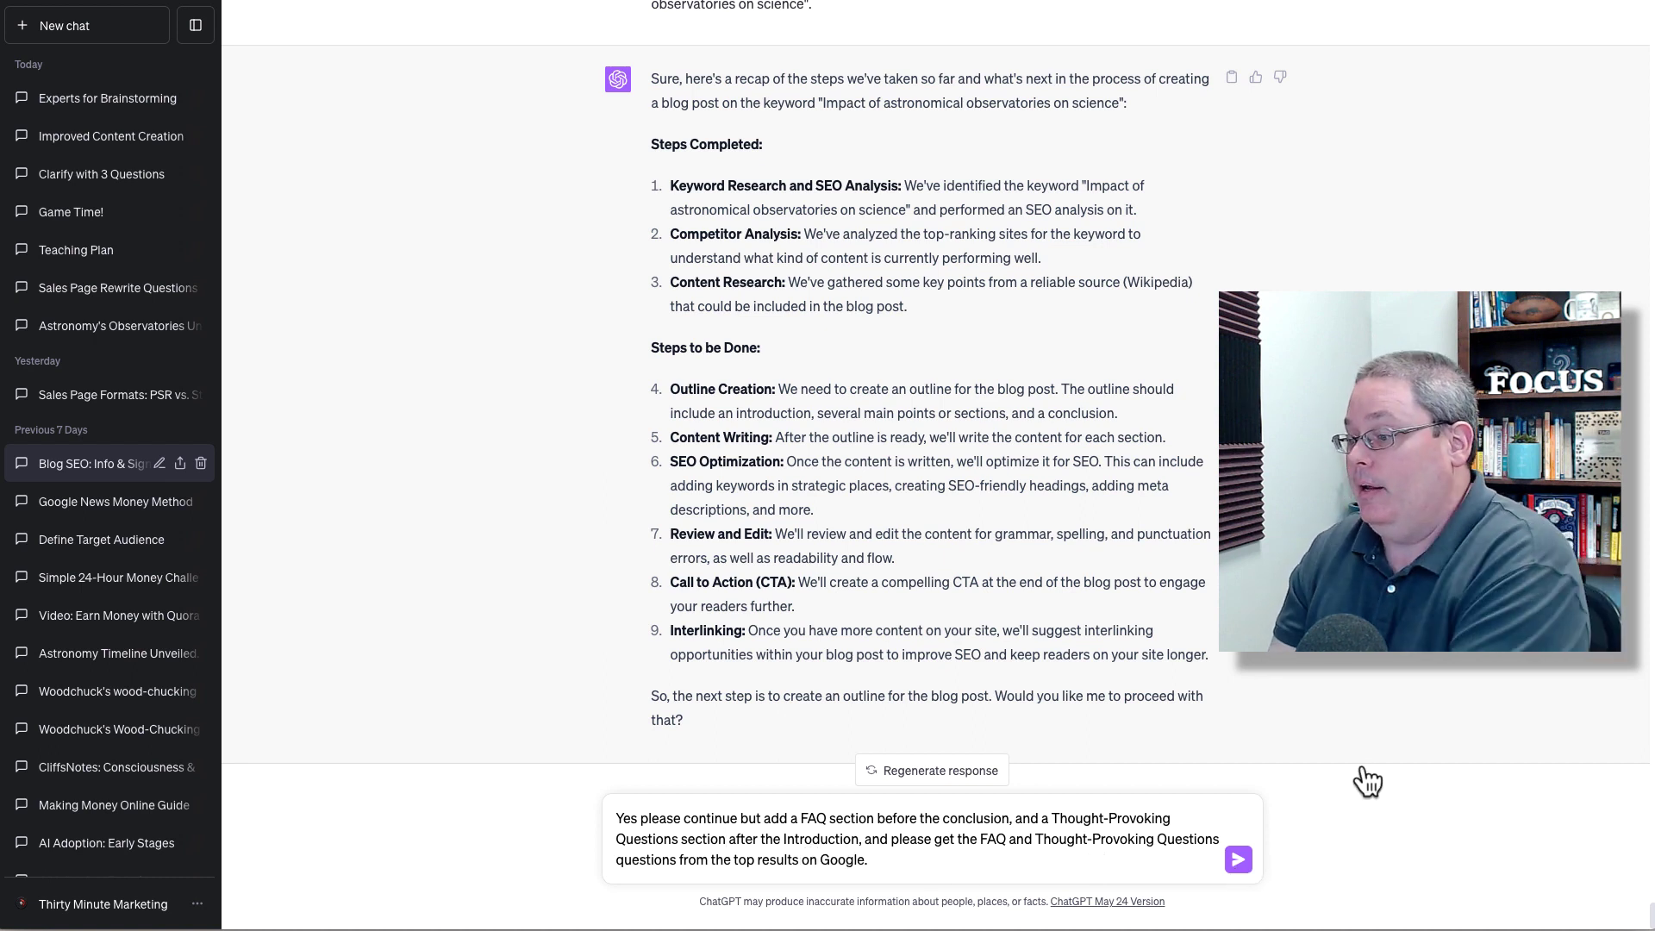
key(Return)
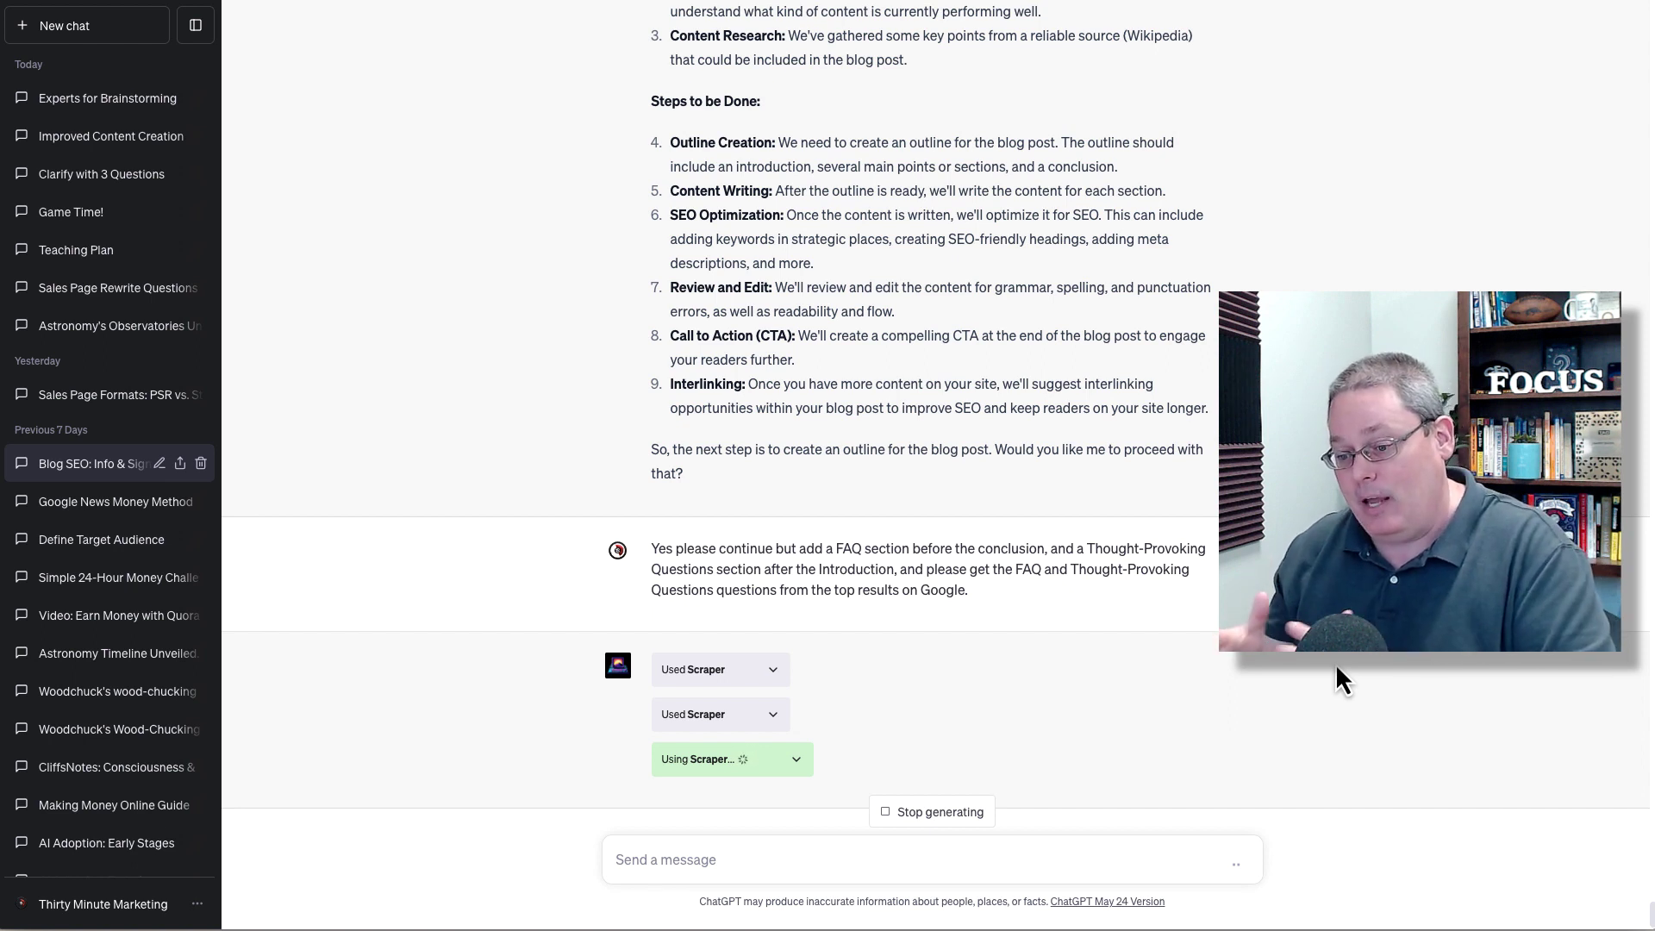
scroll(1336, 664, down, 1)
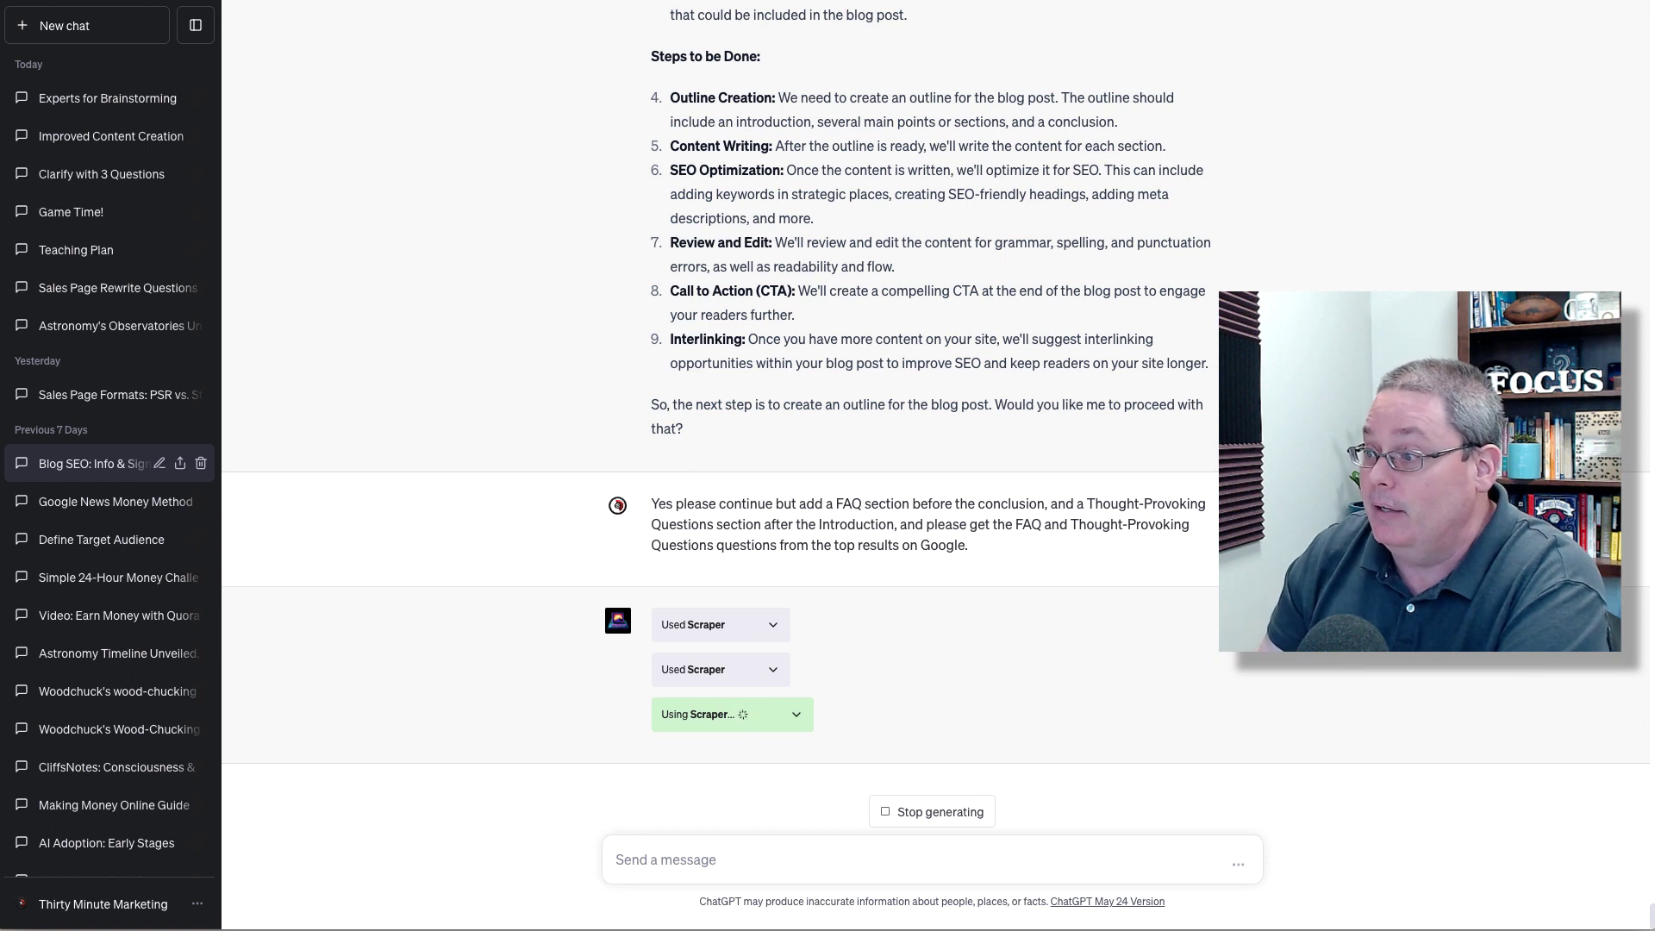
scroll(1145, 575, up, 2)
scroll(1145, 575, up, 1)
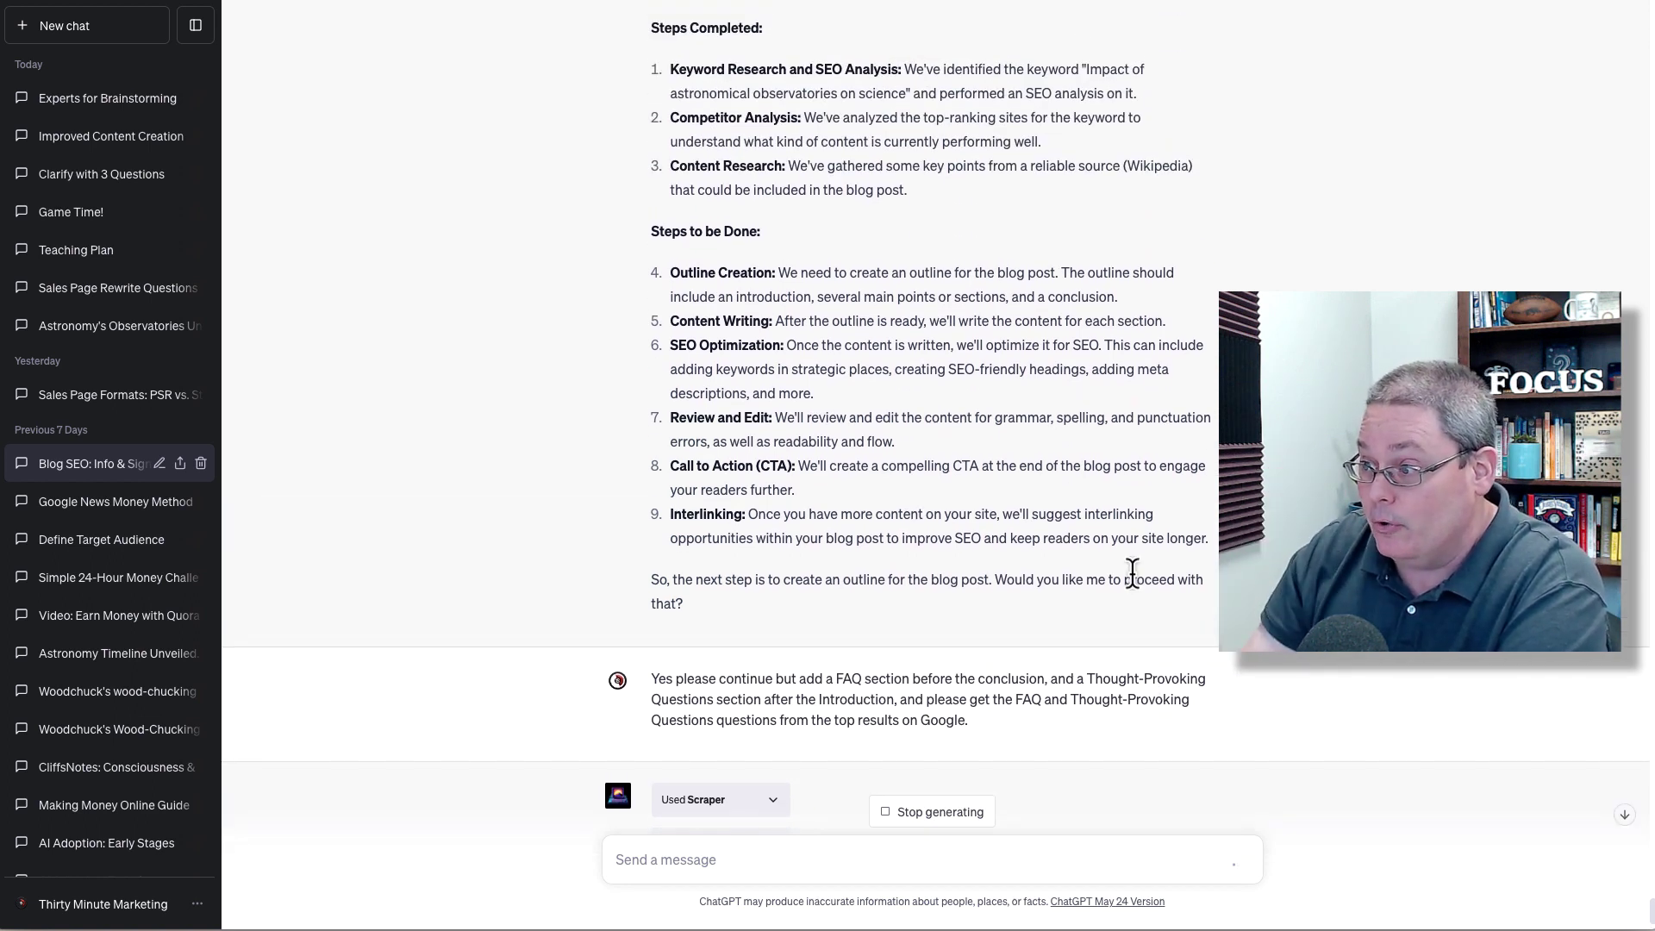
scroll(1049, 529, down, 2)
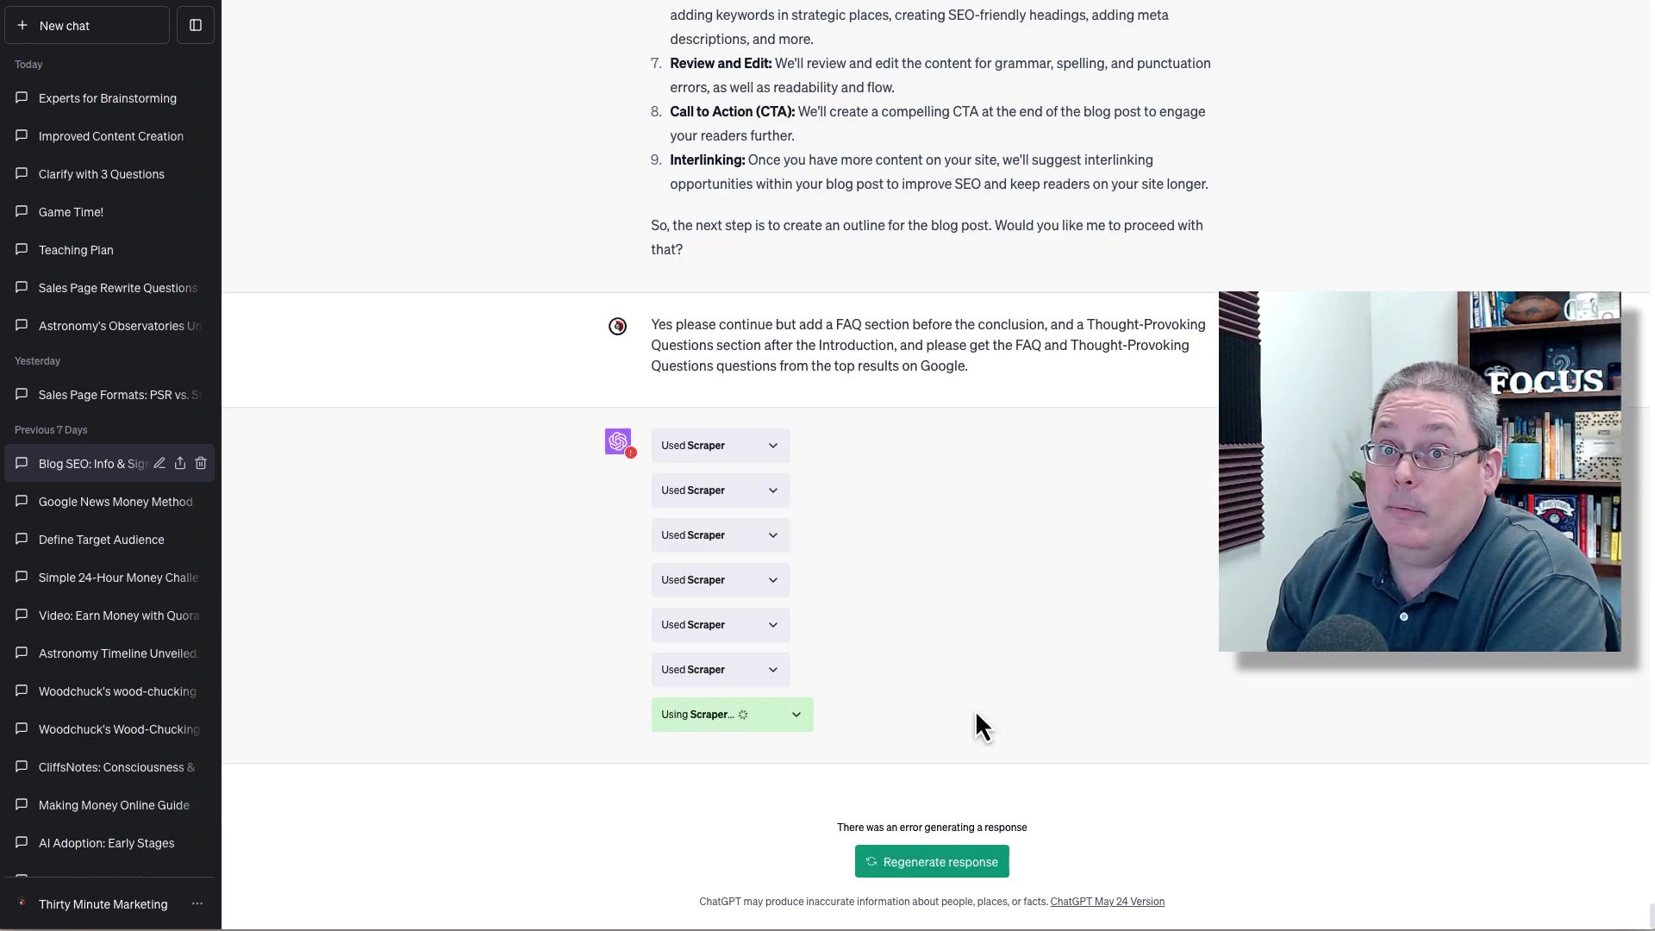
Step: Regenerate the failed reply to the FAQ and Thought-Provoking Questions request and reread the wording of that request
drag(839, 830, 1031, 833)
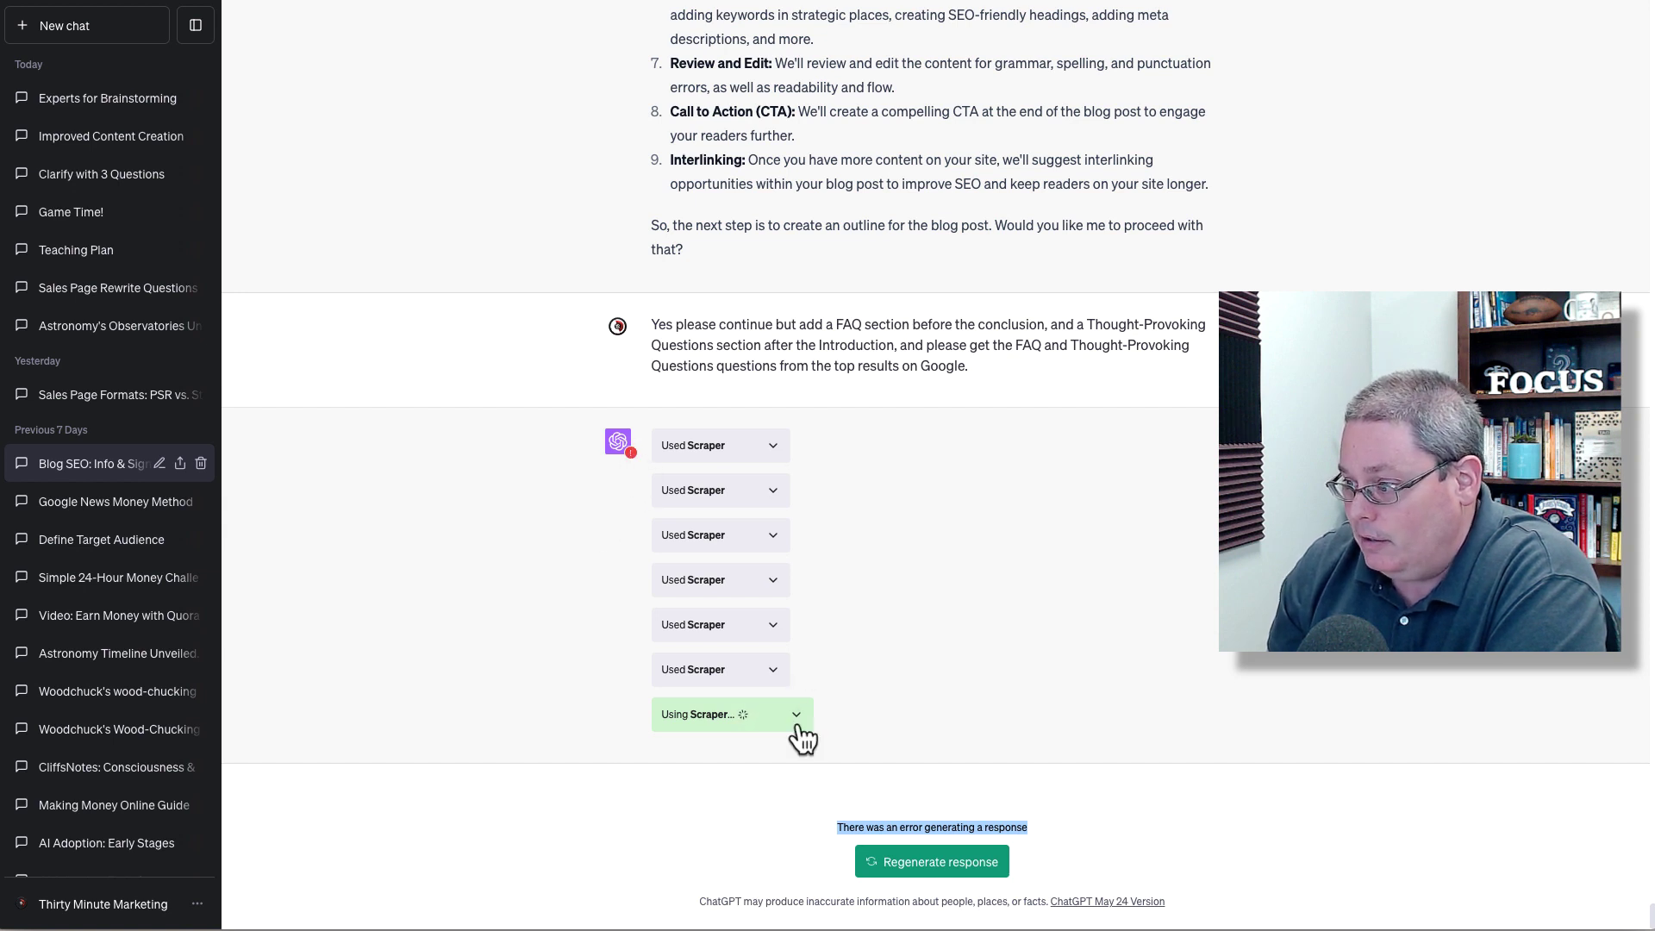
click(930, 877)
click(929, 864)
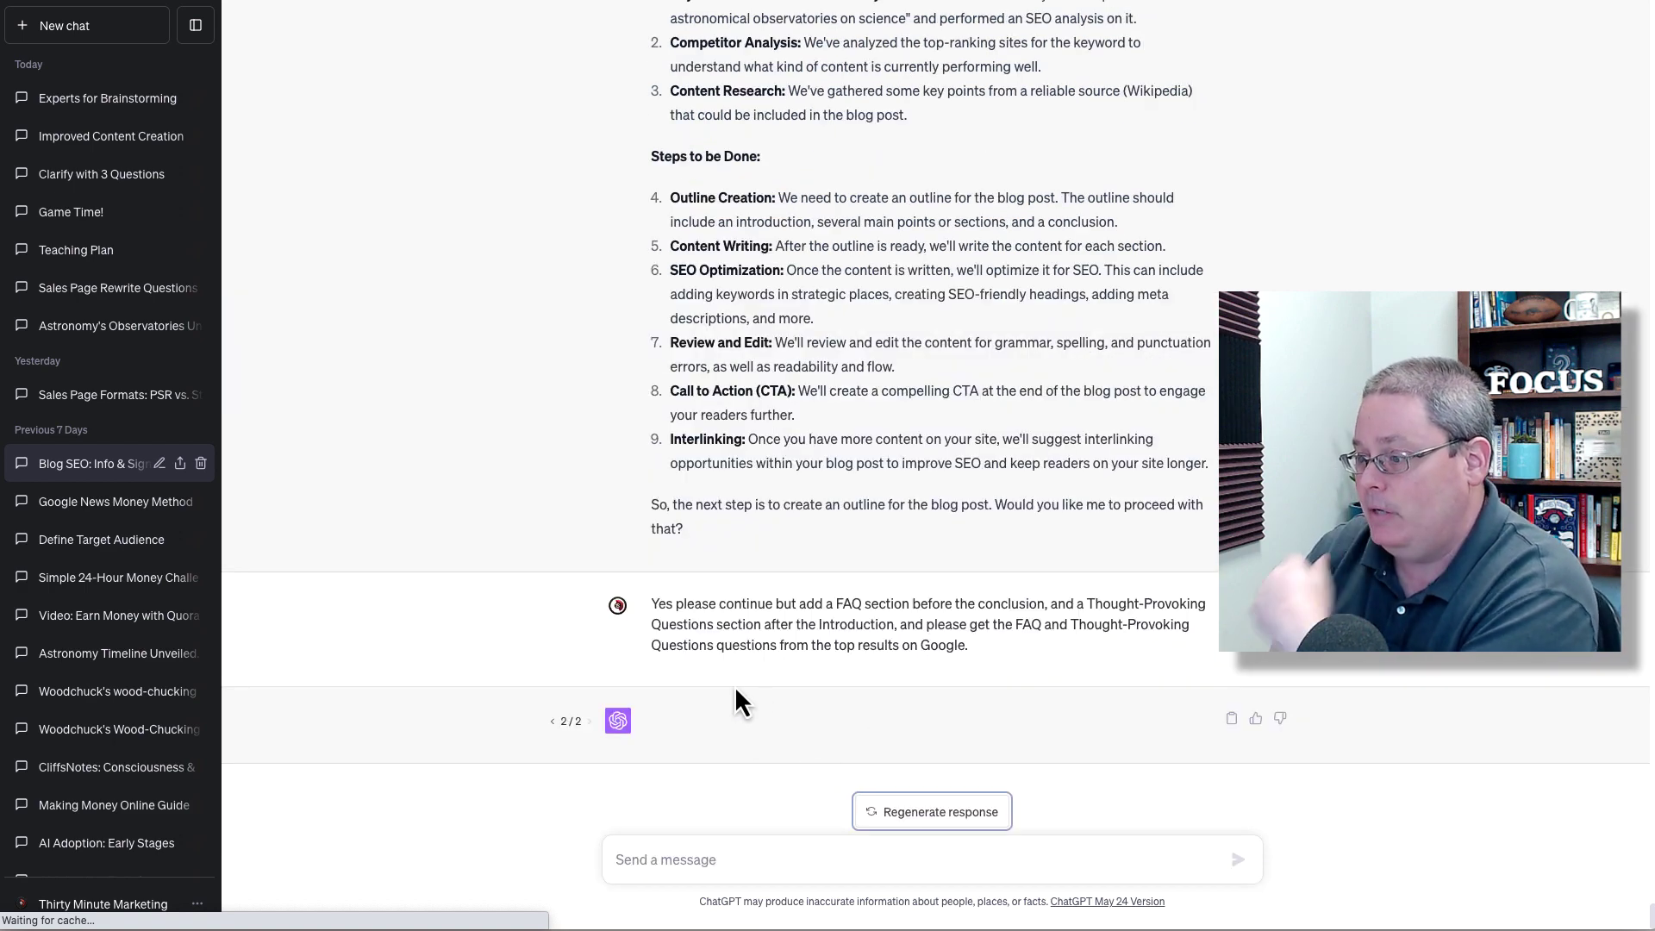
drag(692, 615, 653, 599)
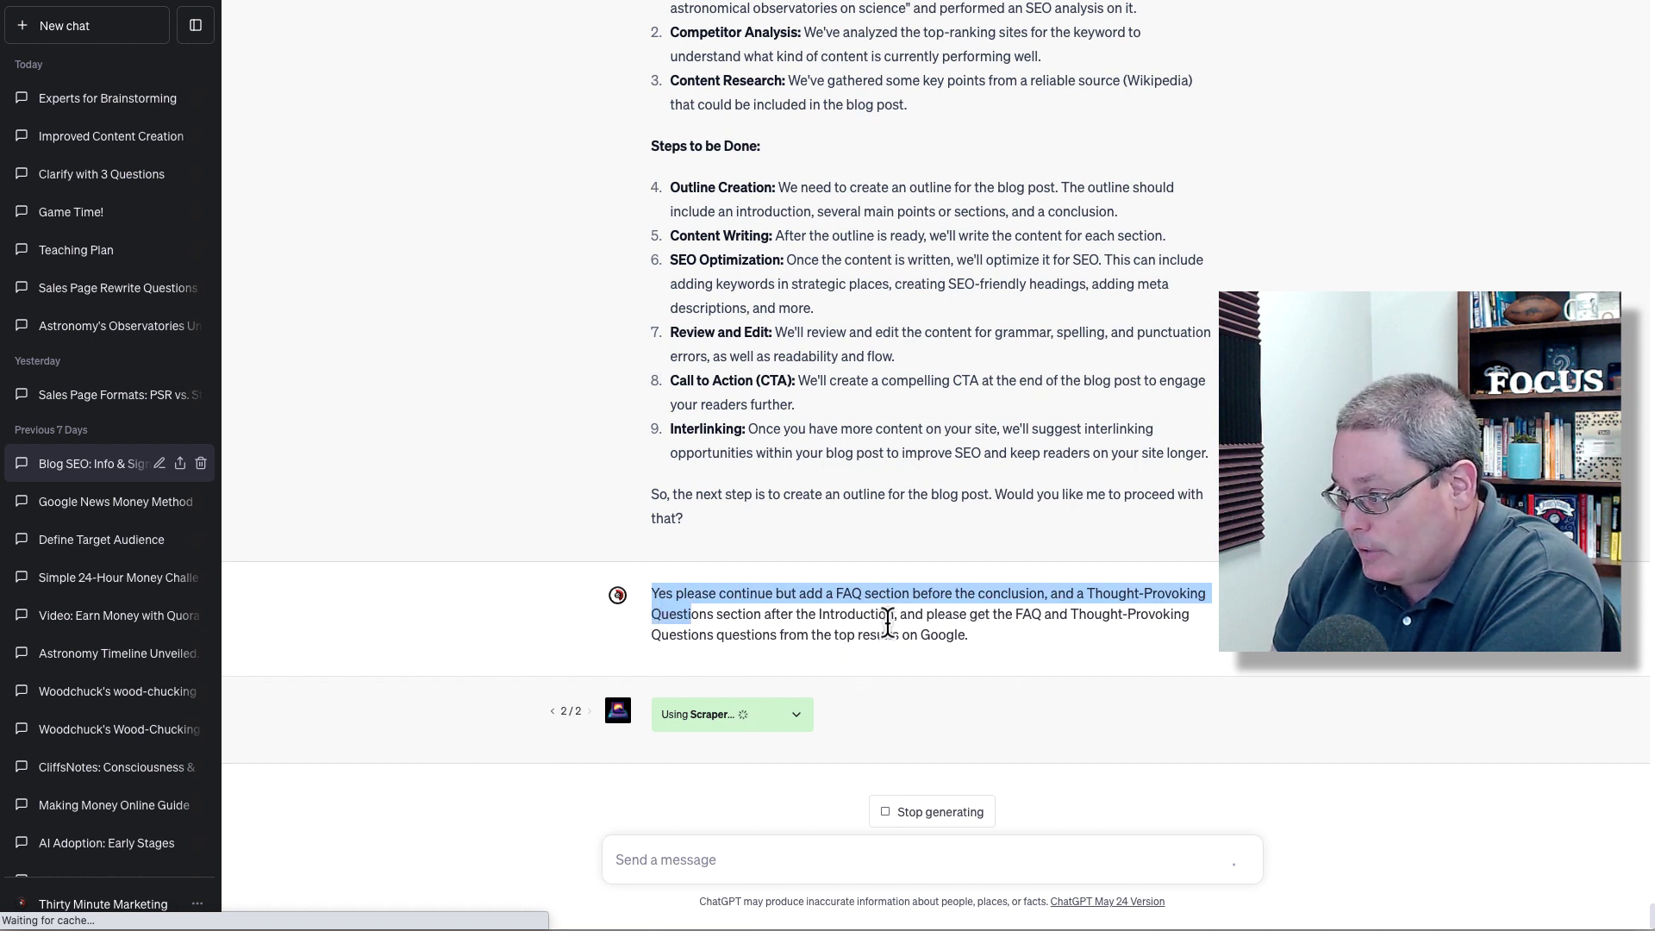
drag(969, 635, 690, 596)
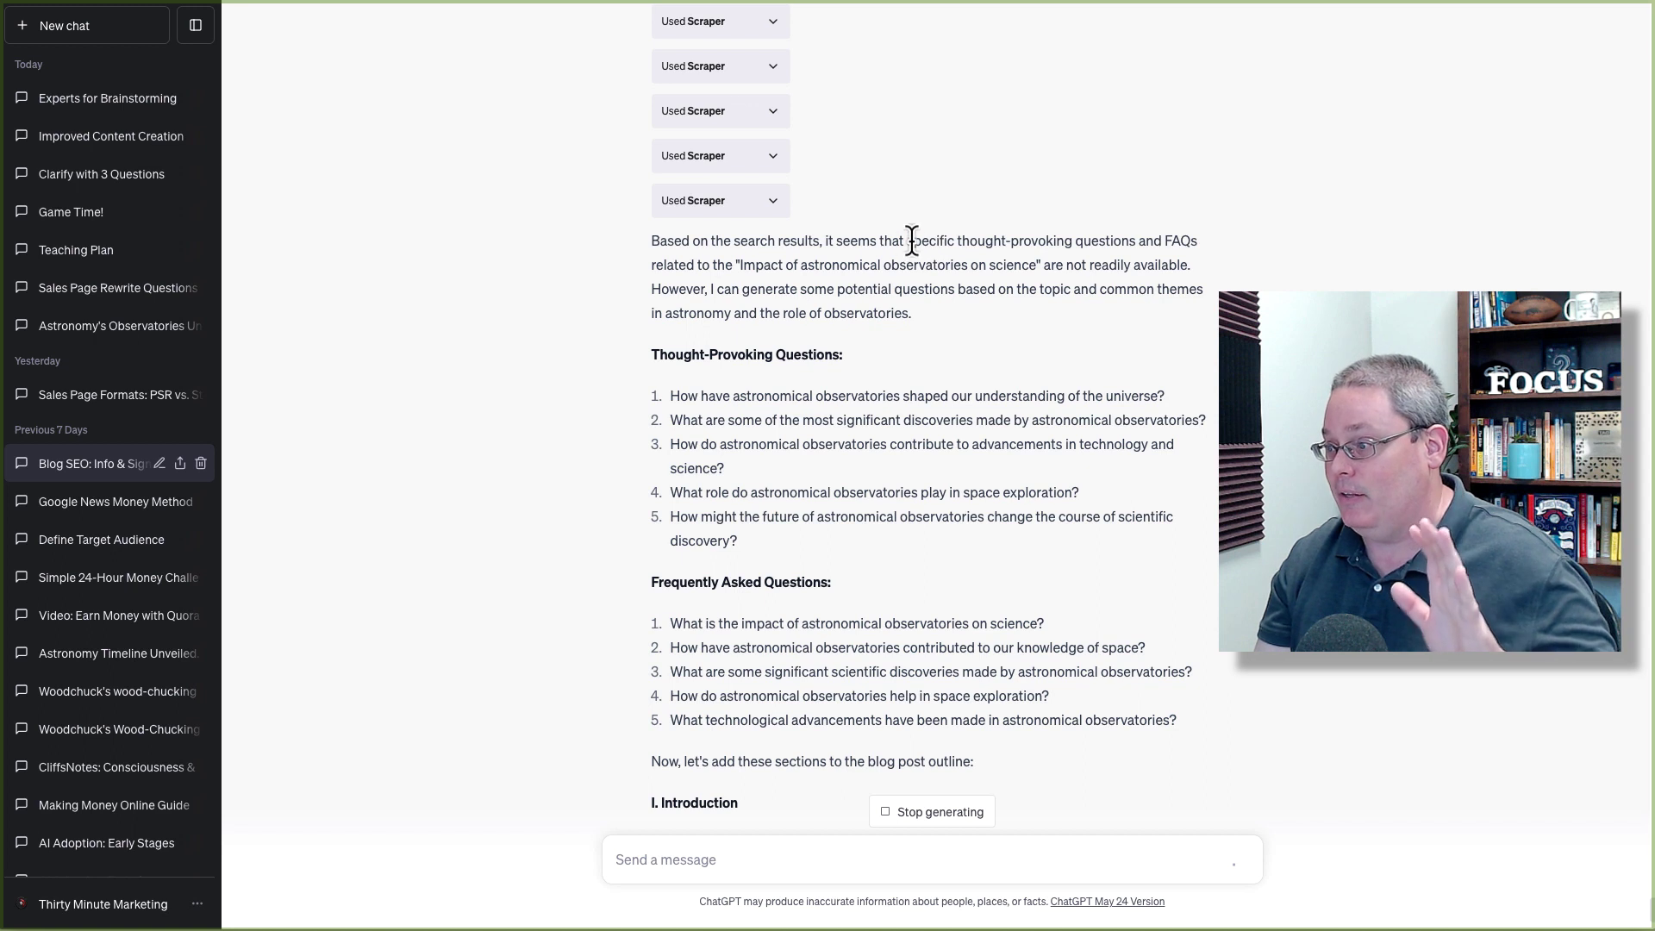
Step: Examine the regenerated reply's opening paragraph about the search results, plus its Thought-Provoking Questions and Frequently Asked Questions lists
drag(914, 242, 1131, 264)
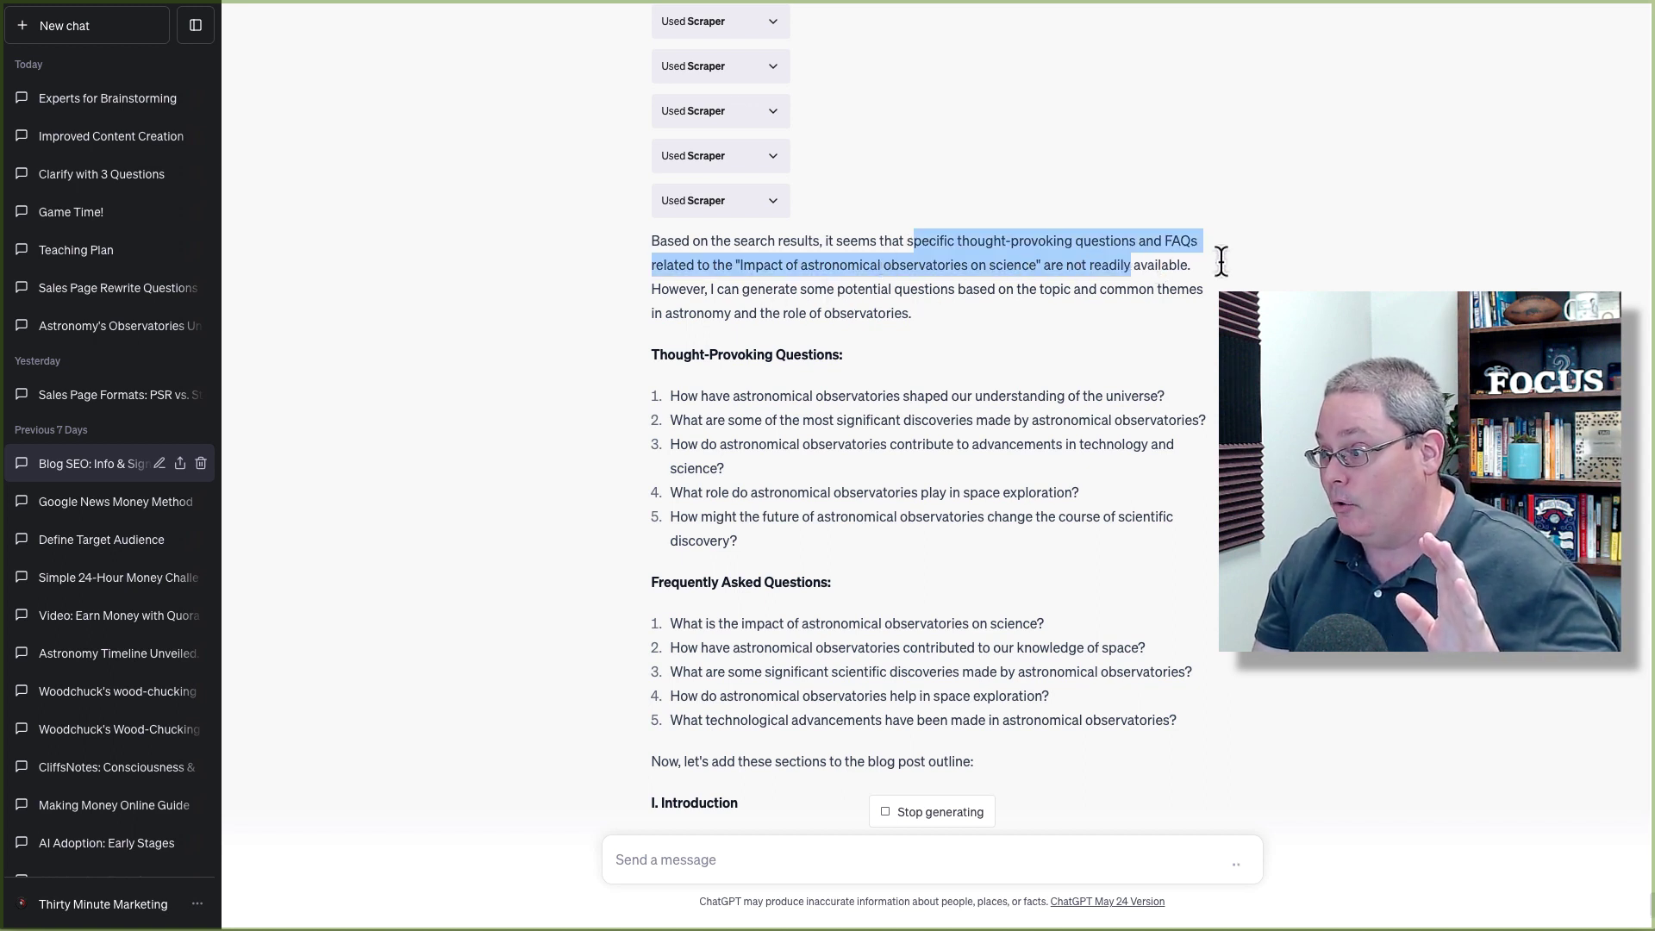
click(903, 312)
drag(915, 315, 662, 292)
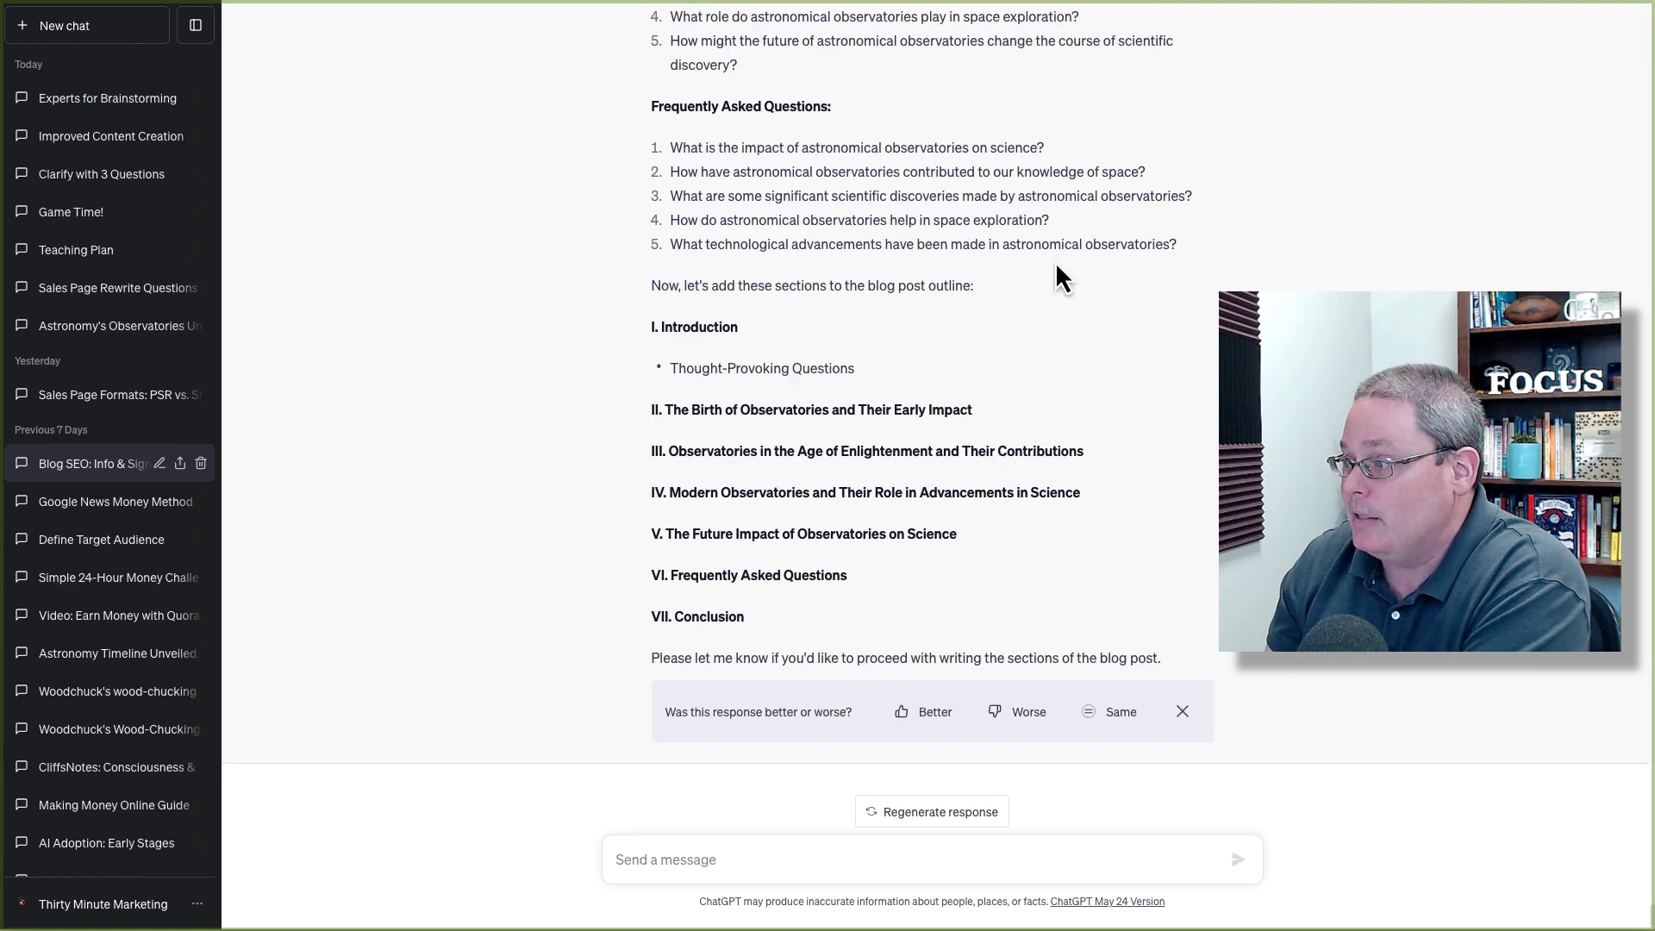
scroll(1167, 340, up, 4)
click(652, 49)
drag(653, 39, 1052, 162)
scroll(1060, 172, down, 1)
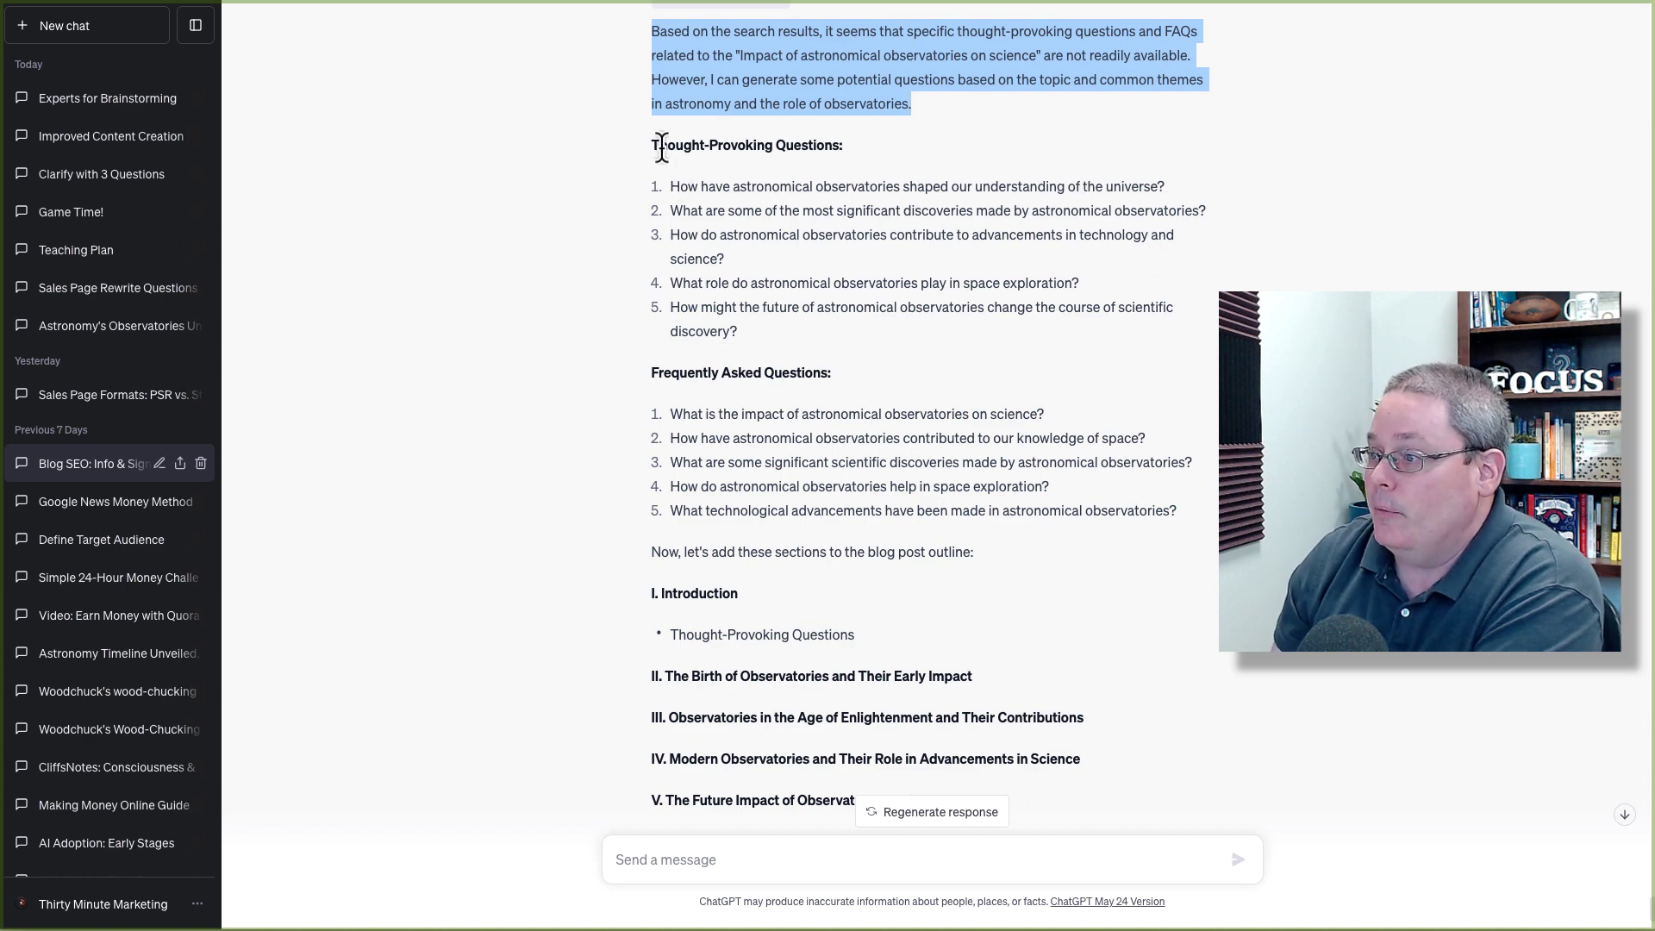
scroll(837, 386, down, 1)
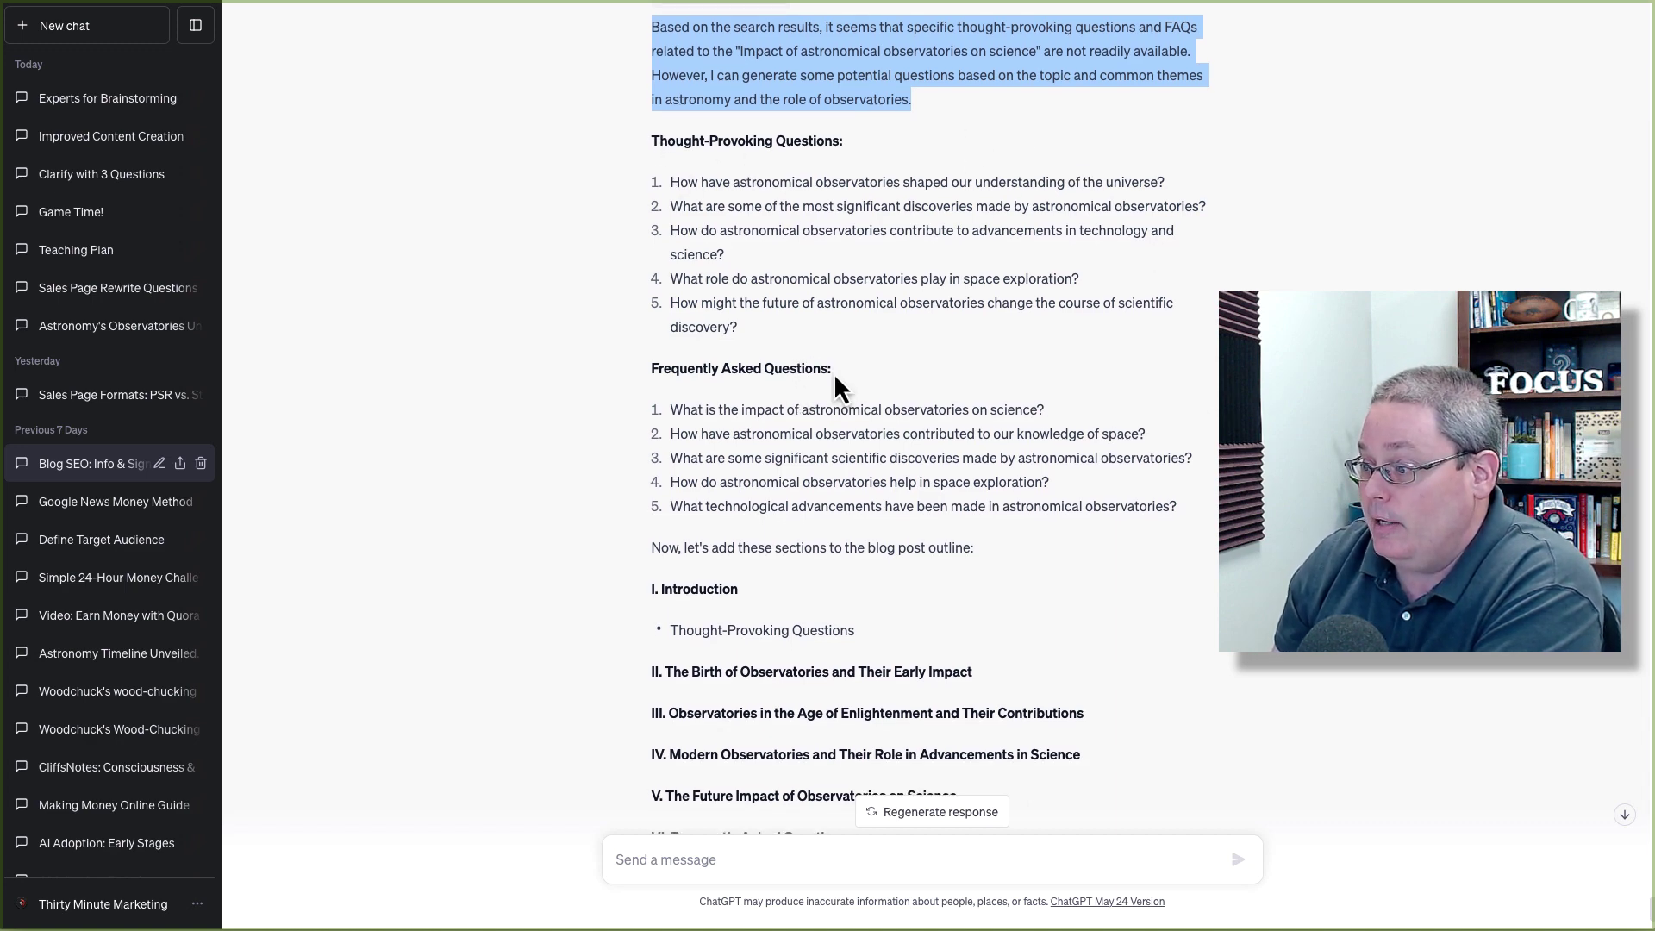
Step: Rate the regenerated response as worse and look over its question lists and seven-section outline again
scroll(836, 379, down, 3)
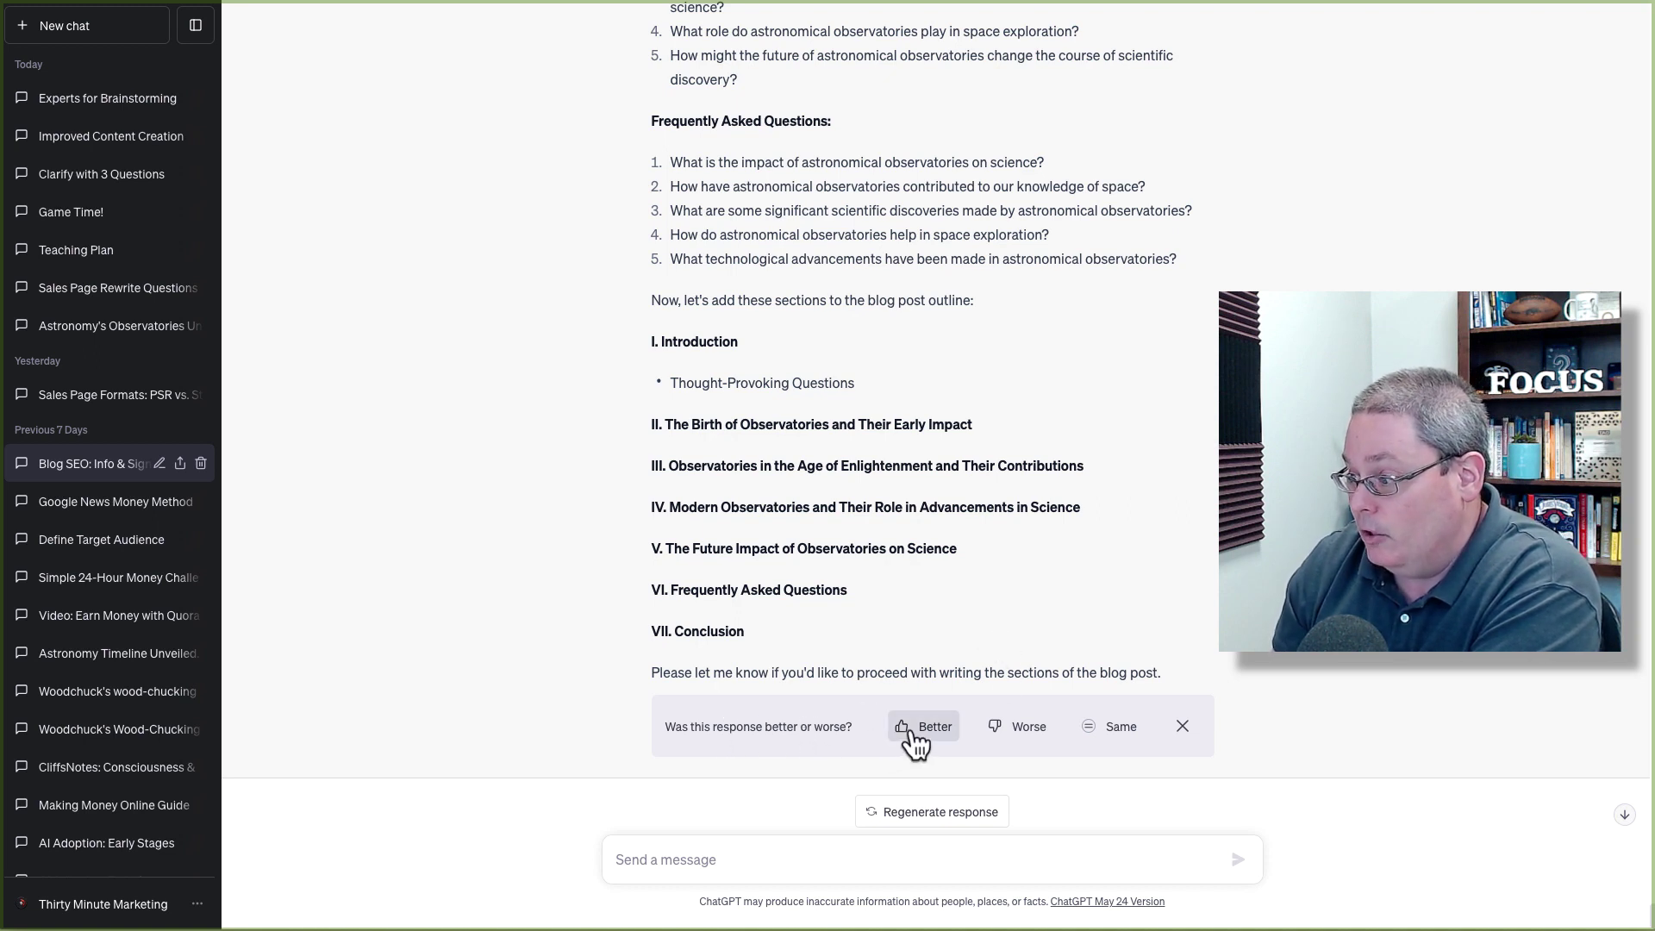
click(1010, 733)
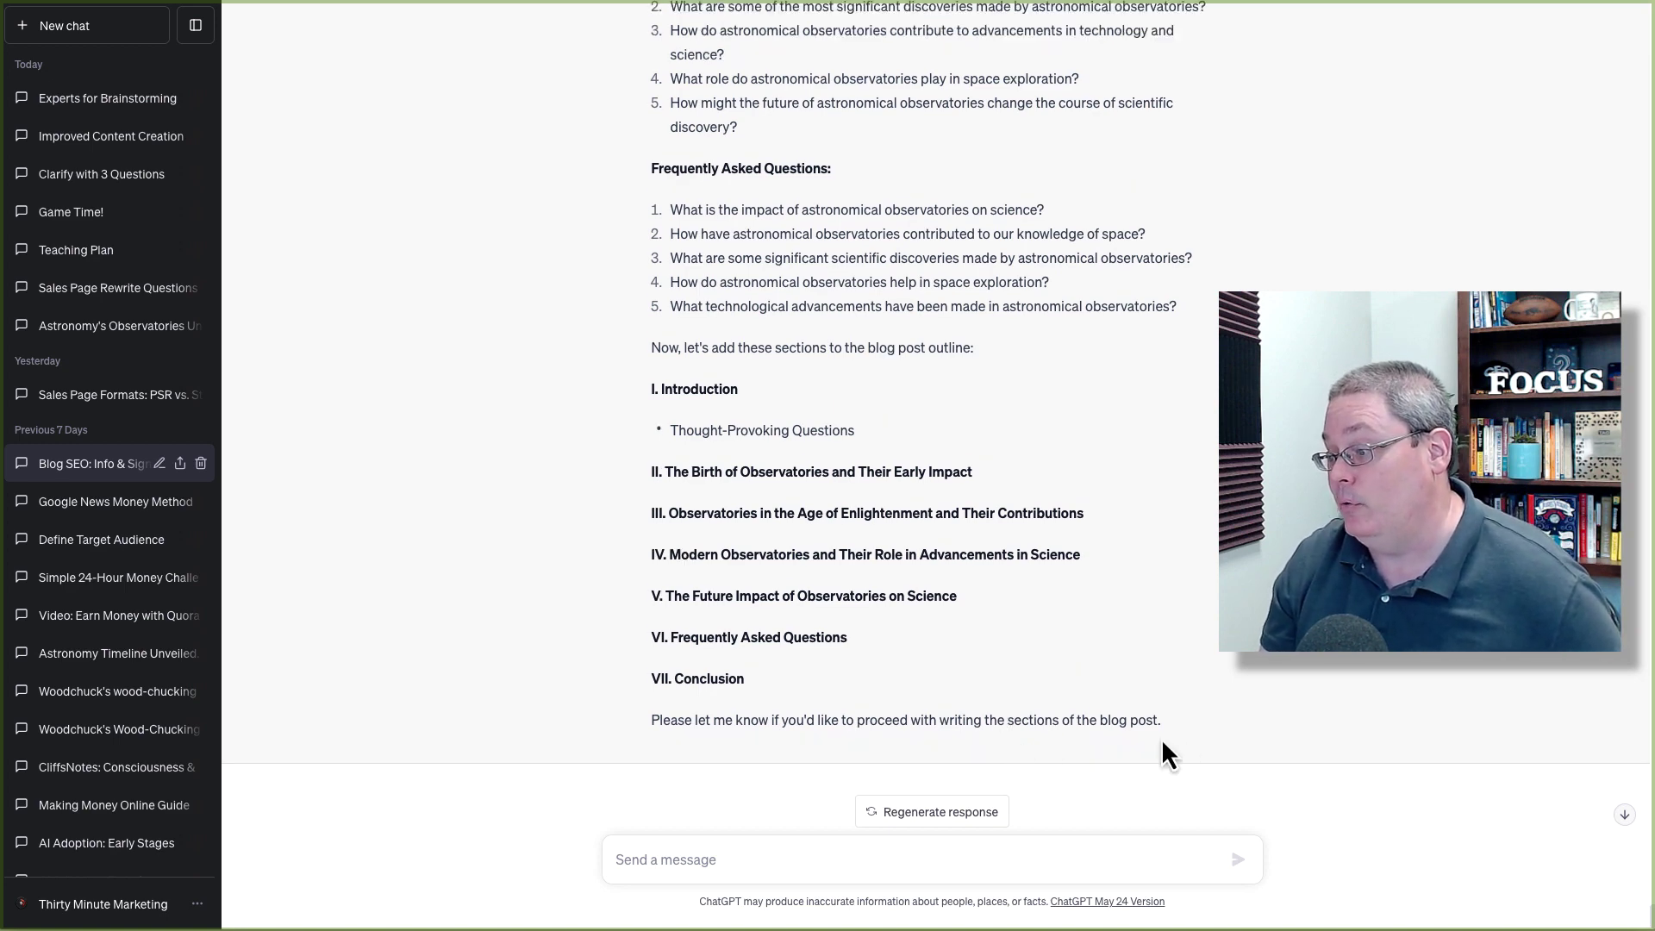
scroll(1177, 707, up, 2)
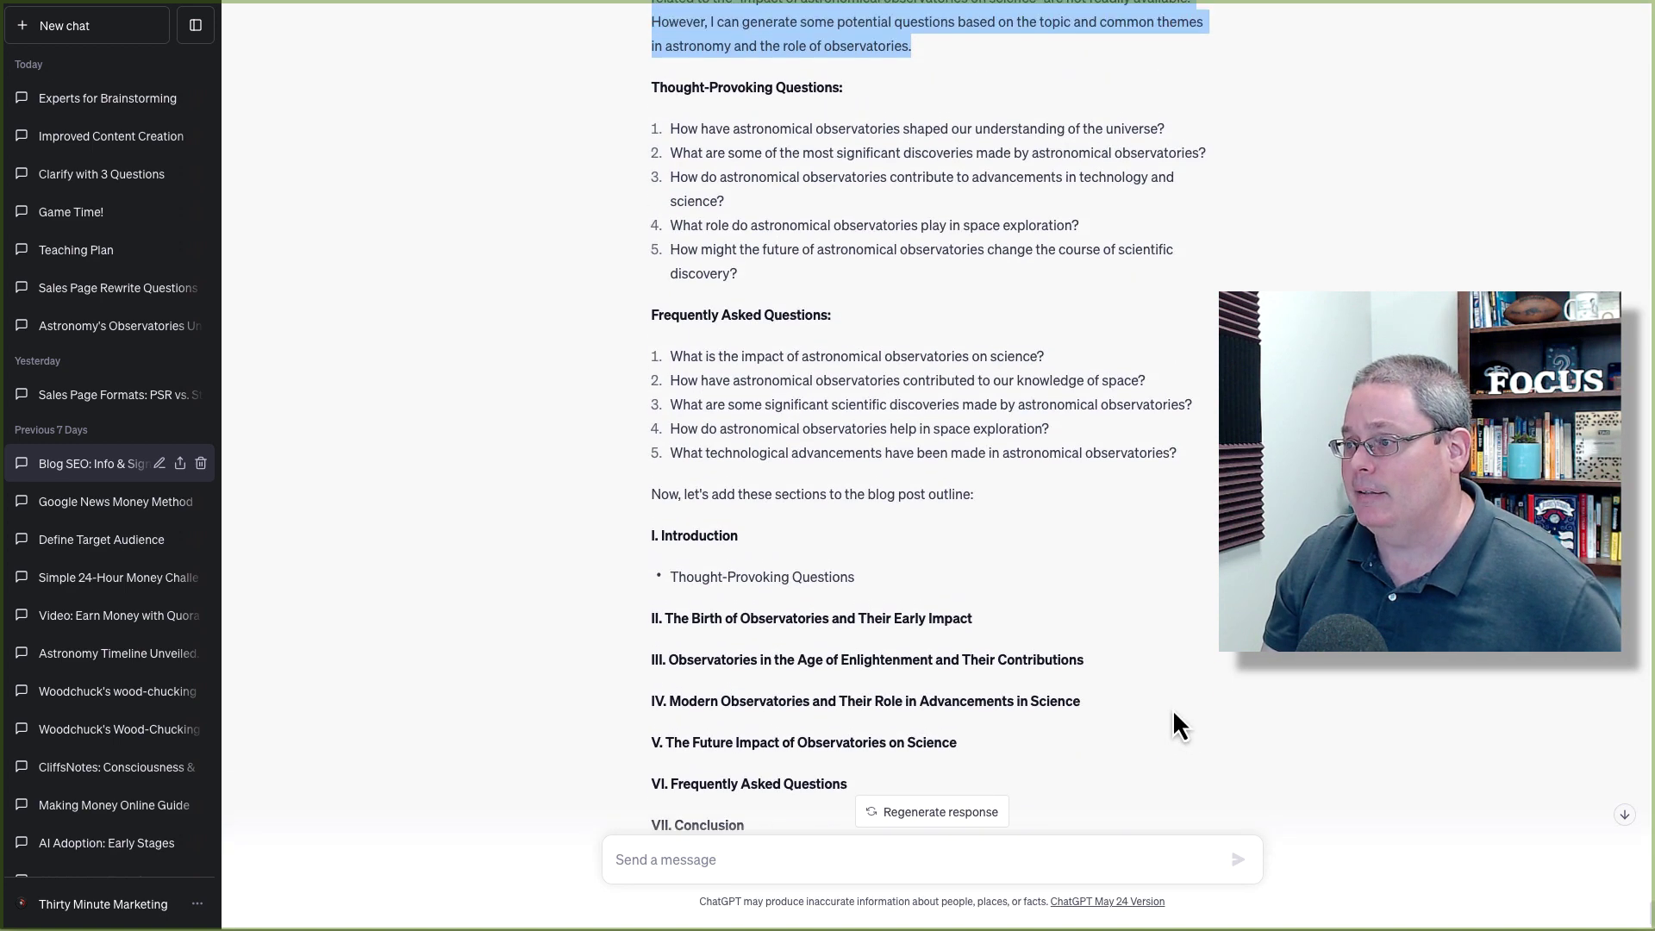
scroll(1172, 709, up, 1)
click(1173, 708)
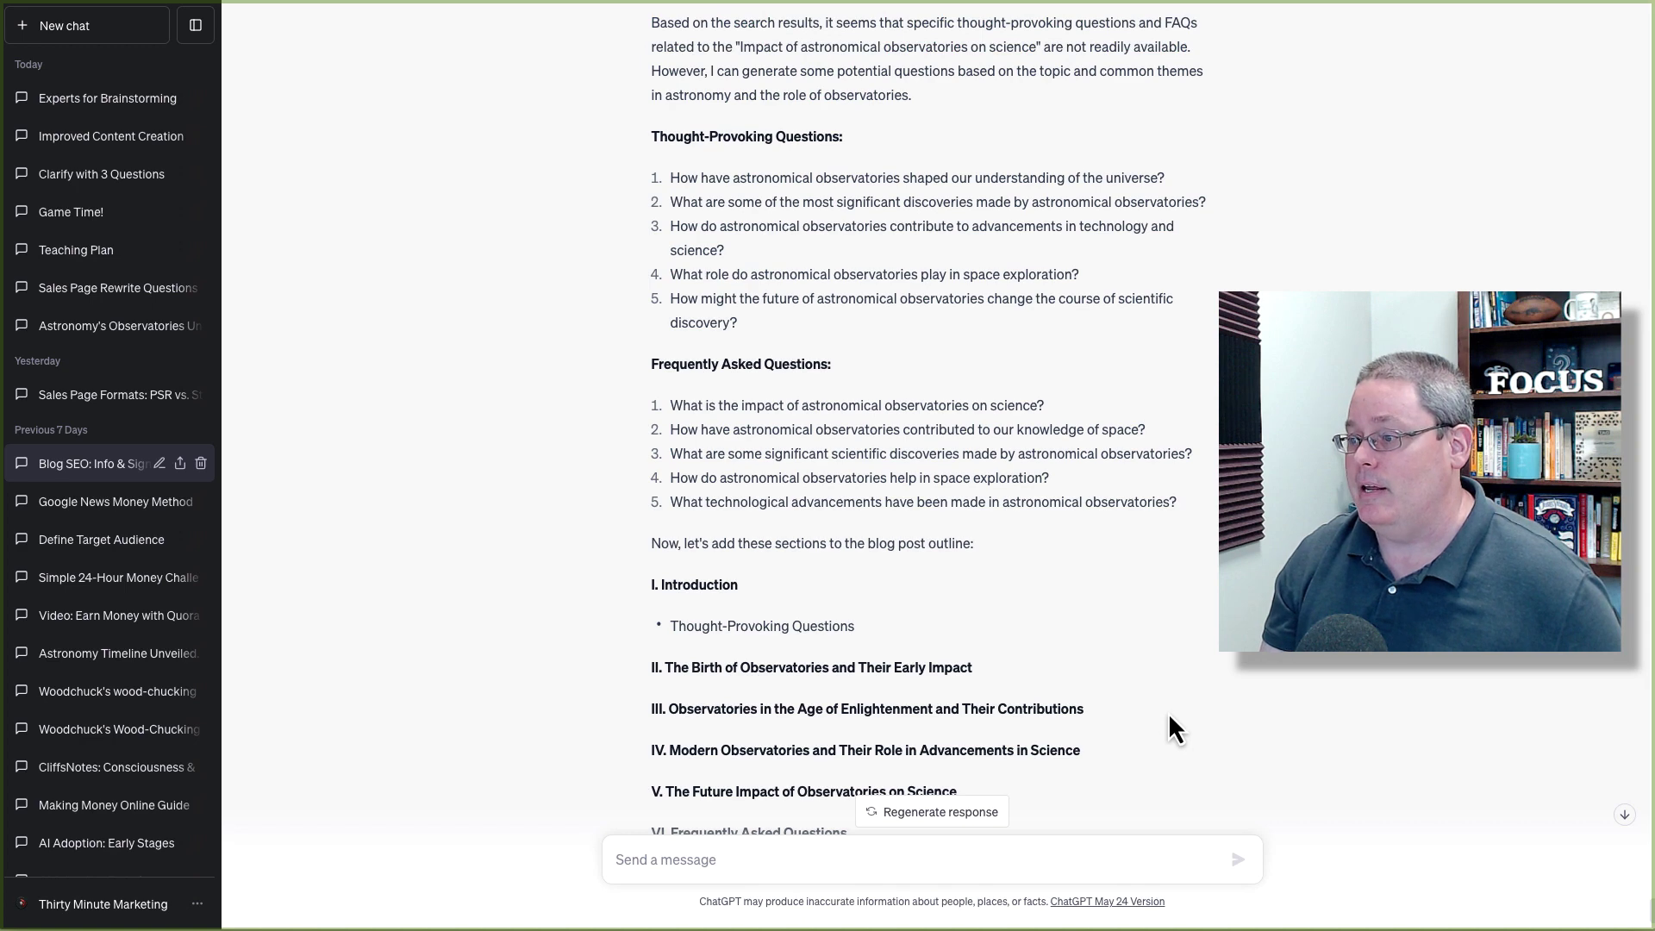
scroll(1170, 715, down, 3)
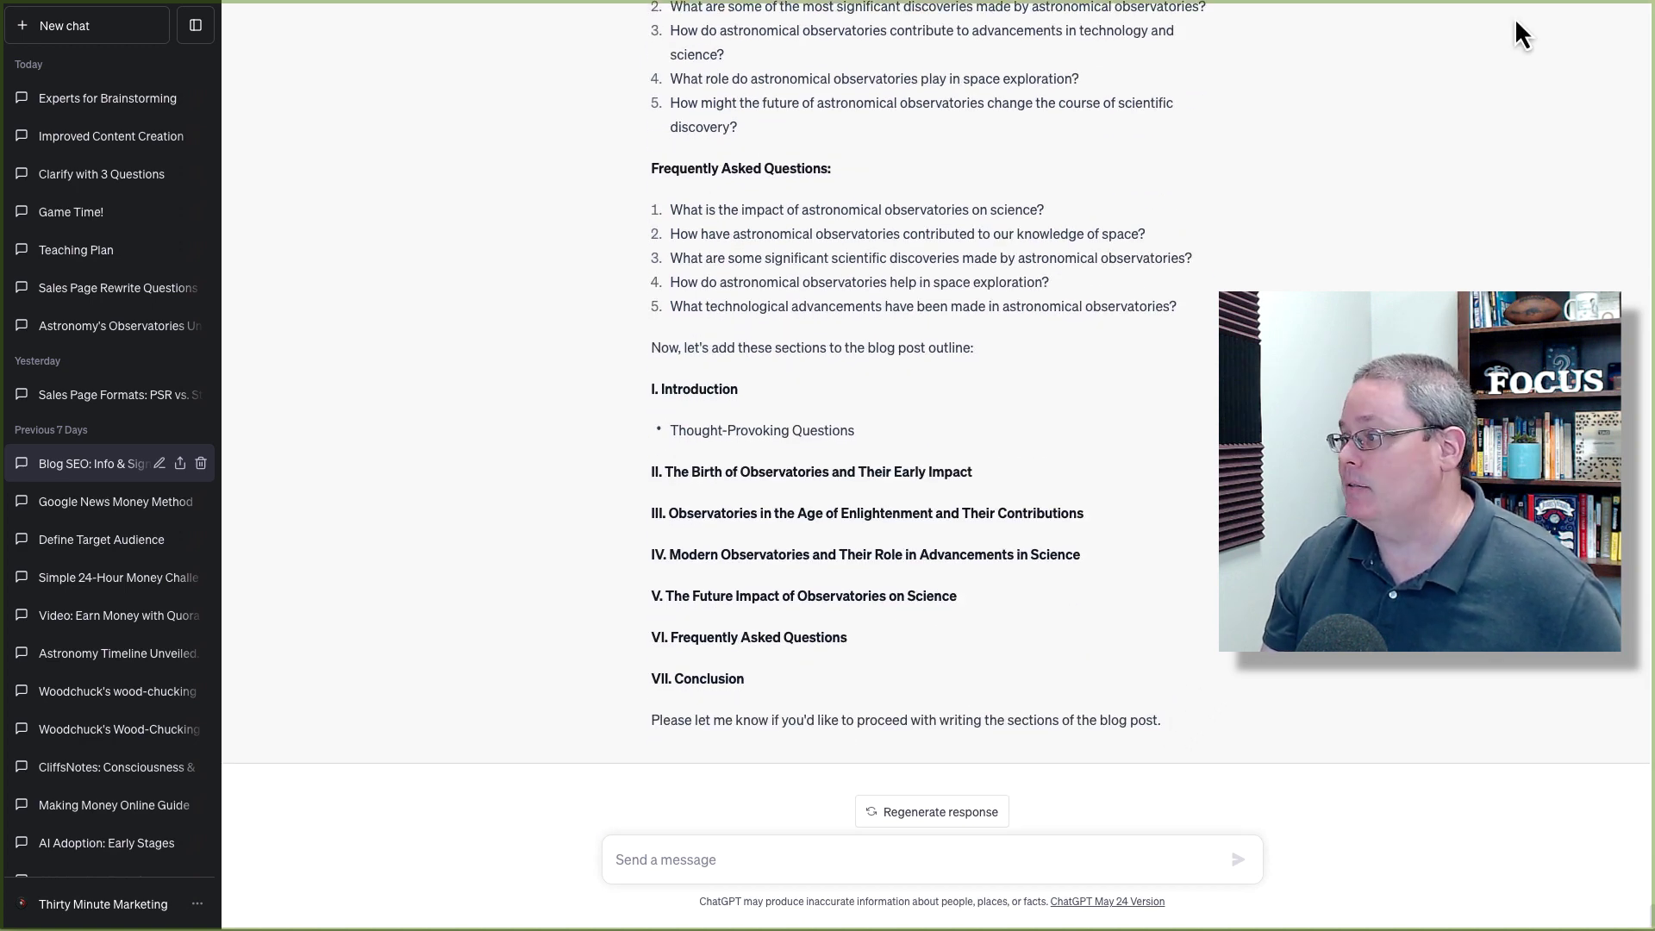
Step: Insert the saved prompt asking for 30 LSI keywords related to the keyword and a blog post outline with a title
mouse_move(1509, 5)
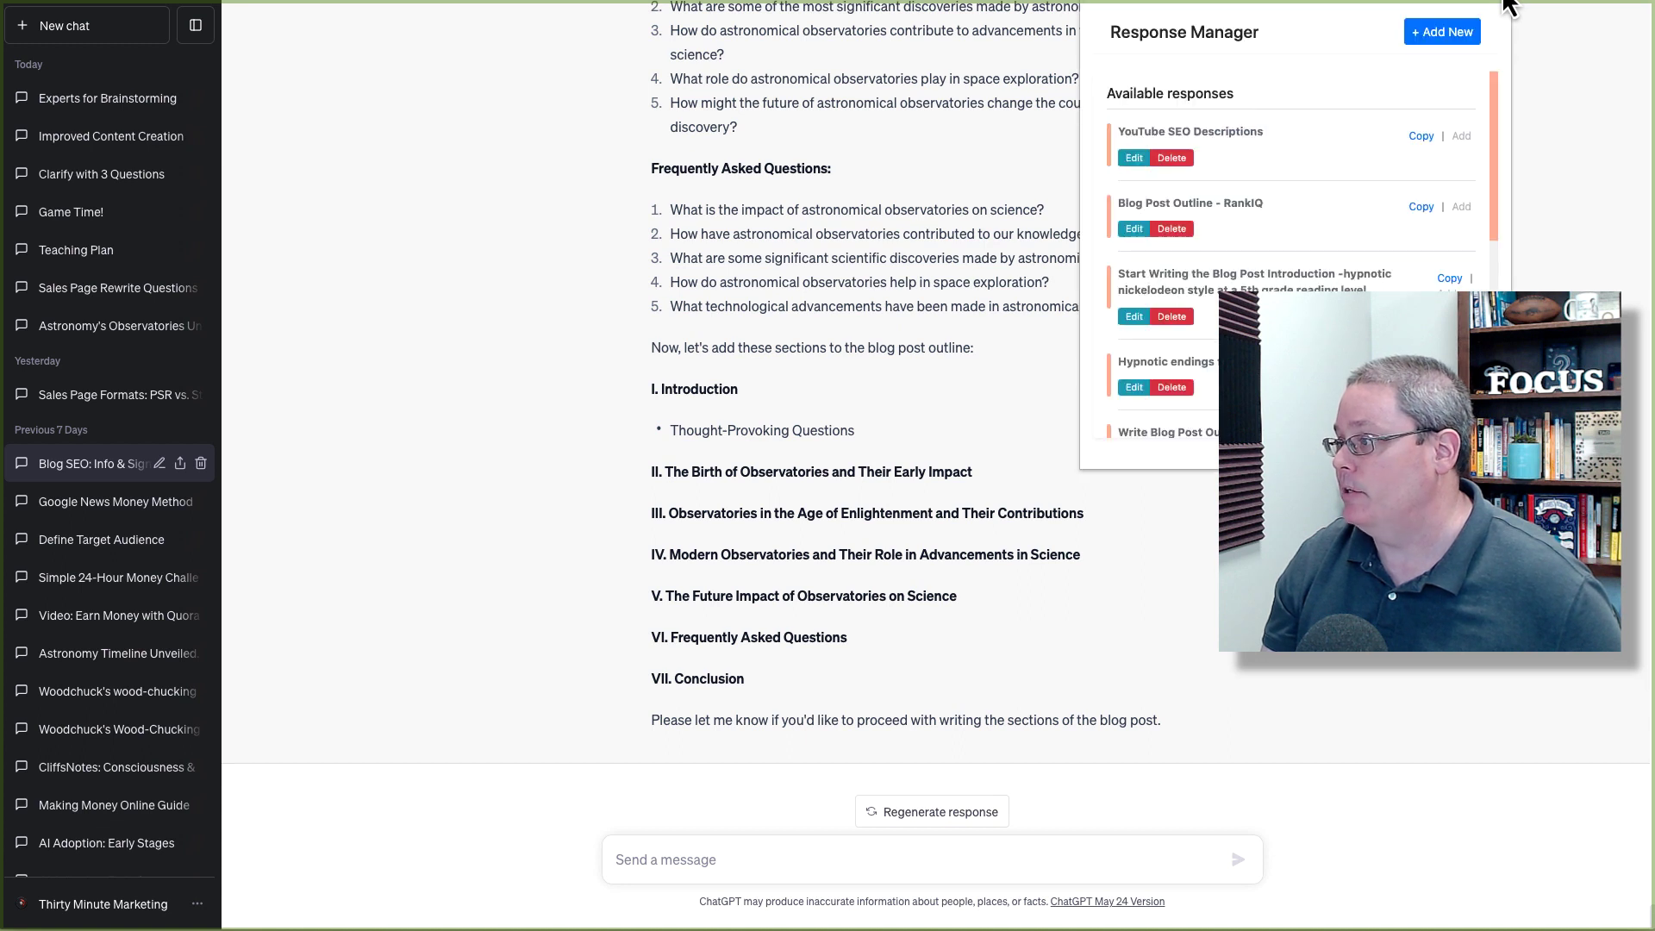
scroll(1336, 129, down, 2)
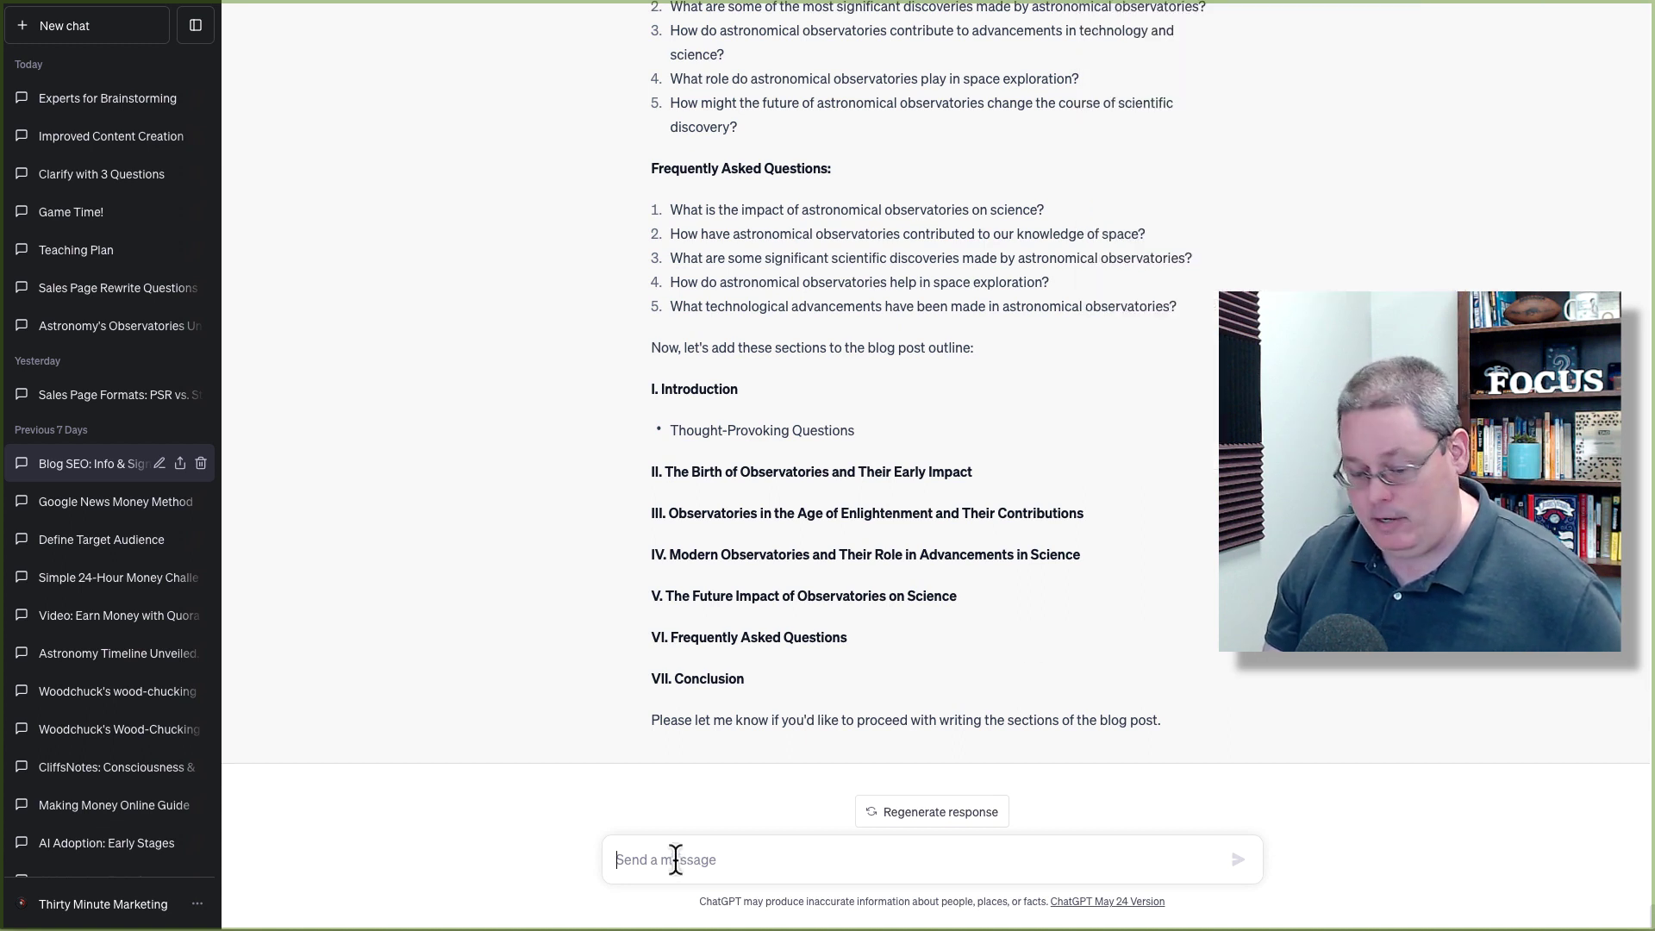
text(Please list 30 LSI keywords that are closely related to, keyword, and then use those keywords to create a blog post outline, to include a blog post title, that fully covers the topic of the keyword.)
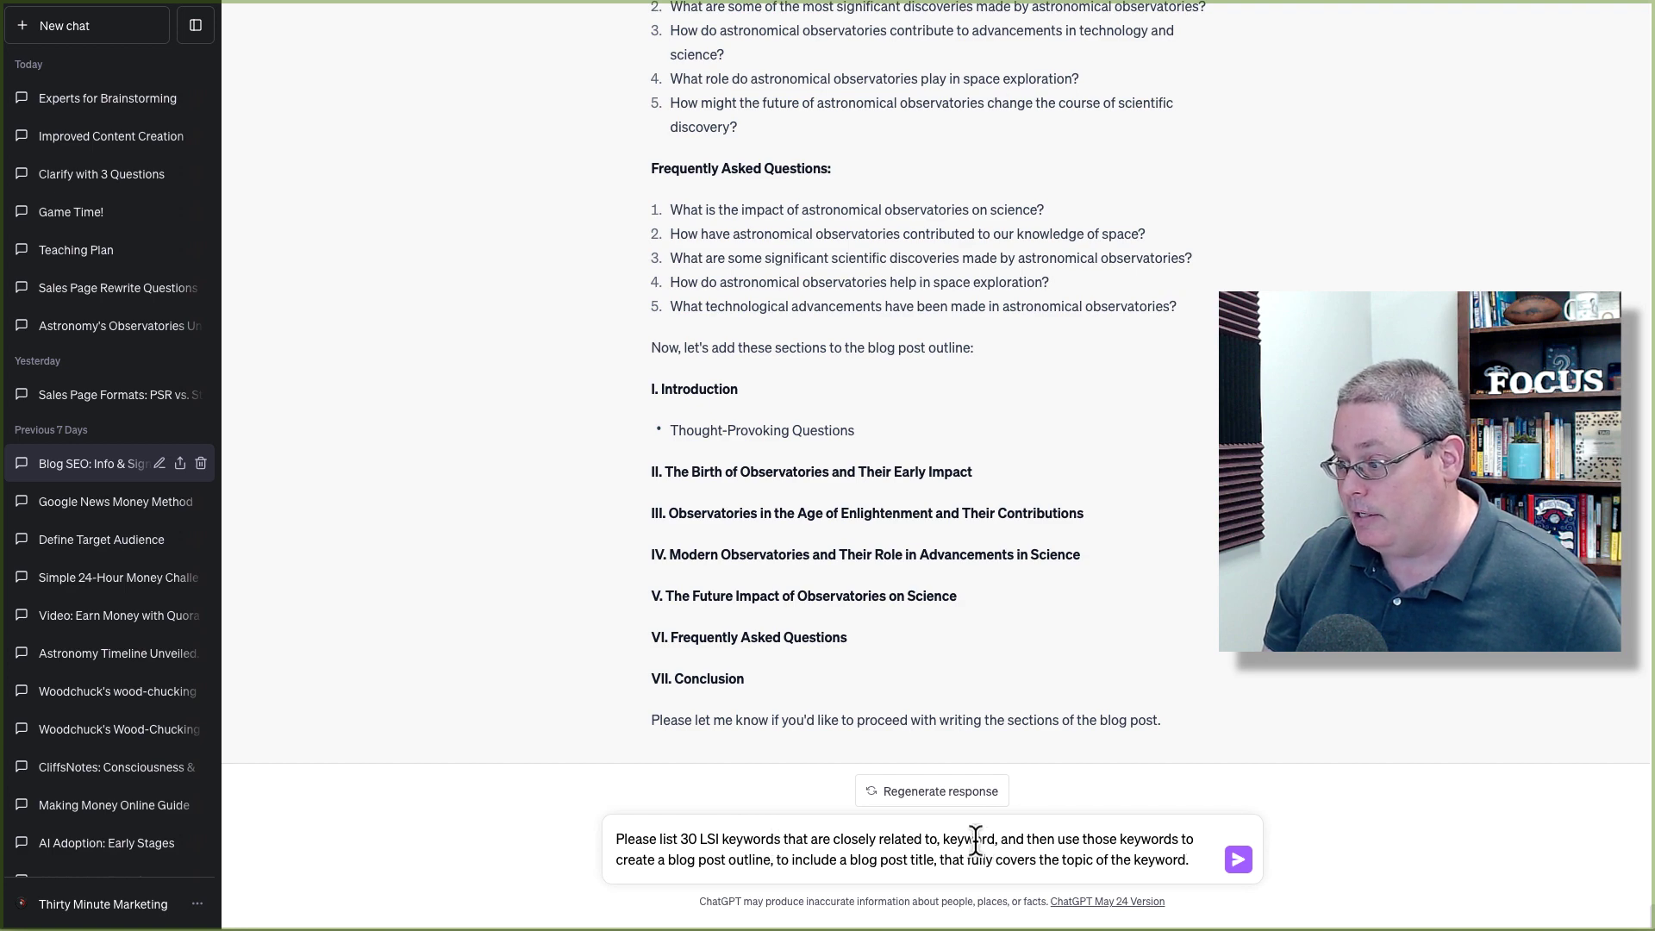
Step: Replace the prompt's keyword placeholder with the quoted phrase "Impact of astronomical observatories on science" and send the request
scroll(929, 490, up, 2)
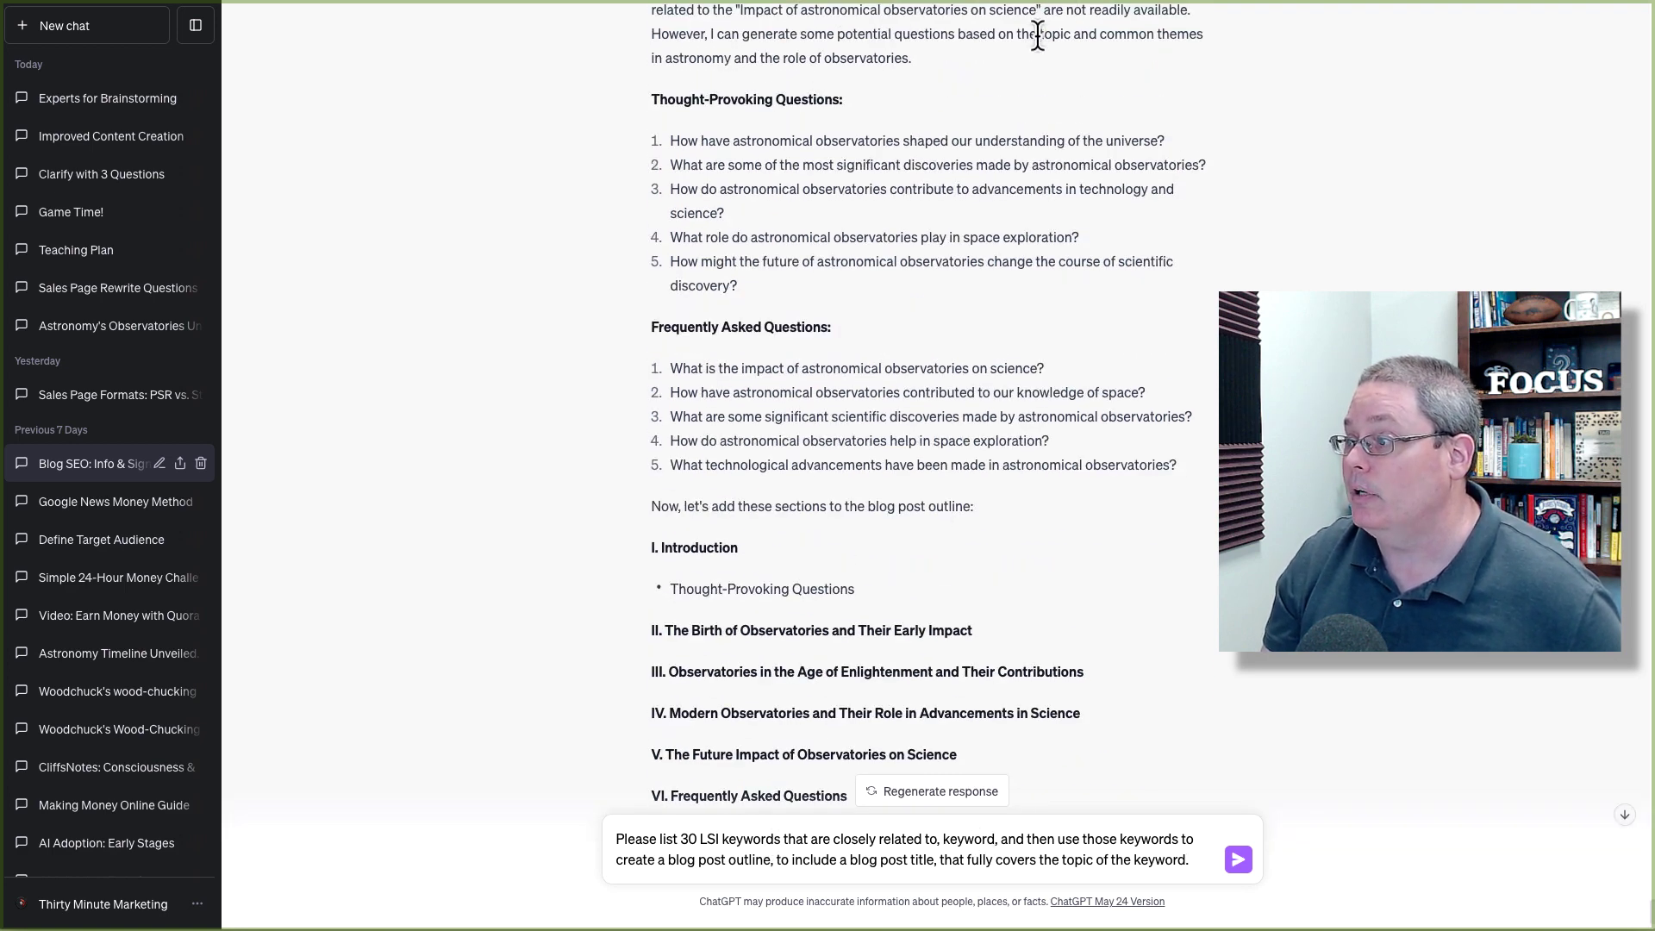
scroll(914, 35, up, 1)
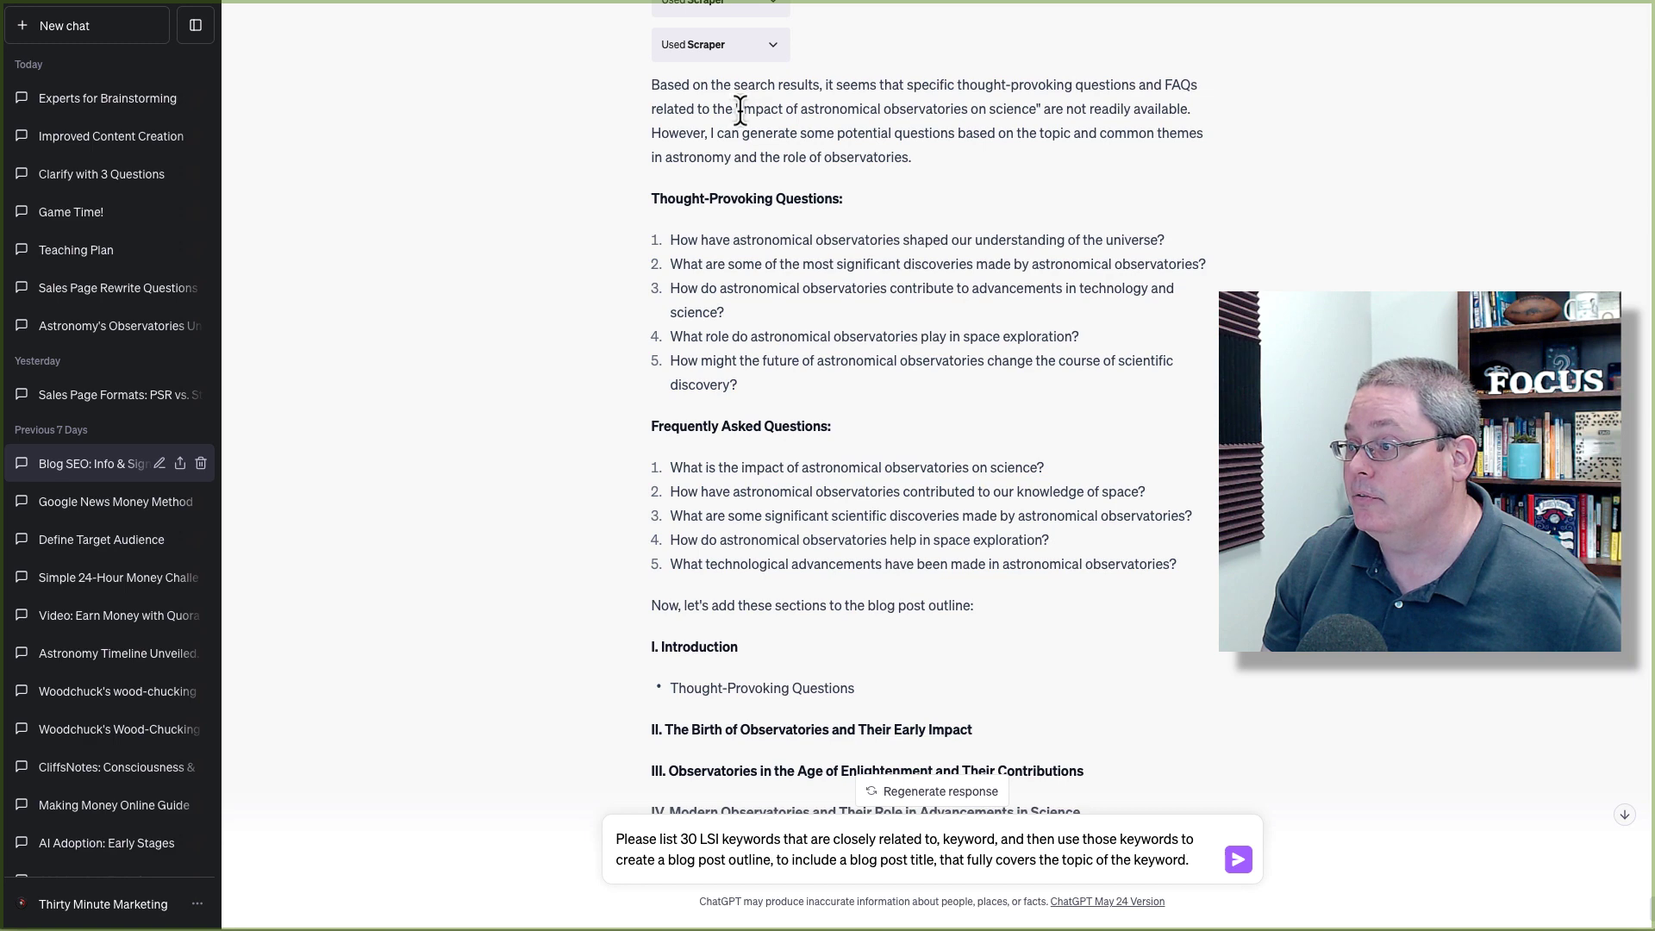
drag(737, 109, 1041, 110)
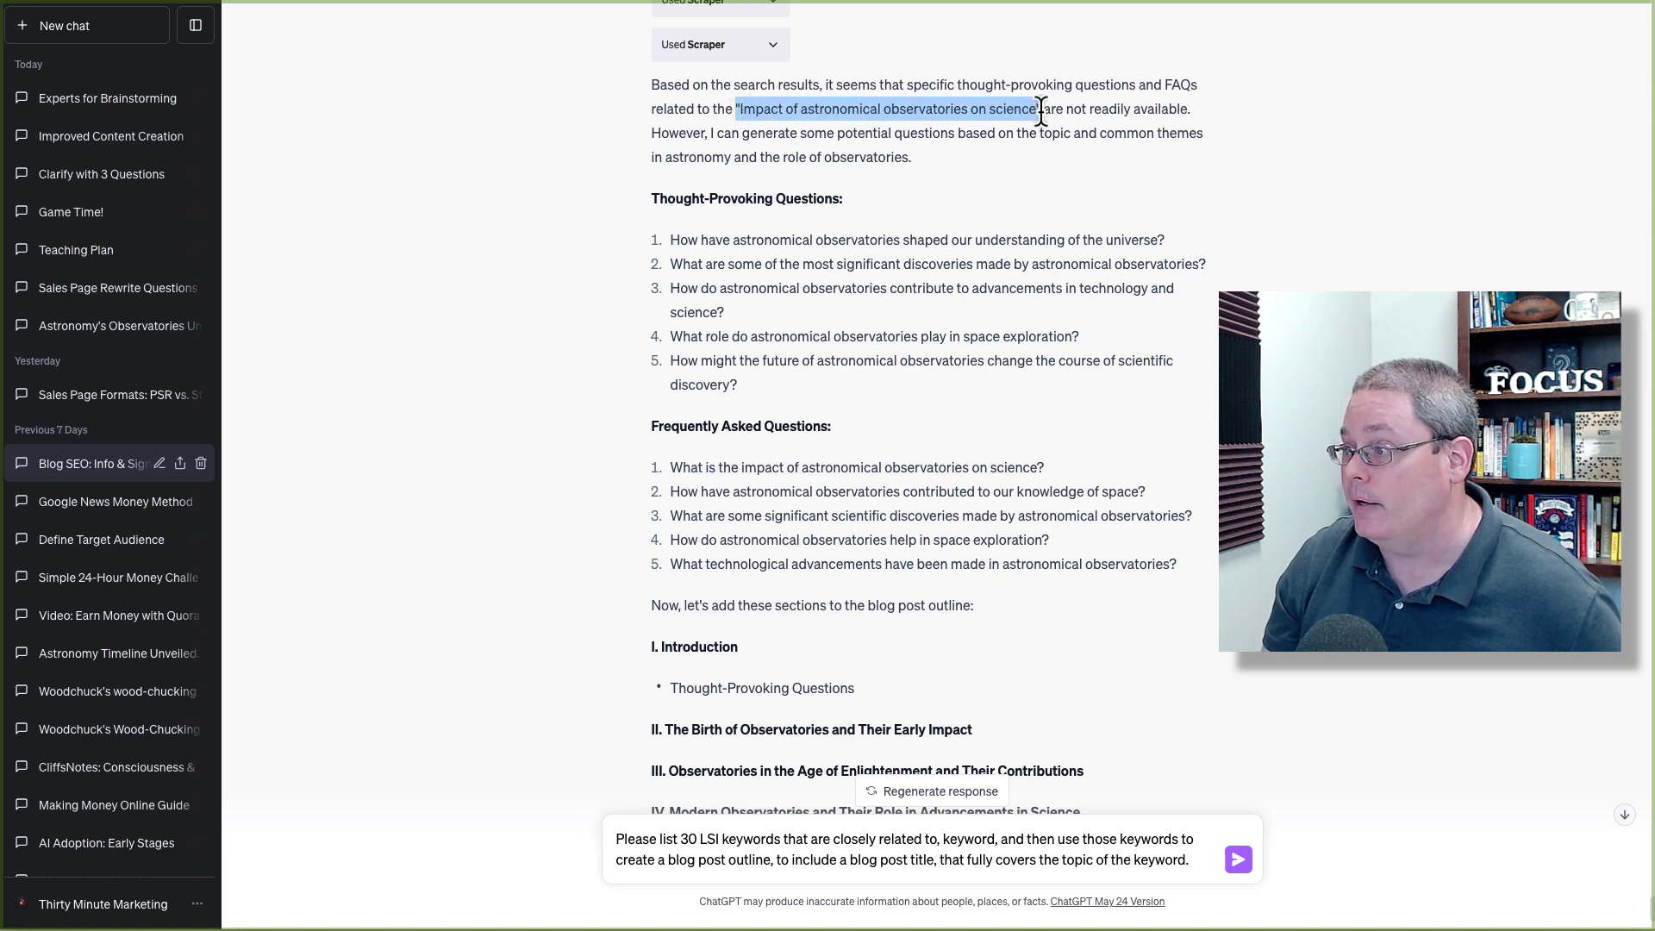
scroll(1031, 312, down, 3)
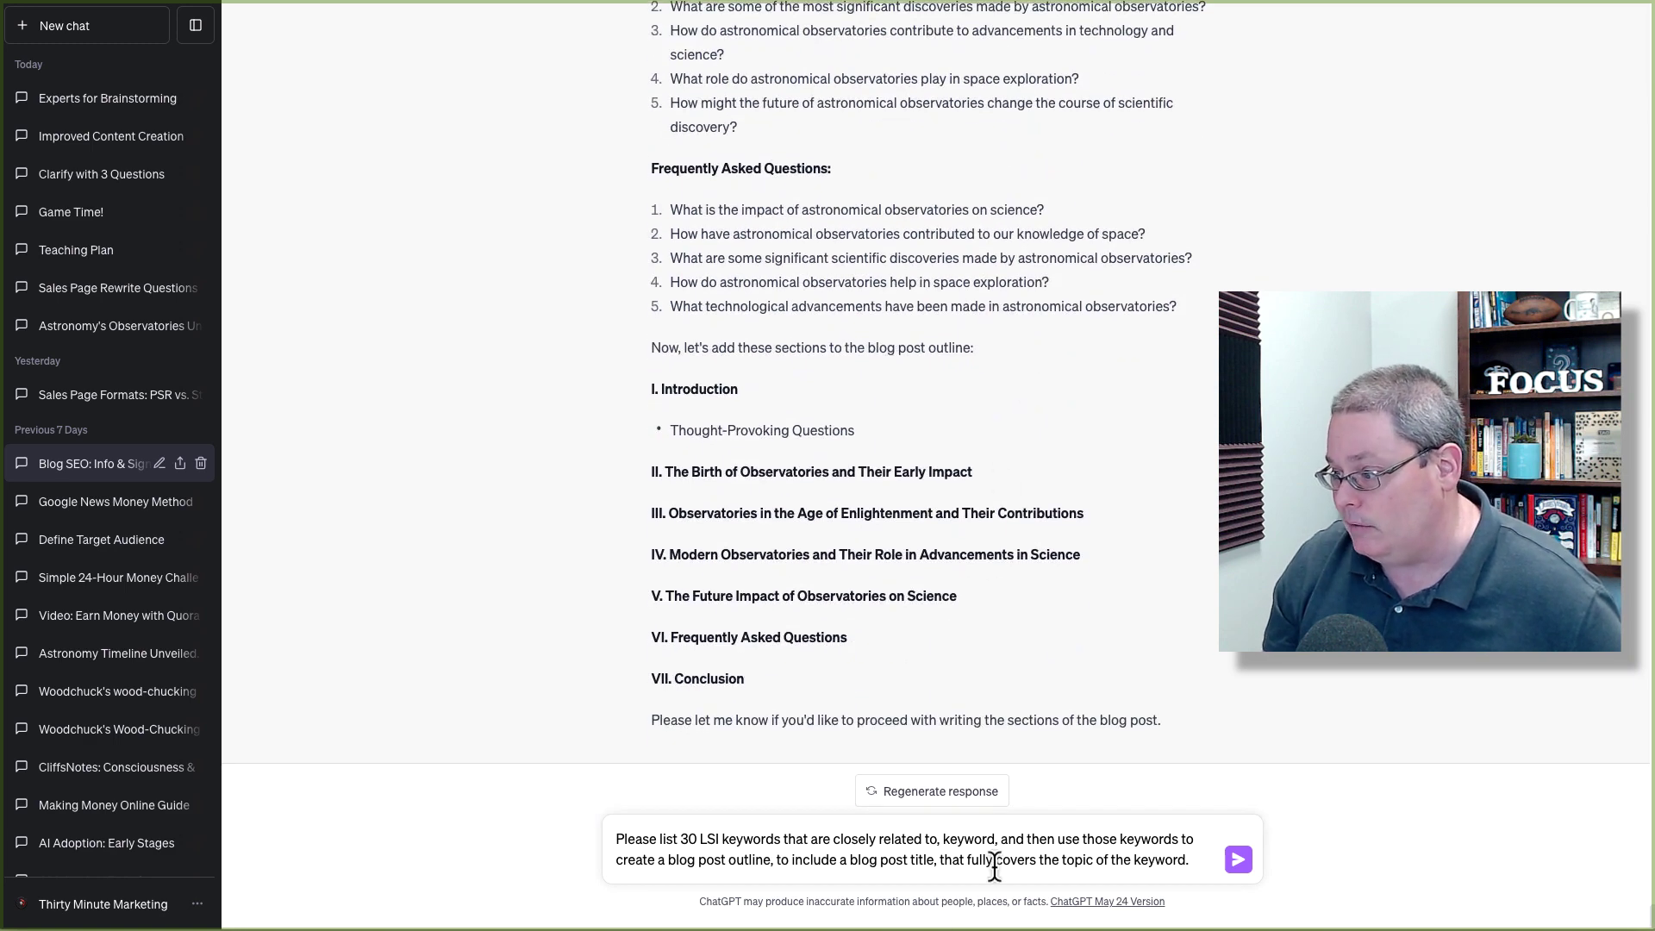
double_click(953, 840)
text("Impact of astronomical observatories on science")
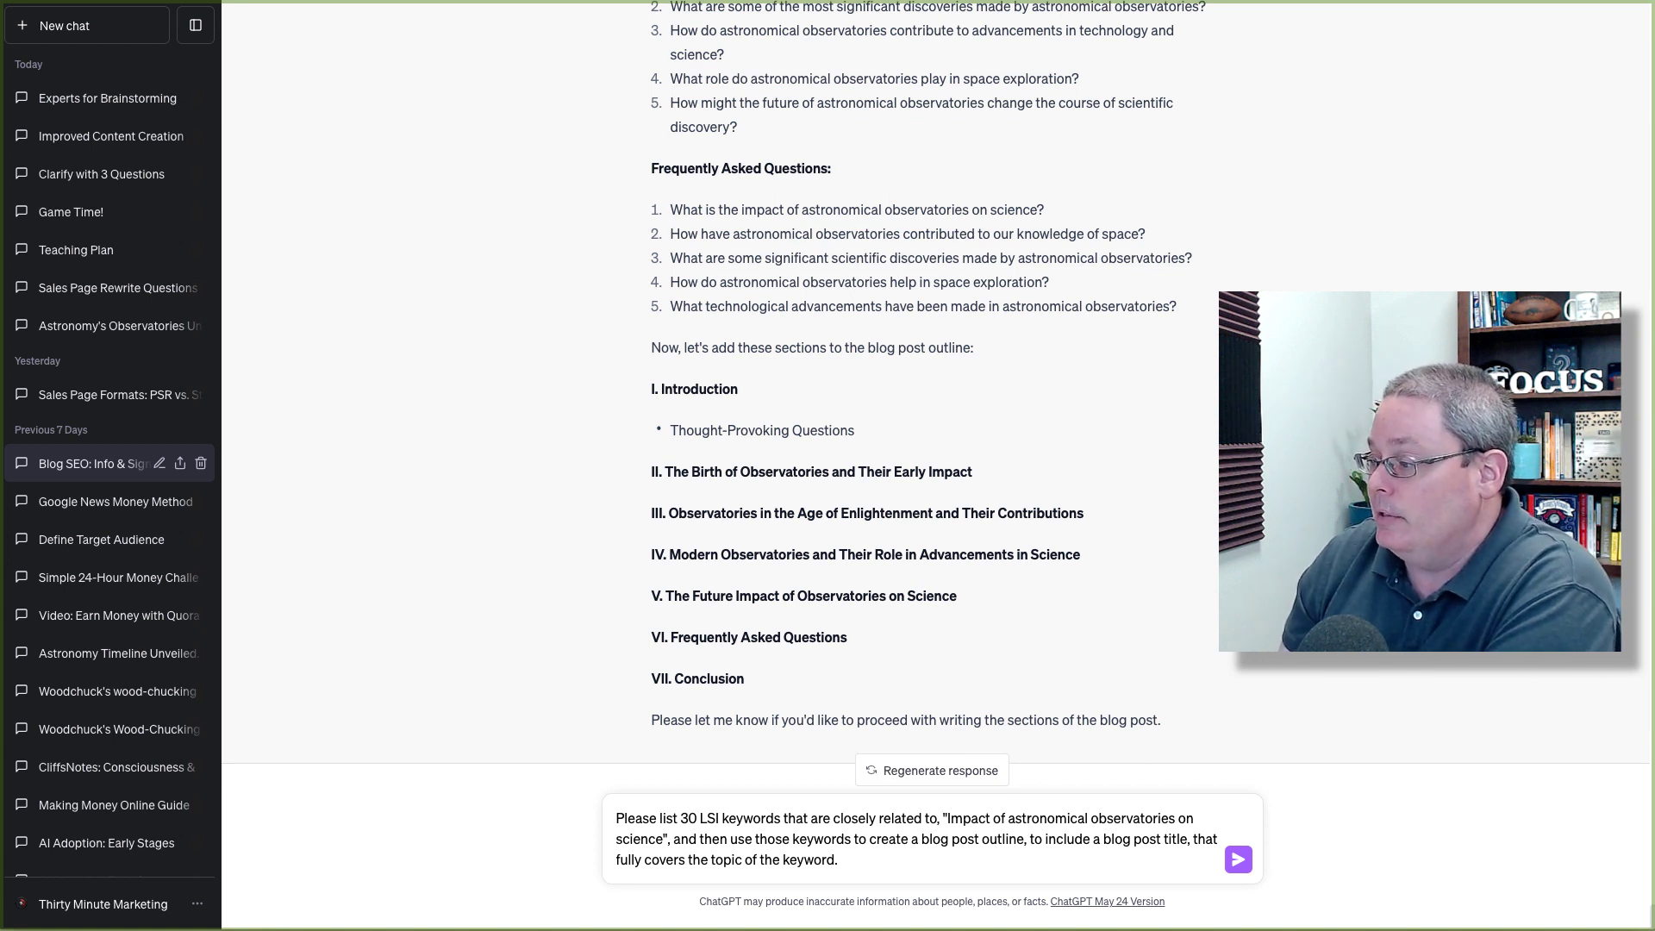
key(Return)
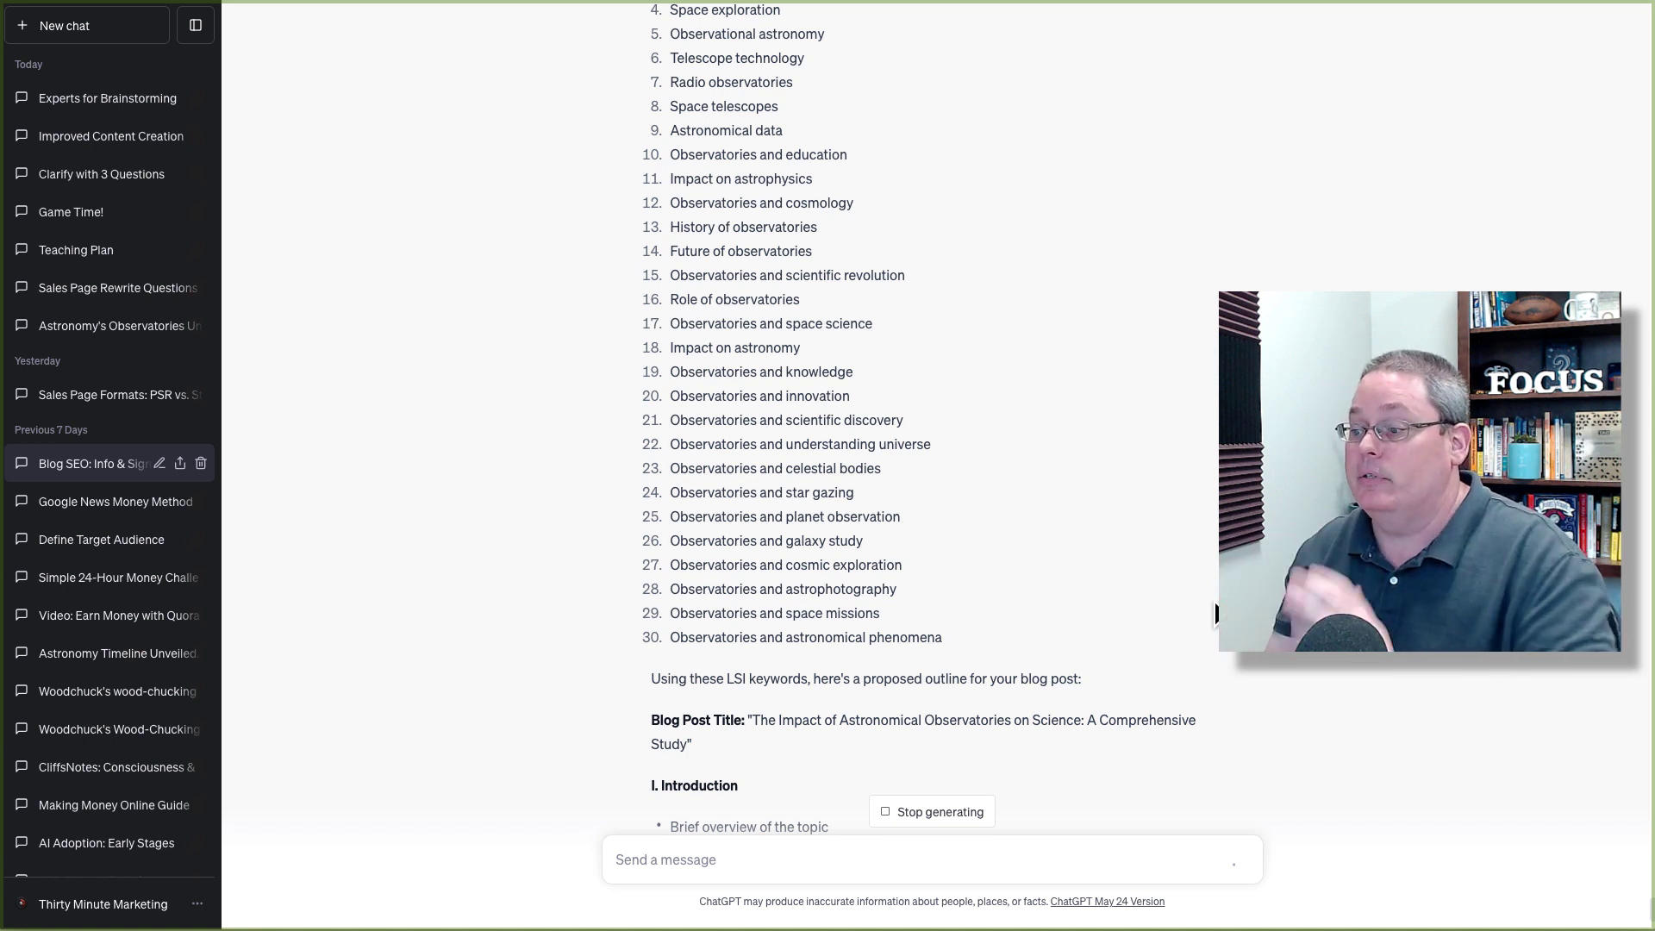
Step: Check the new outline for its Thought-Provoking Questions, Frequently Asked Questions and Call to Action sections
scroll(1187, 609, up, 2)
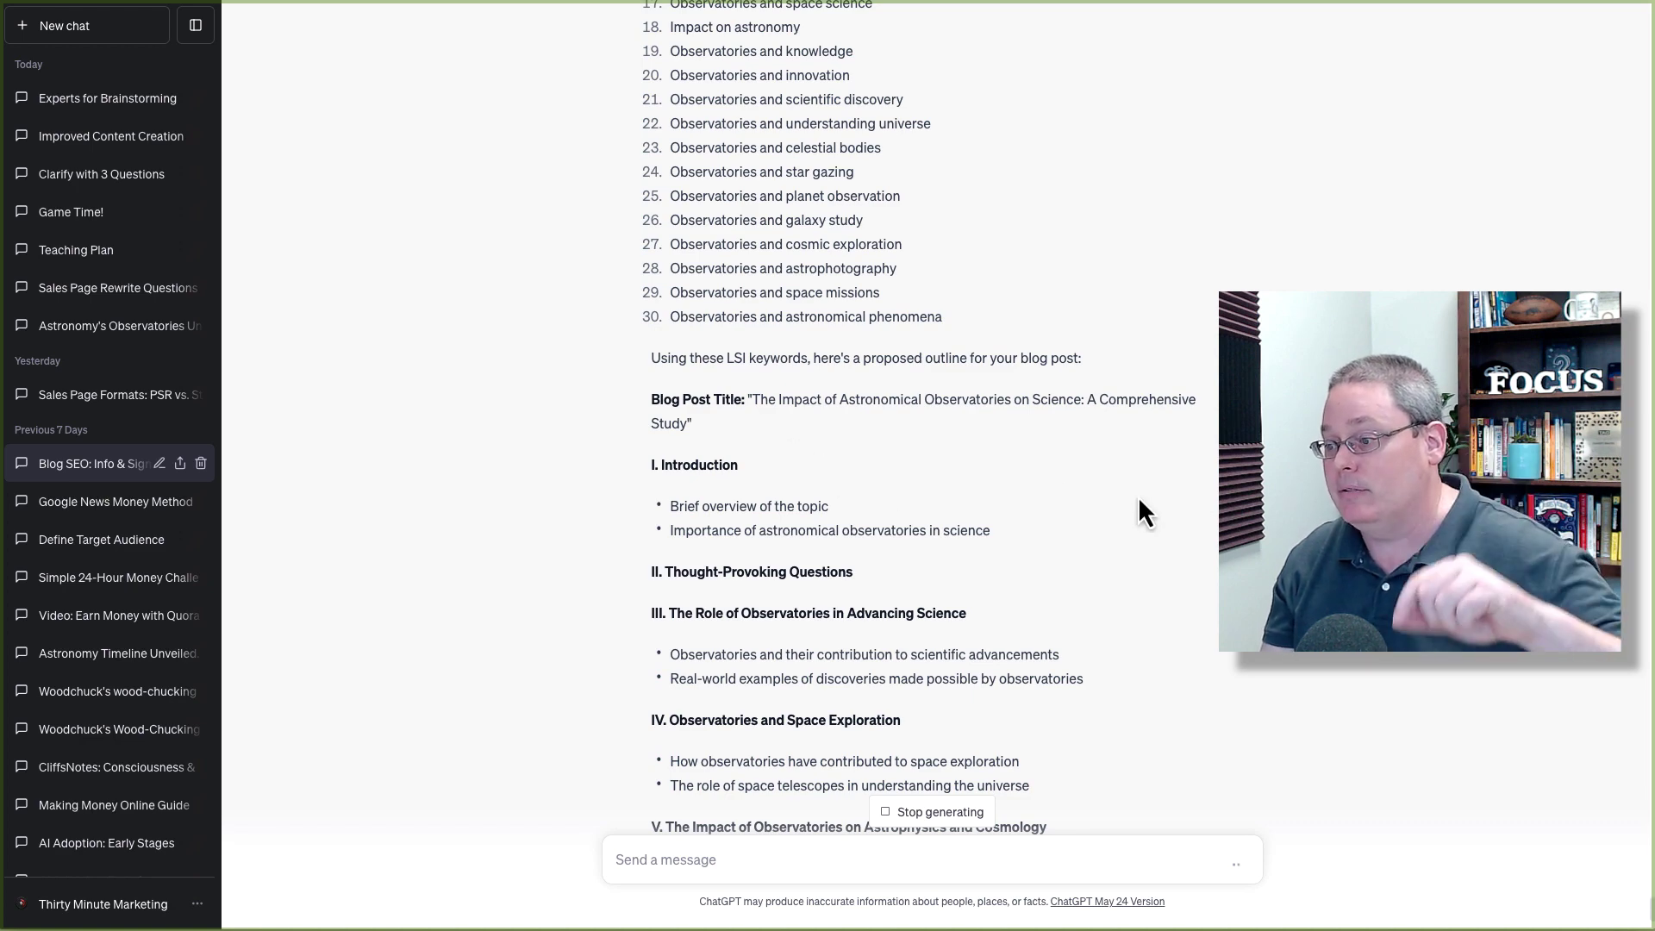
drag(868, 580, 793, 561)
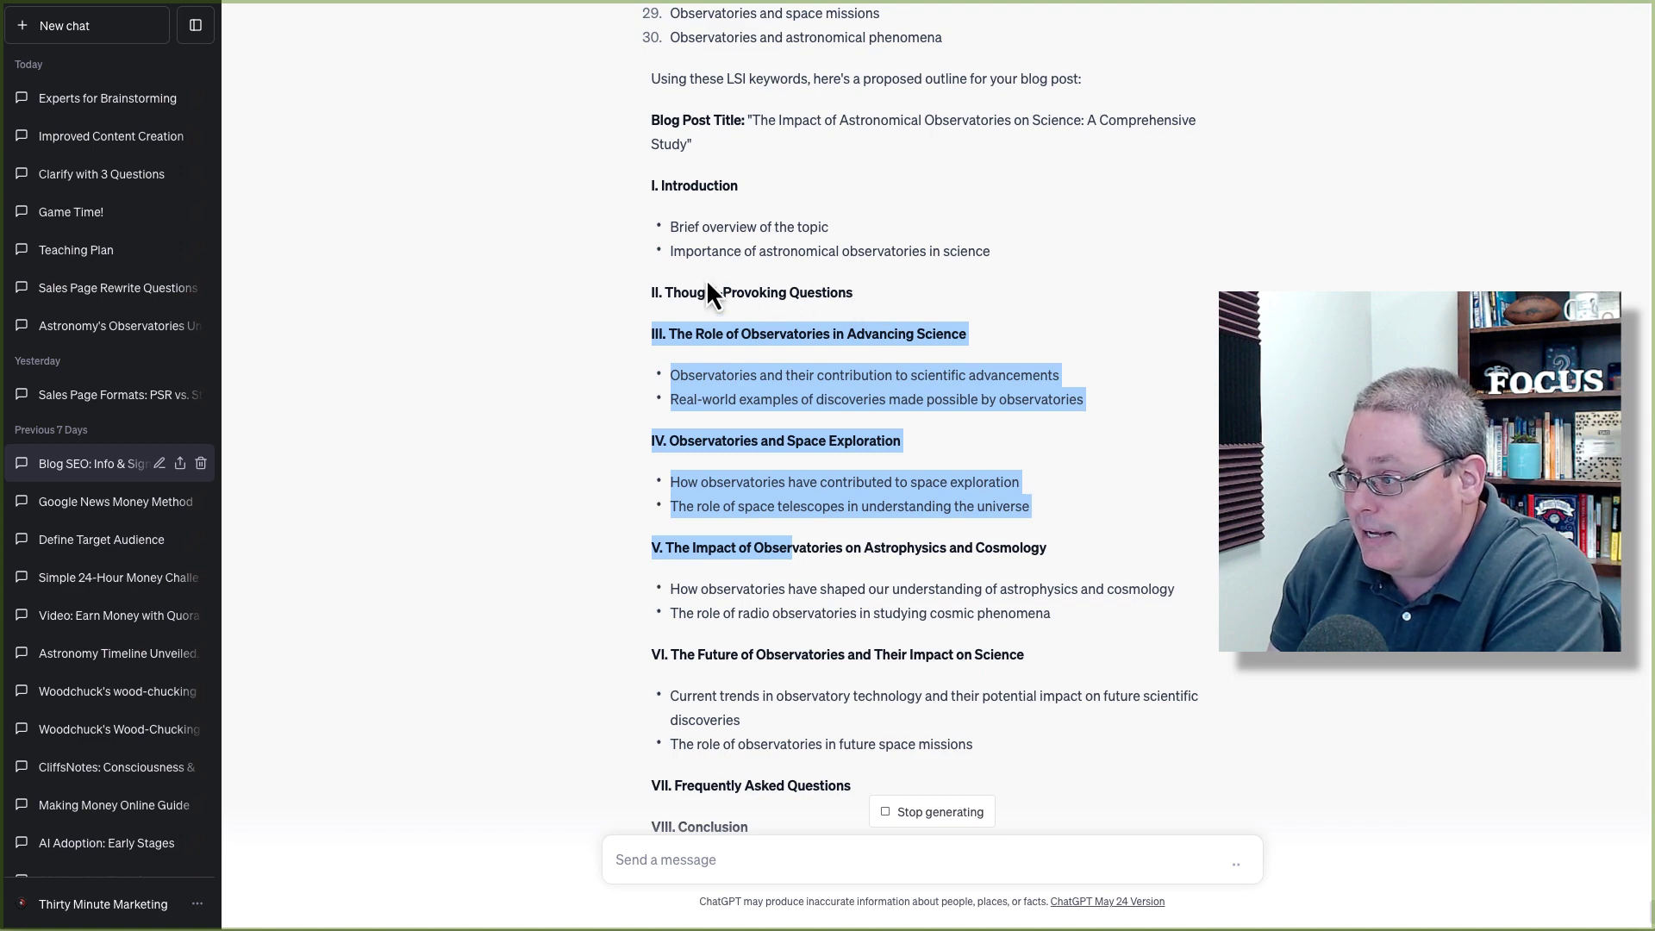
drag(670, 293, 887, 291)
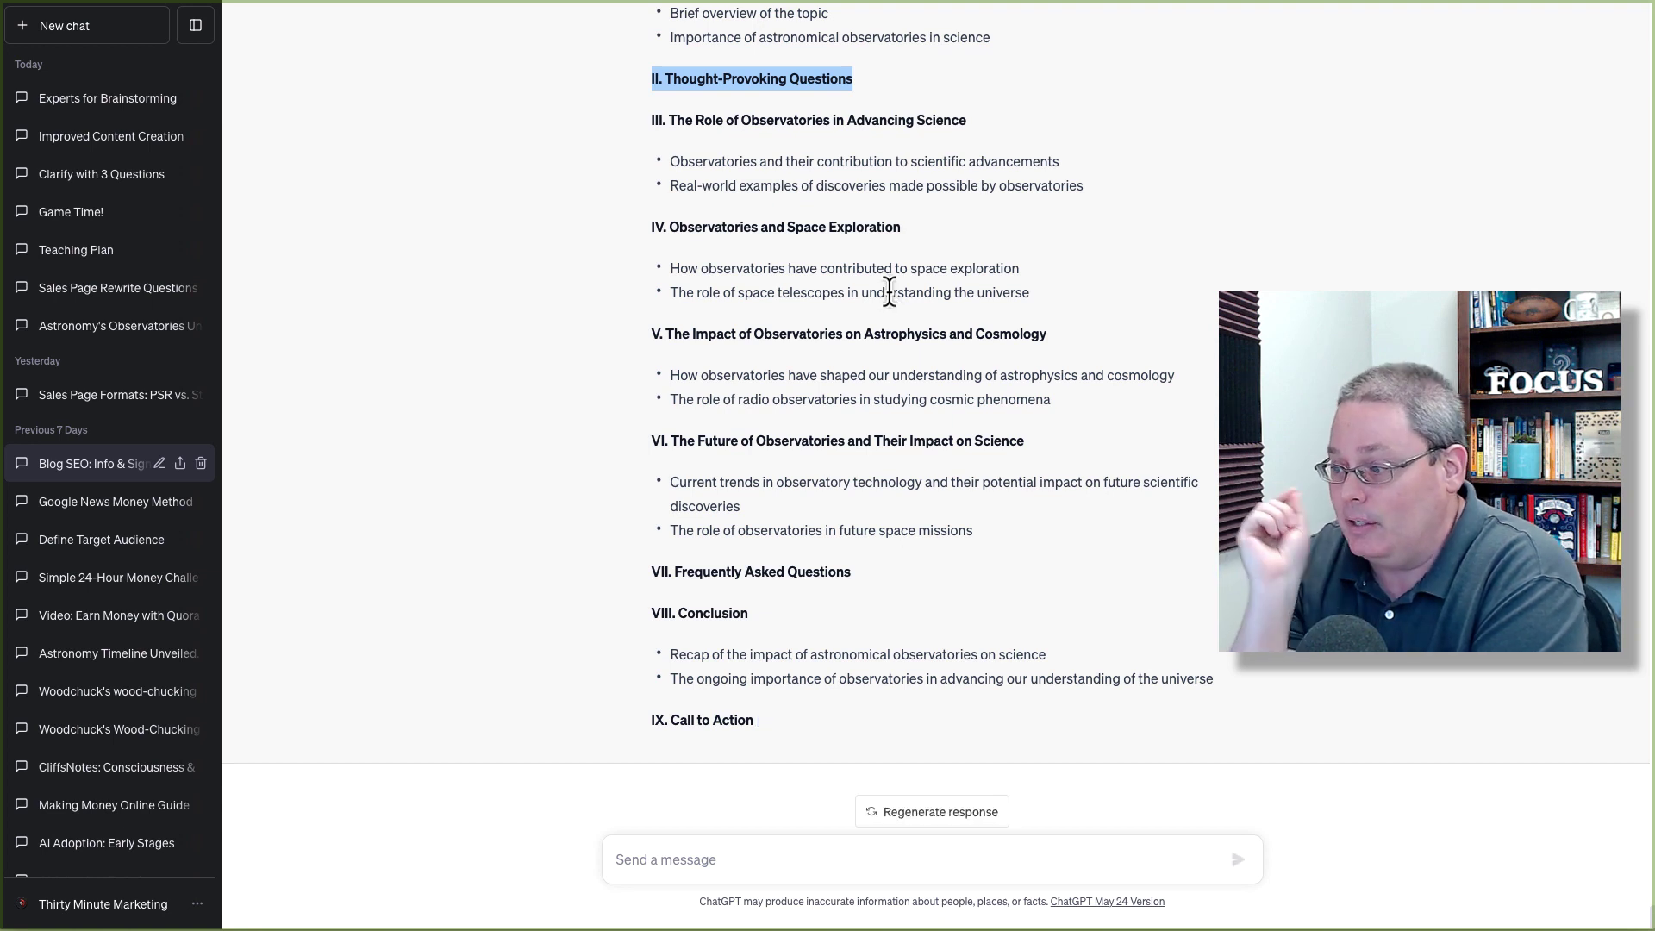
triple_click(722, 574)
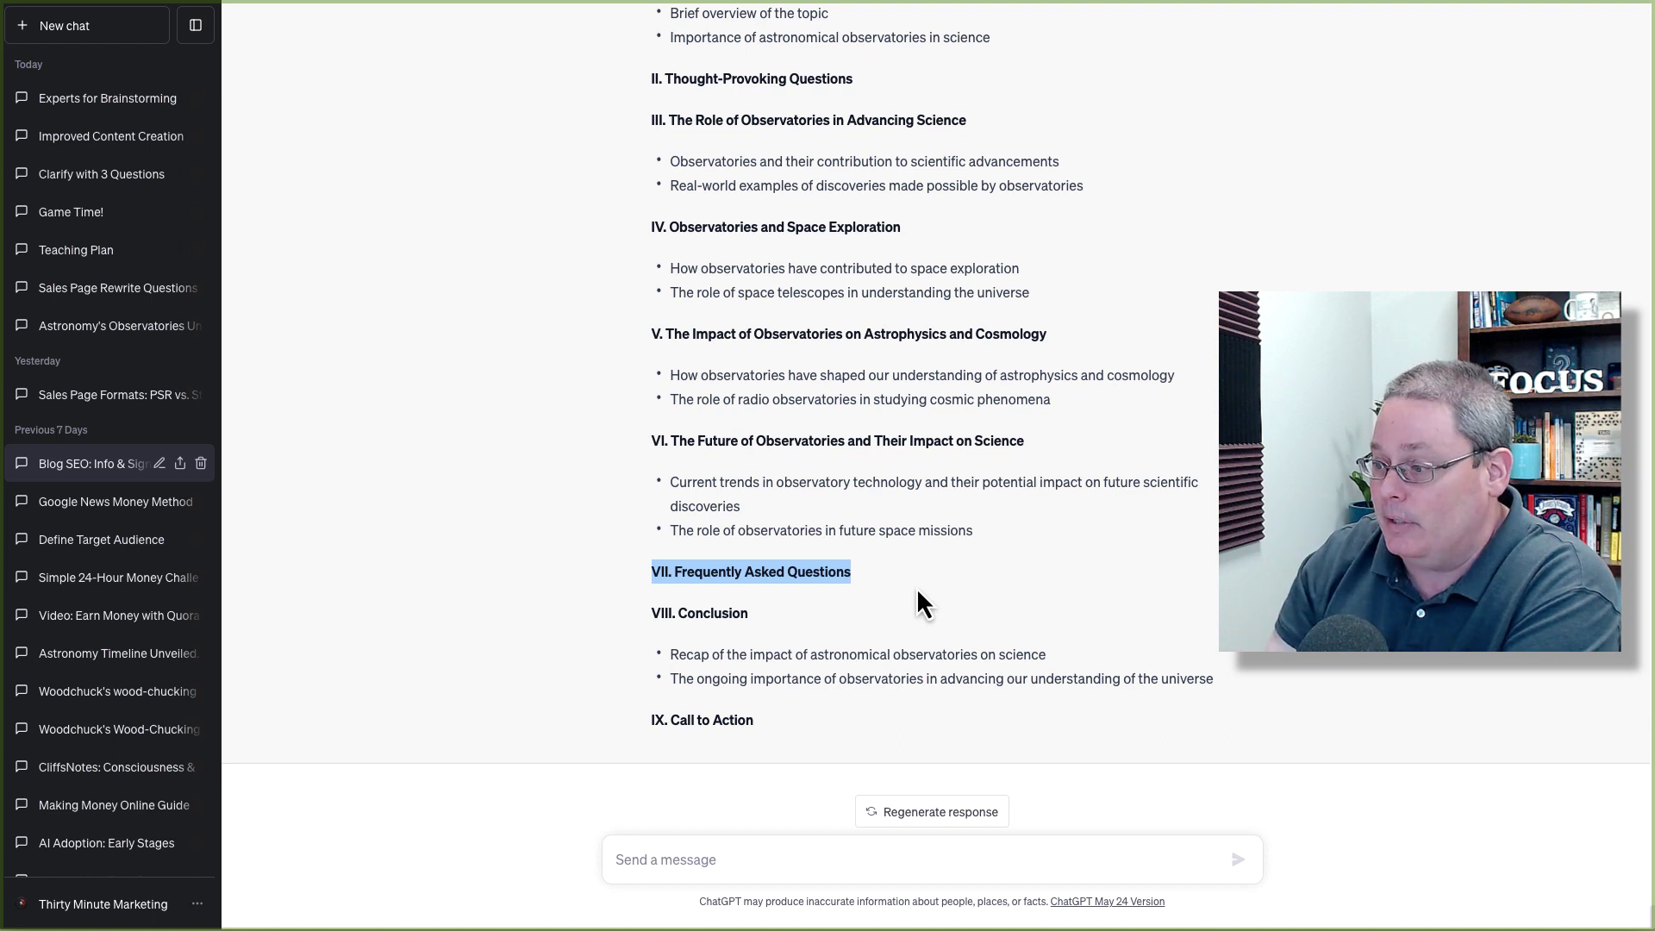
triple_click(690, 722)
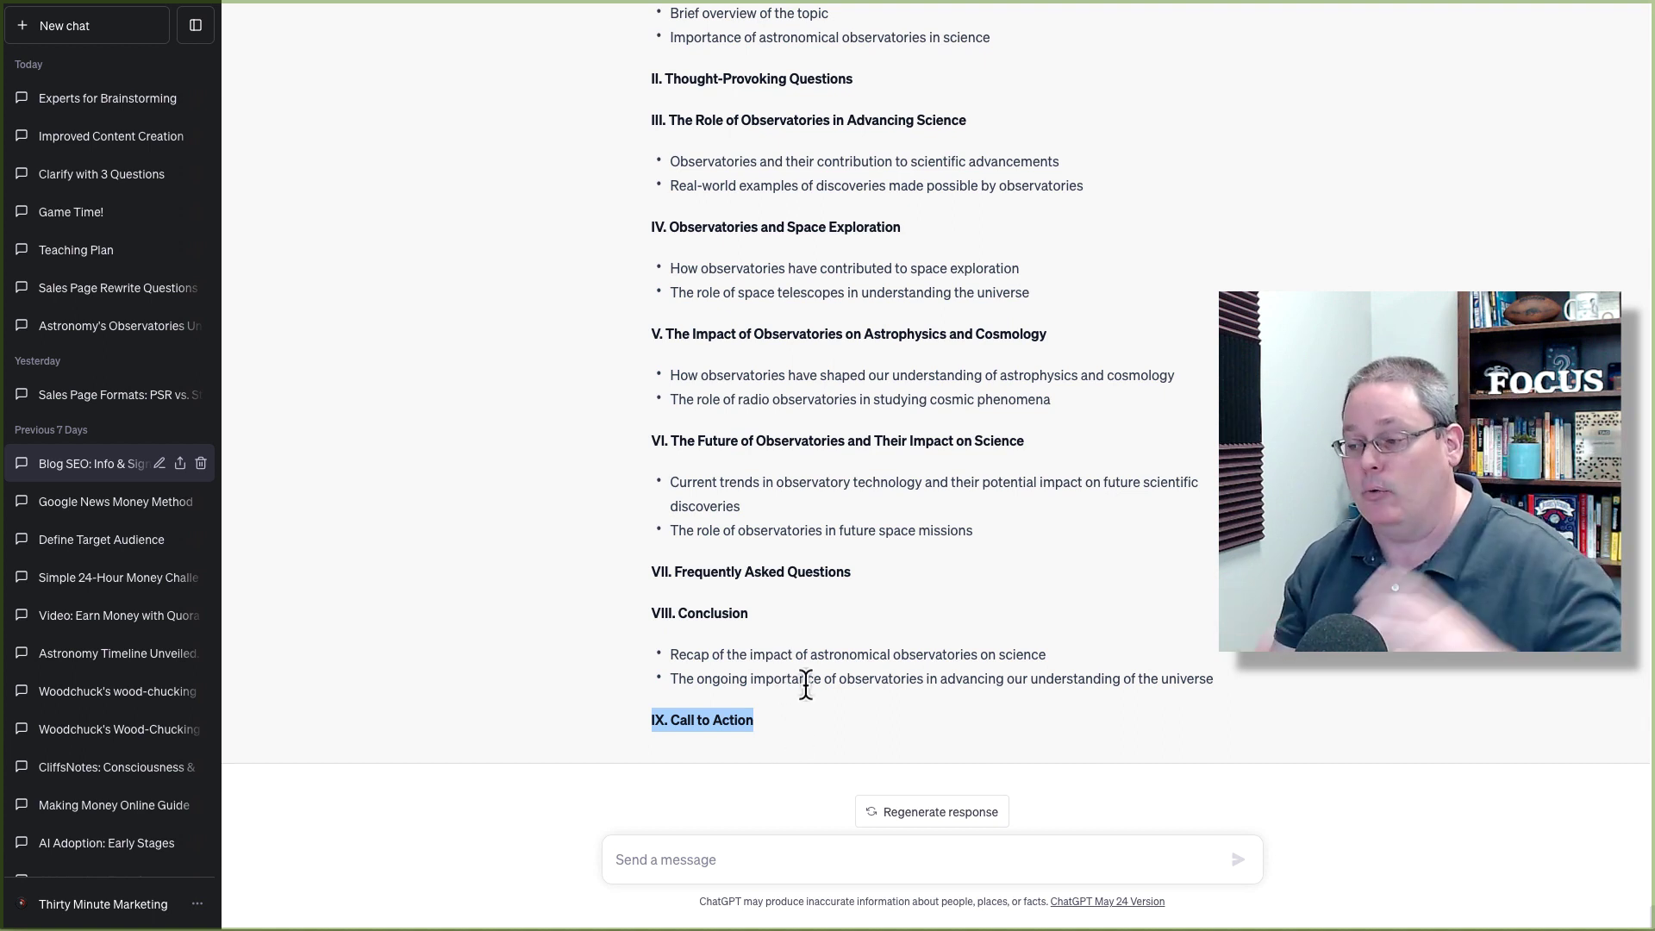
Step: Compare the list of 30 LSI keywords with the proposed blog post title and outline, including the Thought-Provoking Questions section
scroll(871, 658, up, 3)
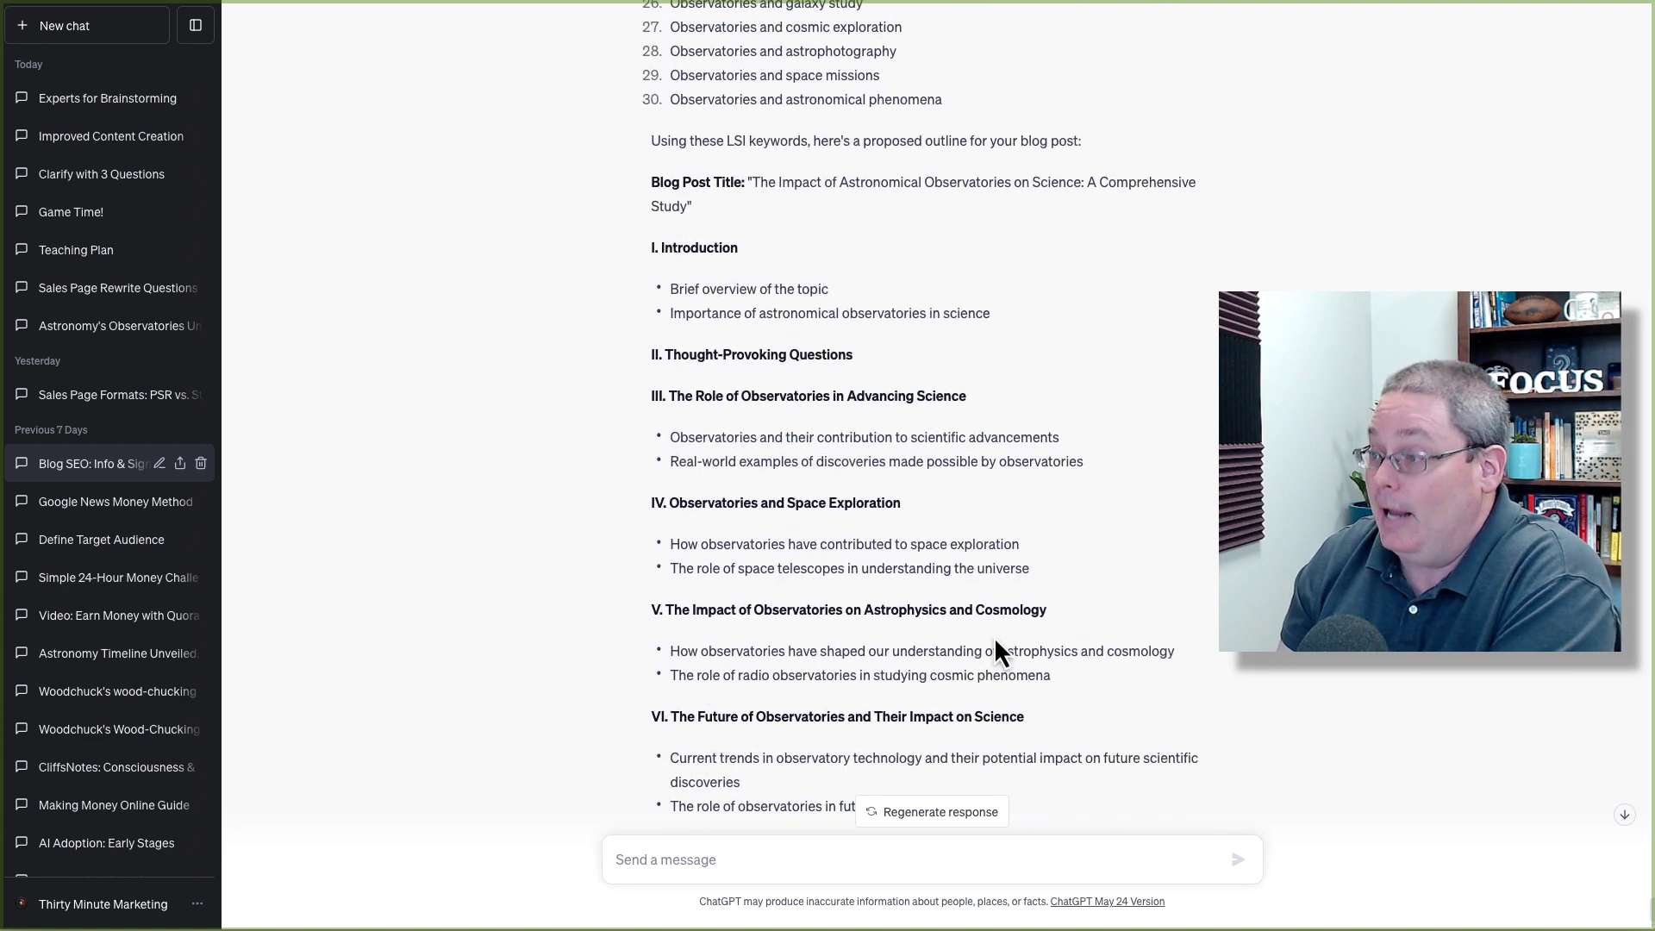
scroll(997, 646, up, 5)
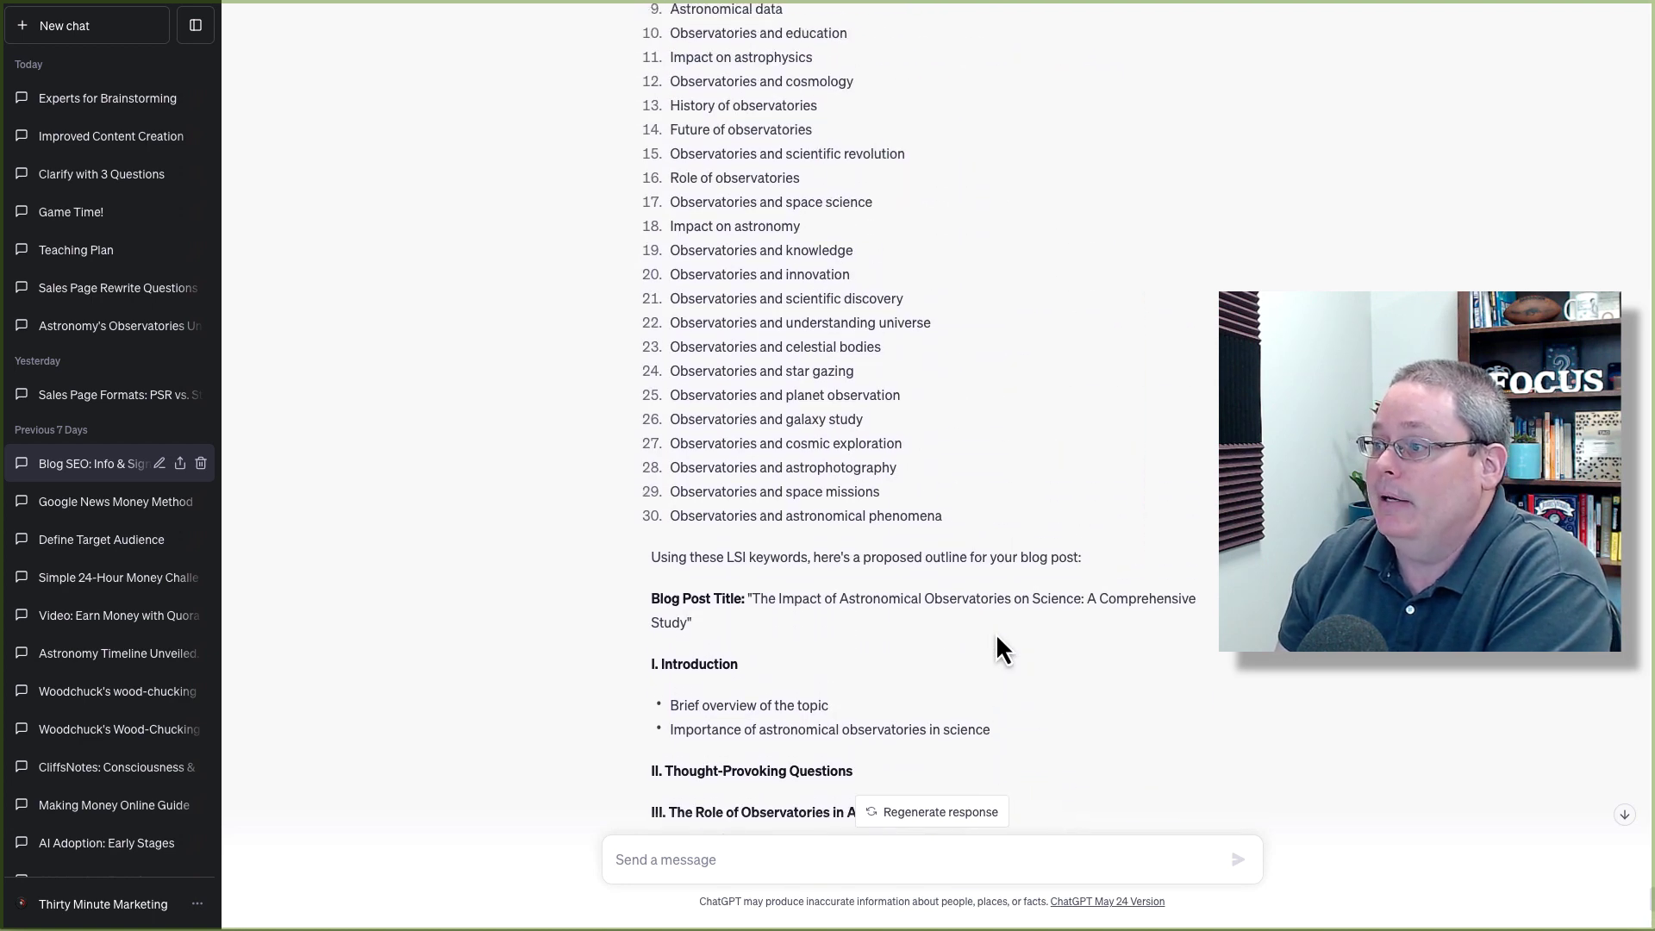
scroll(996, 632, up, 3)
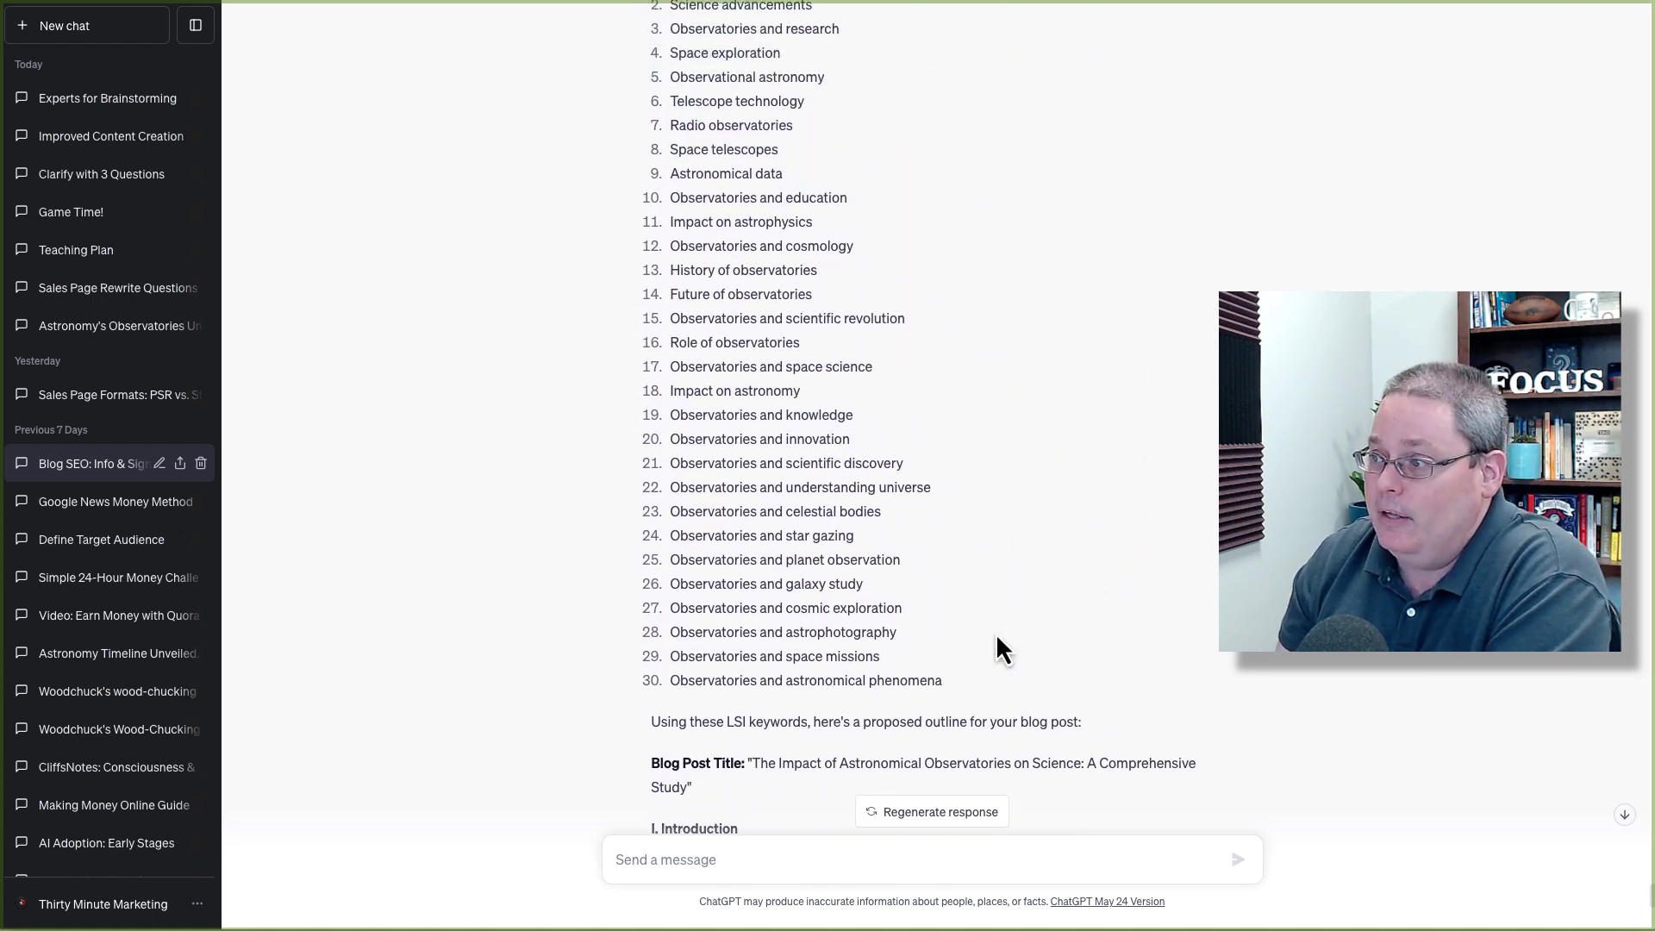
scroll(998, 642, up, 2)
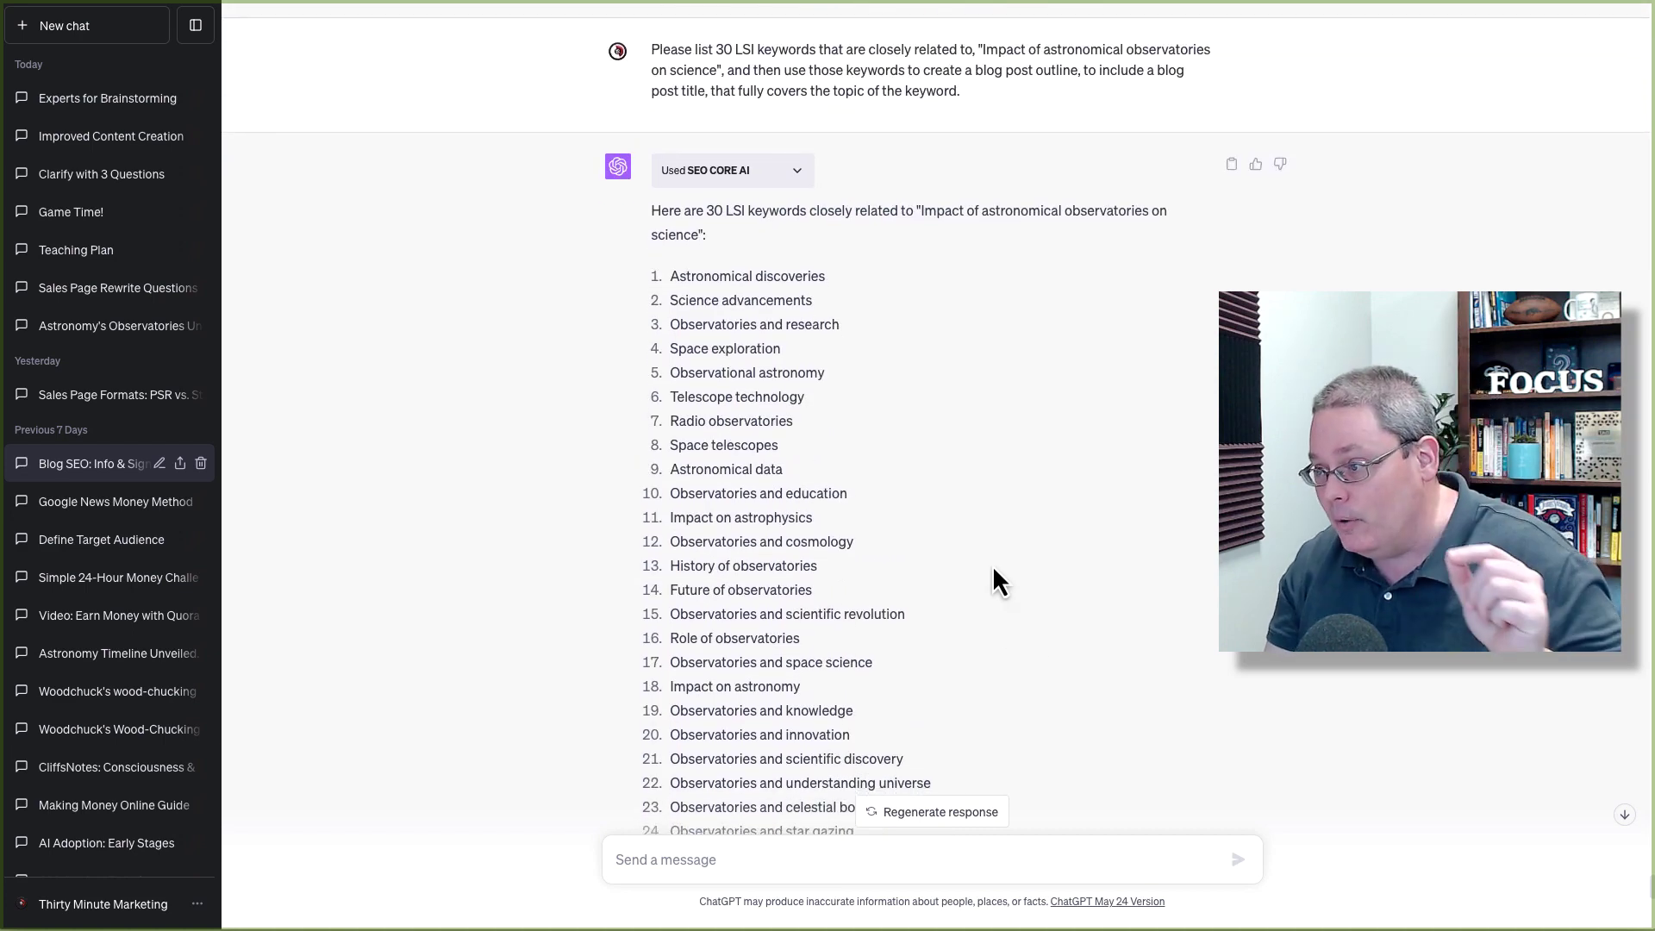
scroll(992, 565, down, 1)
scroll(992, 565, down, 5)
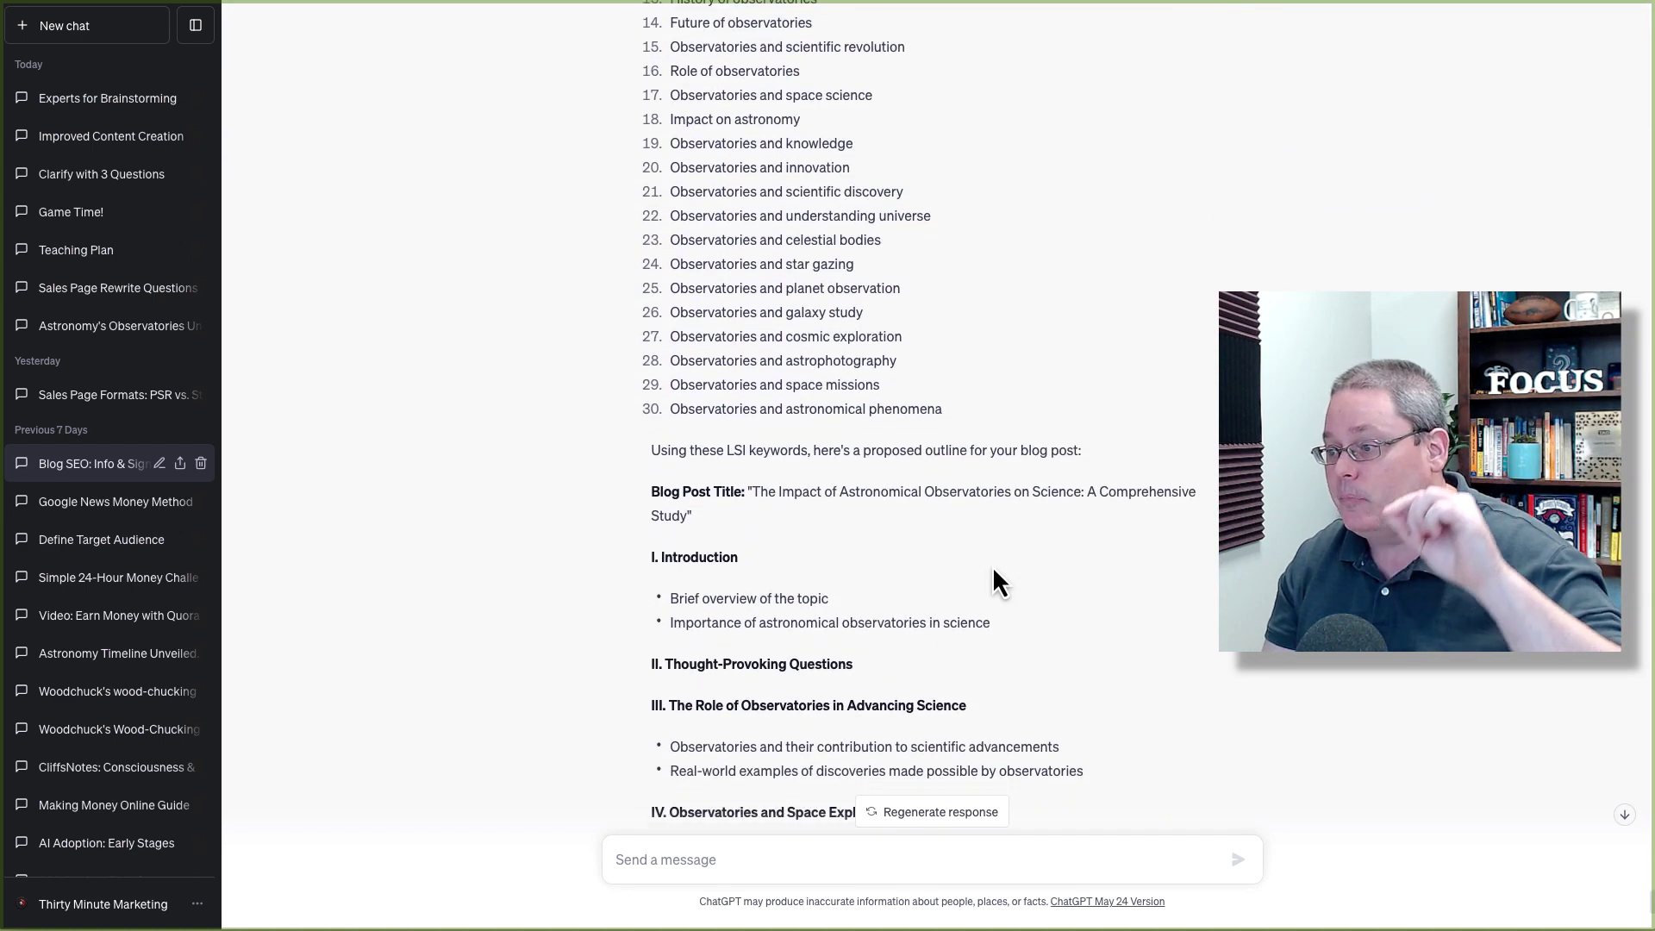
scroll(991, 566, up, 6)
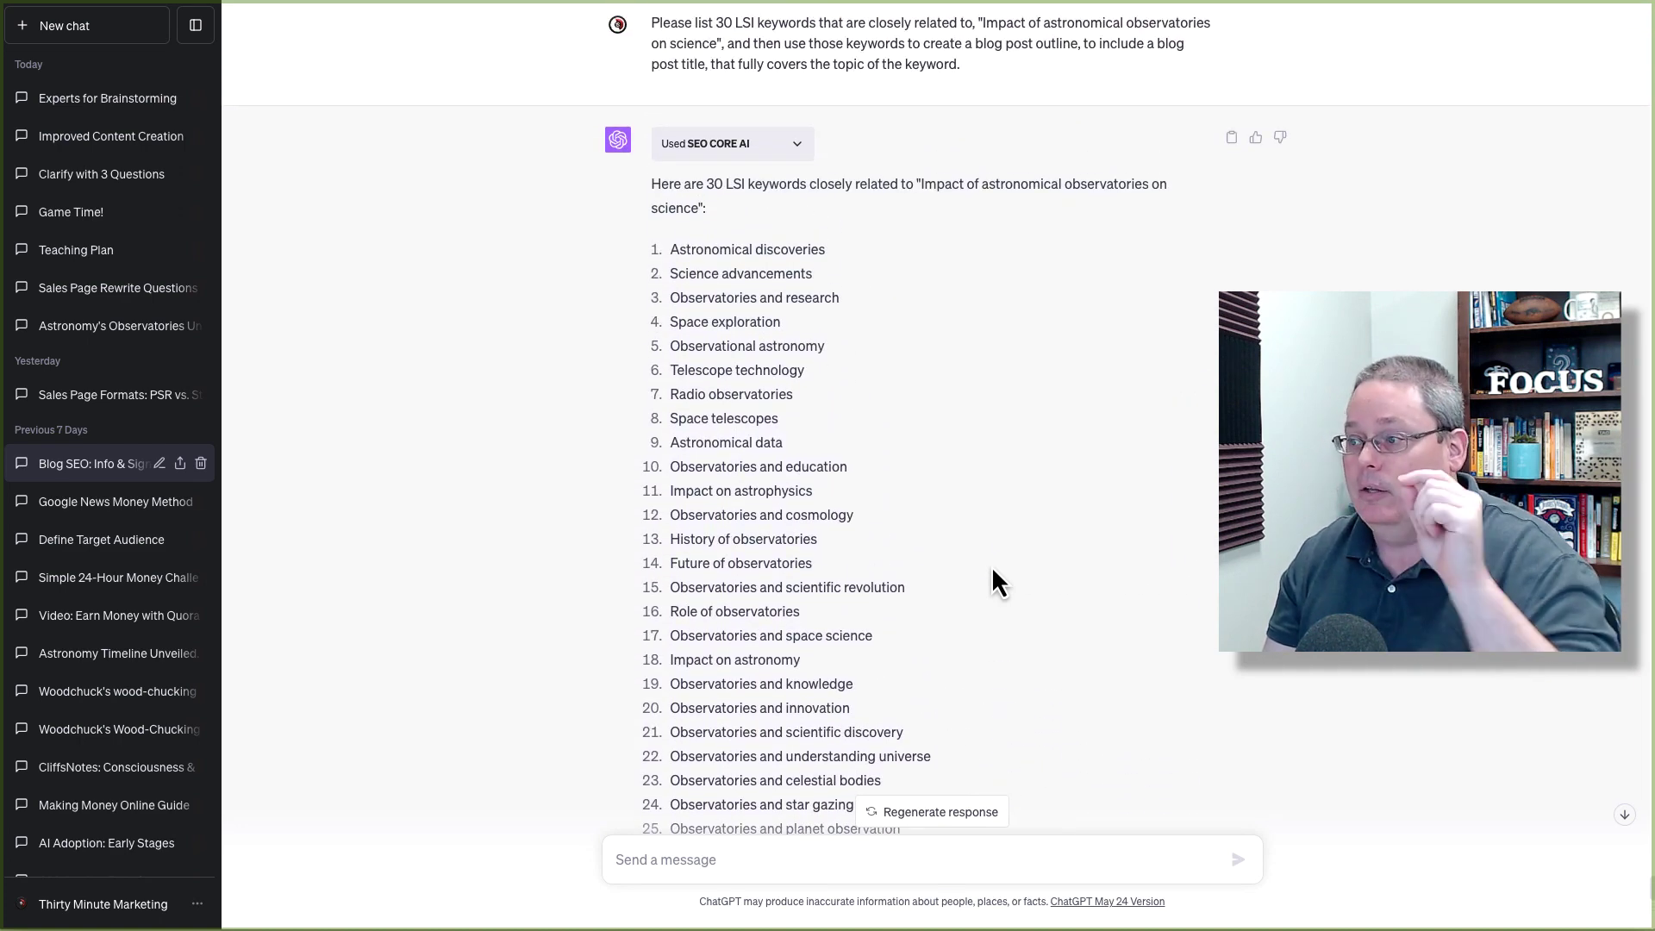
scroll(992, 566, down, 6)
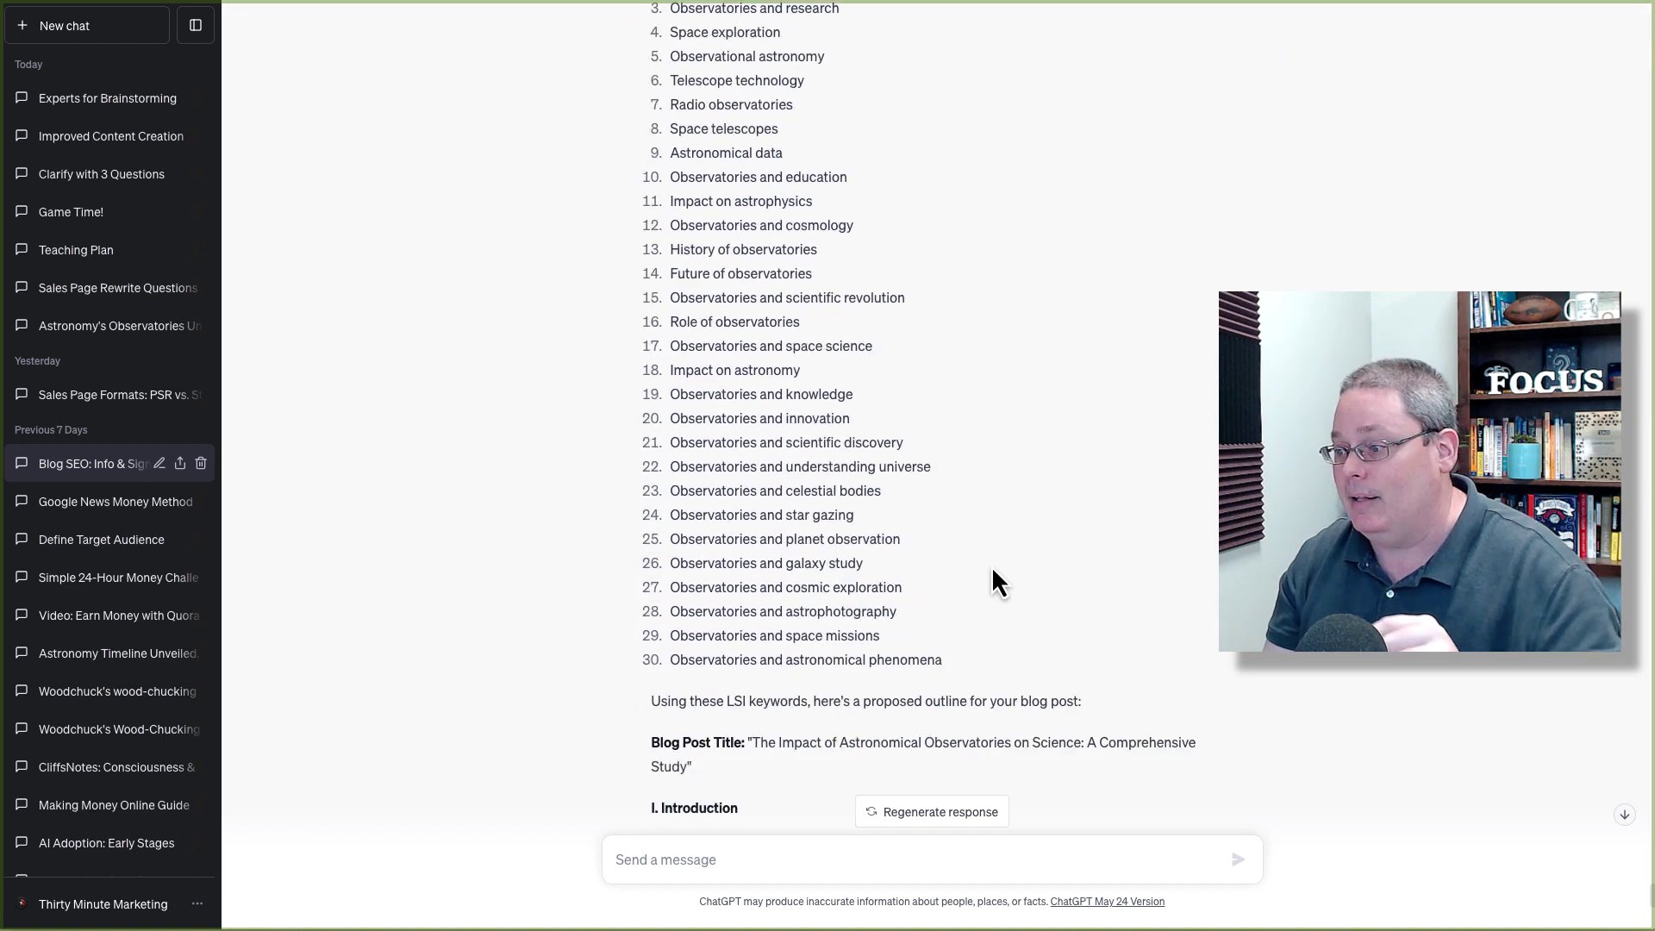
scroll(991, 565, down, 3)
drag(853, 306, 677, 302)
triple_click(682, 305)
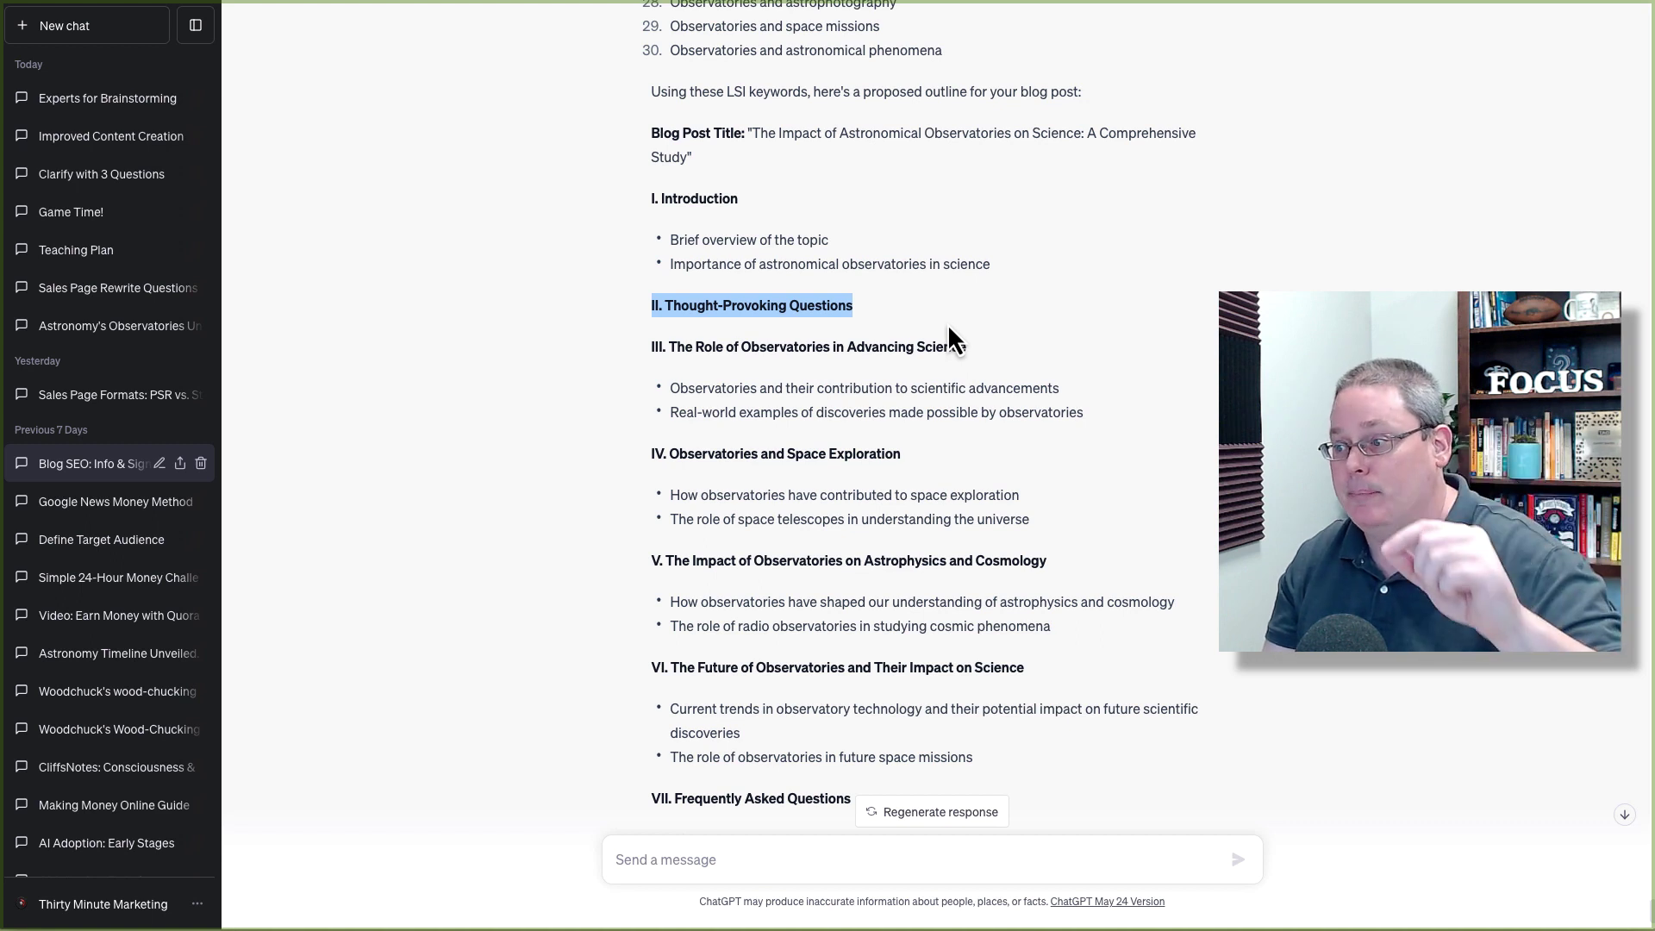
Step: Review the outline through the Frequently Asked Questions and Call to Action sections, and recheck the list of 30 LSI keywords
scroll(939, 328, down, 1)
scroll(935, 333, down, 1)
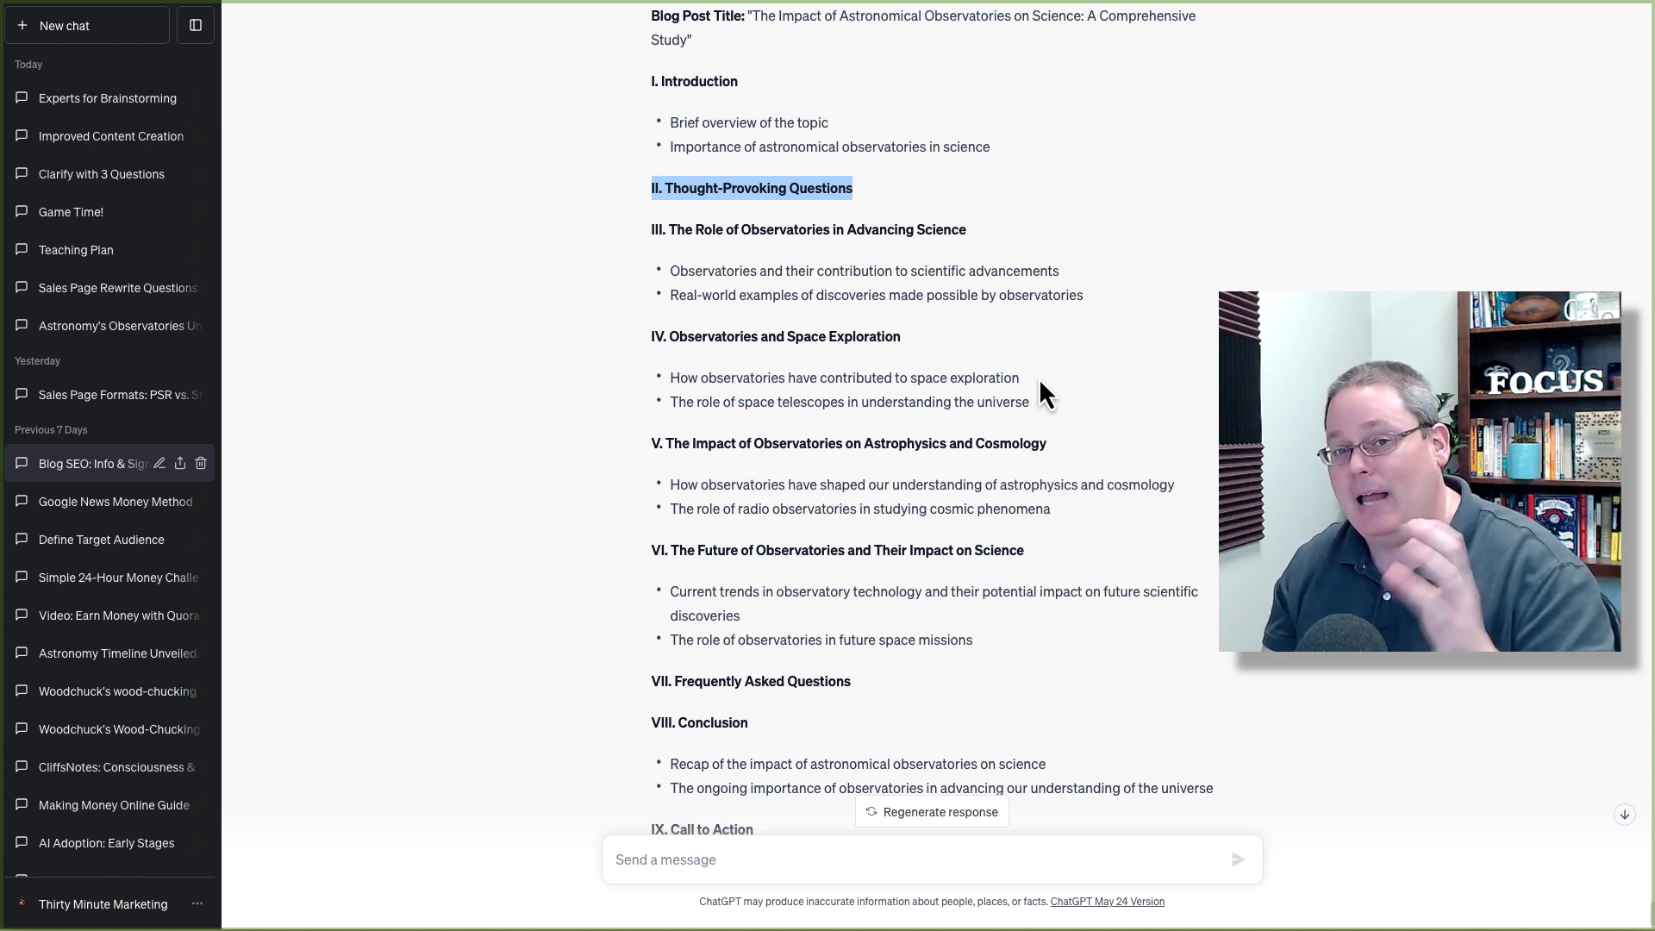
scroll(1037, 377, down, 1)
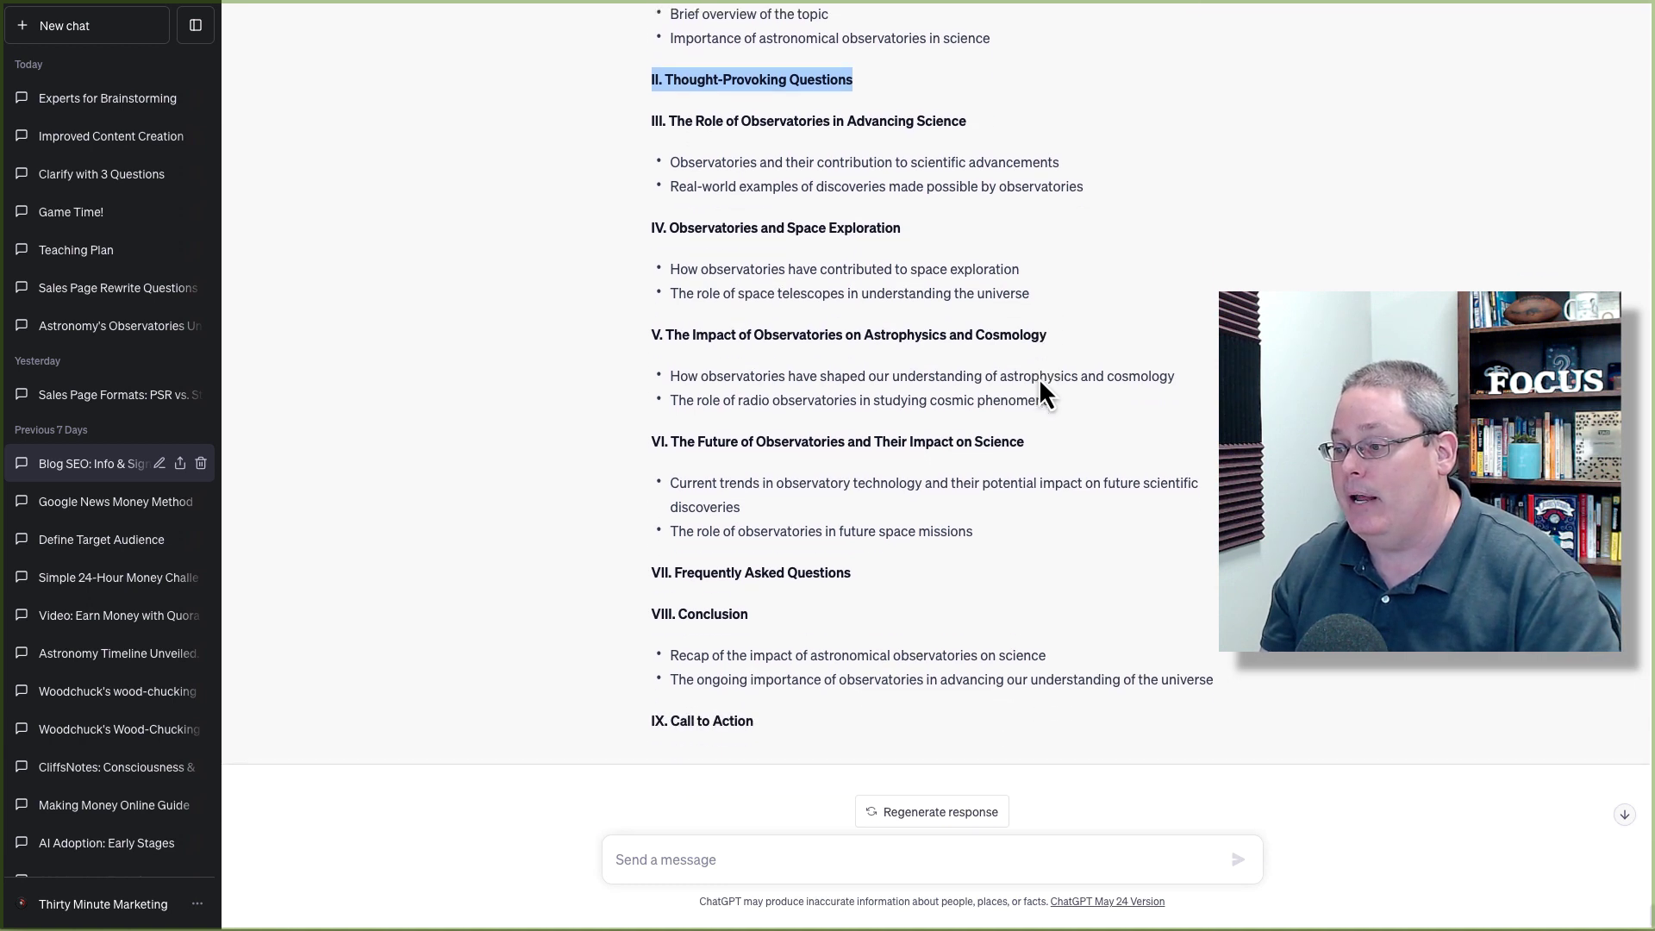
triple_click(803, 571)
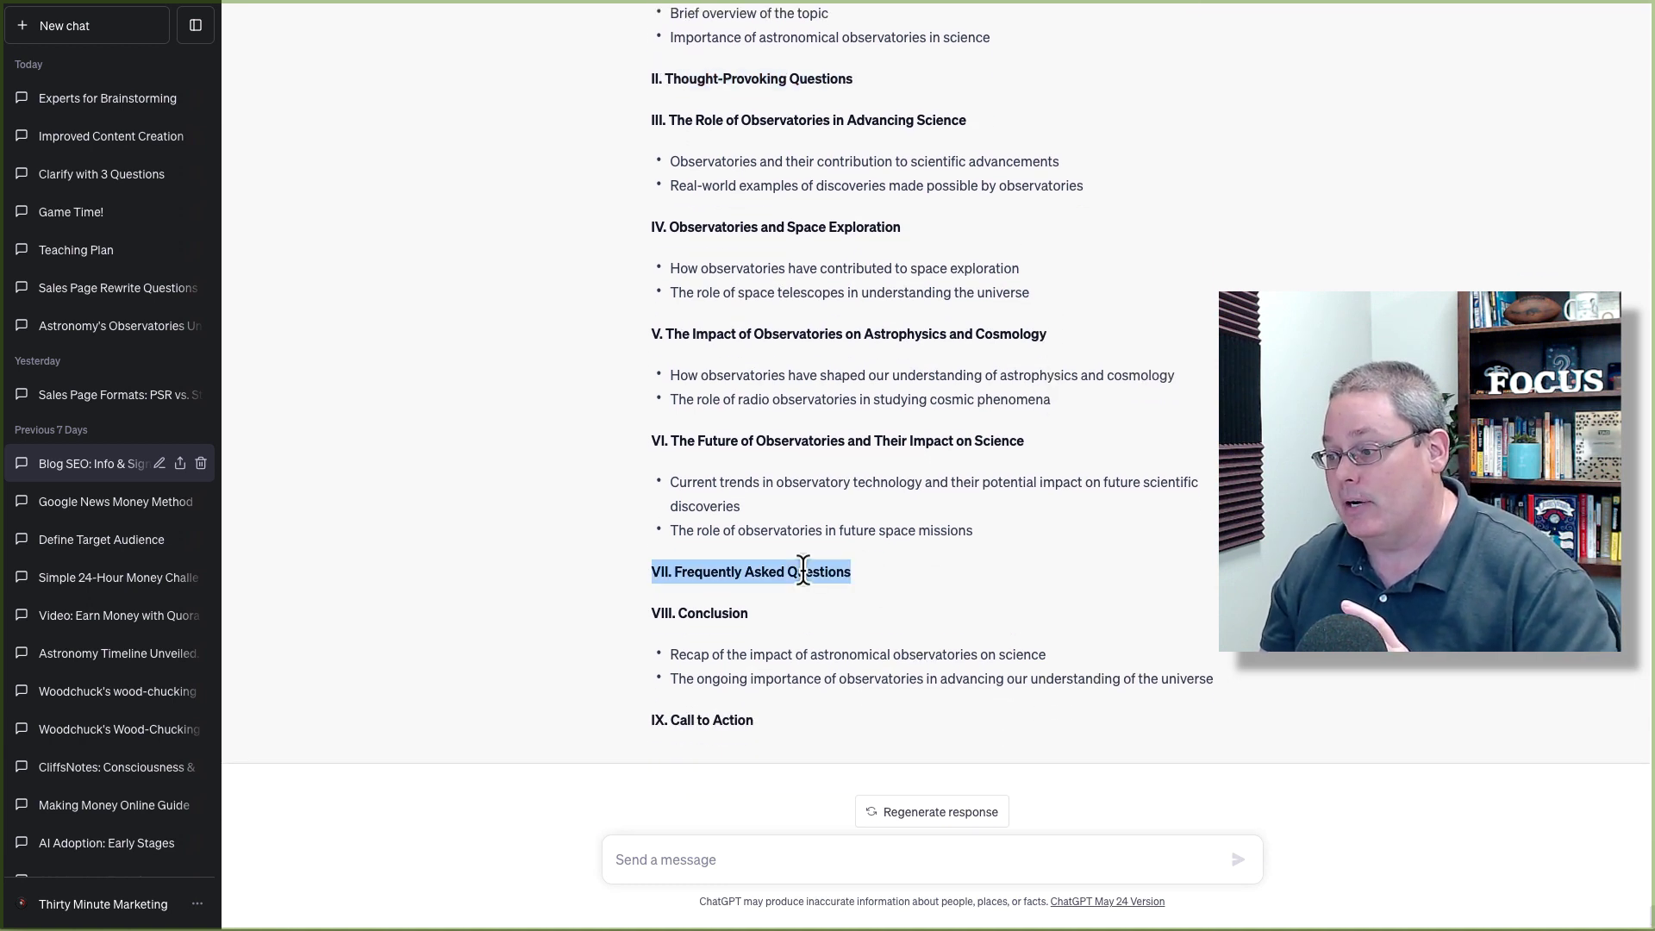
click(1036, 552)
scroll(1037, 557, up, 6)
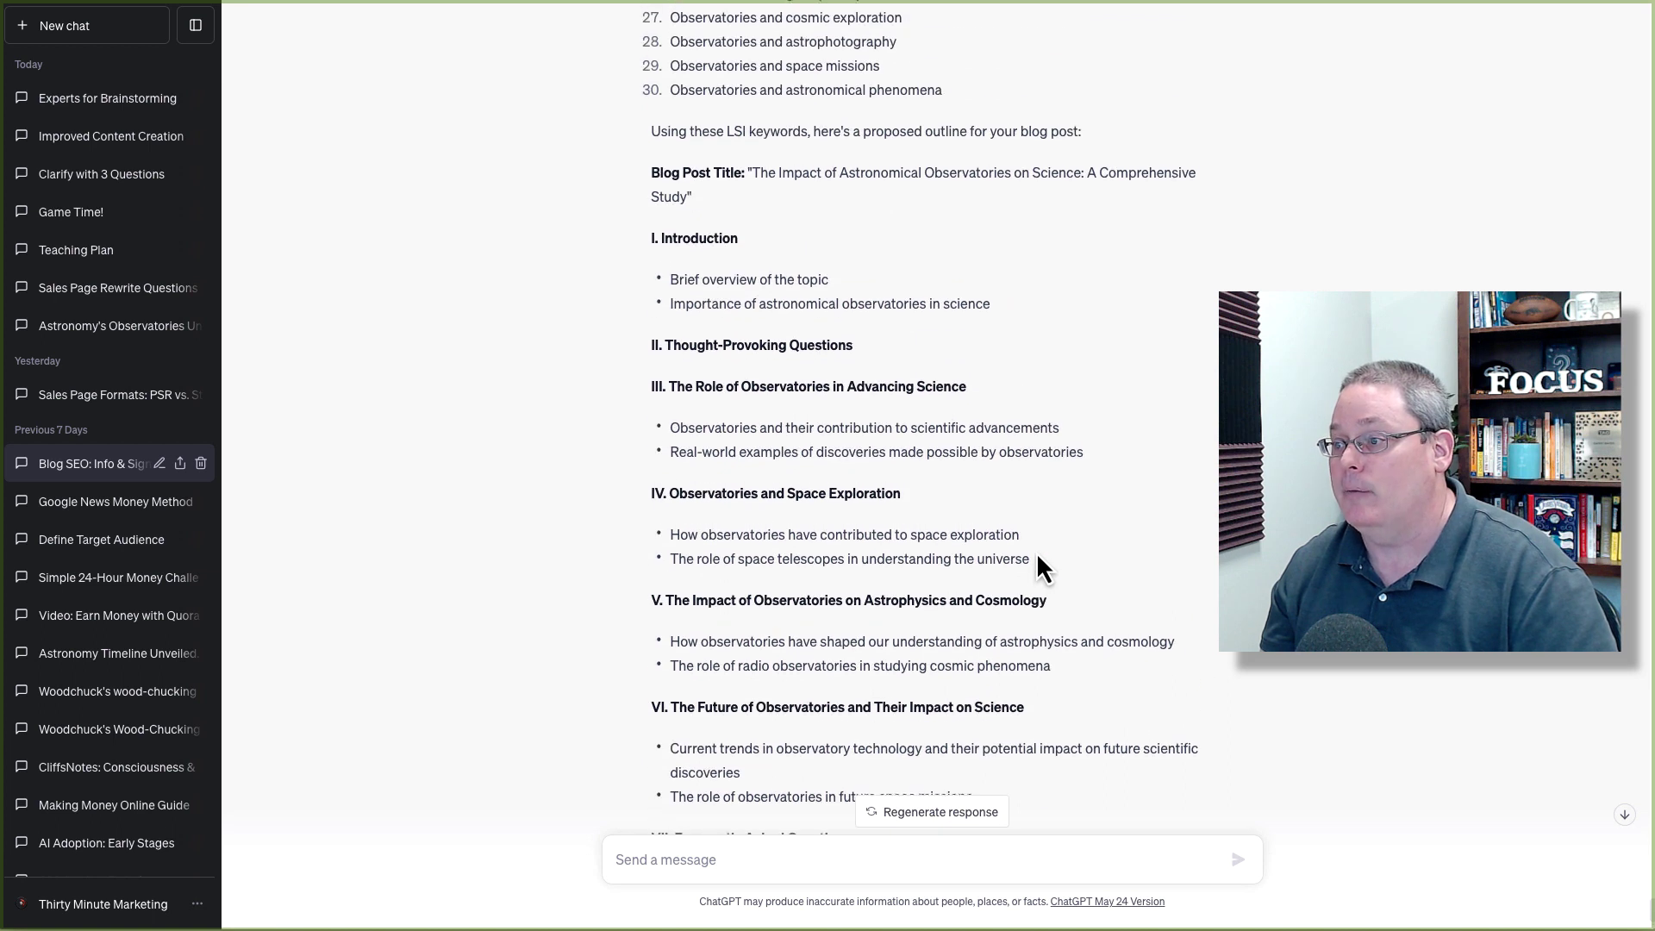
scroll(1037, 556, up, 5)
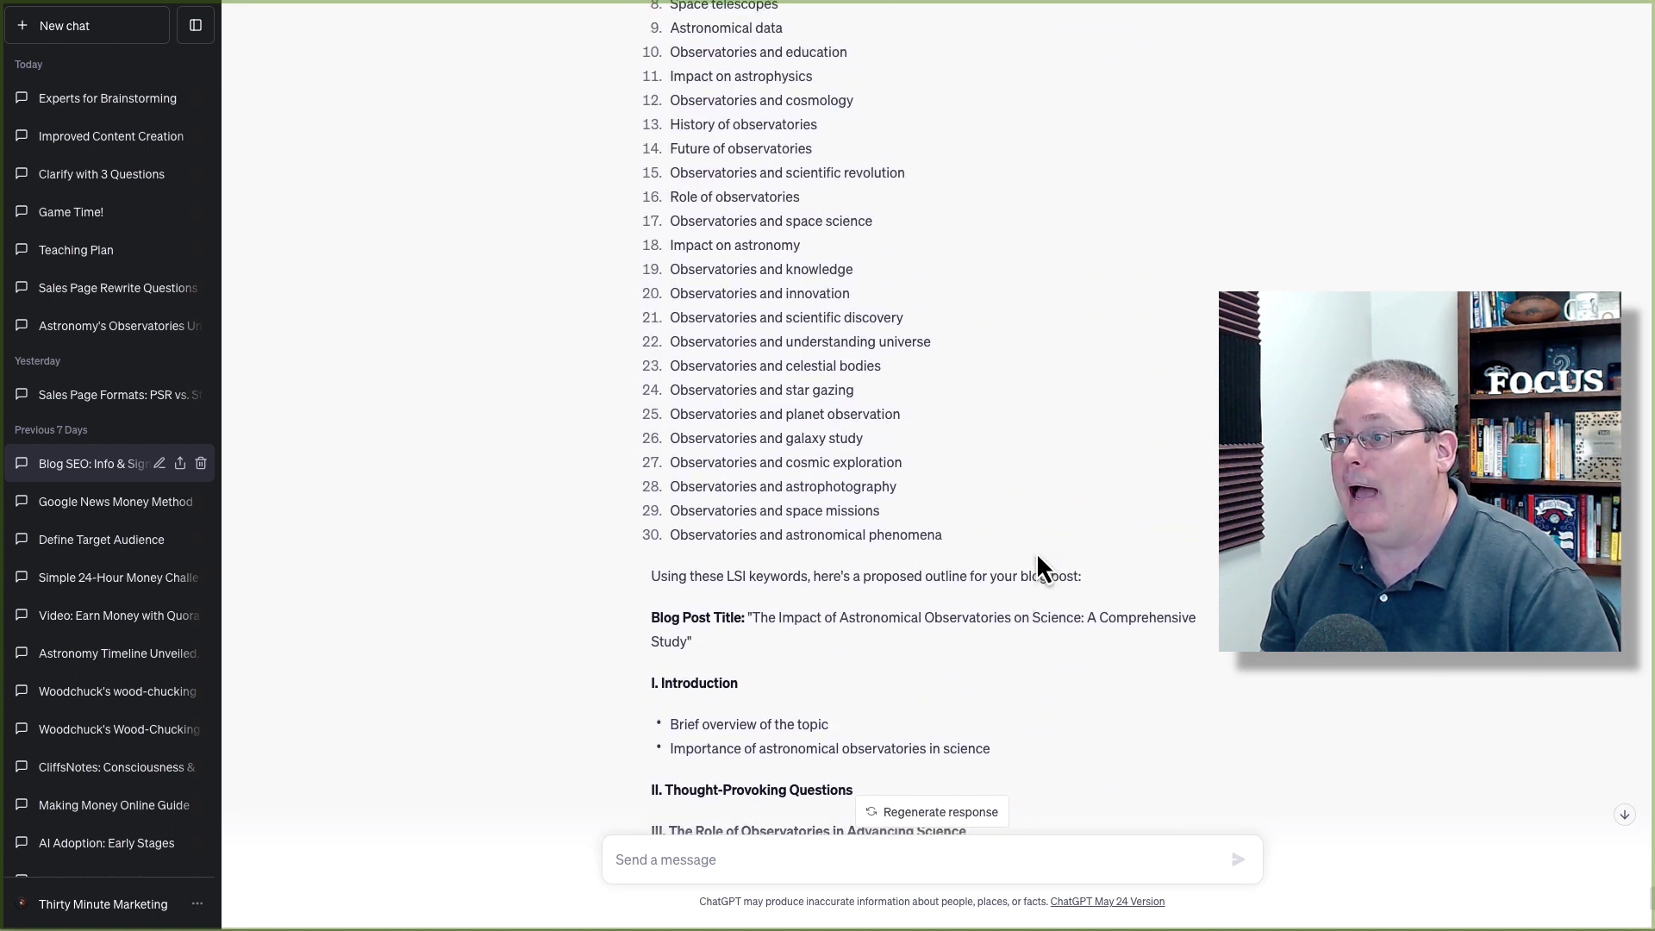
scroll(1037, 557, up, 2)
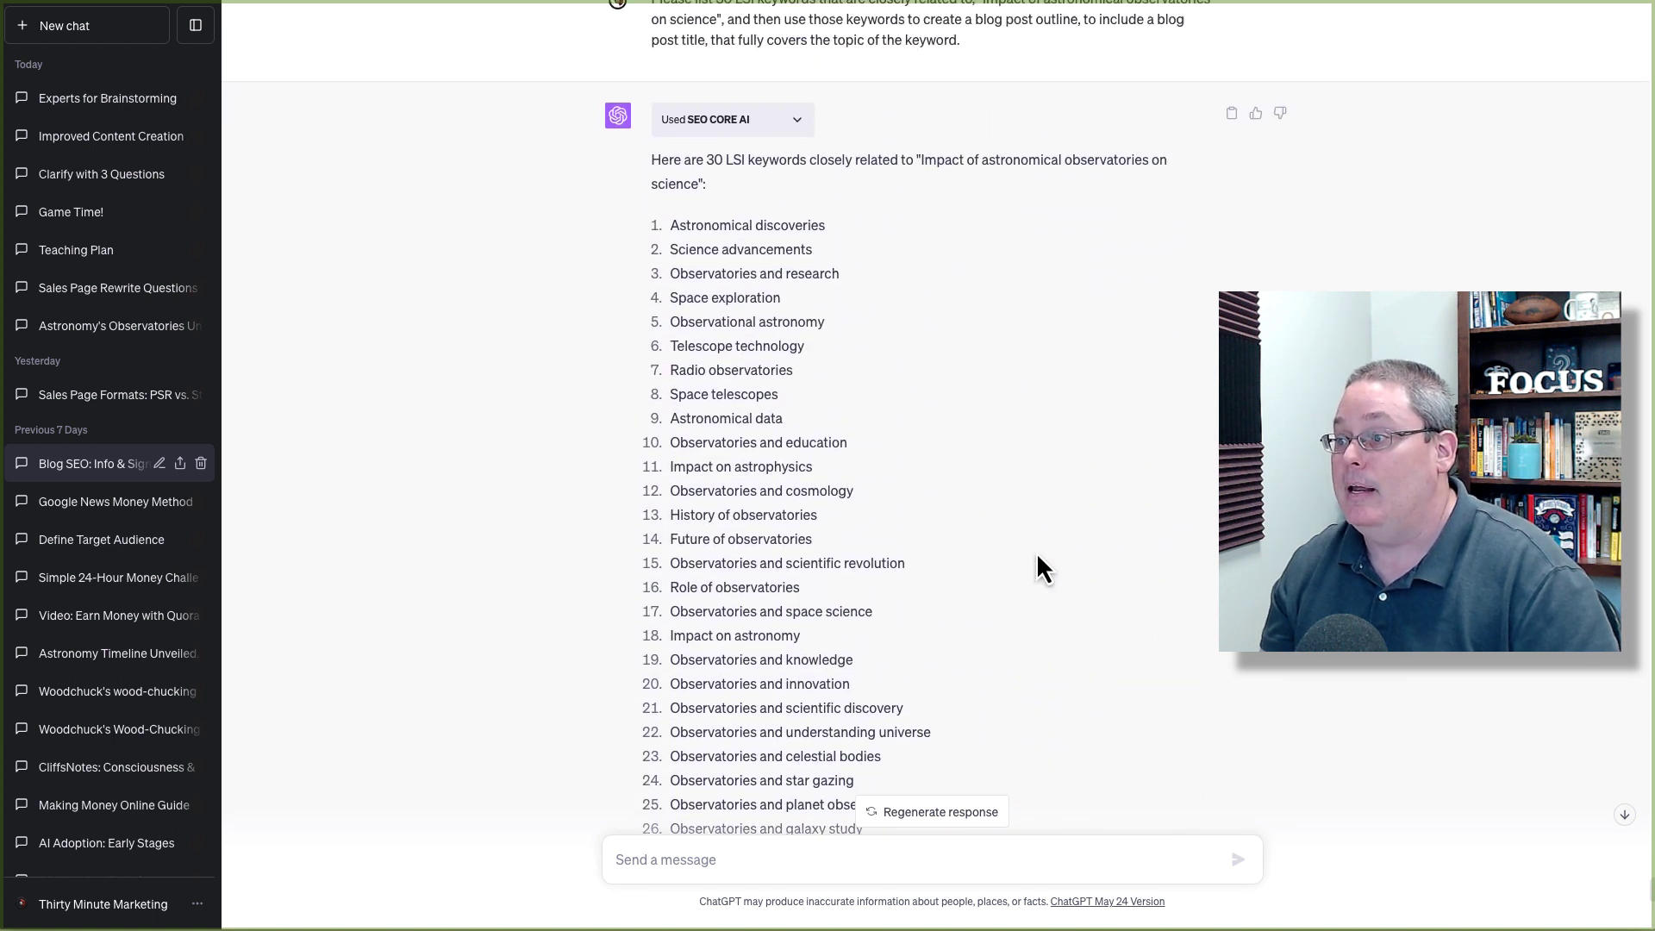